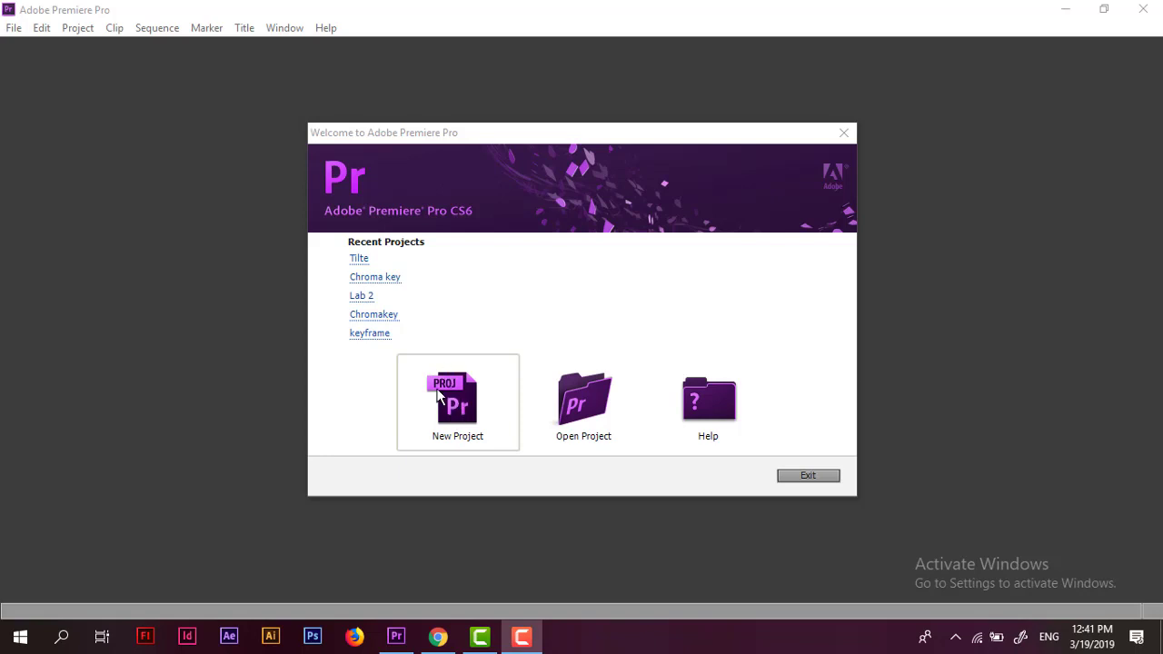
- Create a new project from the Welcome screen named 'Tilte'
left_click(445, 409)
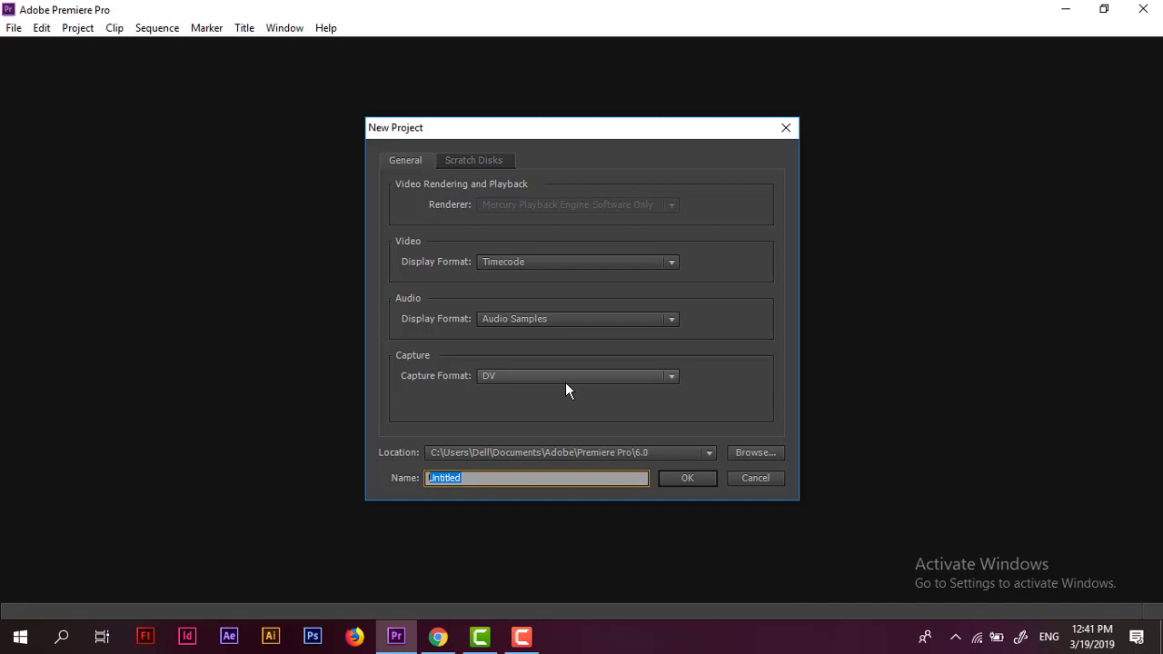
key("BackSpace")
type("Ti")
type("le")
key("BackSpace")
type("te")
left_click(687, 482)
- Confirm overwriting Tilte, then create a DV-NTSC Standard 48kHz sequence named 'Tạo tiêu đề cho Phim'
left_click(645, 332)
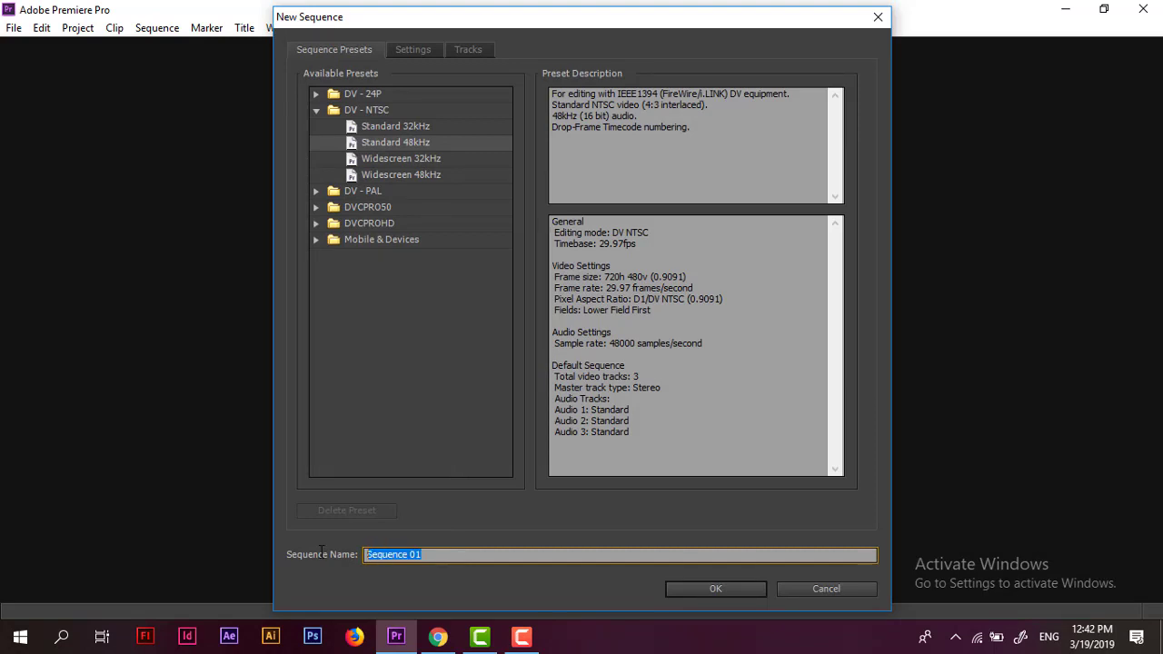
type("Tao")
type(" tiêu")
type(" đề ")
type("cho")
type("P")
type("him")
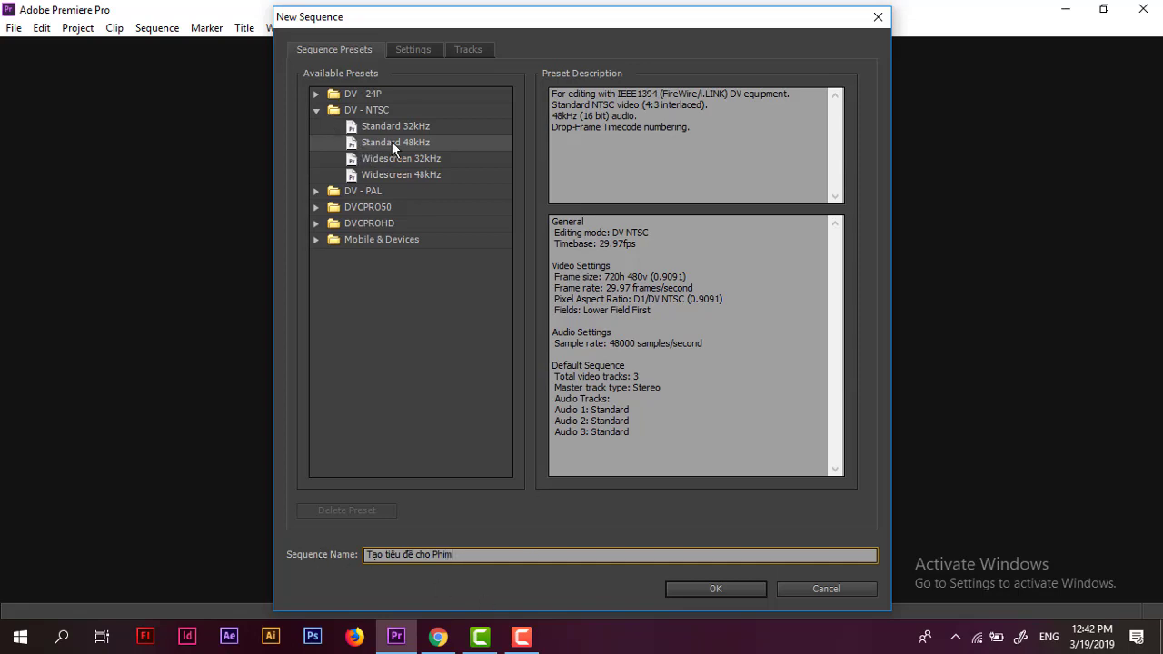
left_click(726, 585)
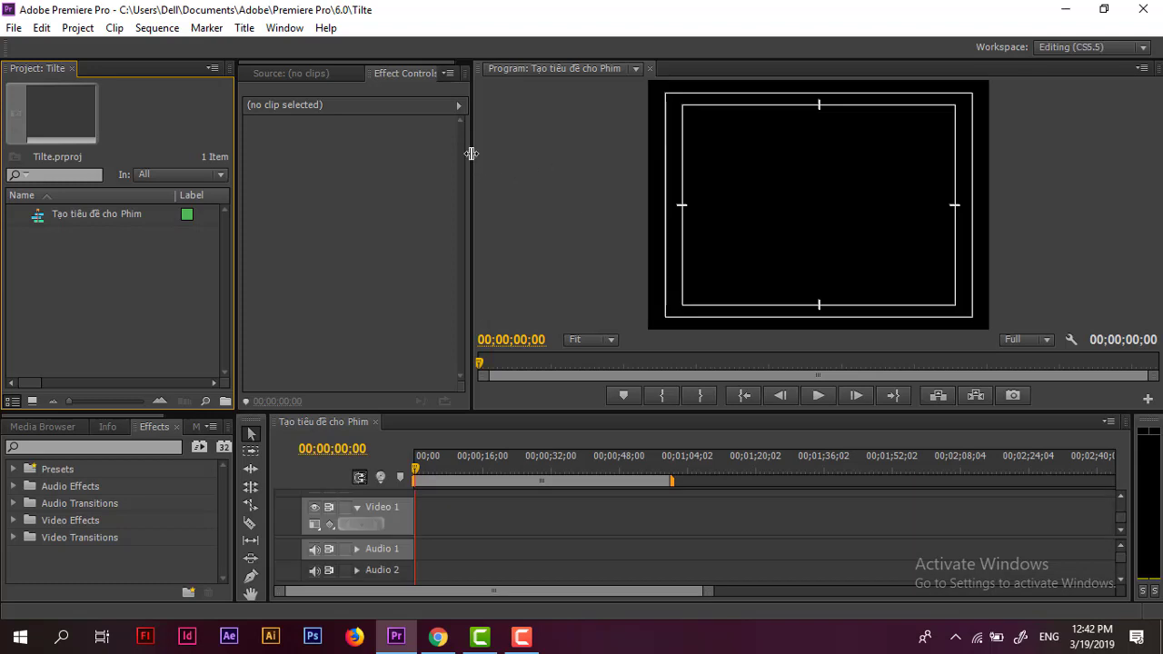
left_click_drag(470, 153, 469, 153)
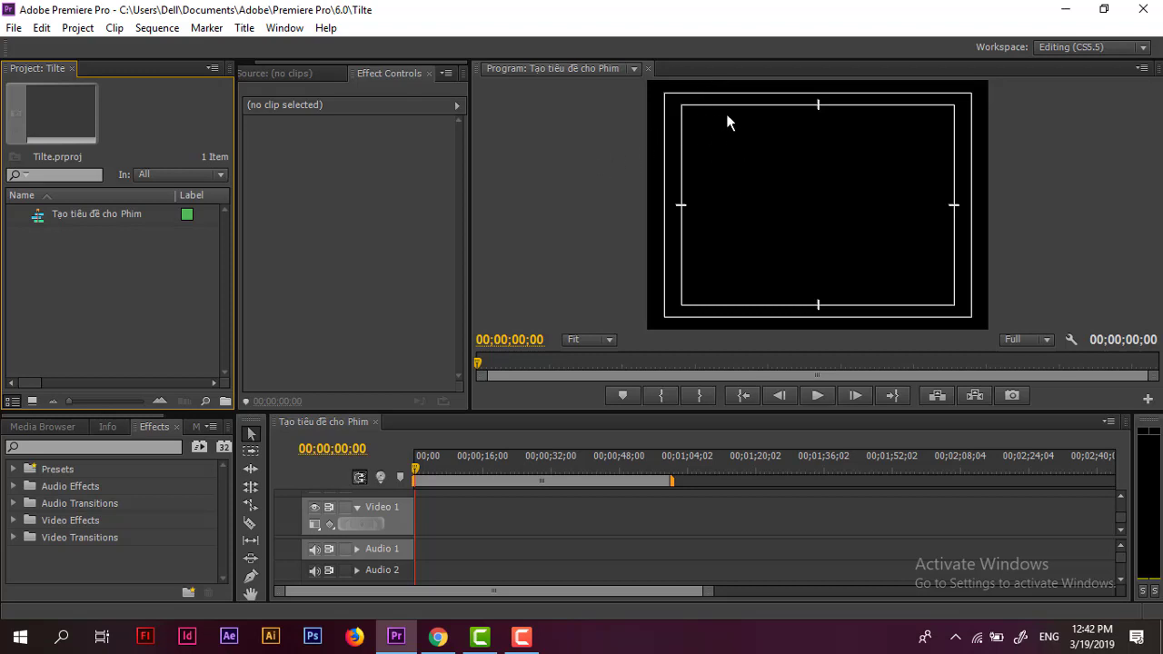
right_click(779, 141)
left_click(841, 608)
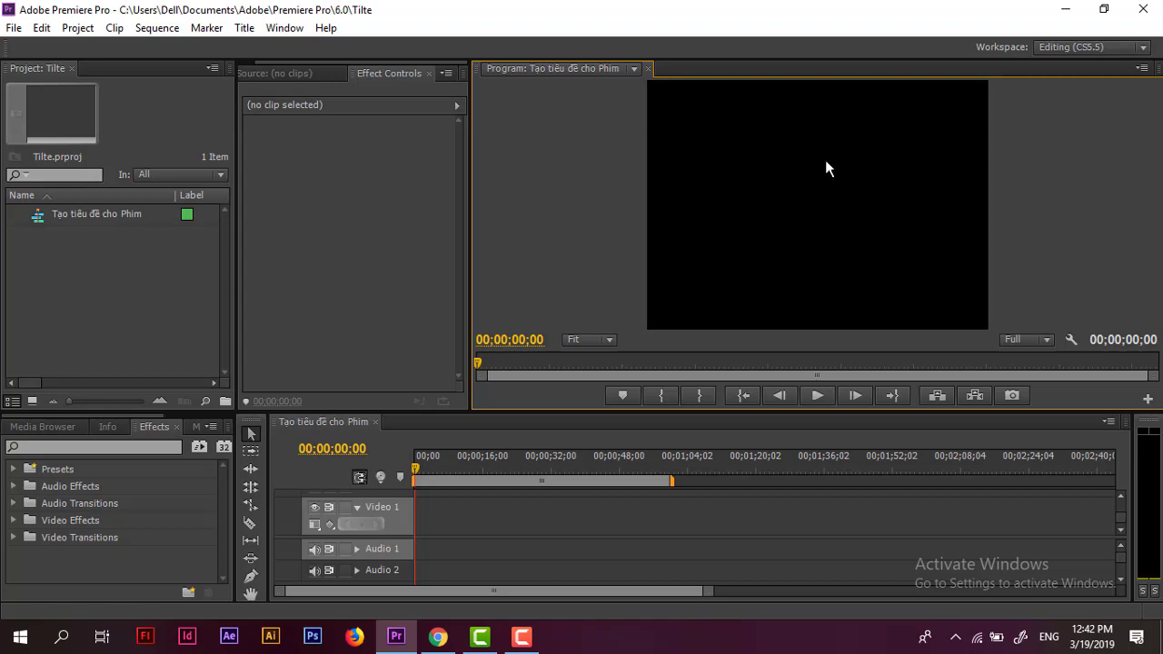
right_click(802, 119)
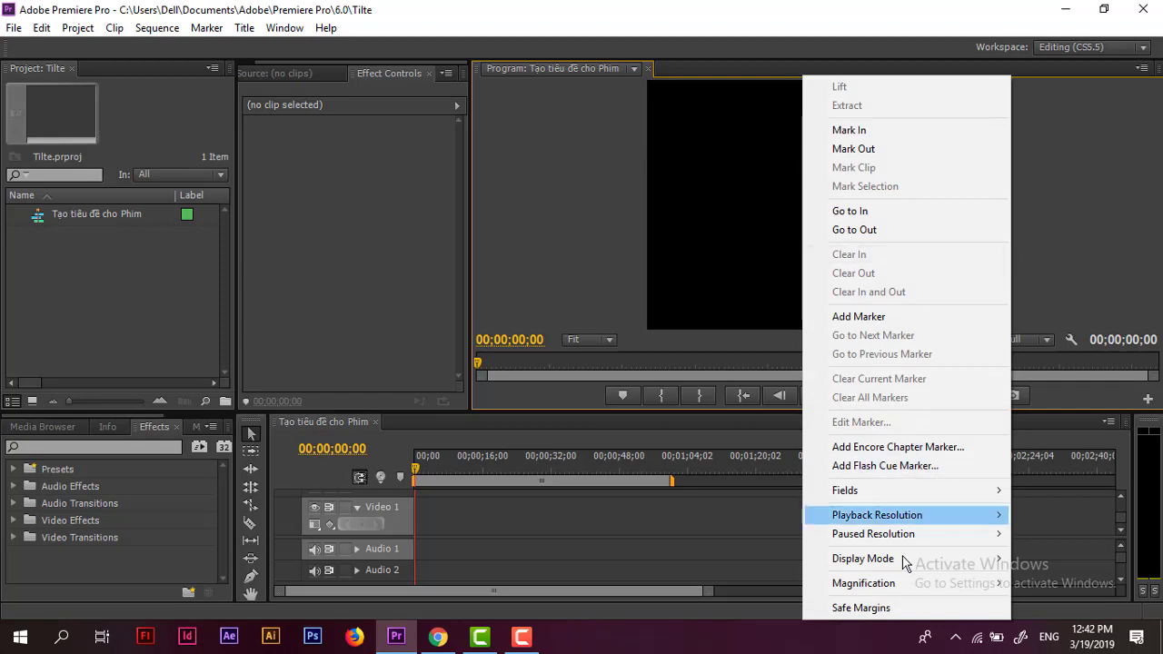
left_click(875, 611)
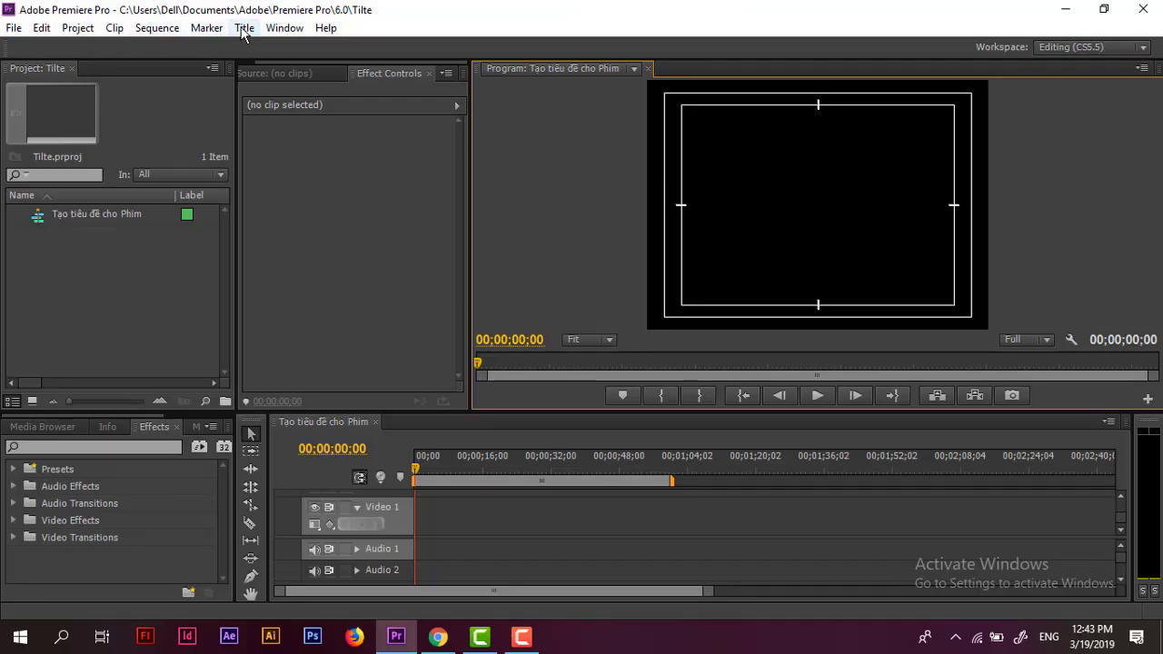
- Show the Title > New Title options (Default Still, Default Roll, Default Crawl) and bring up the New Title dialog
left_click(244, 27)
mouse_move(281, 55)
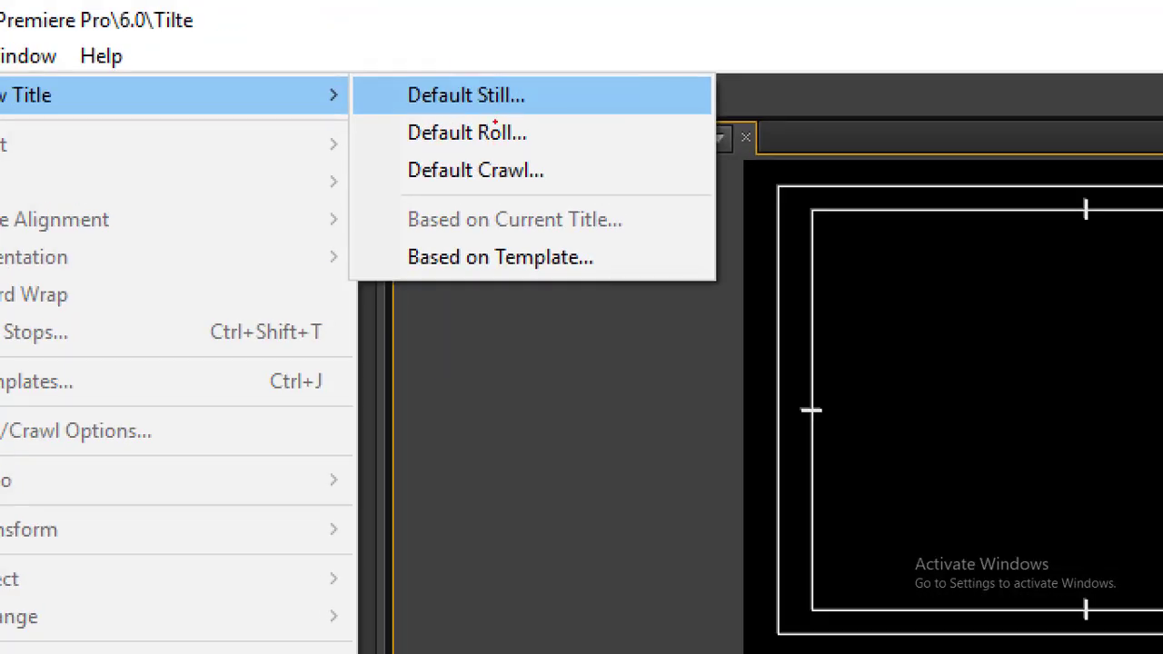
mouse_move(419, 105)
left_mouse_down()
mouse_move(496, 78)
mouse_move(400, 91)
left_mouse_up()
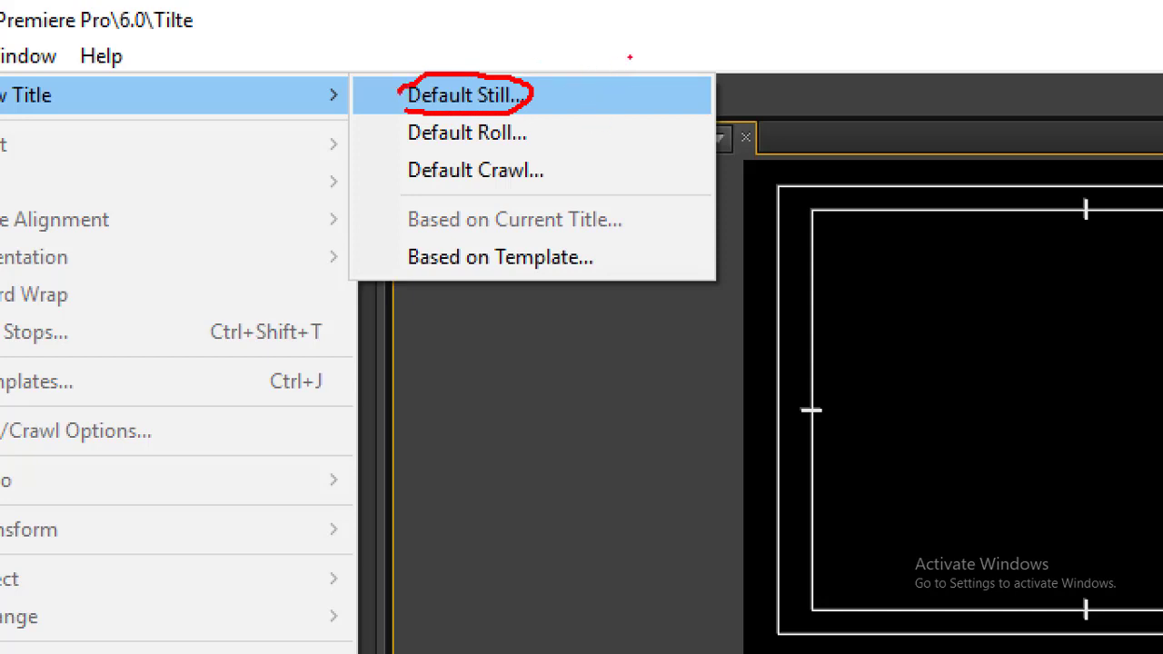
mouse_move(623, 33)
left_mouse_down()
mouse_move(626, 62)
mouse_move(663, 48)
left_mouse_up()
left_click_drag(409, 141, 502, 148)
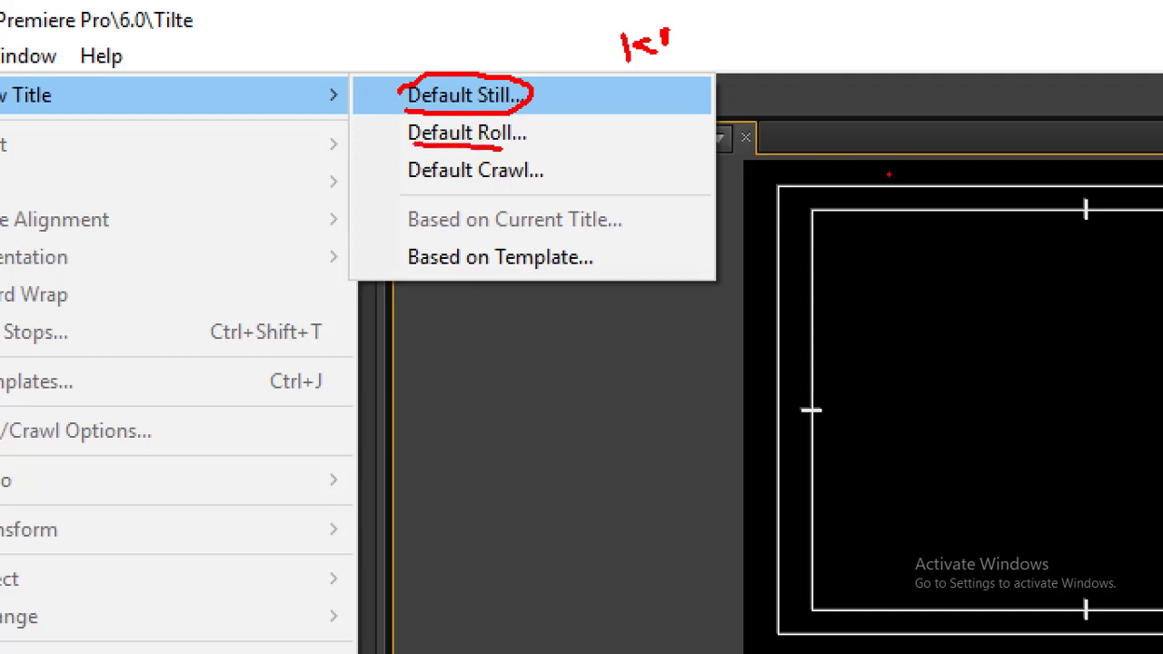
mouse_move(888, 174)
left_mouse_down()
mouse_move(868, 101)
mouse_move(893, 80)
left_mouse_up()
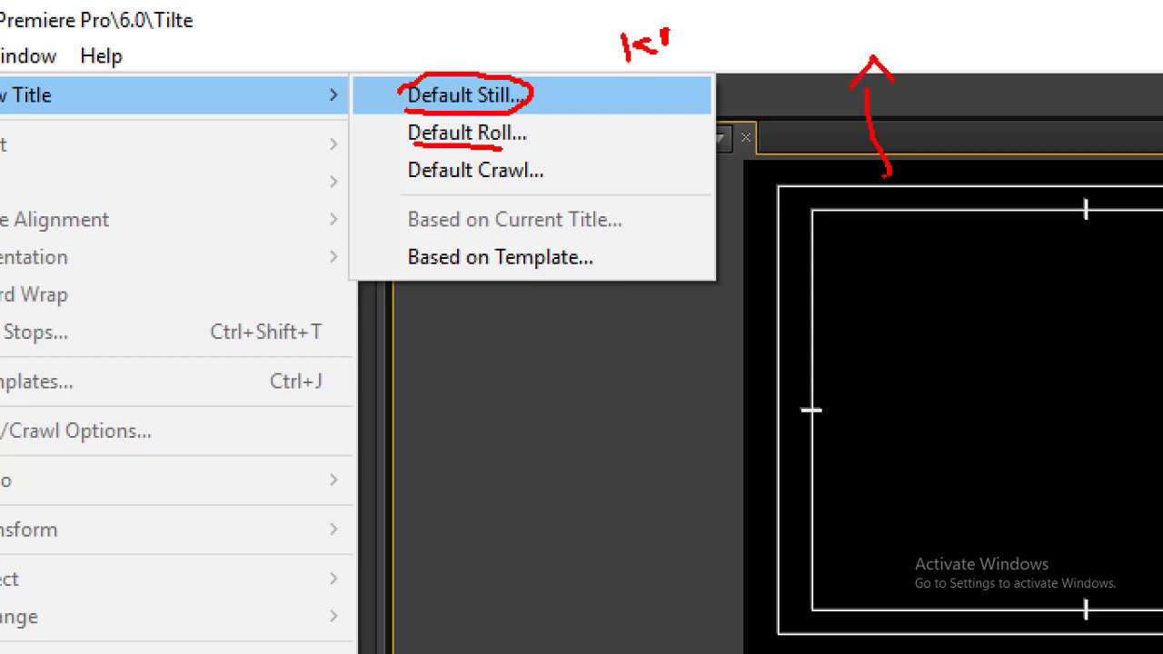
left_click_drag(883, 178, 899, 198)
left_click_drag(426, 152, 551, 141)
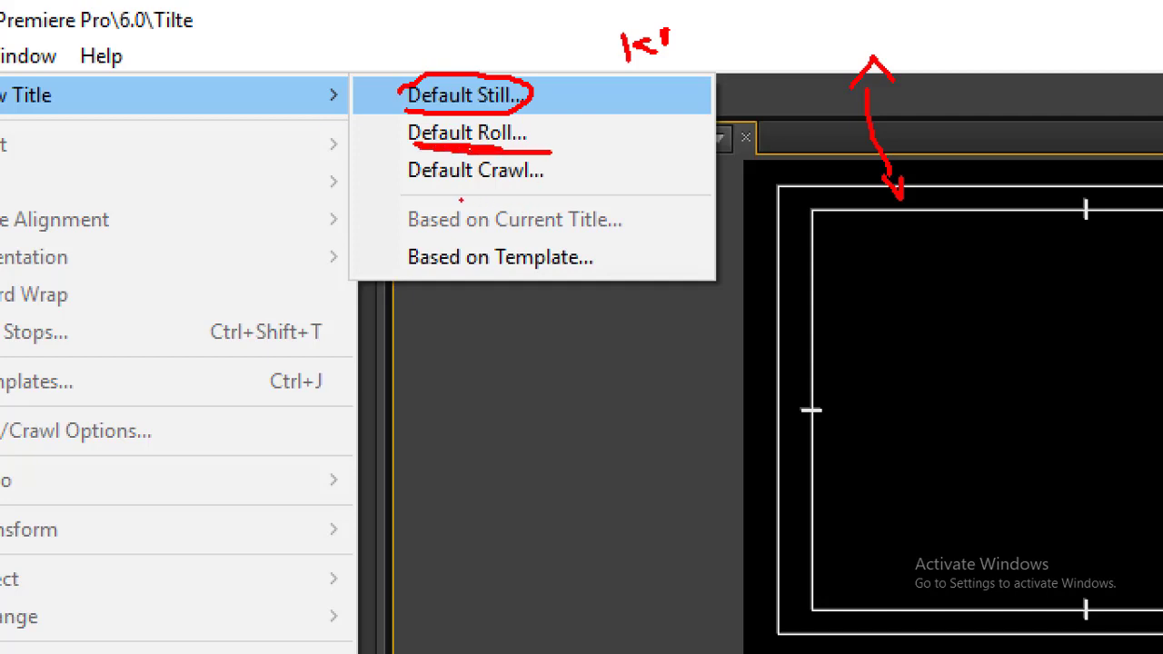
left_click_drag(412, 186, 509, 193)
left_click_drag(778, 290, 1070, 309)
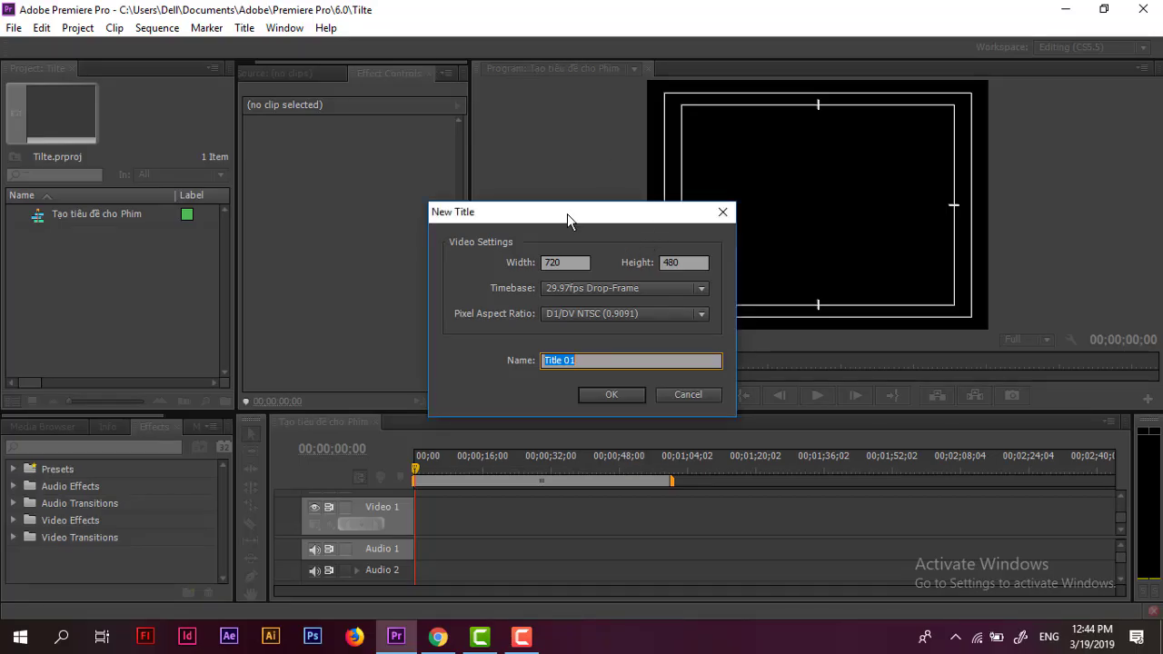
- Keep 720×480, 29.97fps Drop-Frame and D1/DV NTSC aspect, and create the still title 'Title 01'
left_click_drag(567, 213, 515, 150)
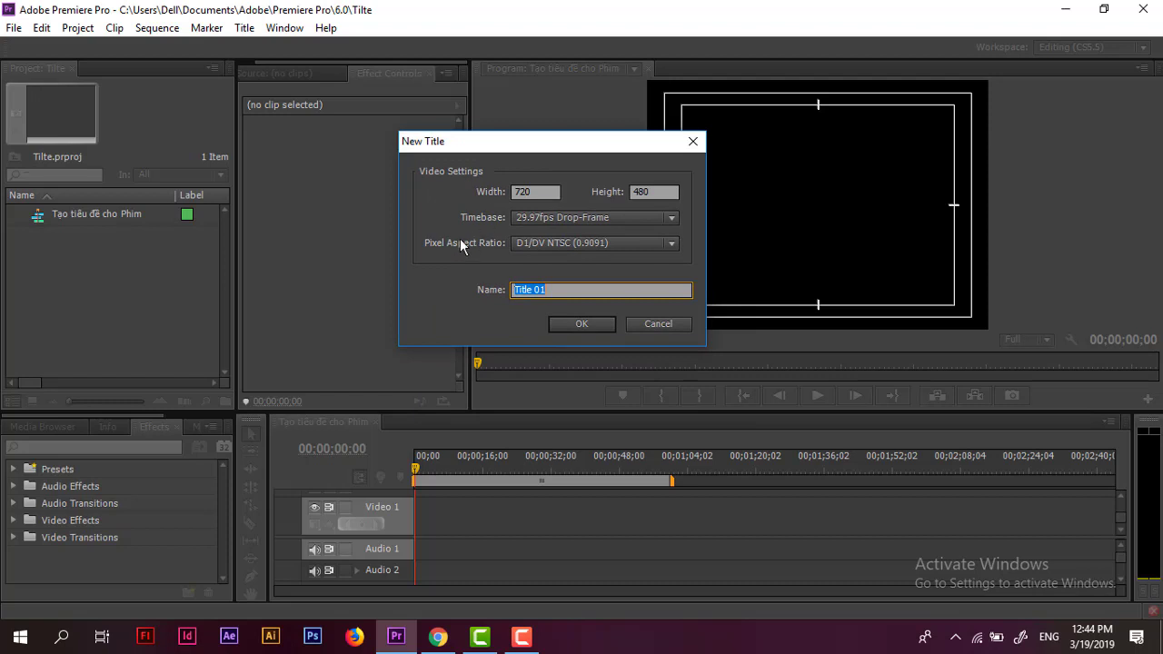
left_click_drag(443, 139, 394, 121)
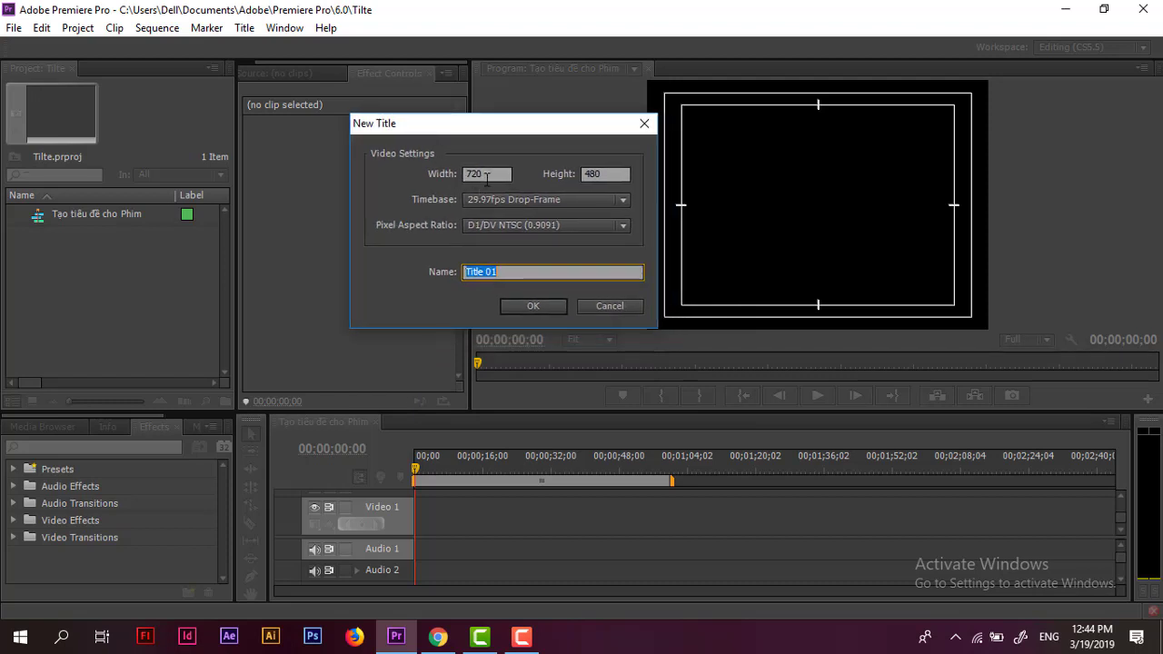
double_click(497, 176)
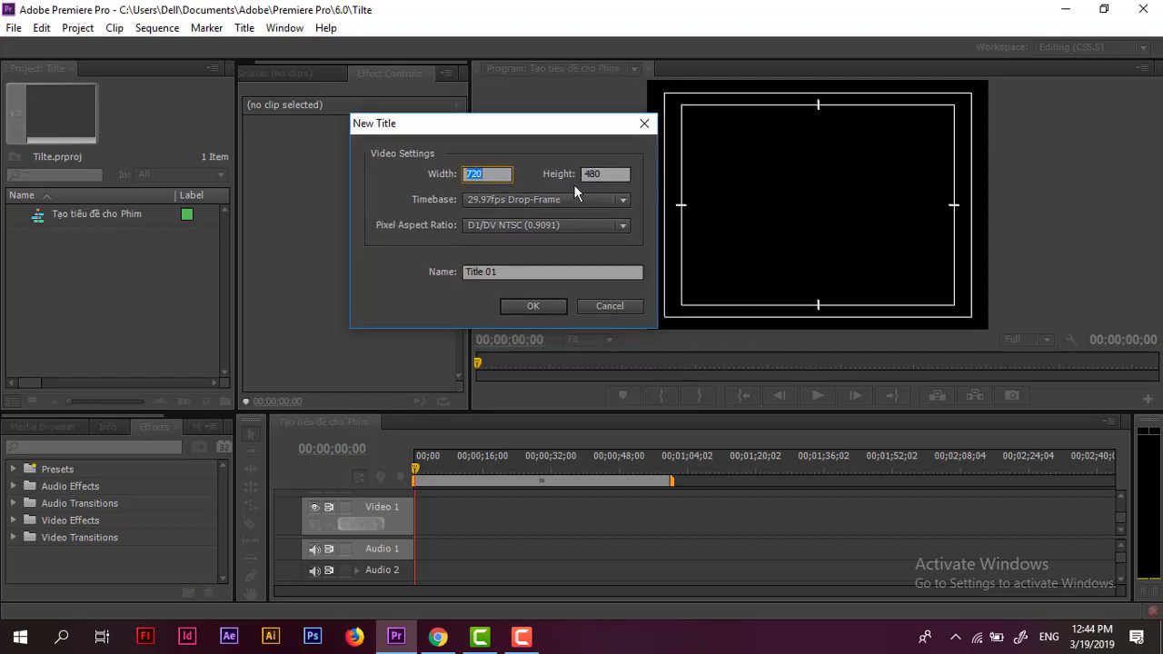
double_click(603, 174)
left_click(478, 205)
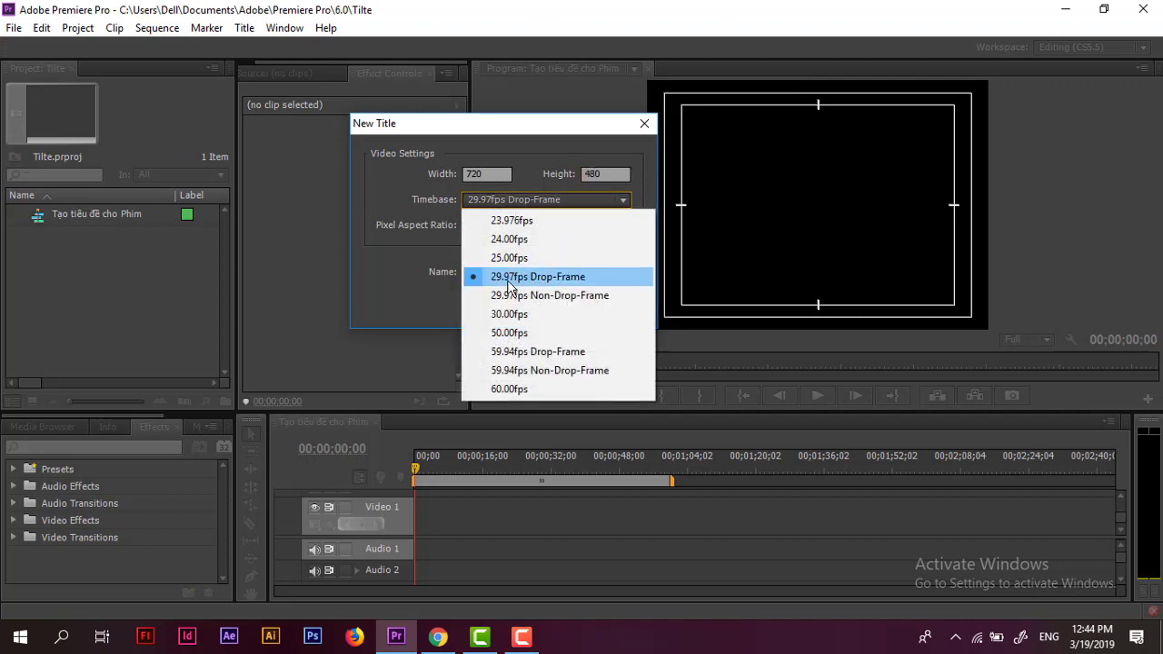
left_click(412, 260)
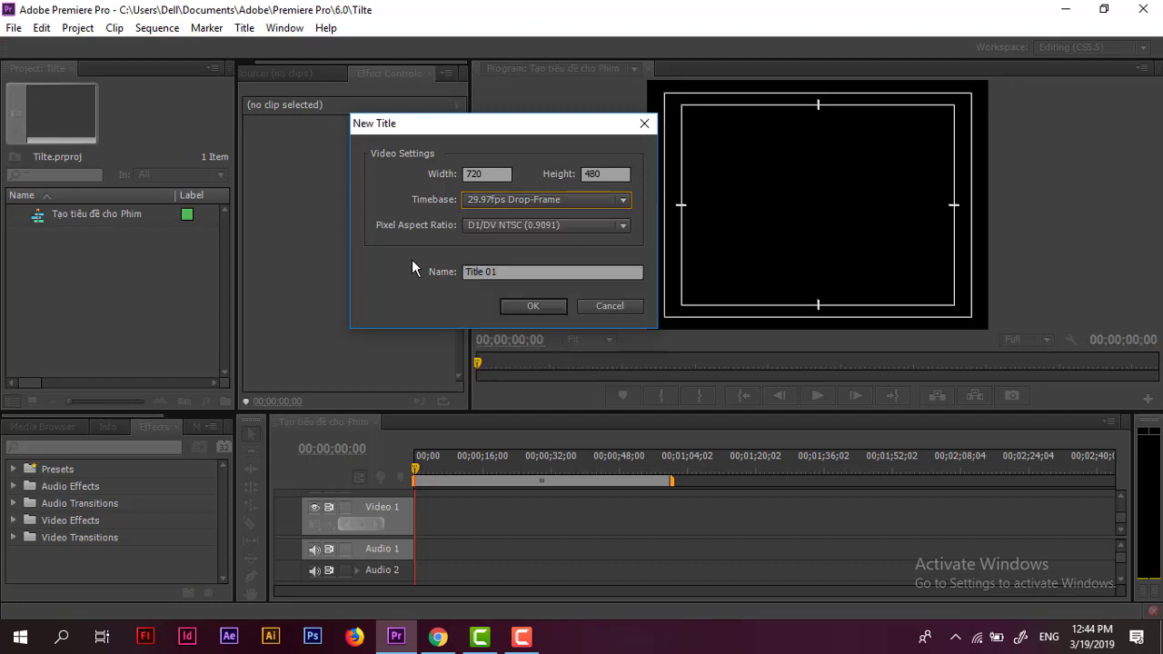
left_click(495, 226)
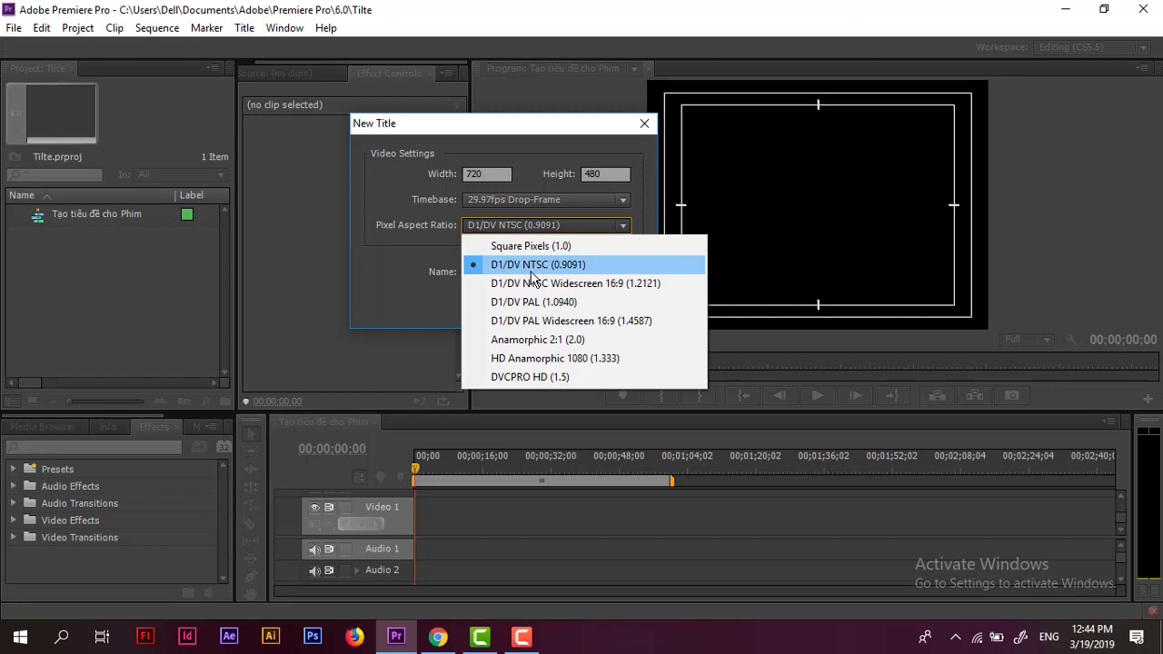
left_click(508, 202)
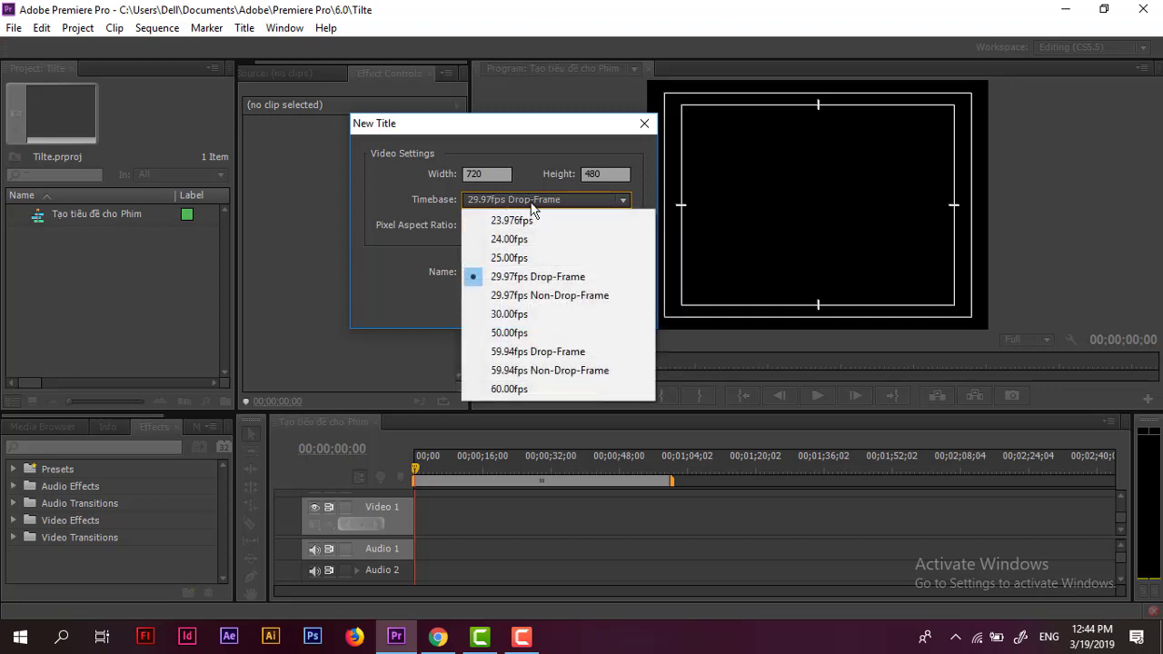
left_click(473, 141)
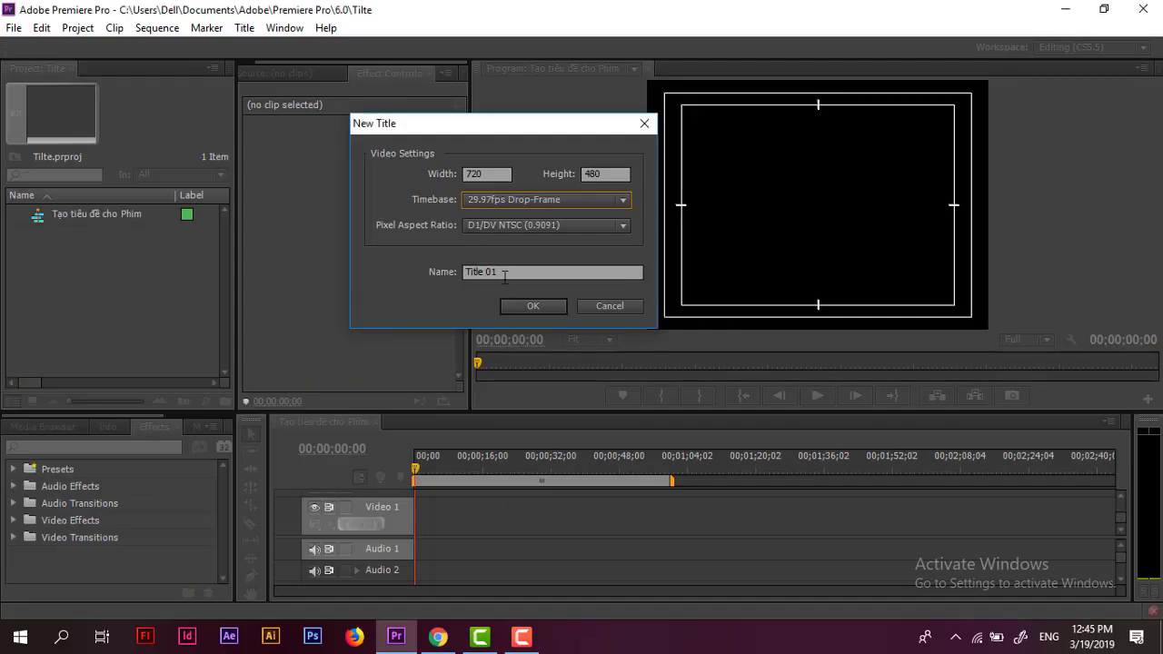
left_click_drag(505, 276, 379, 273)
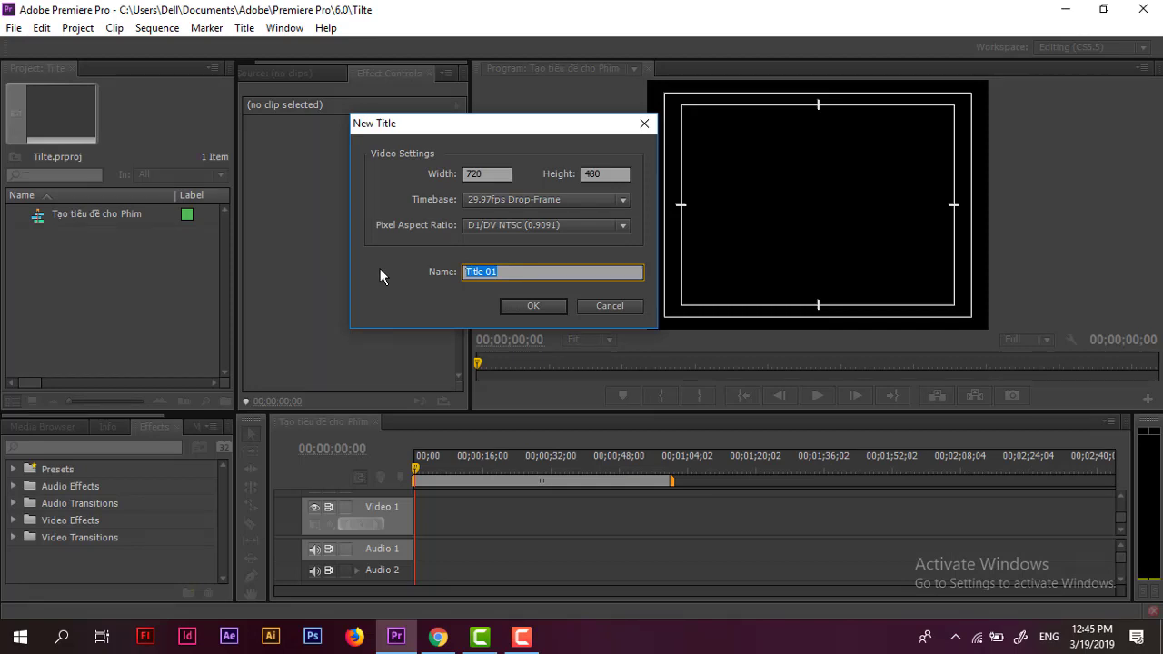
left_click(531, 307)
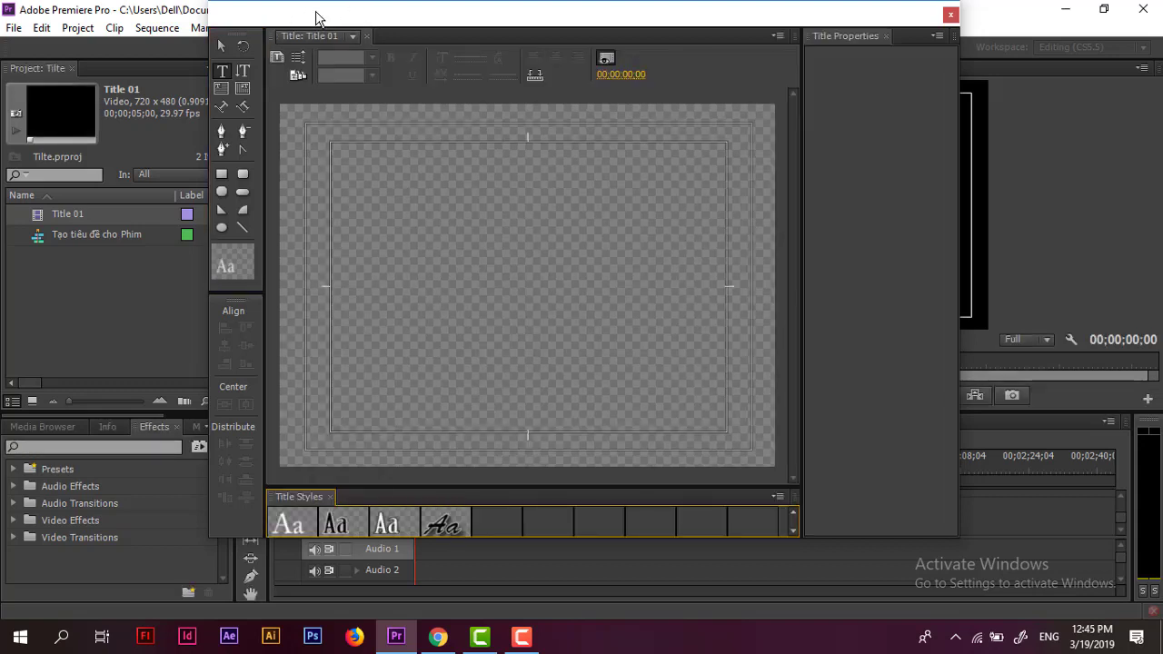
left_click_drag(323, 19, 357, 33)
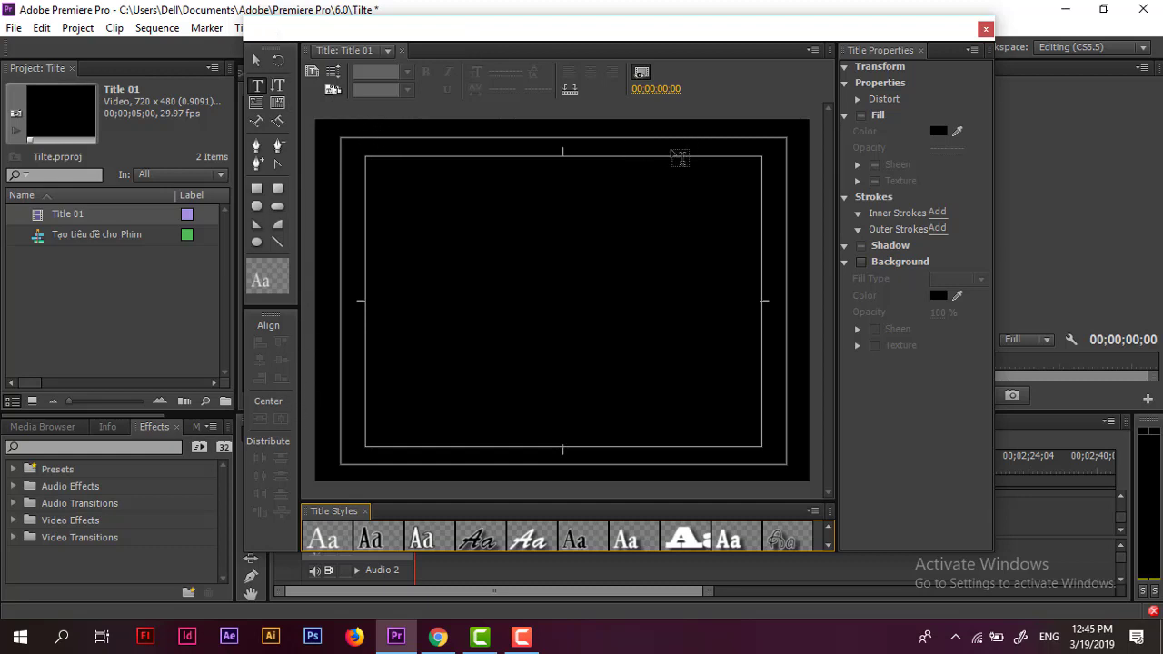
left_click(257, 62)
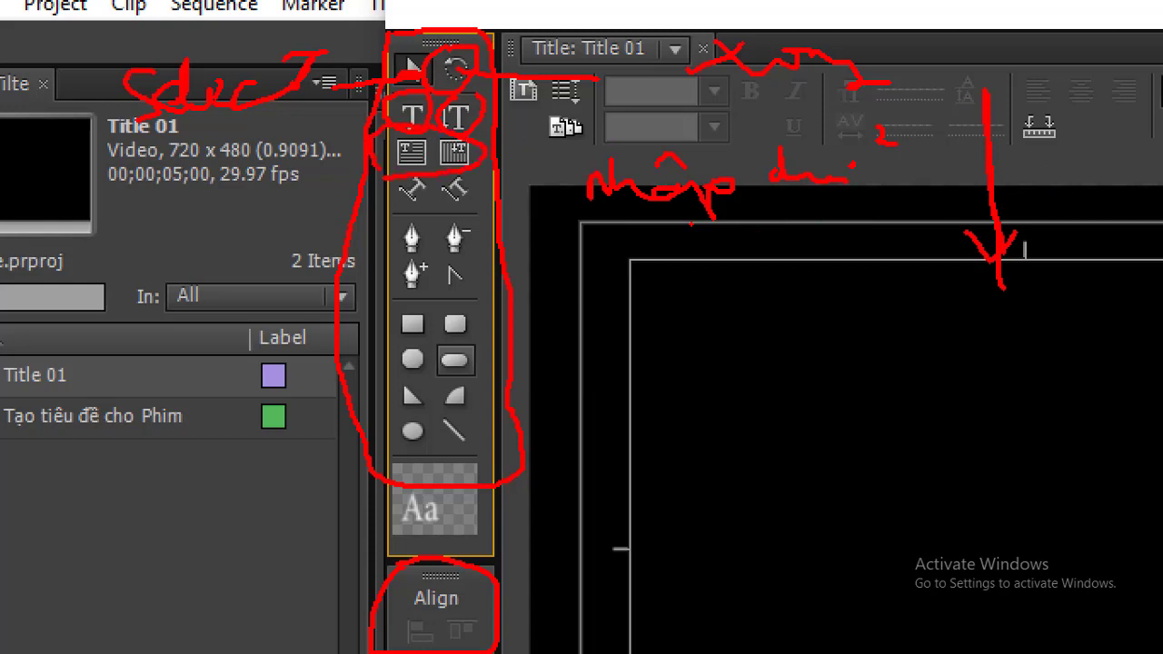
left_click_drag(480, 169, 631, 261)
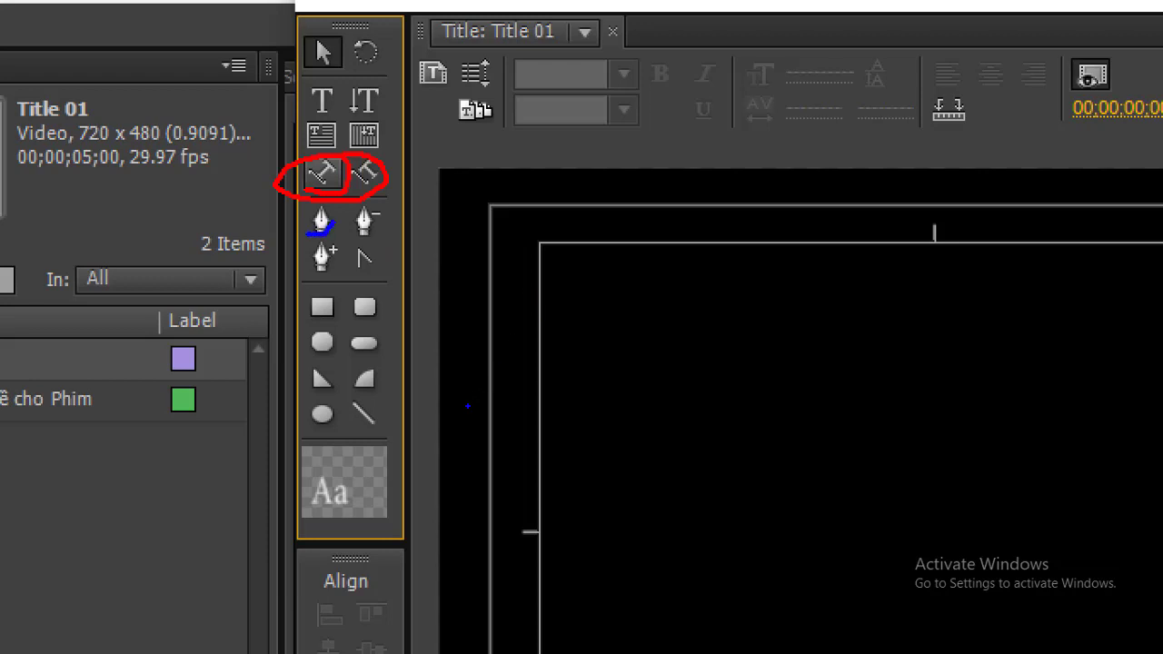
mouse_move(467, 406)
left_mouse_down()
mouse_move(700, 339)
mouse_move(851, 369)
mouse_move(1129, 318)
left_mouse_up()
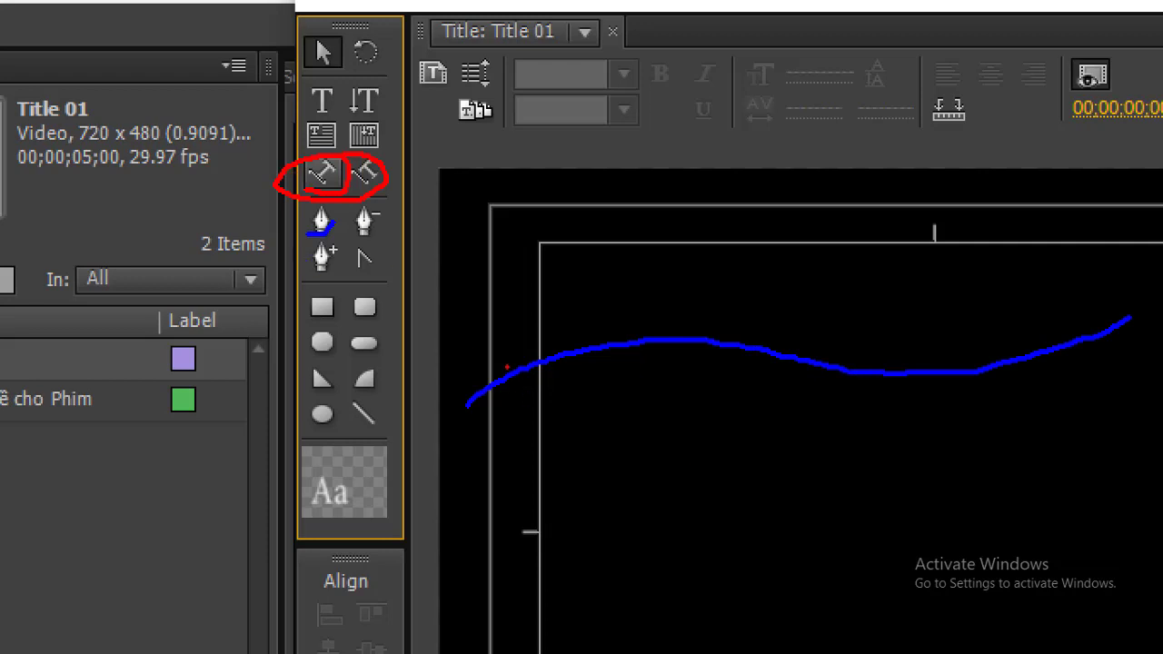
left_click_drag(485, 341, 506, 371)
mouse_move(467, 338)
left_mouse_down()
mouse_move(502, 314)
mouse_move(563, 357)
mouse_move(586, 346)
mouse_move(578, 356)
left_mouse_up()
left_click(585, 320)
mouse_move(611, 298)
left_mouse_down()
mouse_move(616, 342)
mouse_move(668, 287)
mouse_move(716, 336)
left_mouse_up()
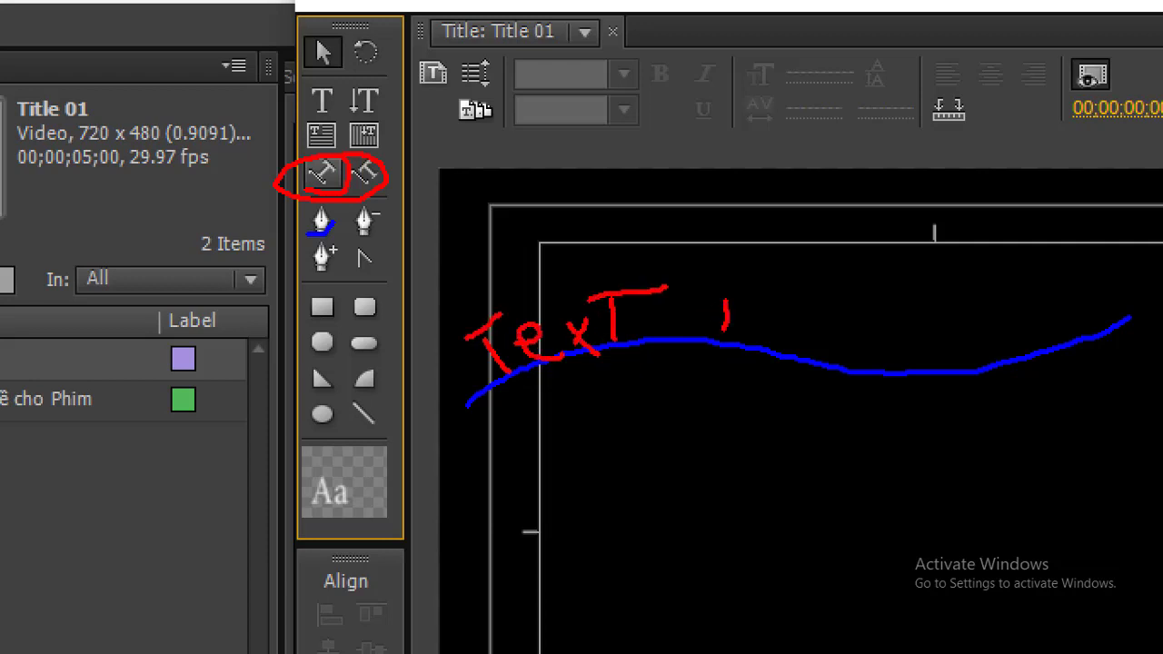
mouse_move(703, 289)
left_mouse_down()
mouse_move(769, 297)
mouse_move(787, 345)
mouse_move(821, 354)
mouse_move(792, 354)
left_mouse_up()
mouse_move(859, 329)
left_mouse_down()
mouse_move(856, 363)
mouse_move(910, 318)
left_mouse_up()
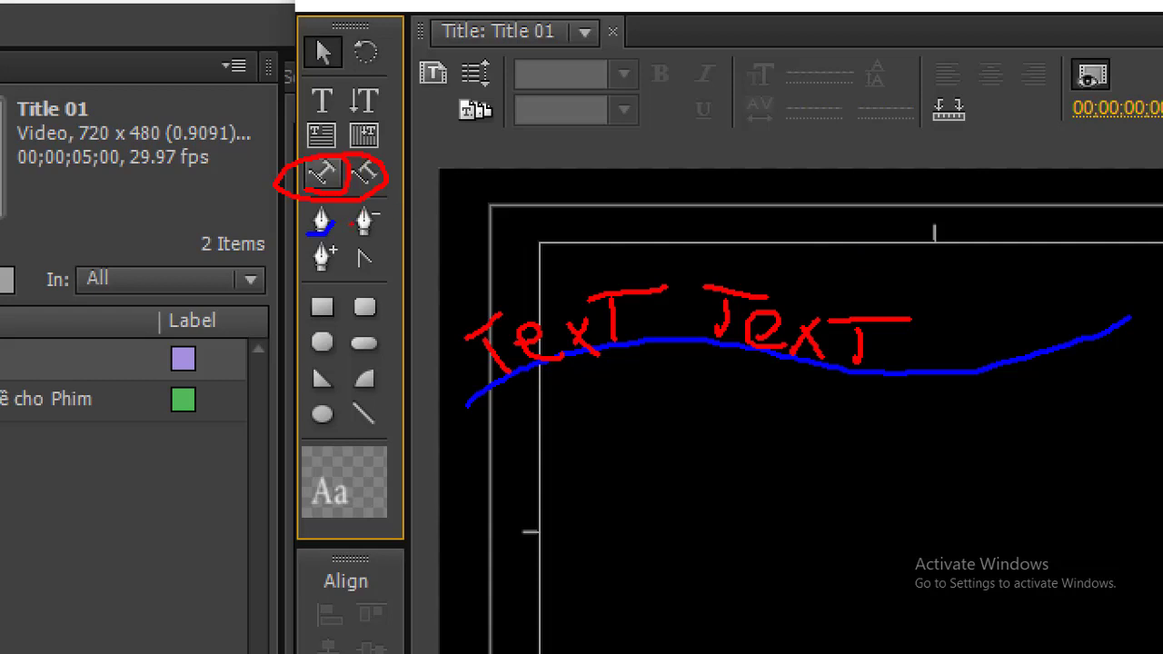
mouse_move(321, 209)
left_mouse_down()
mouse_move(336, 238)
mouse_move(325, 205)
left_mouse_up()
mouse_move(668, 418)
left_mouse_down()
mouse_move(710, 425)
mouse_move(771, 461)
left_mouse_up()
left_click_drag(743, 376, 754, 416)
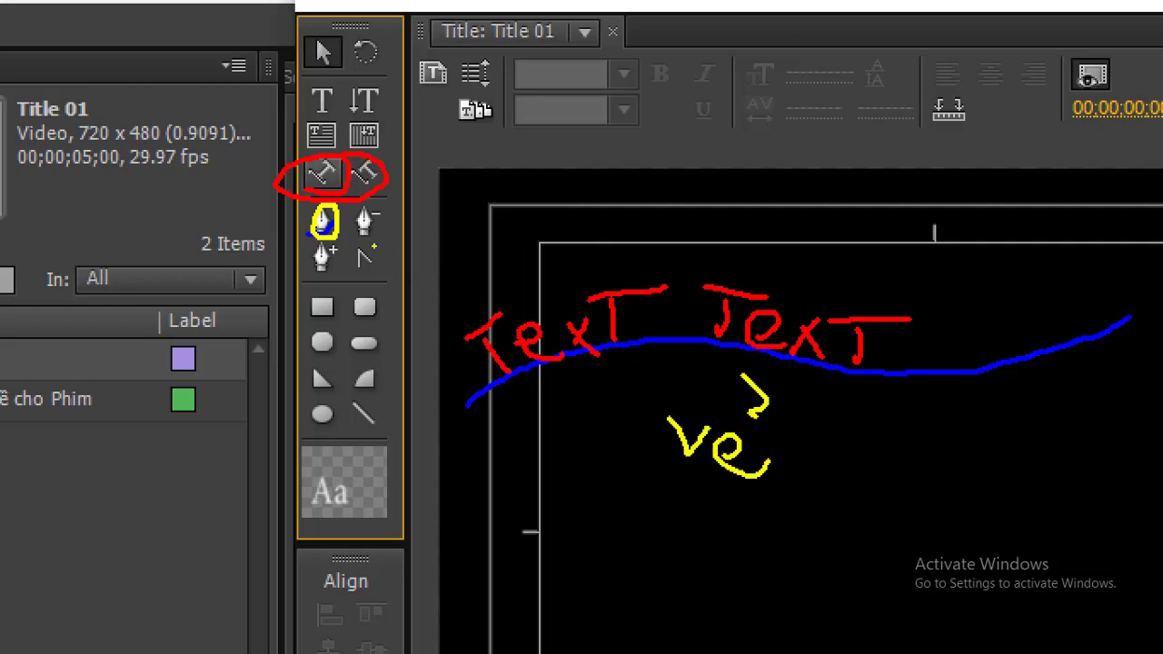
left_click_drag(422, 245, 363, 243)
left_click_drag(584, 176, 886, 144)
mouse_move(770, 140)
left_mouse_down()
mouse_move(785, 169)
mouse_move(788, 134)
mouse_move(770, 138)
mouse_move(757, 176)
mouse_move(792, 173)
left_mouse_up()
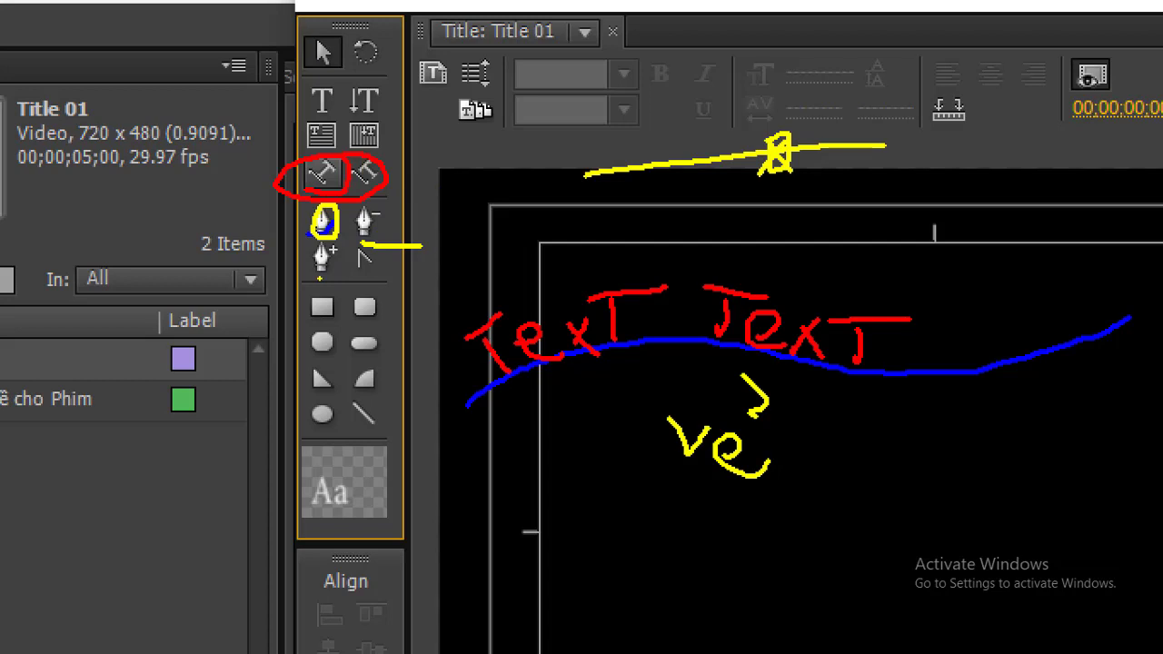
mouse_move(329, 241)
left_mouse_down()
mouse_move(292, 265)
mouse_move(344, 278)
mouse_move(347, 237)
left_mouse_up()
left_click_drag(654, 157, 658, 180)
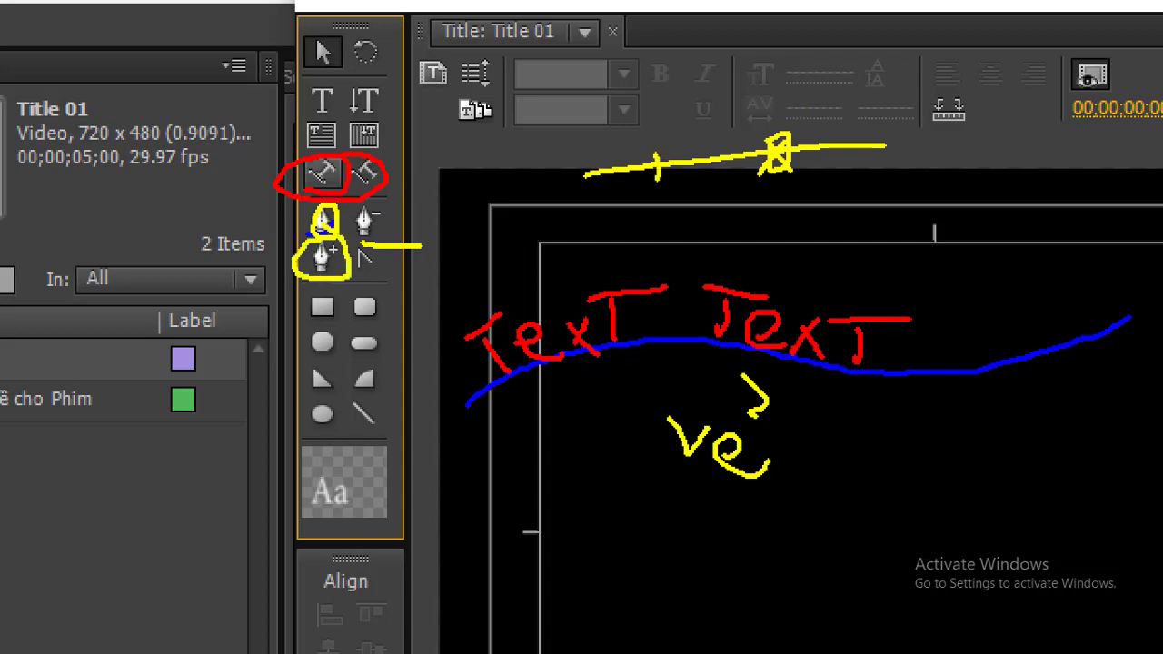
left_click_drag(506, 128, 1070, 111)
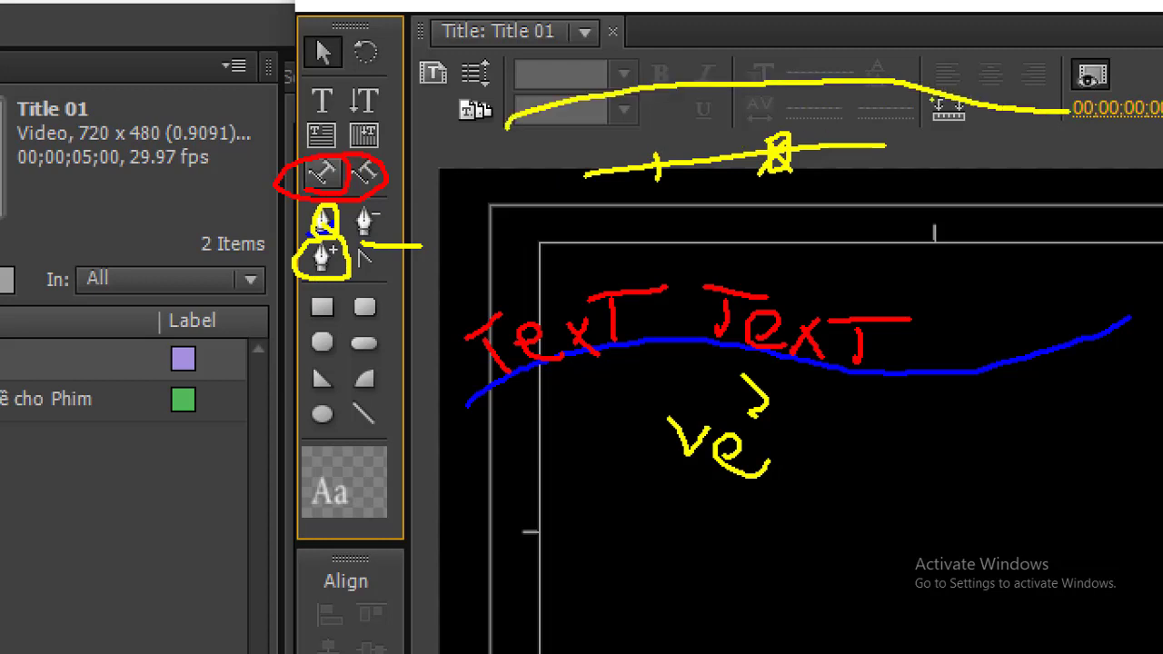
left_click_drag(723, 79, 729, 94)
left_click_drag(358, 270, 382, 262)
mouse_move(723, 238)
left_mouse_down()
mouse_move(796, 210)
mouse_move(1039, 293)
mouse_move(1063, 288)
left_mouse_up()
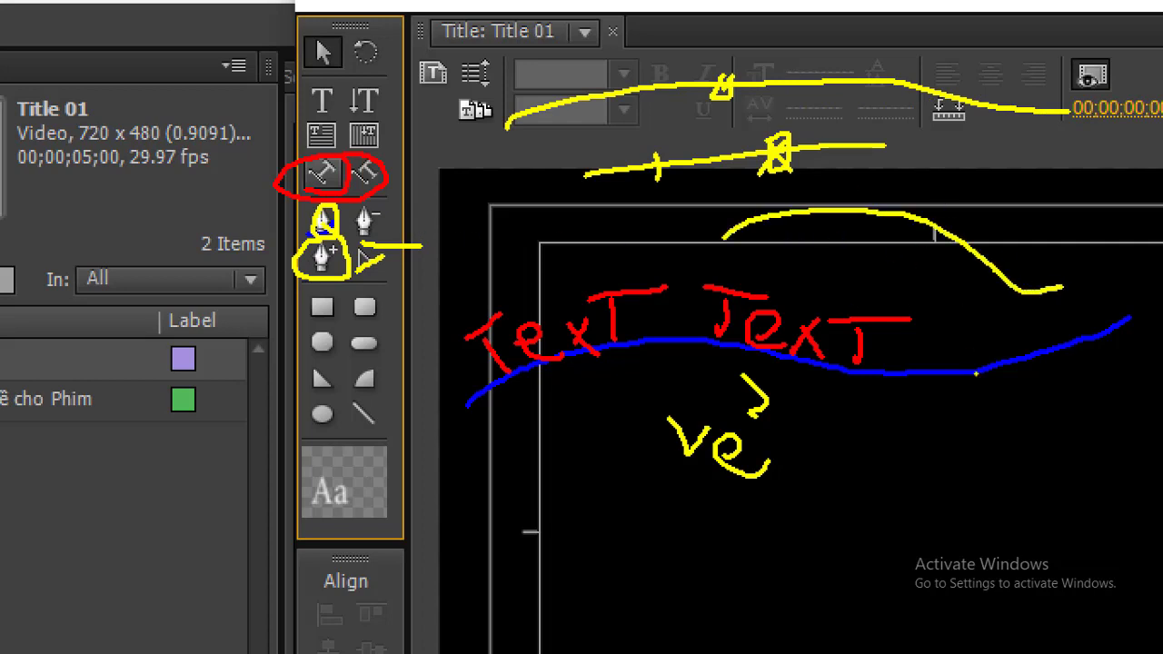
left_click_drag(827, 442, 916, 442)
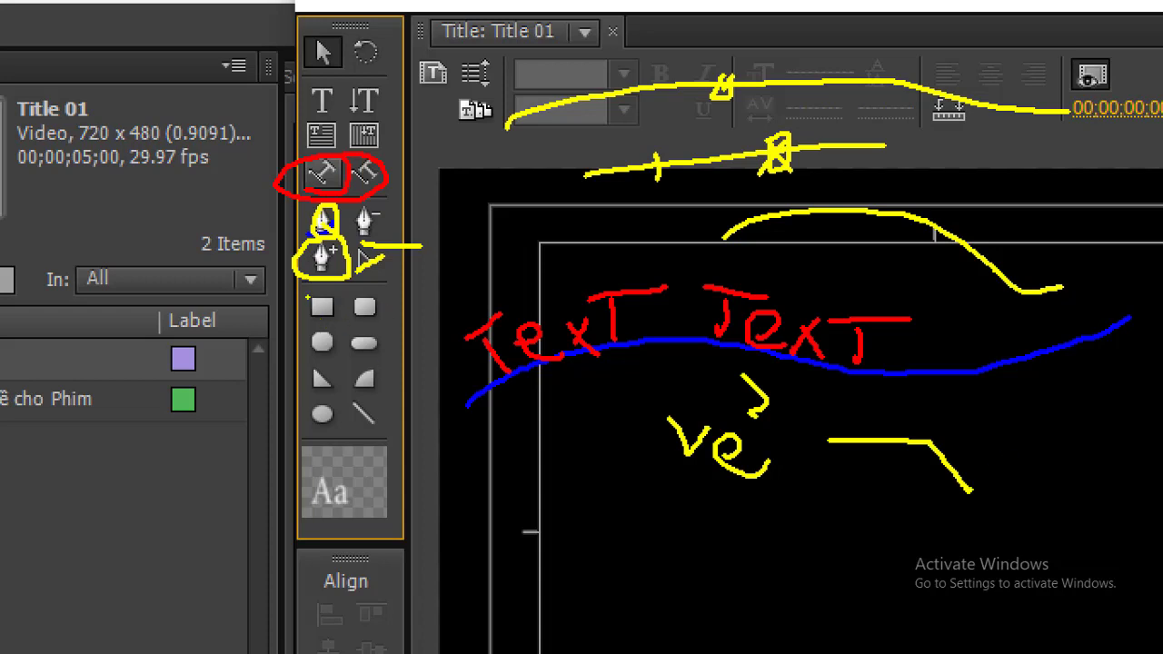
left_click_drag(307, 296, 334, 271)
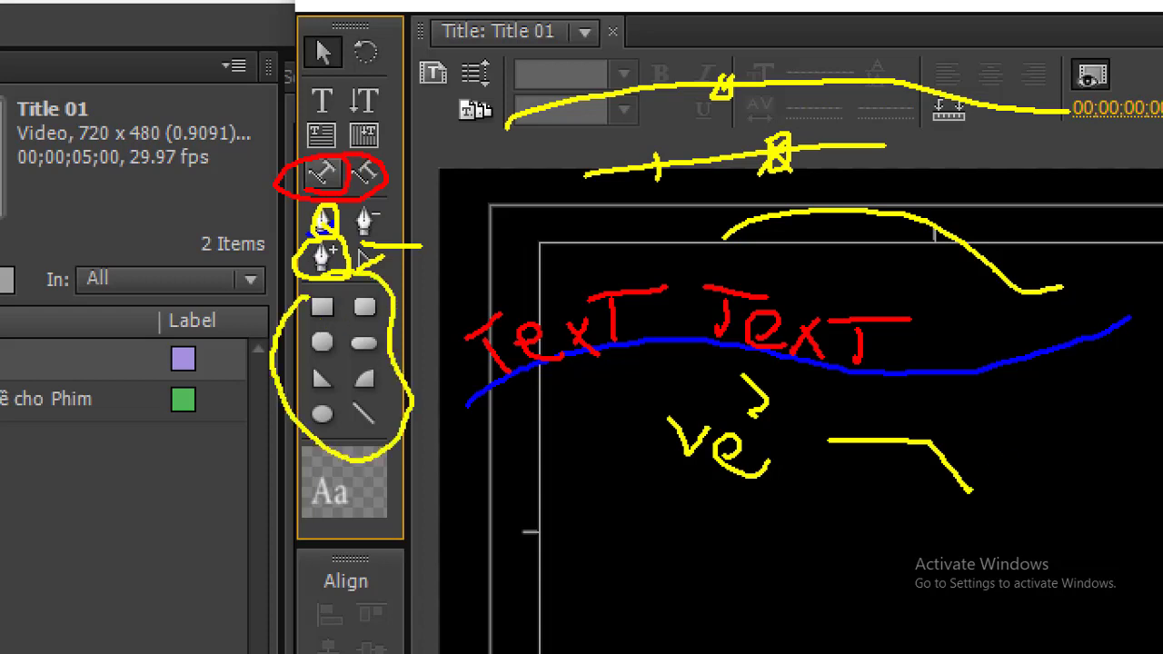
left_click_drag(289, 328, 164, 393)
mouse_move(87, 343)
left_mouse_down()
mouse_move(53, 409)
mouse_move(176, 352)
mouse_move(228, 305)
mouse_move(249, 338)
left_mouse_up()
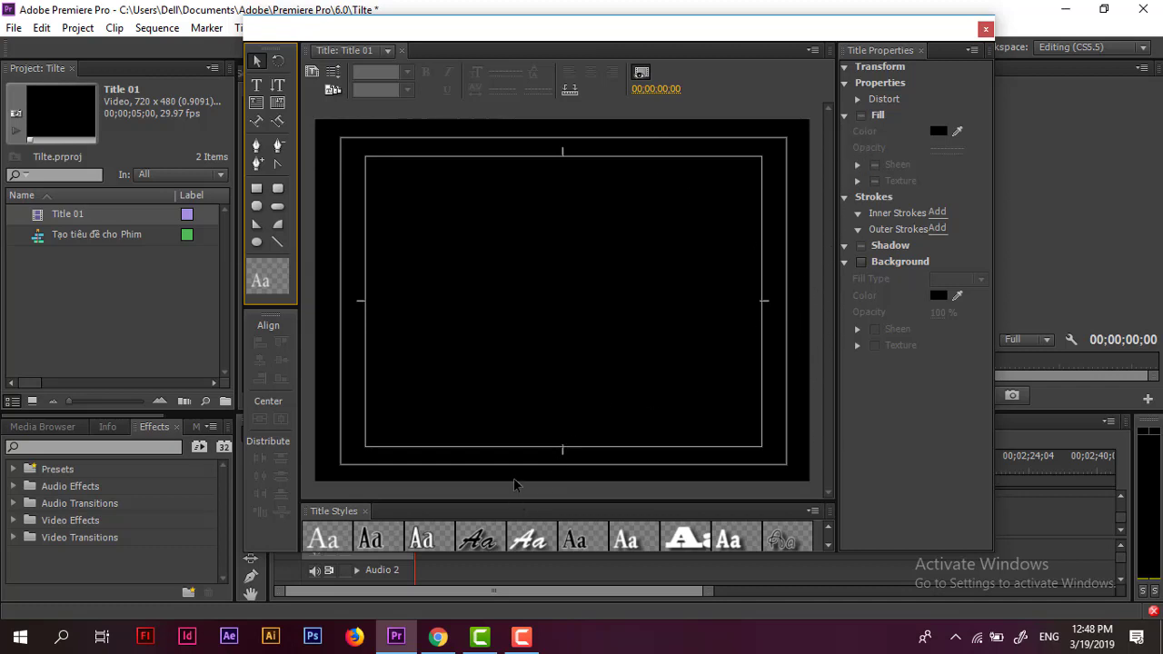
left_click_drag(338, 467, 394, 371)
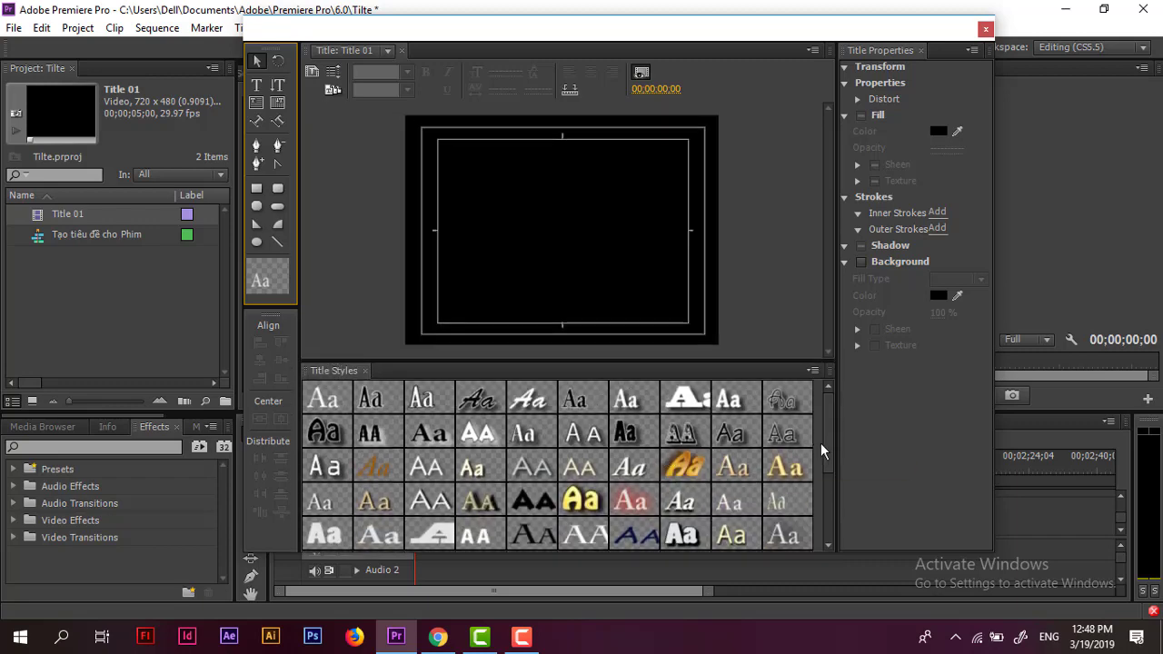
left_click_drag(829, 450, 811, 458)
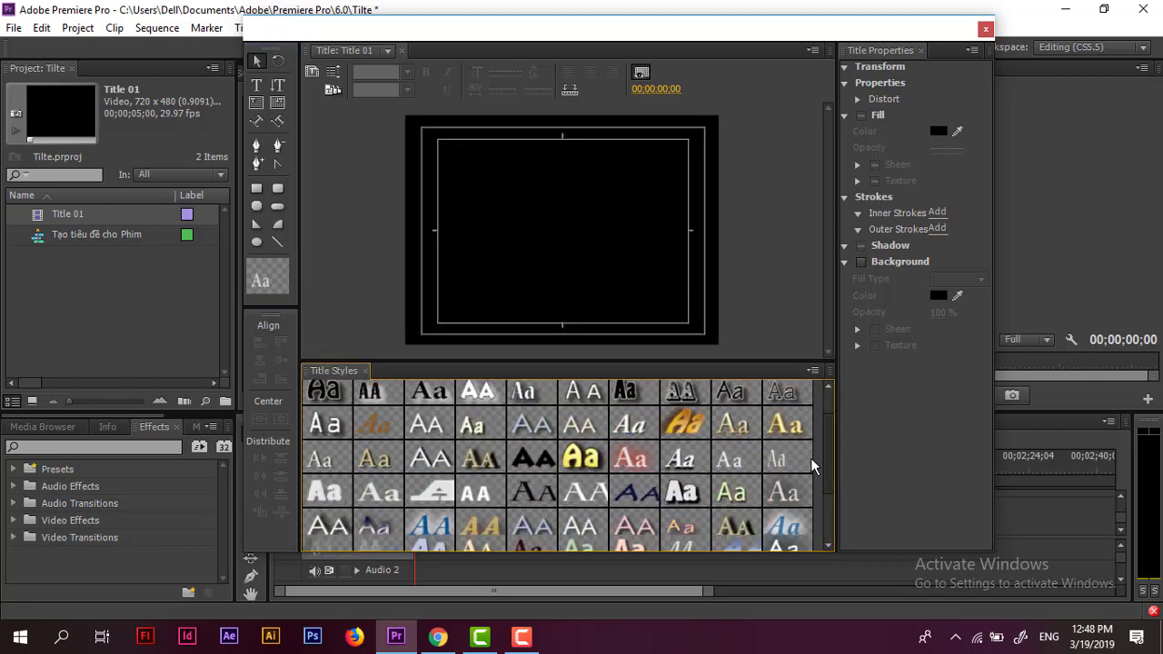
scroll(810, 458, "up", 2)
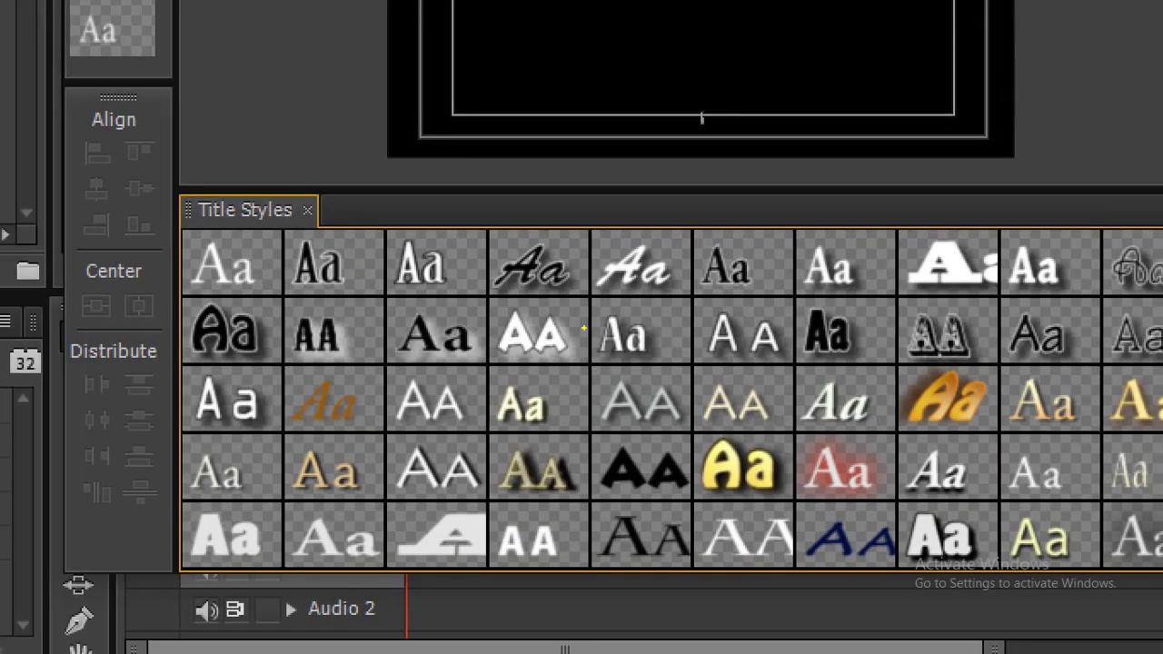
left_click_drag(463, 271, 514, 174)
mouse_move(549, 118)
left_mouse_down()
mouse_move(534, 165)
mouse_move(607, 100)
left_mouse_up()
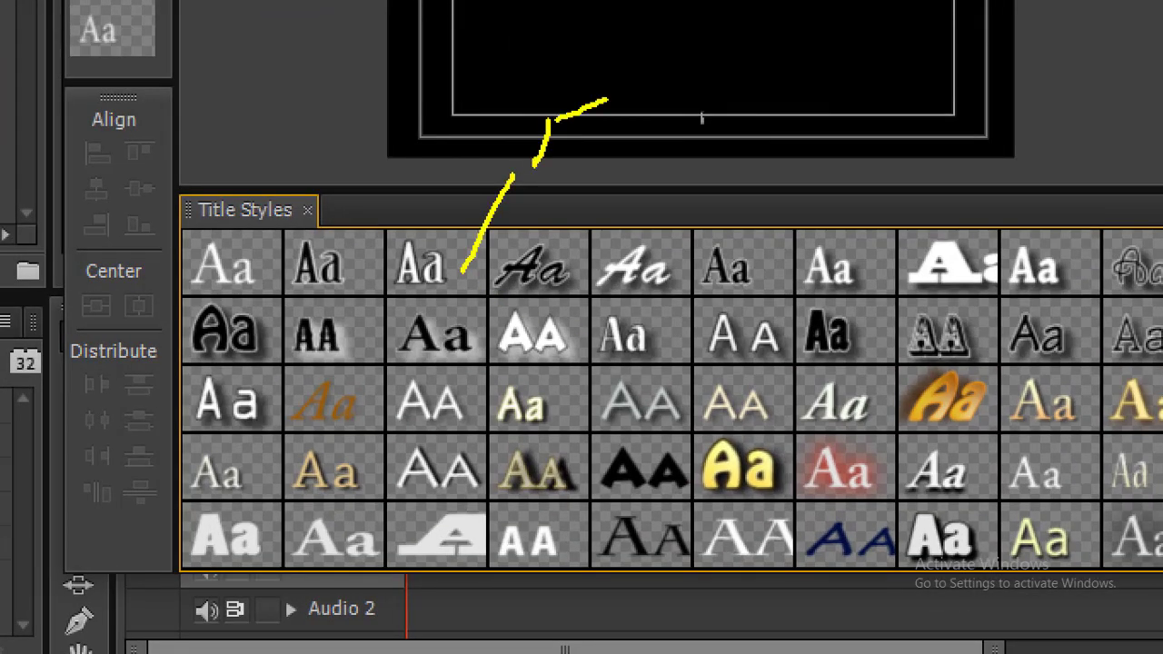
left_click_drag(547, 140, 582, 130)
left_click_drag(530, 173, 601, 166)
left_click_drag(631, 123, 636, 203)
mouse_move(643, 152)
left_mouse_down()
mouse_move(672, 122)
mouse_move(738, 116)
mouse_move(779, 136)
left_mouse_up()
mouse_move(791, 96)
left_mouse_down()
mouse_move(796, 147)
mouse_move(857, 101)
left_mouse_up()
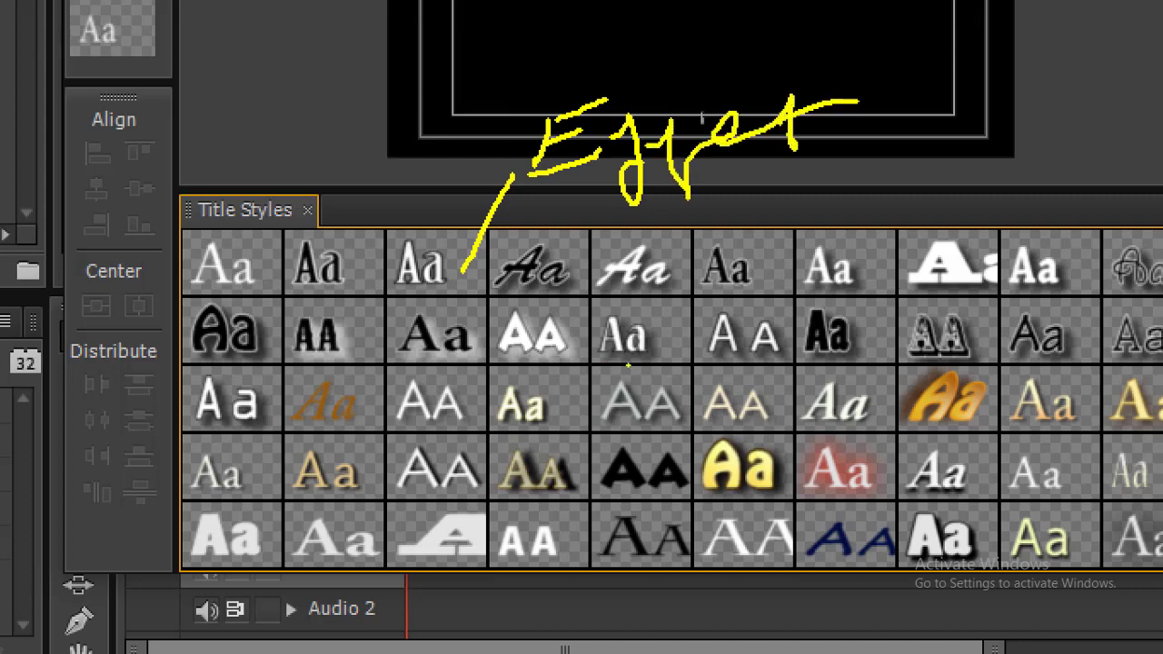
left_click_drag(763, 138, 762, 175)
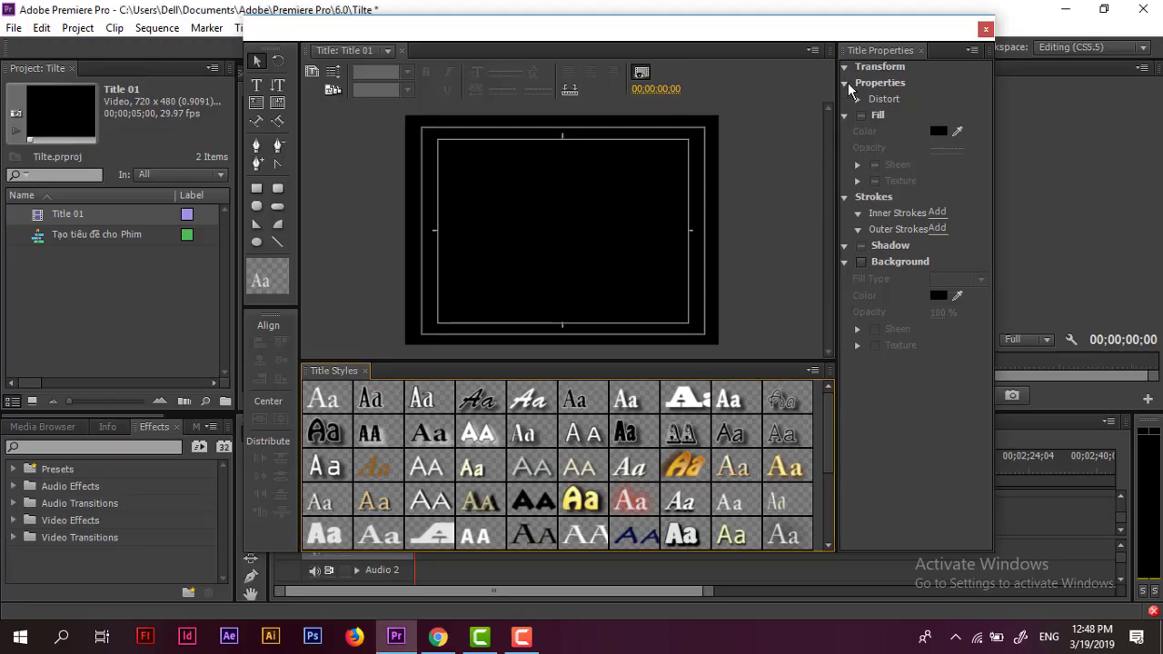
left_click(844, 71)
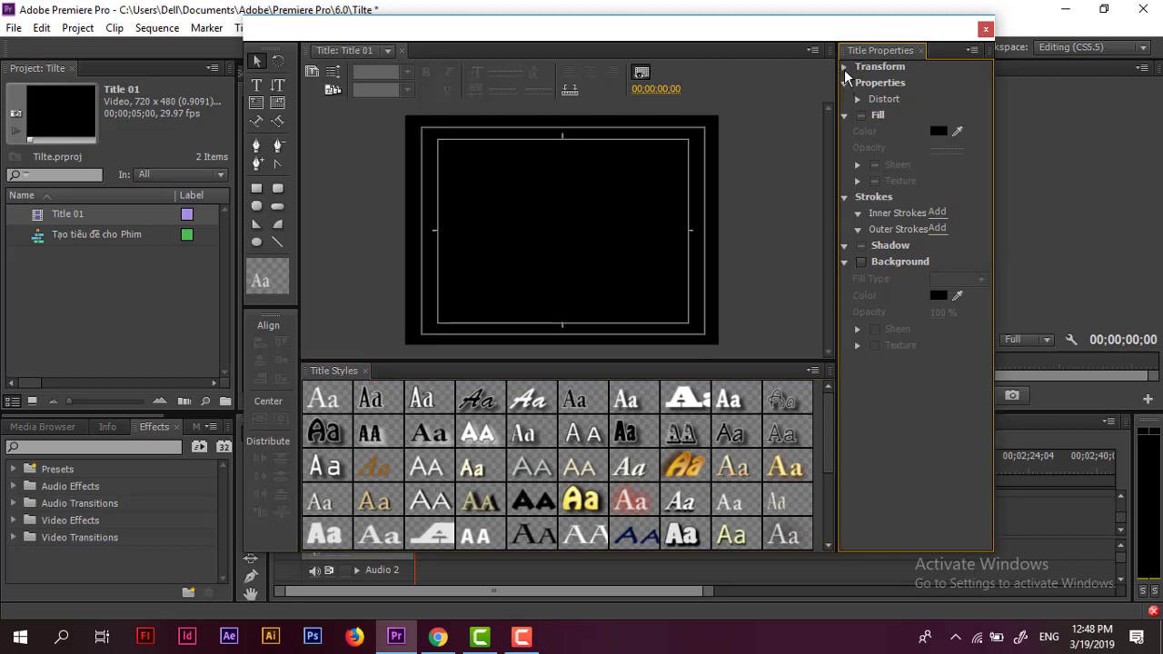
left_click(844, 67)
left_click(844, 83)
left_click(844, 83)
left_click_drag(299, 364, 263, 487)
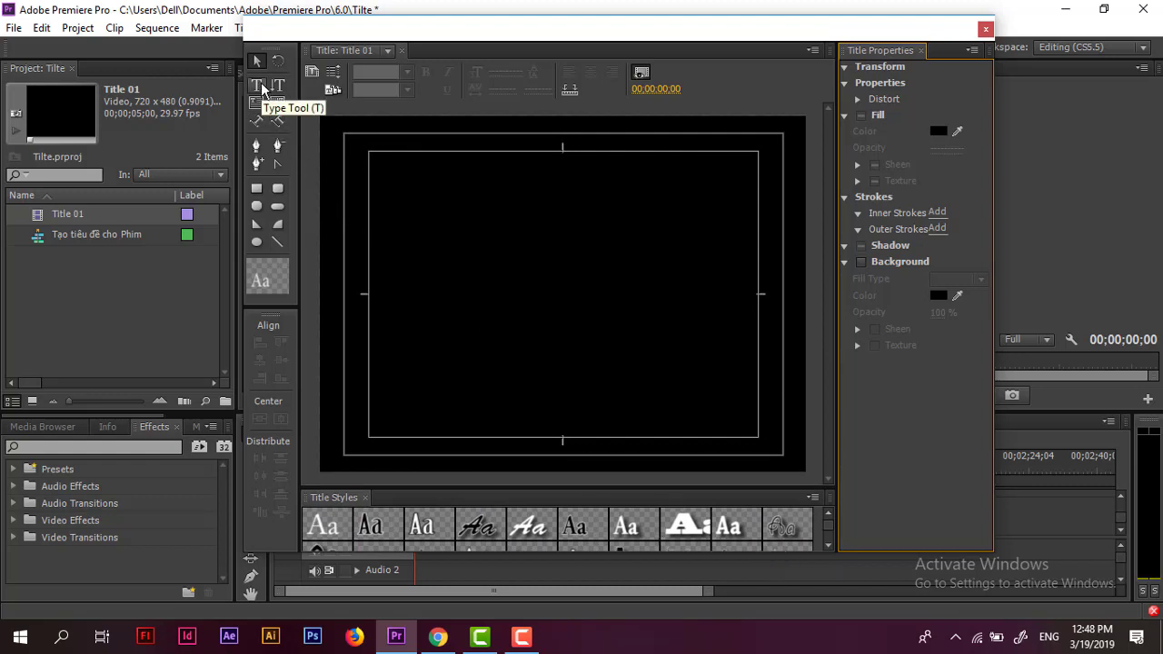
- Type 'Chim Sáo Ngày Xưa' on the title canvas and reposition the text box inside the frame
left_click(261, 87)
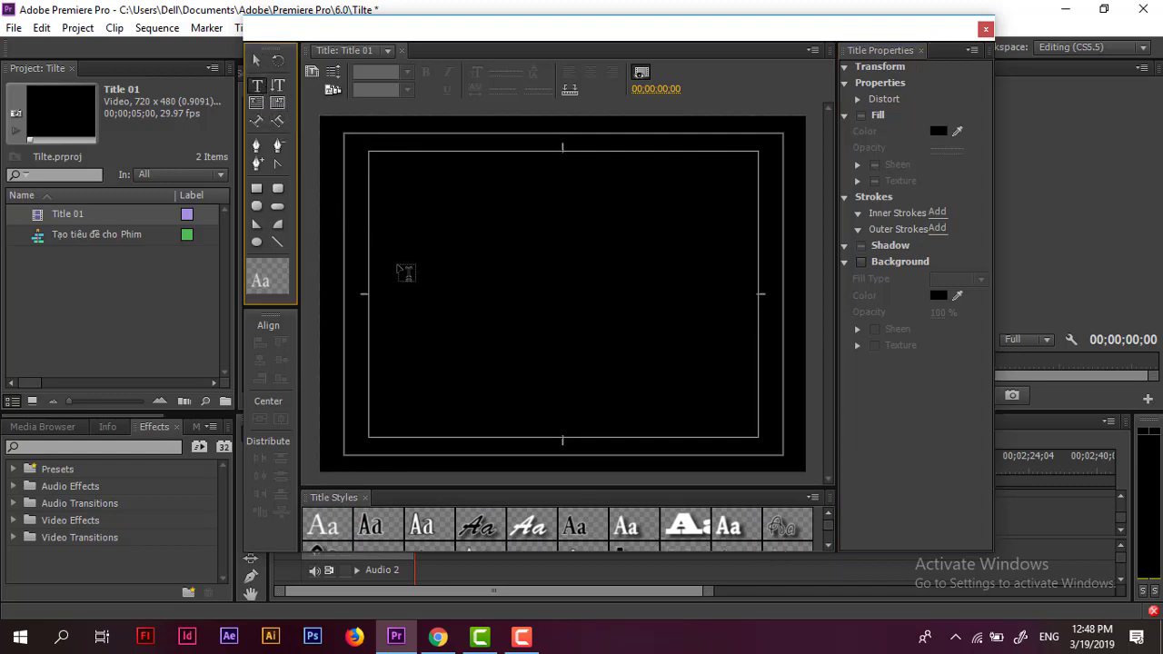
left_click(398, 263)
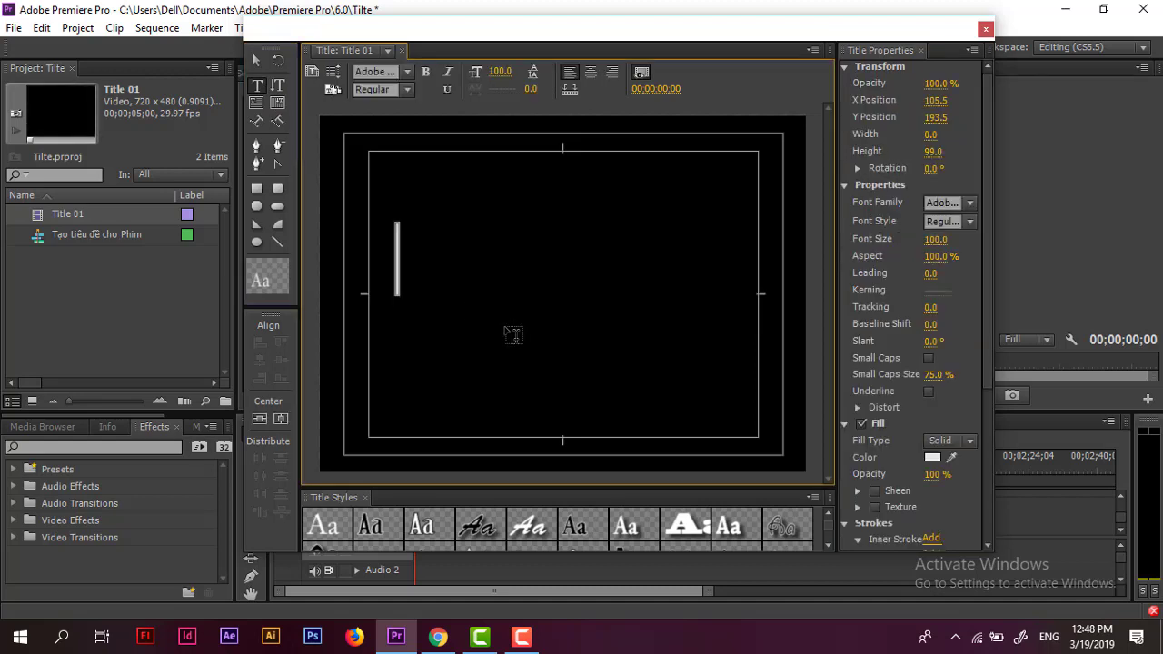
type("Chim ")
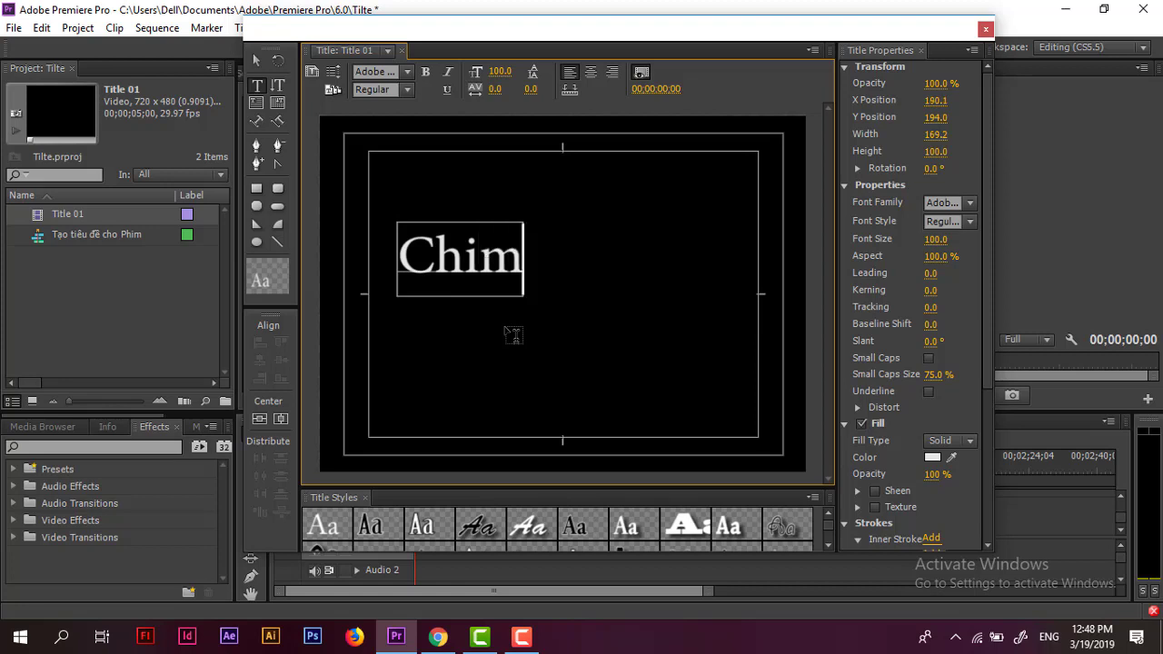
type("Sao")
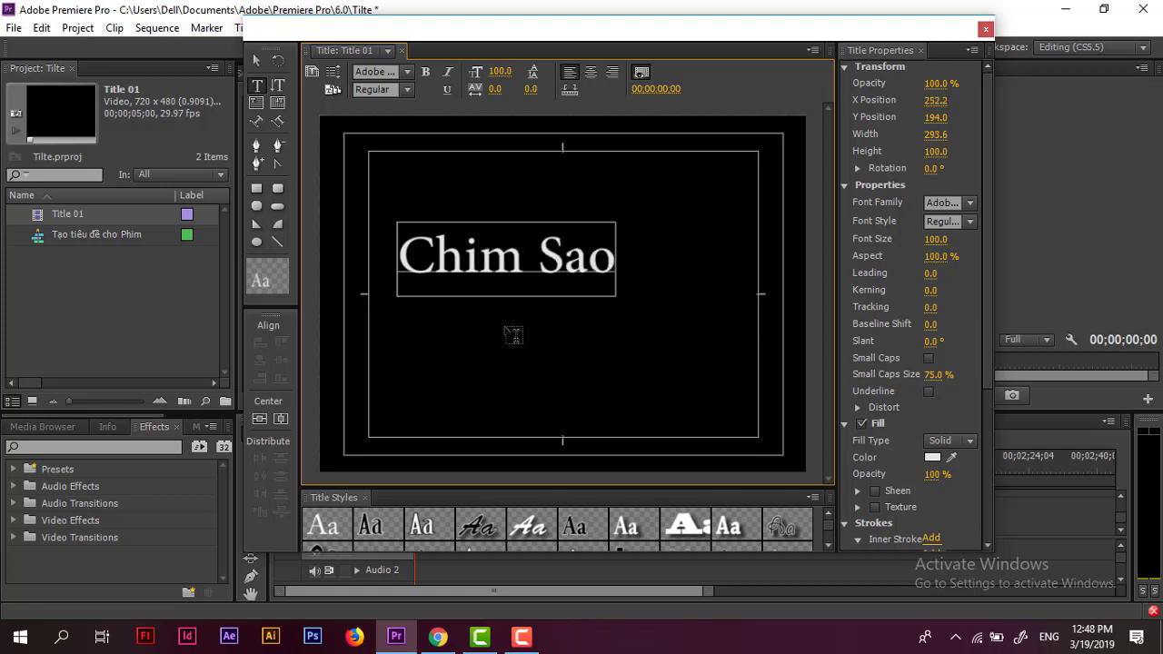
type("s N")
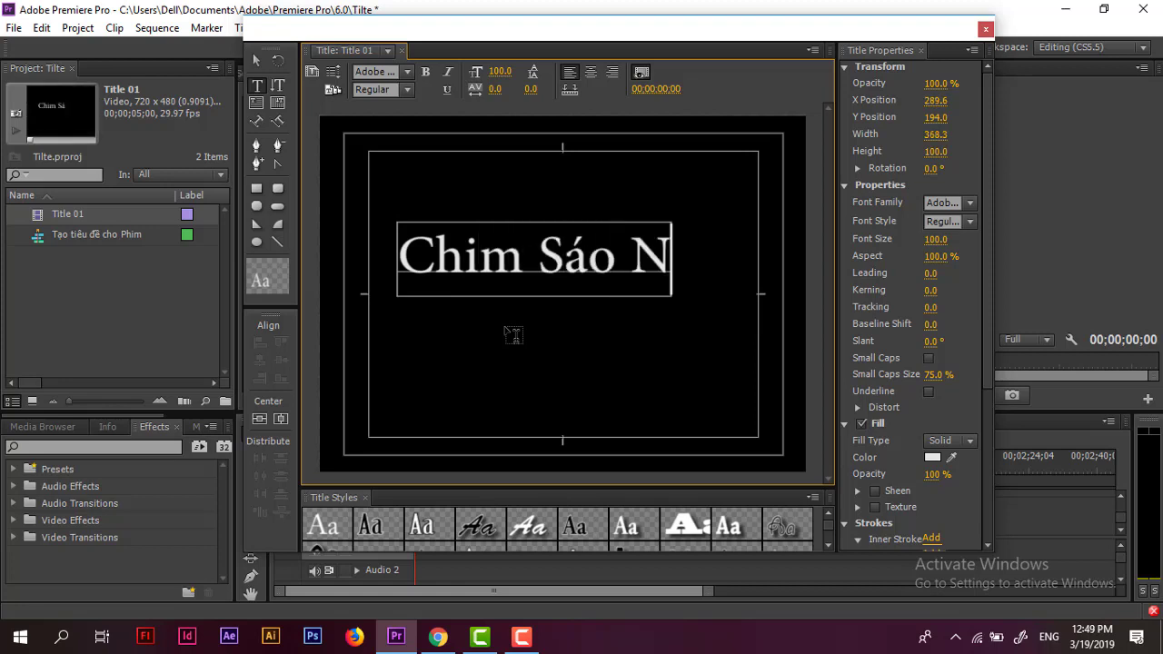
type("gayf")
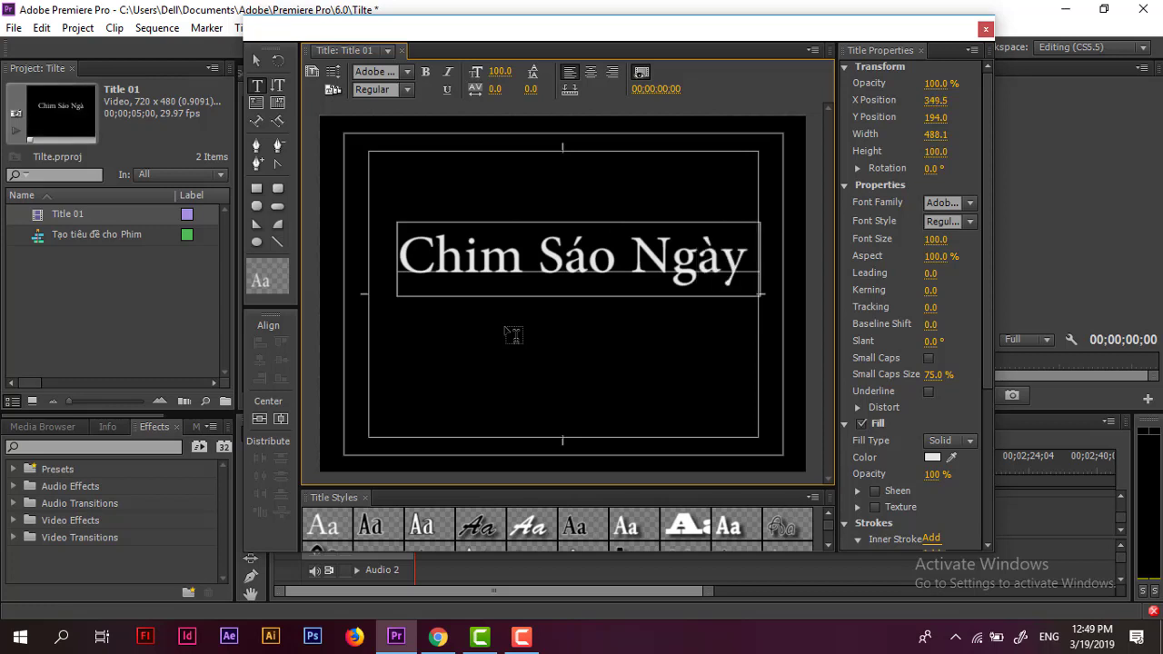
type(" Xu")
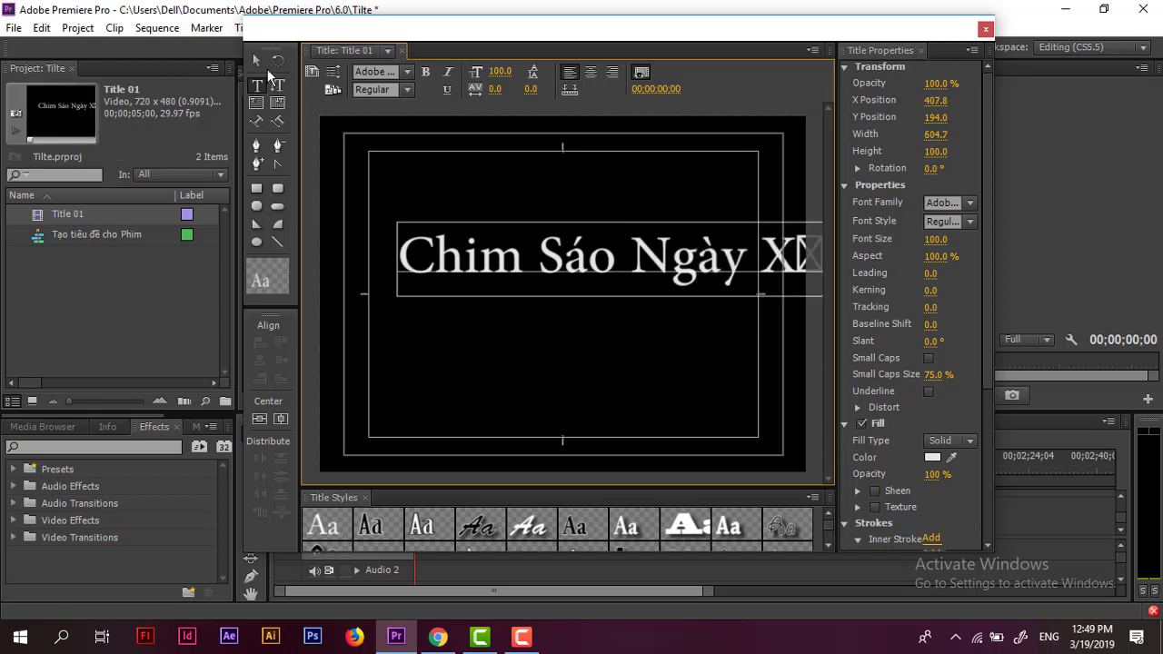
left_click(256, 60)
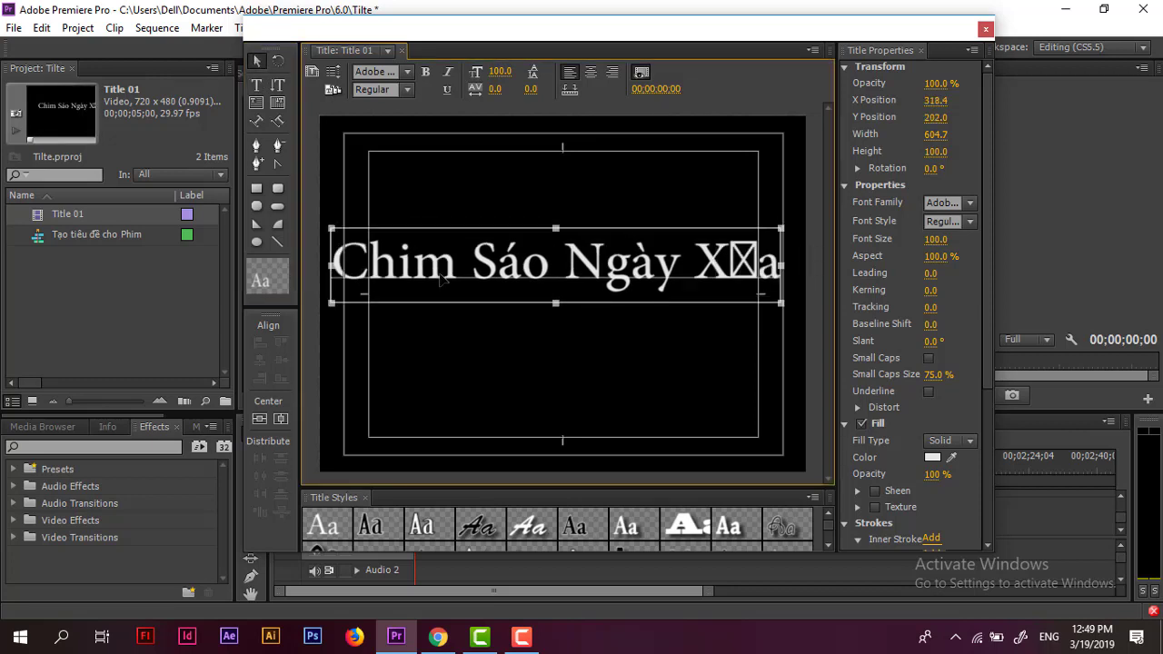
left_click_drag(452, 281, 476, 269)
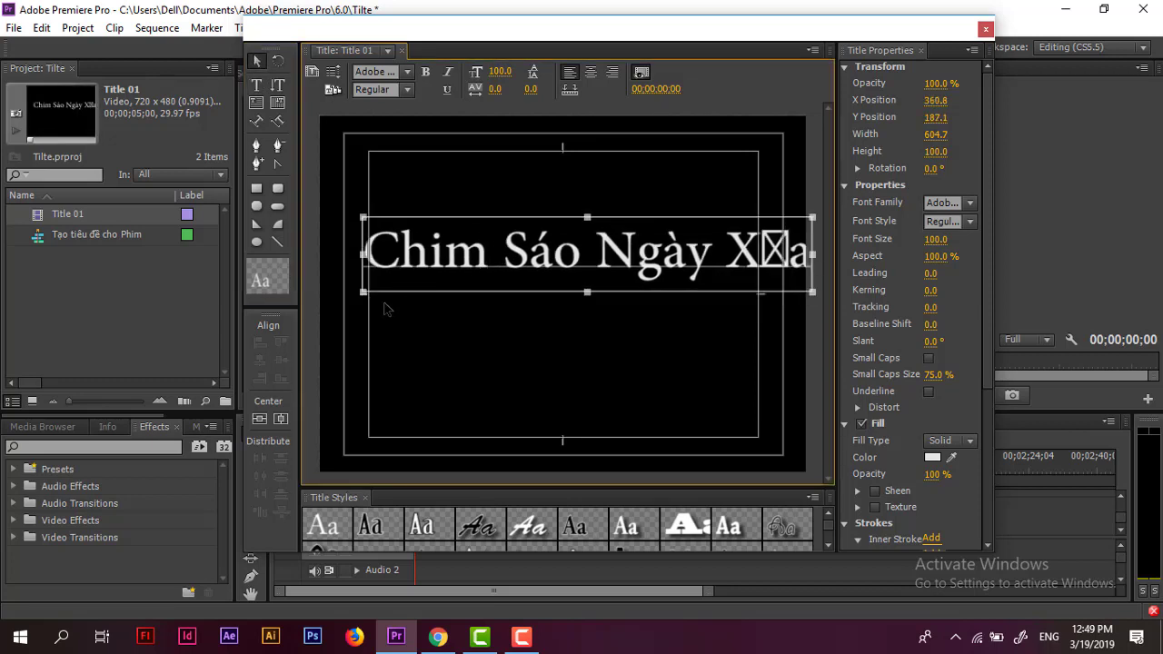
left_click_drag(386, 268, 364, 270)
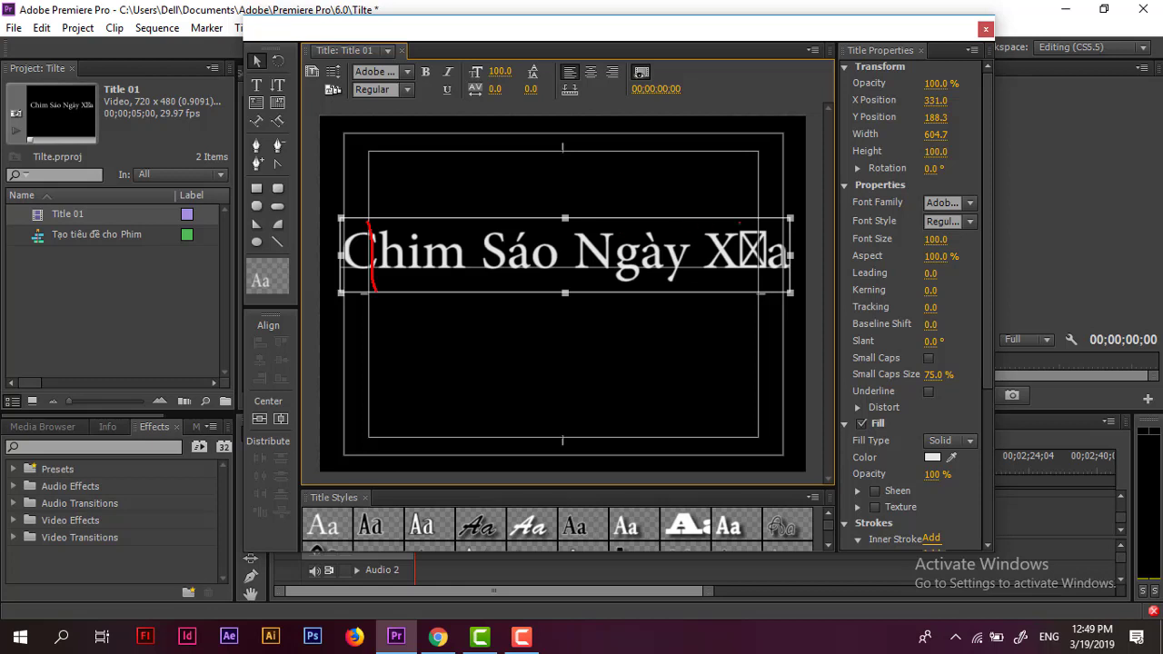
left_click_drag(755, 215, 753, 290)
mouse_move(410, 279)
left_mouse_down()
mouse_move(705, 273)
mouse_move(748, 286)
left_mouse_up()
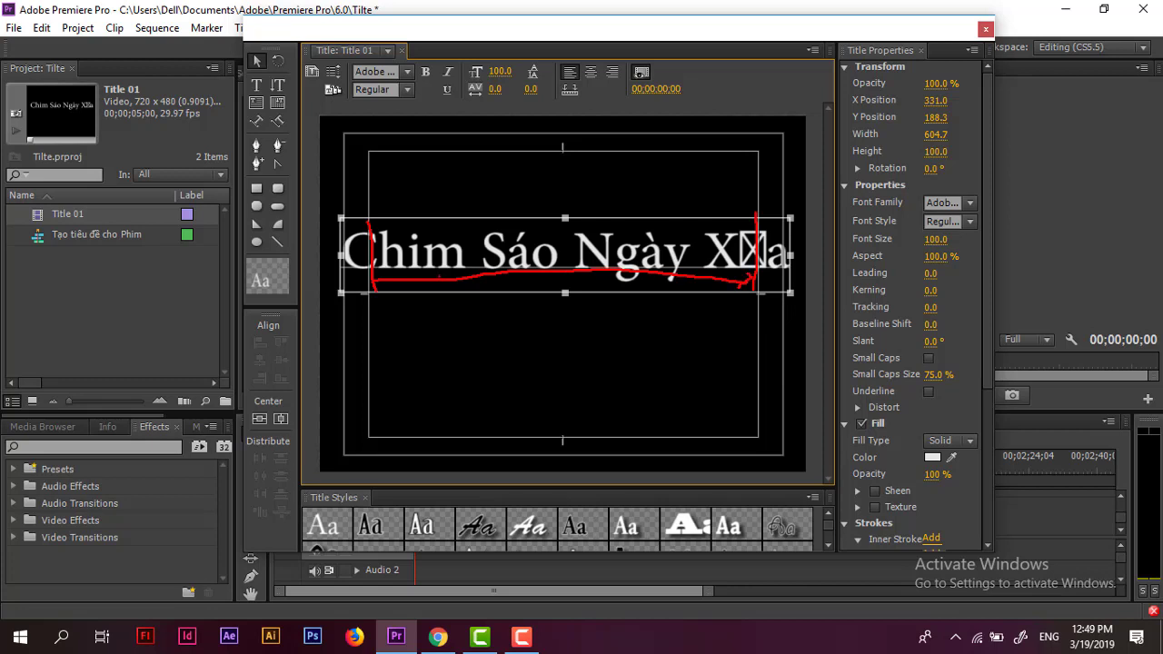
left_click_drag(374, 278, 438, 296)
key("Escape")
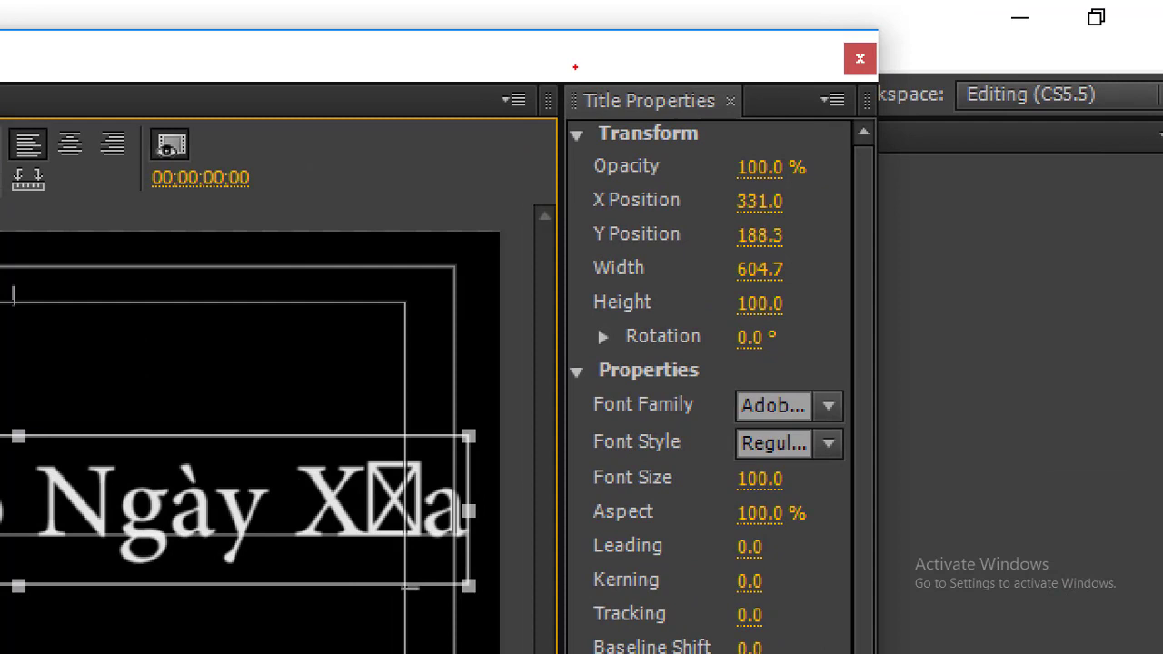
left_click_drag(574, 66, 581, 50)
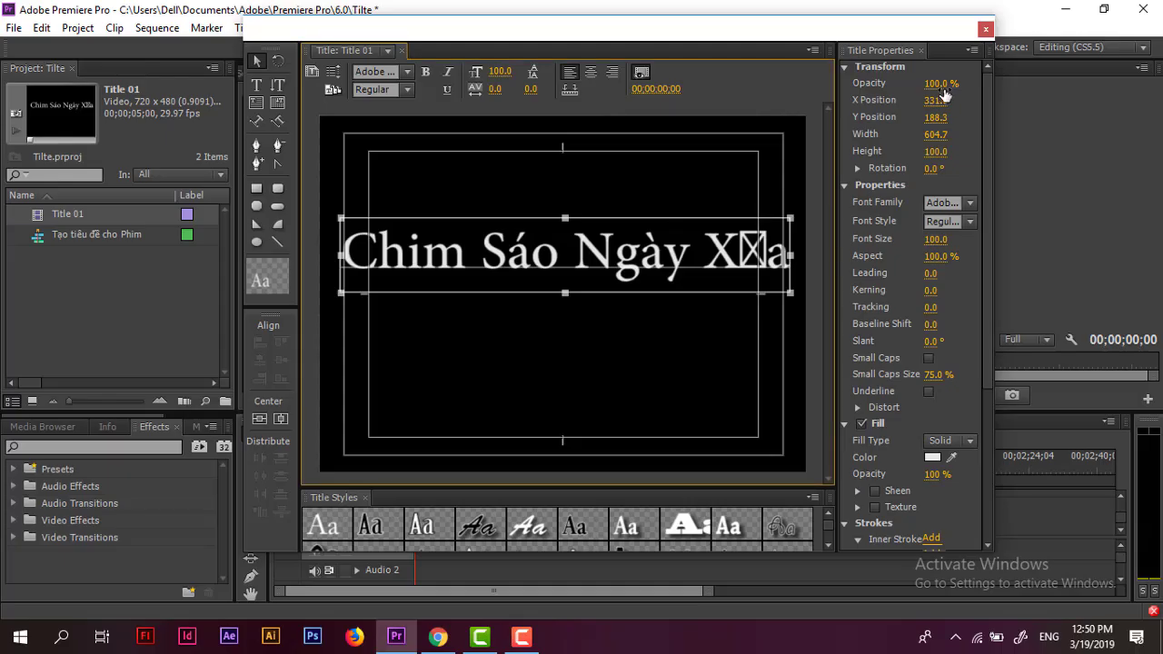
- Try a lower opacity on the title, then return it to 100% opacity
mouse_move(941, 87)
left_mouse_down()
mouse_move(913, 100)
mouse_move(904, 83)
left_mouse_up()
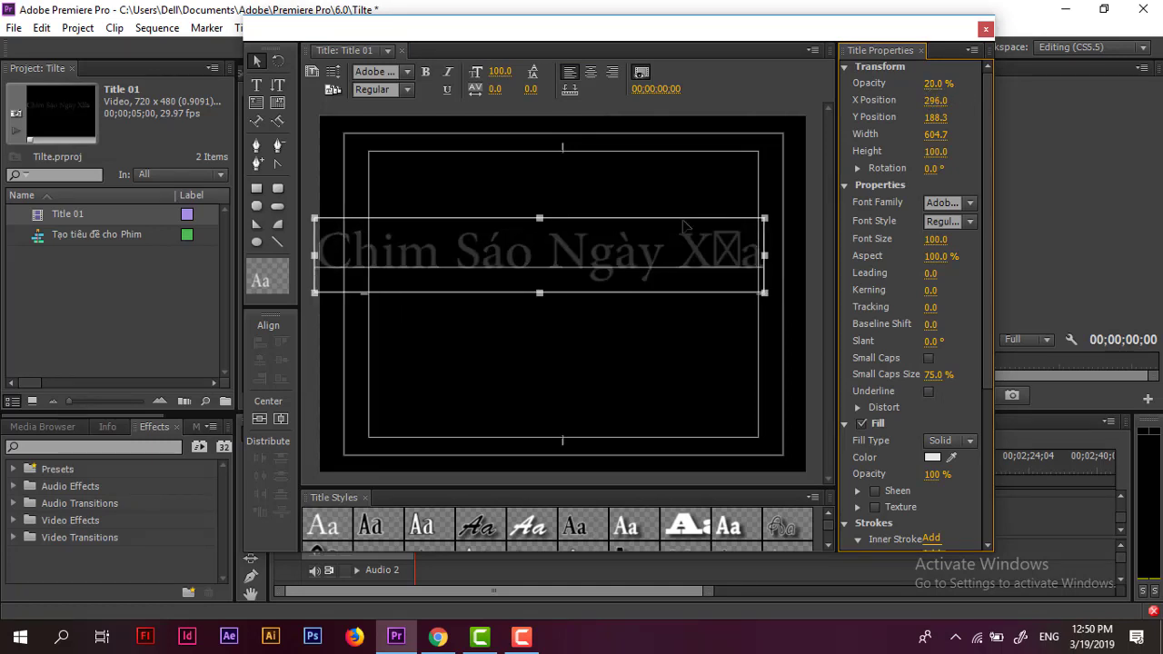
left_click_drag(645, 266, 686, 265)
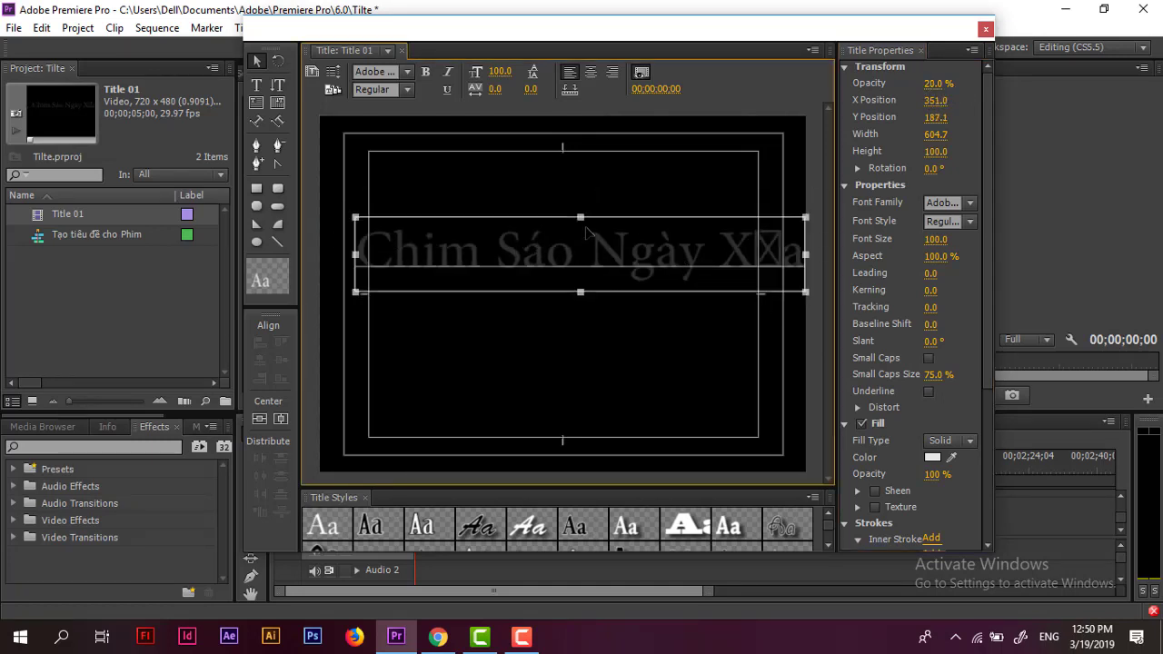
left_click_drag(937, 83, 1008, 83)
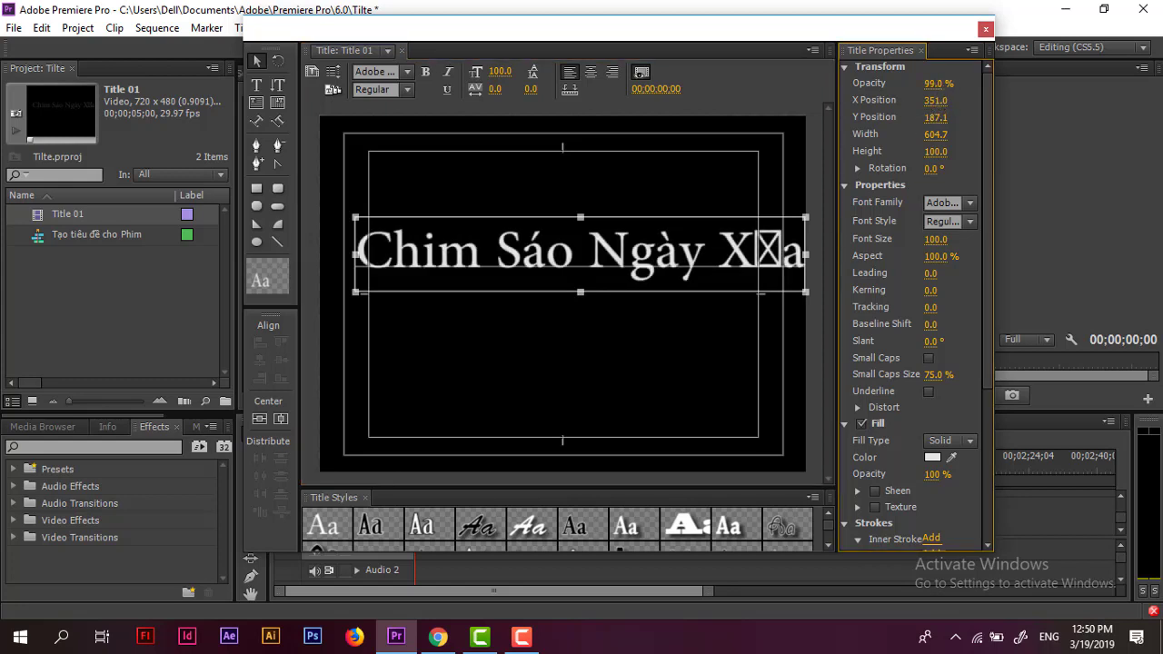
left_click_drag(937, 82, 949, 82)
- Move the title to X 383.7, Y 192.1 and resize it to size 87, aspect 113.8%
mouse_move(937, 100)
left_mouse_down()
mouse_move(790, 100)
mouse_move(826, 100)
left_mouse_up()
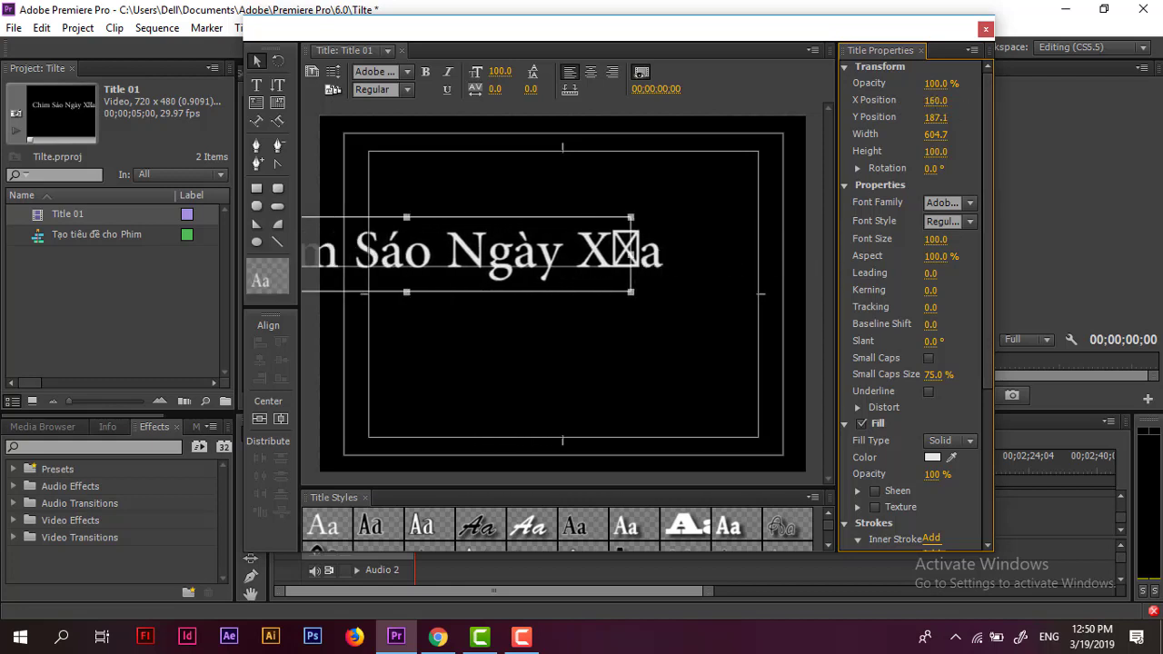
left_click_drag(827, 100, 1089, 100)
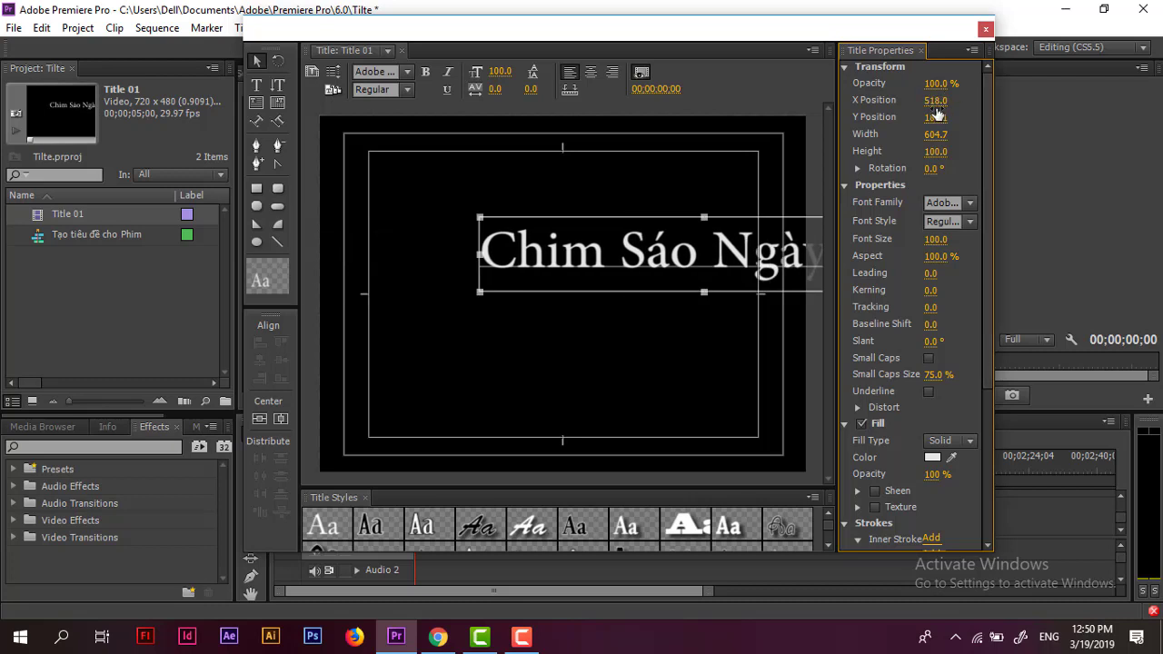
mouse_move(936, 104)
left_mouse_down()
mouse_move(950, 104)
mouse_move(789, 100)
left_mouse_up()
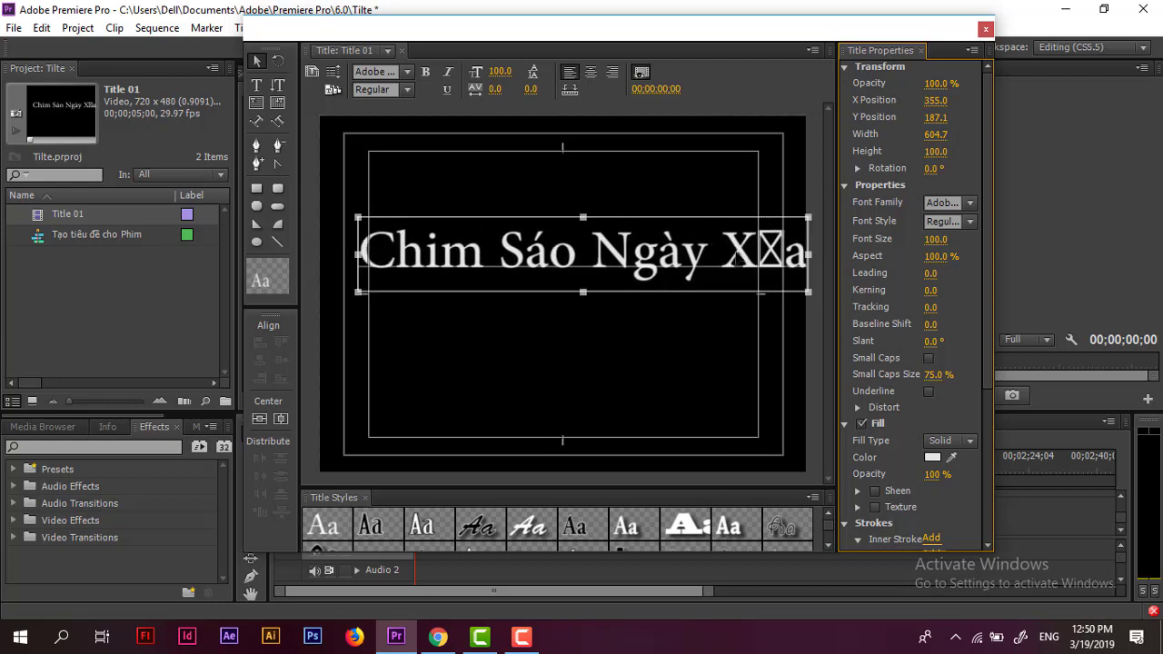
left_click_drag(736, 256, 724, 242)
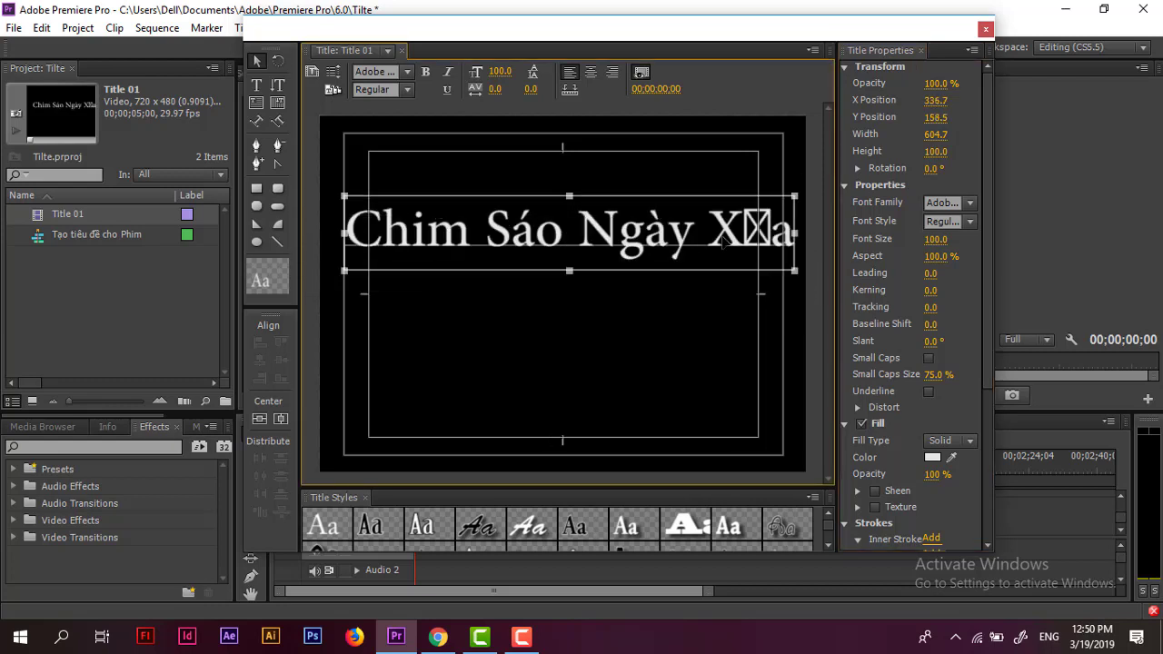
mouse_move(558, 236)
left_mouse_down()
mouse_move(498, 239)
mouse_move(553, 230)
left_mouse_up()
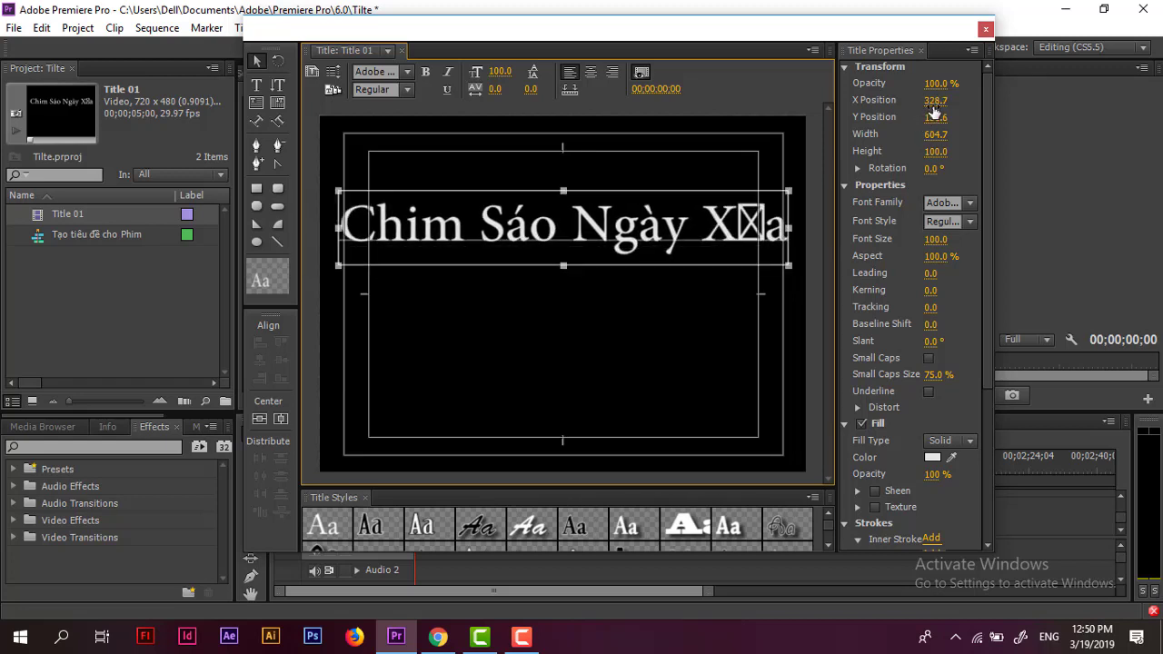
mouse_move(934, 101)
left_mouse_down()
mouse_move(992, 102)
mouse_move(930, 101)
mouse_move(954, 117)
mouse_move(899, 117)
mouse_move(1111, 117)
left_mouse_up()
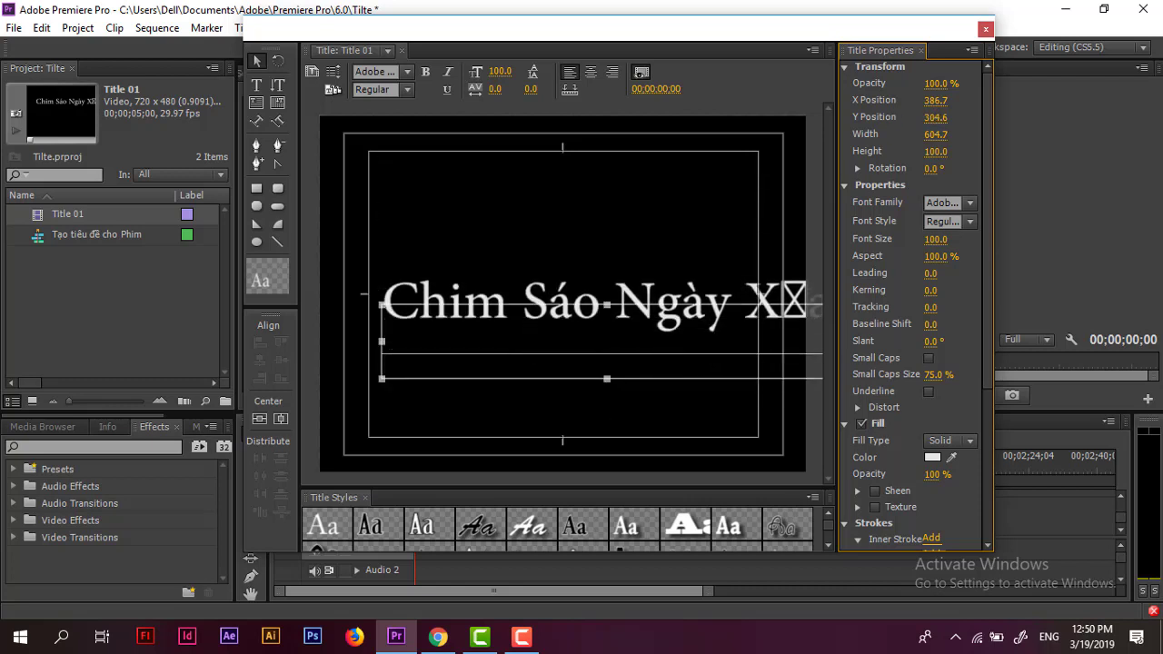
left_click_drag(936, 118, 838, 142)
left_click_drag(932, 136, 757, 136)
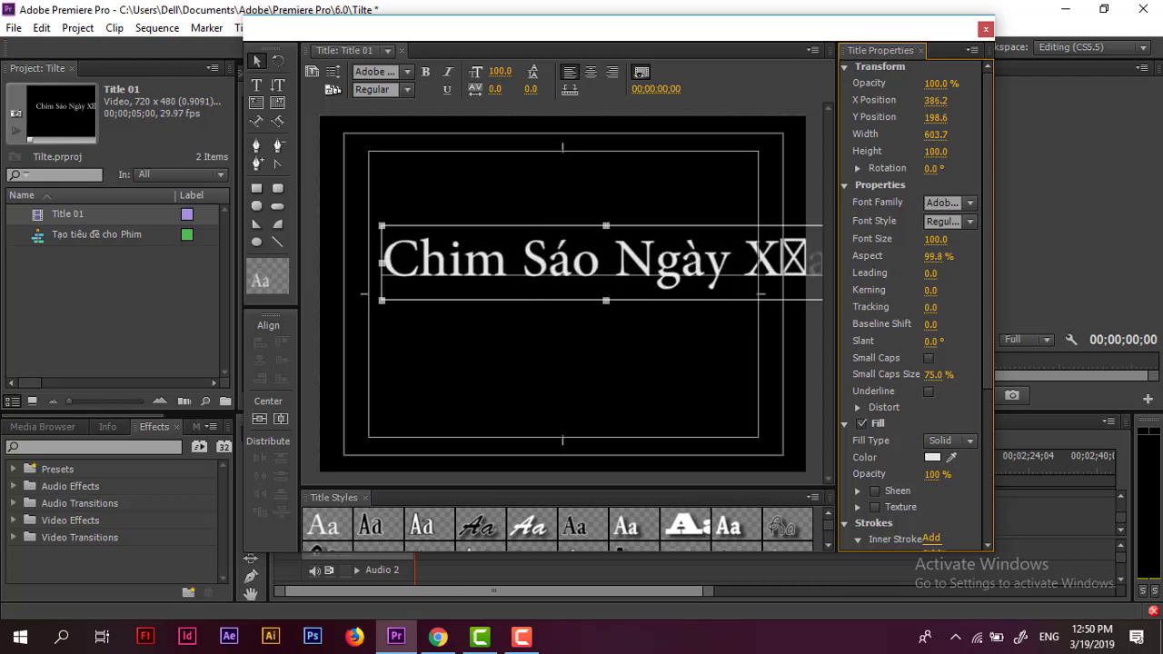
left_click_drag(933, 150, 944, 161)
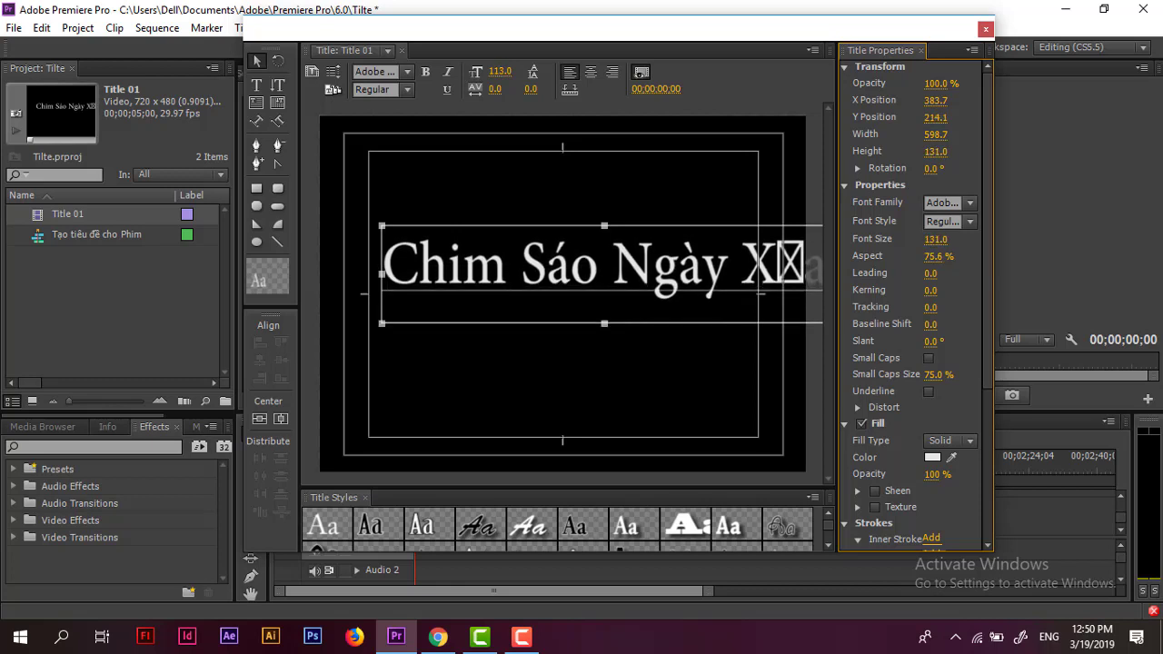
left_click(934, 151)
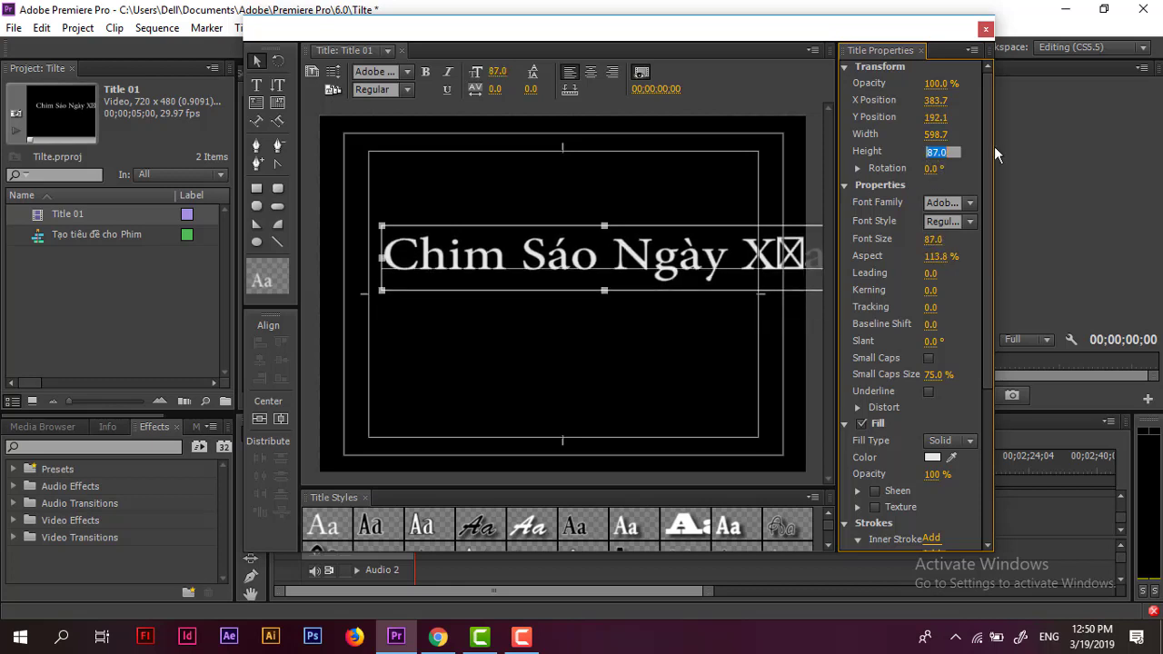
mouse_move(933, 168)
left_mouse_down()
mouse_move(899, 168)
mouse_move(963, 168)
left_mouse_up()
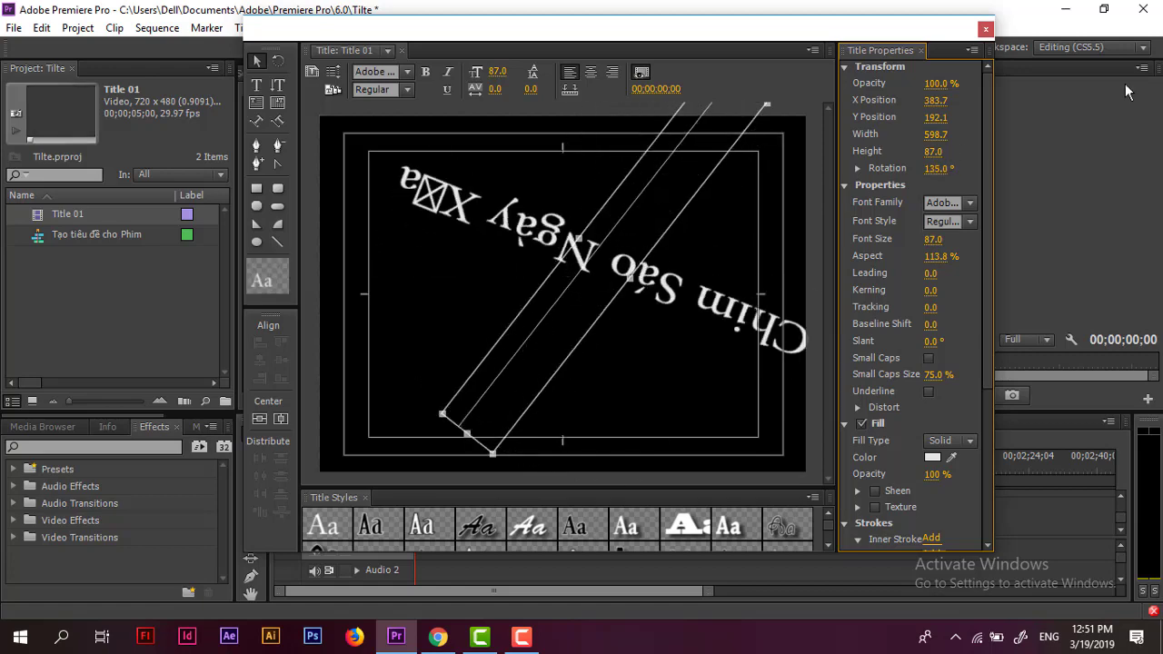
left_click(936, 168)
type("0")
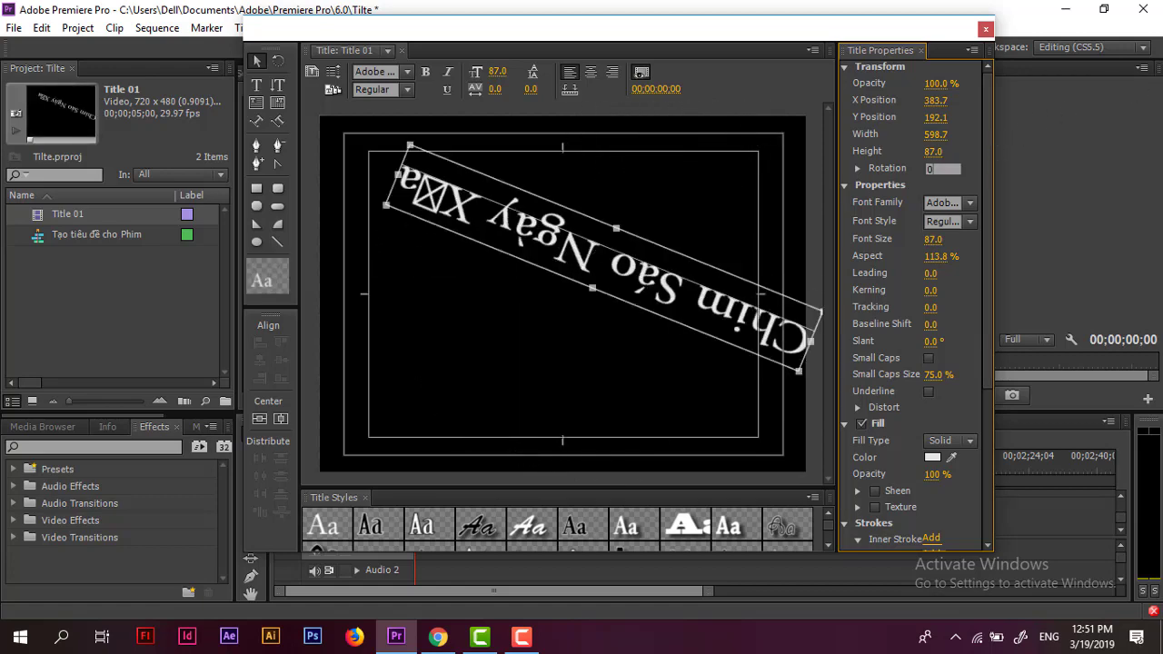
key("Return")
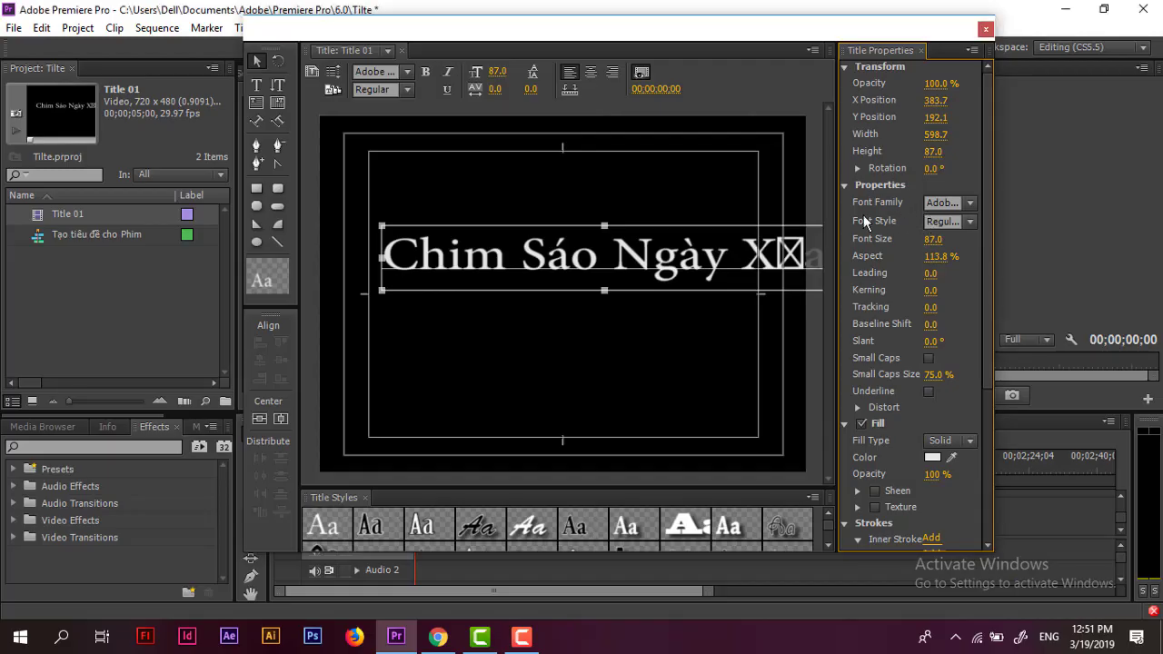
- Browse the font families and apply VNI-Ariston to the title
left_click(970, 205)
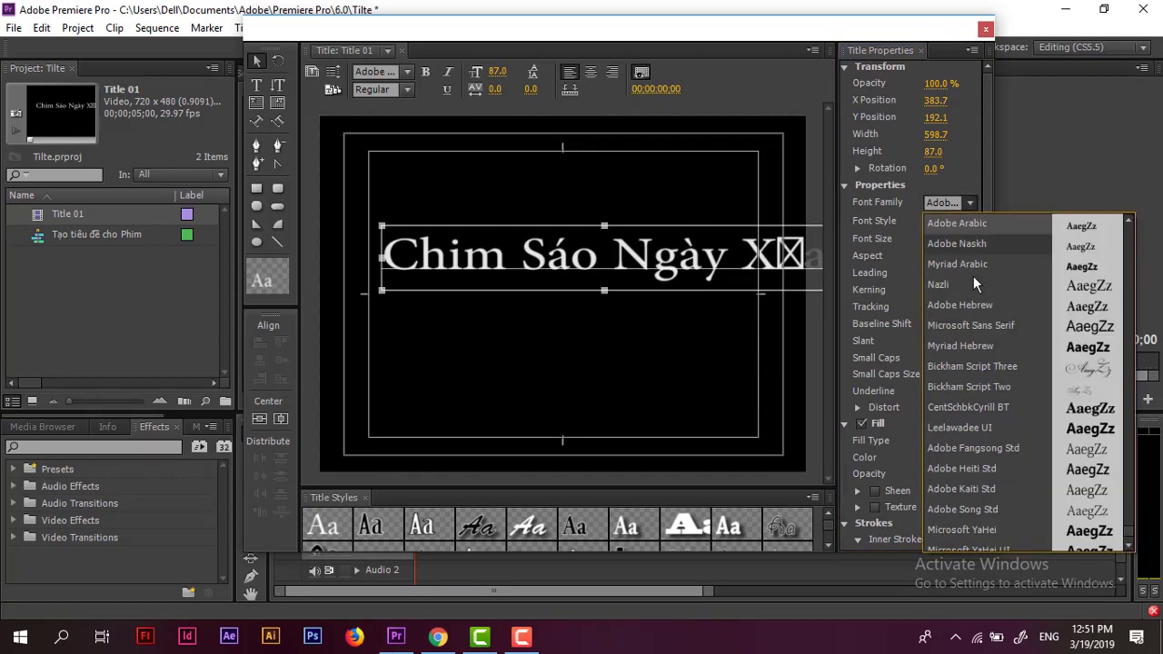
scroll(977, 425, "down", 2)
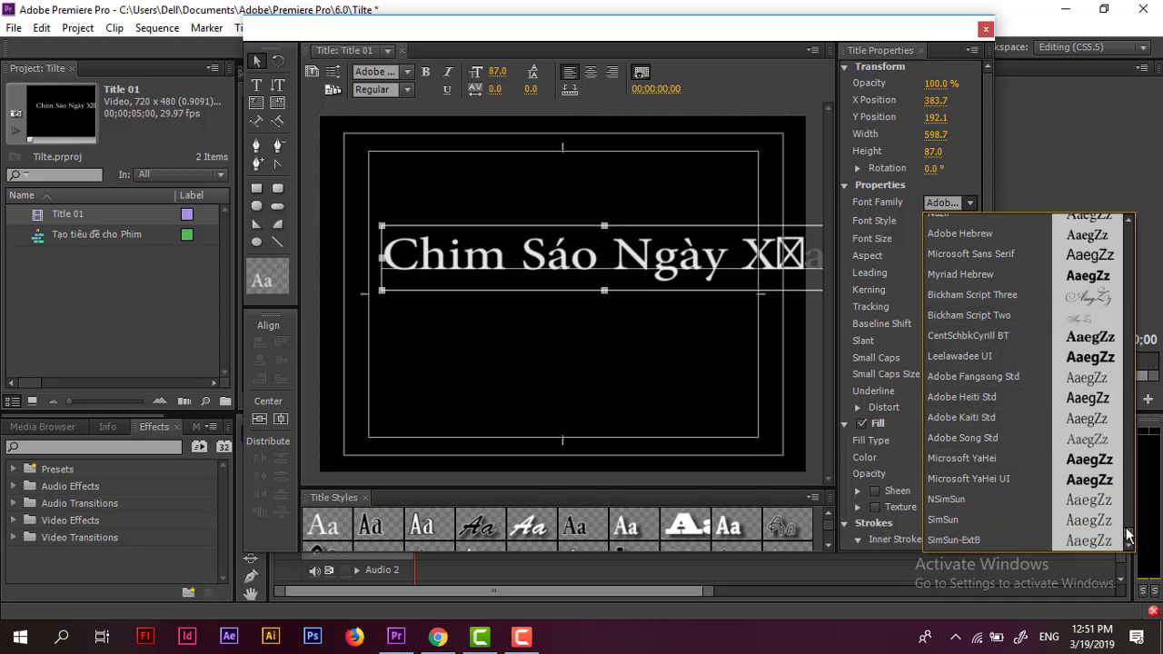
scroll(1121, 470, "up", 2)
scroll(1127, 495, "up", 5)
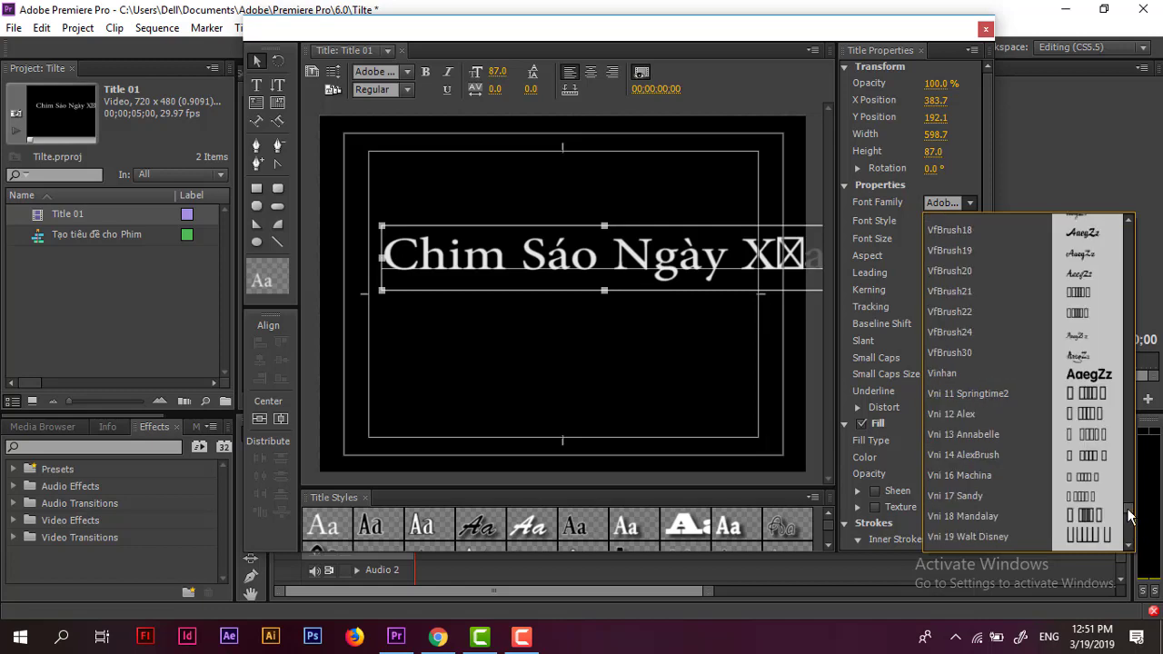
scroll(1124, 409, "up", 1)
scroll(1138, 380, "up", 5)
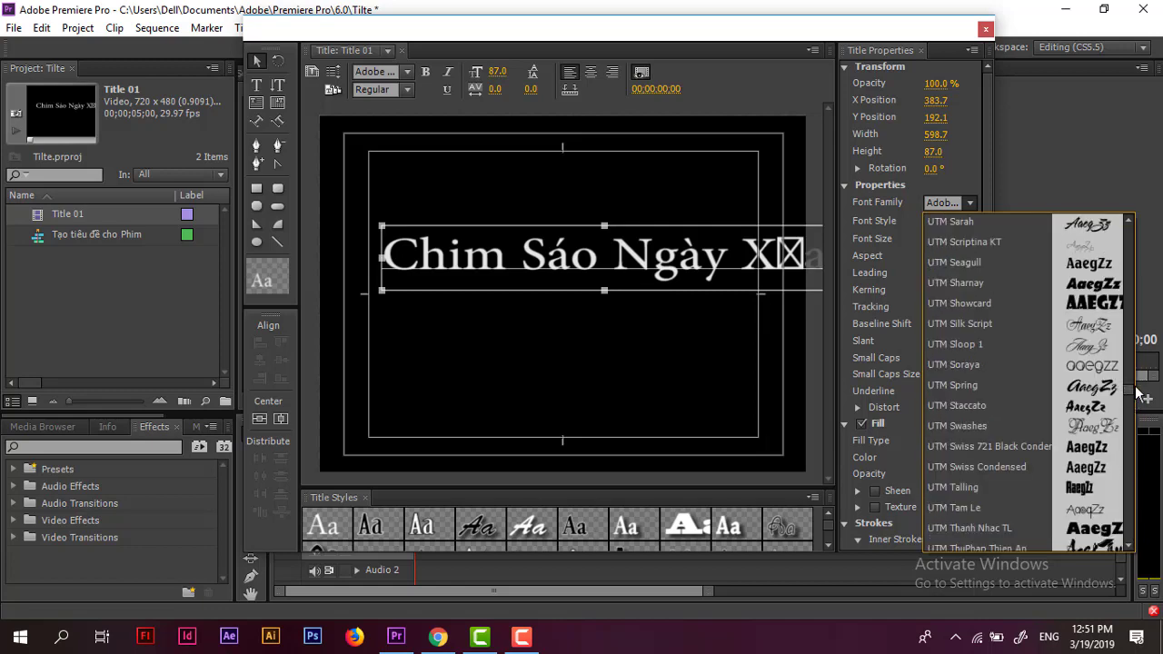
scroll(1133, 443, "down", 2)
scroll(1131, 442, "down", 5)
scroll(1130, 450, "down", 5)
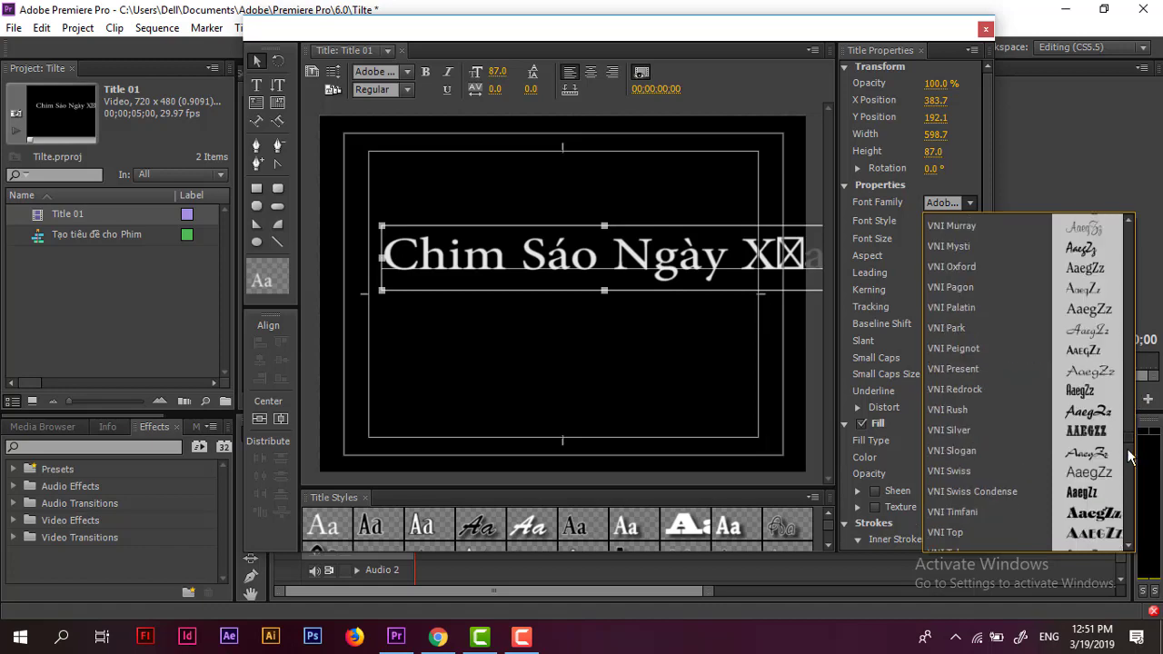
scroll(1129, 457, "down", 3)
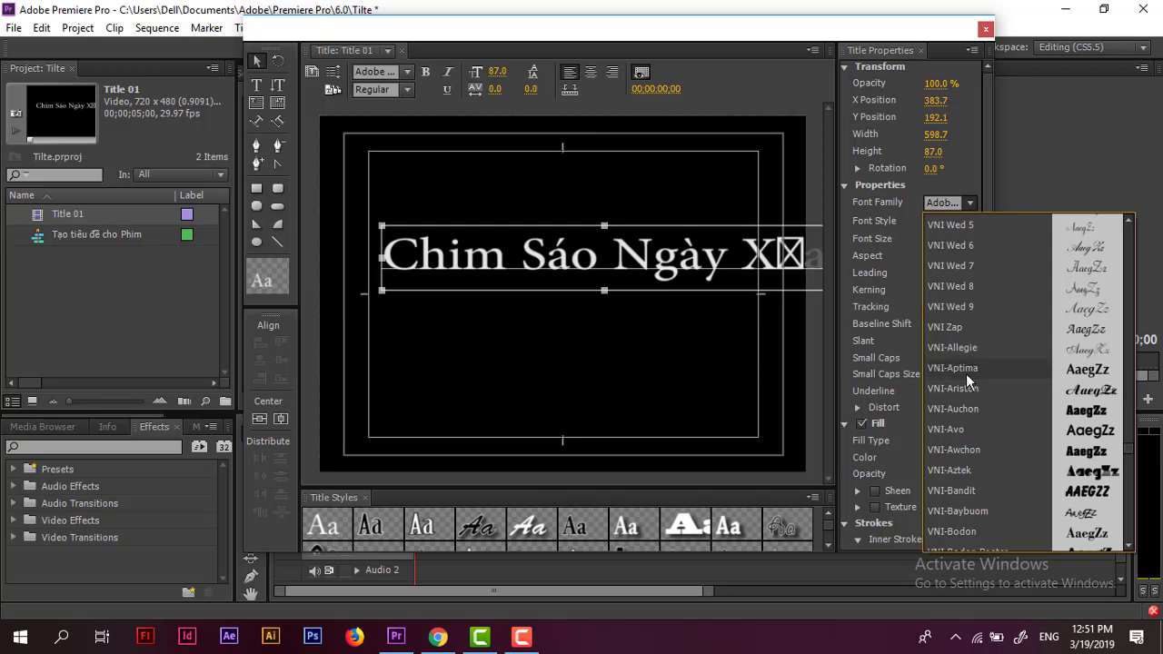
left_click(1075, 389)
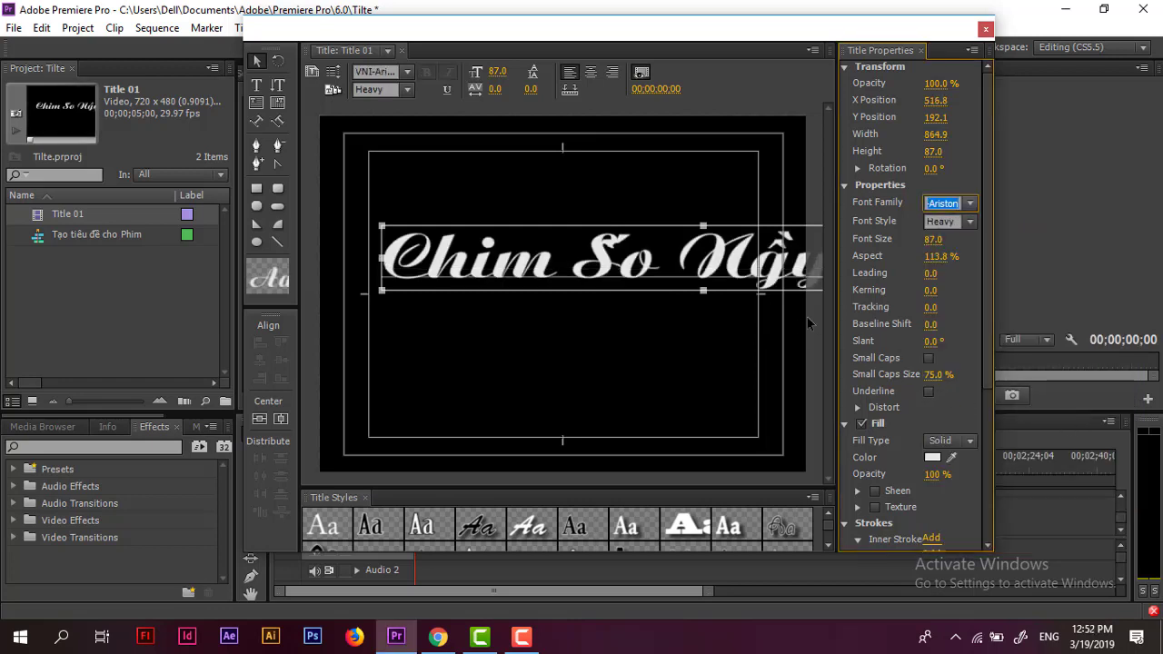
- Try UTM Spring, then settle on UTM Times as the title font
left_click(975, 205)
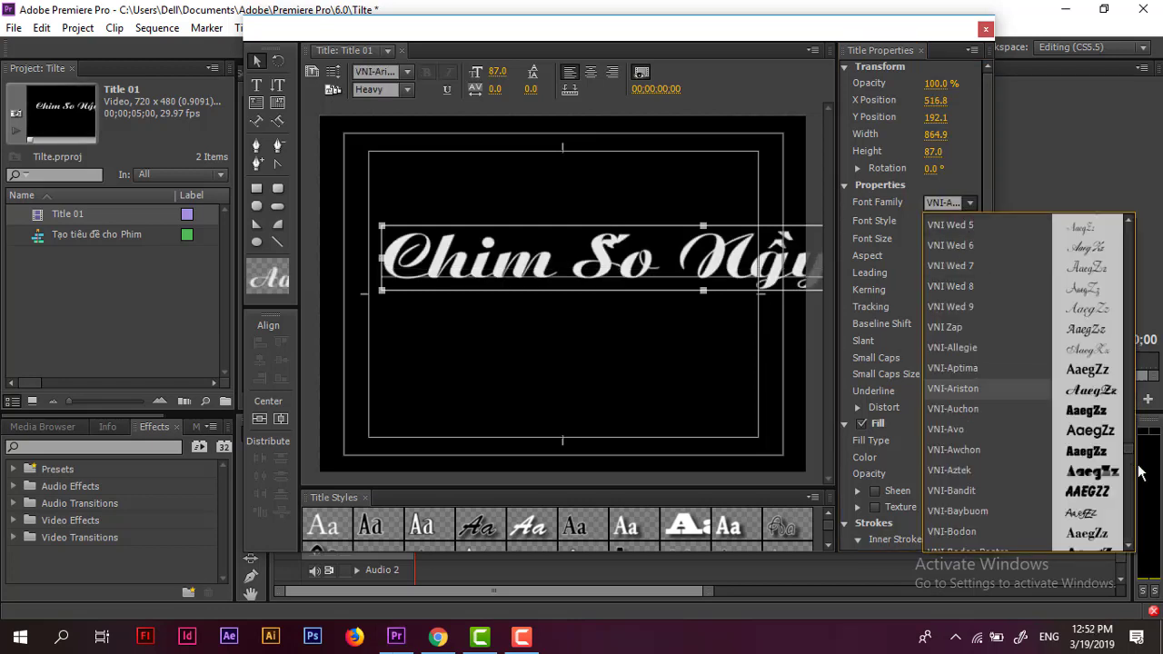
left_click_drag(1132, 441, 1147, 396)
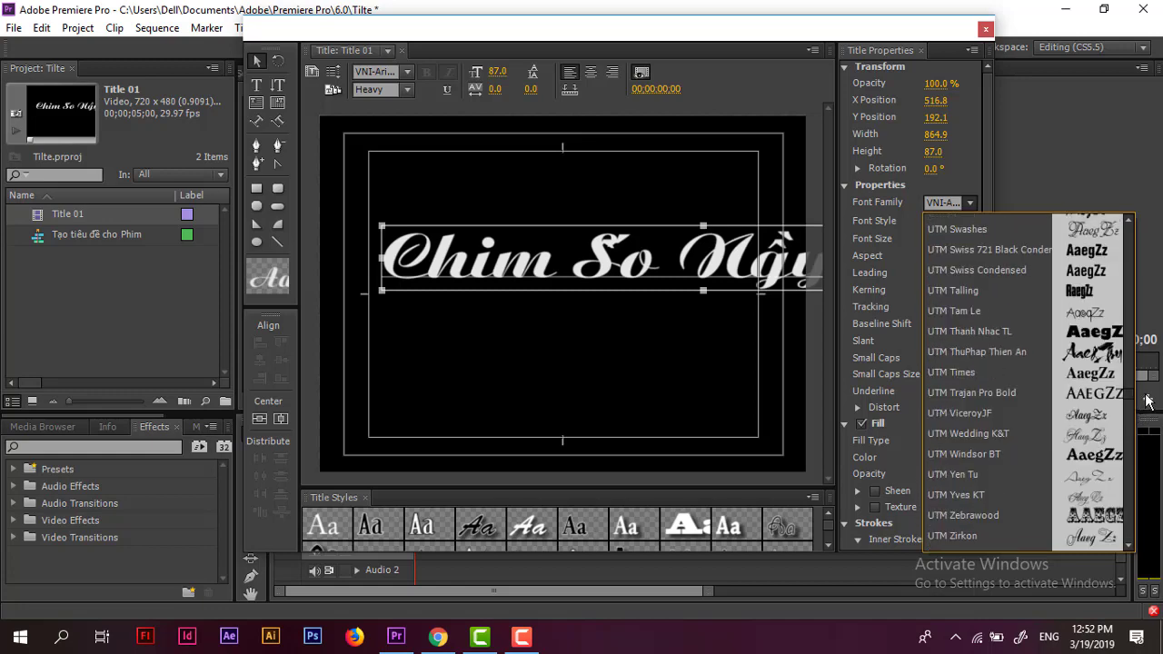
left_click(936, 235)
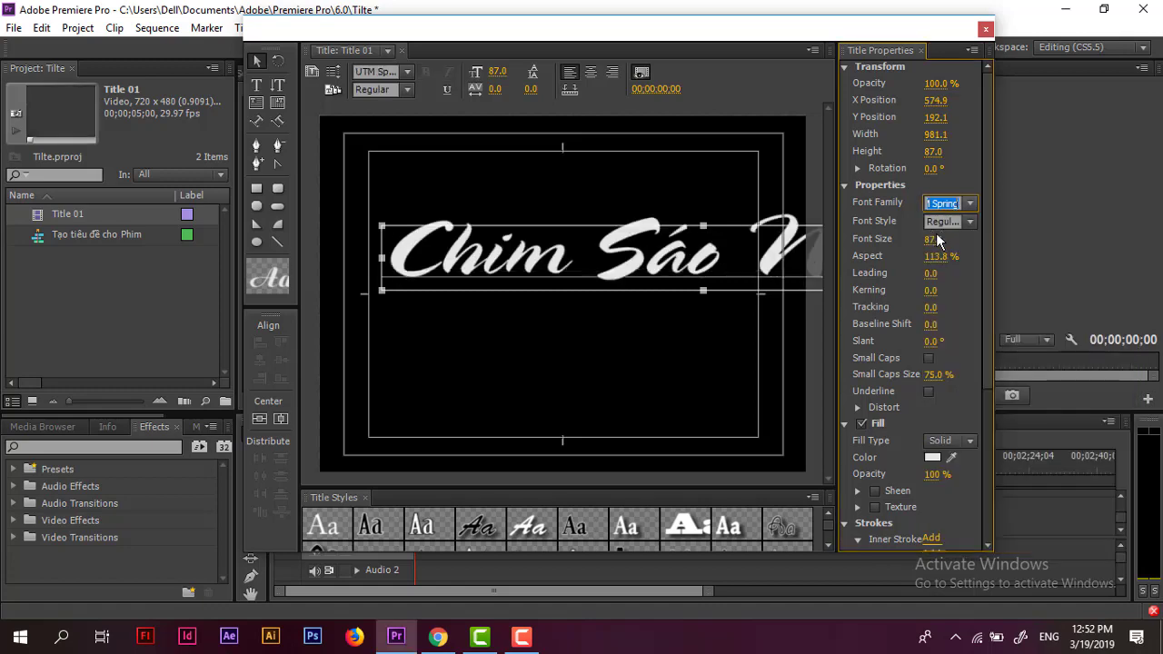
left_click(975, 206)
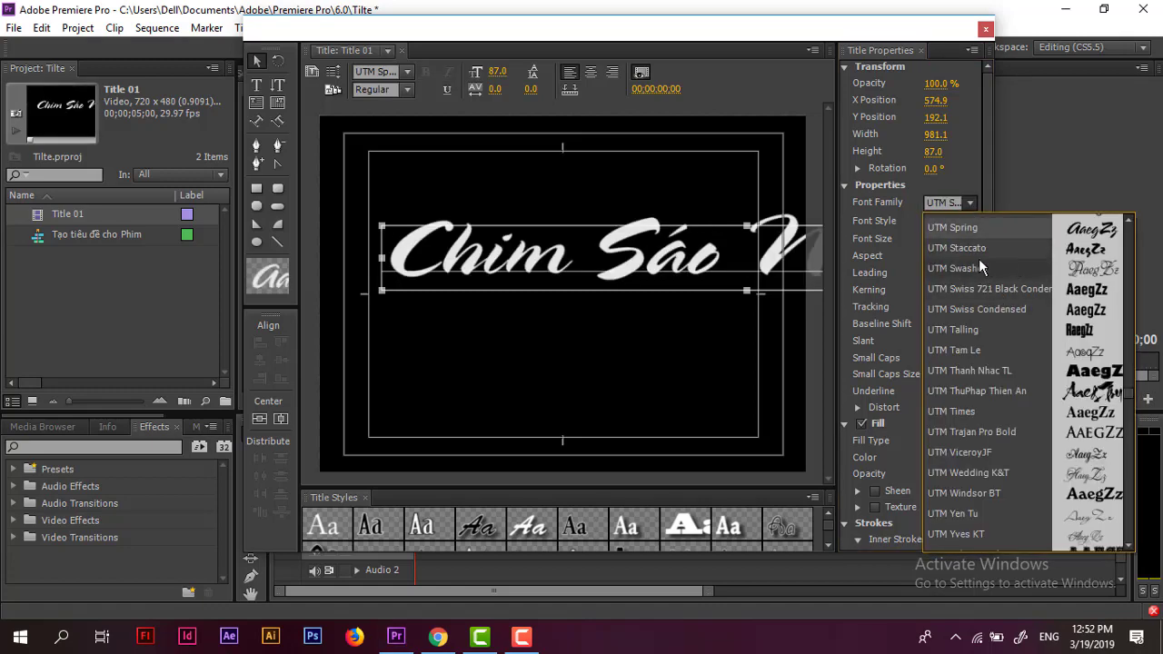
left_click(982, 413)
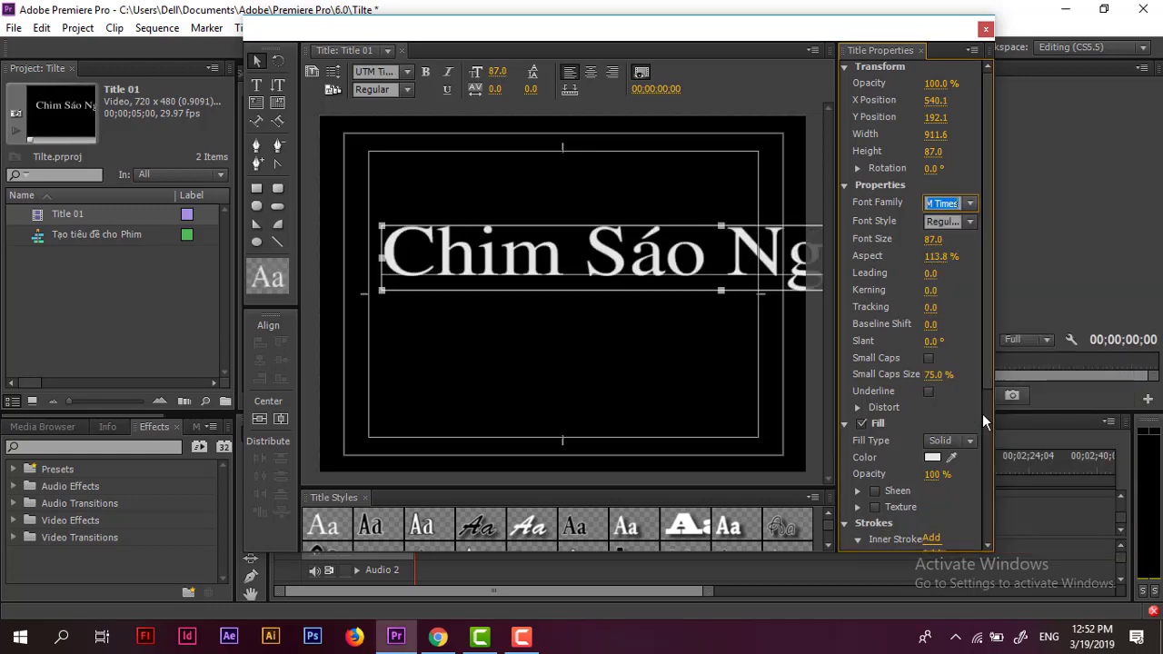
left_click(969, 221)
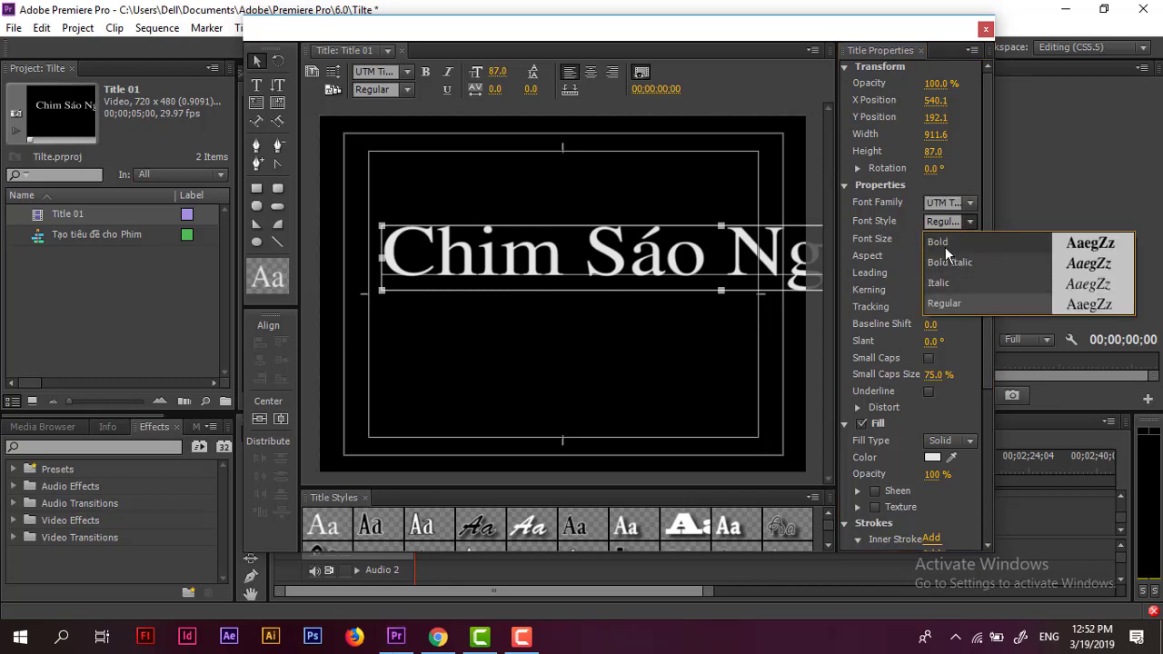
- Cycle the font style through Bold, Bold Italic, Italic and Regular, finishing on Bold
left_click(874, 223)
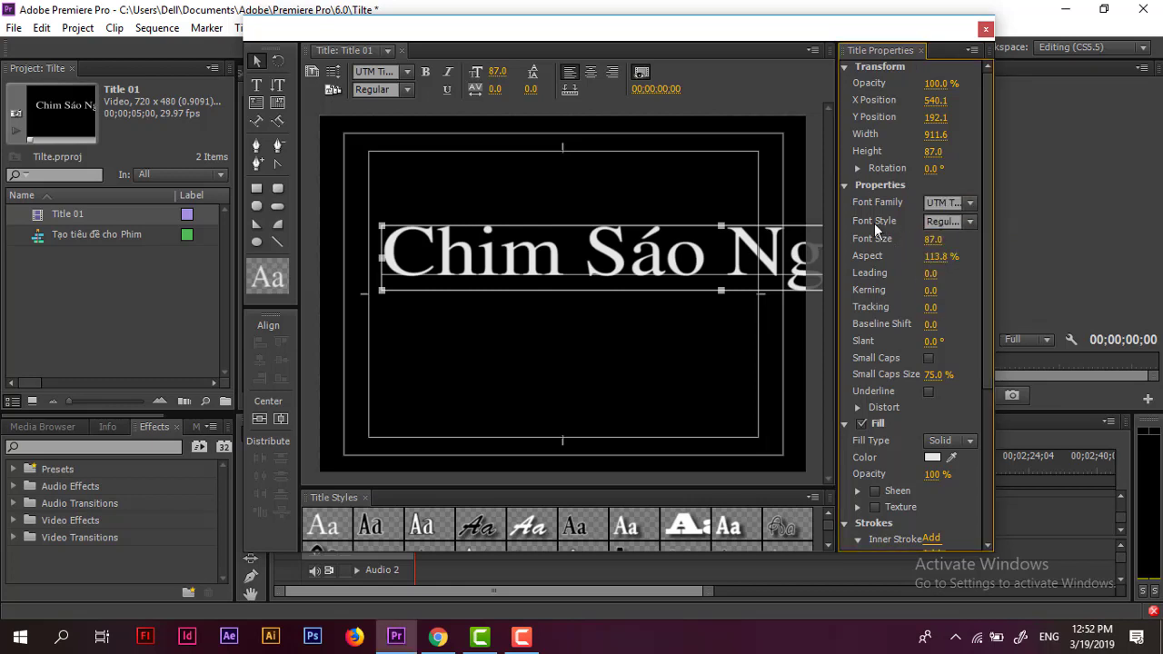
left_click(970, 221)
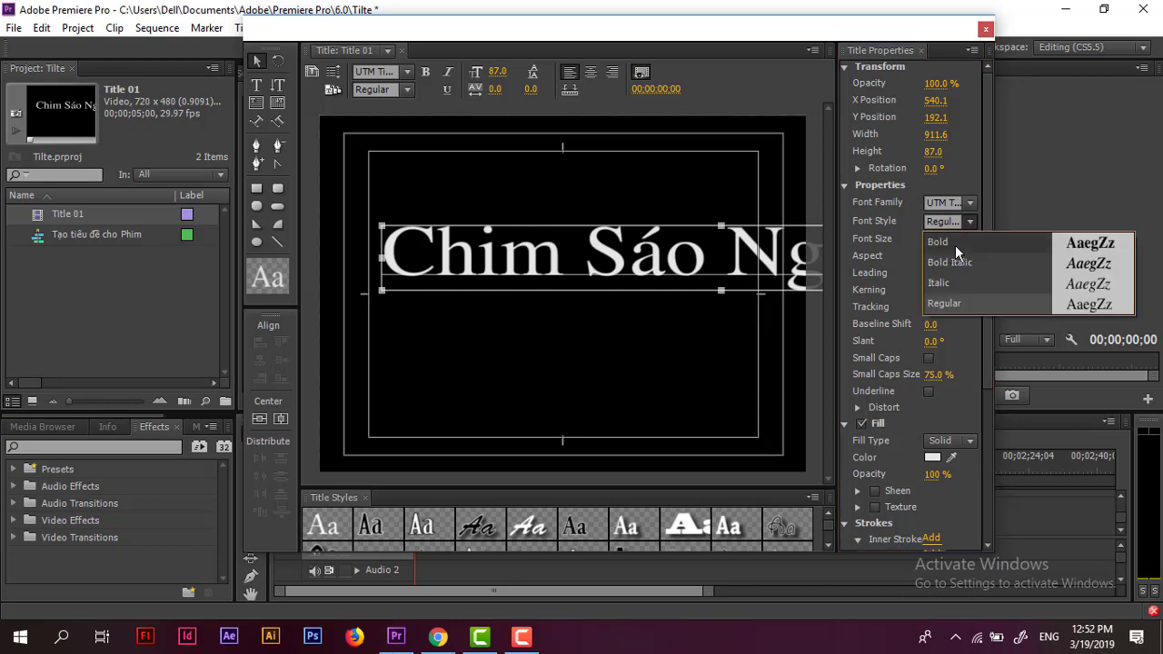
left_click(954, 245)
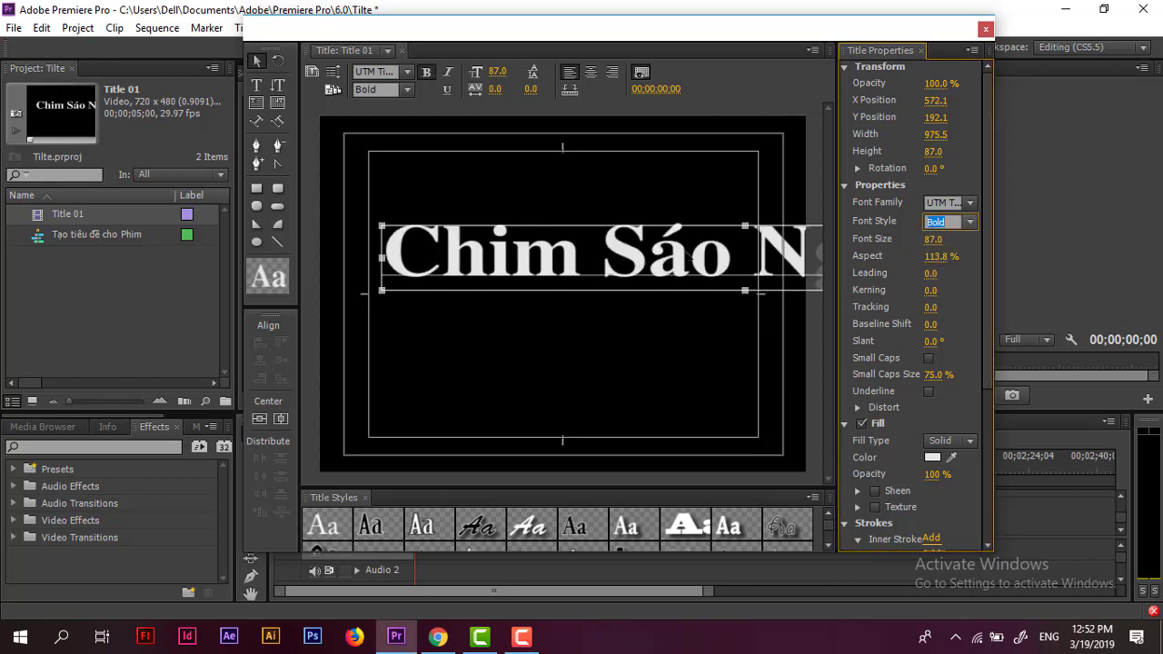
left_click(970, 221)
left_click(964, 258)
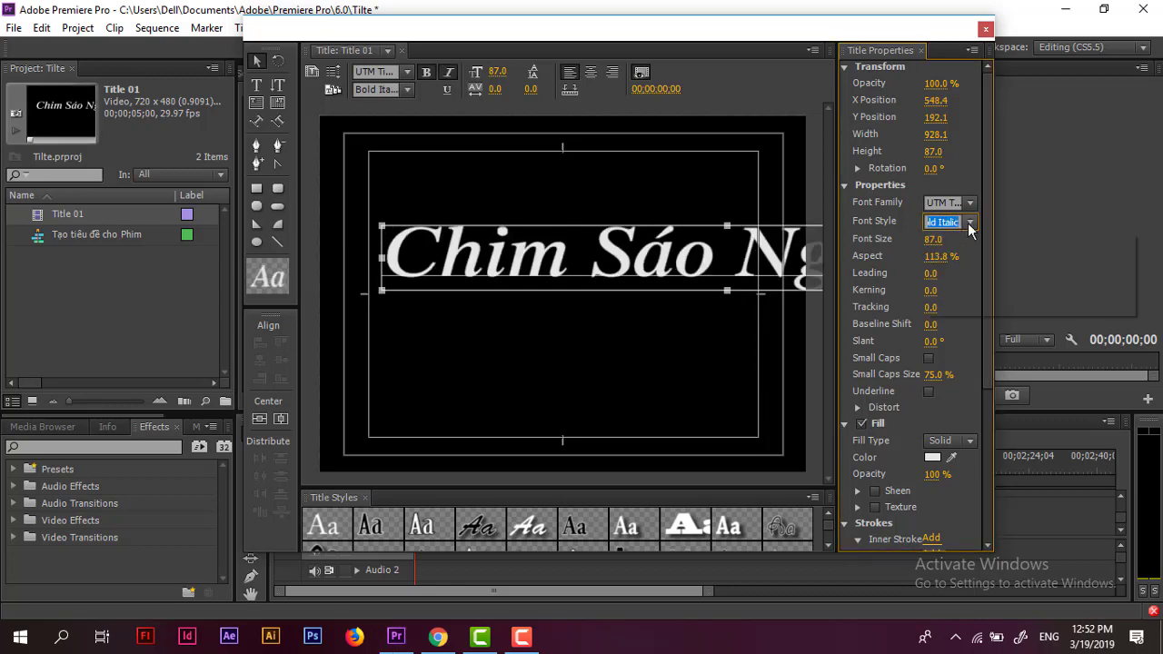
left_click(967, 222)
left_click(971, 284)
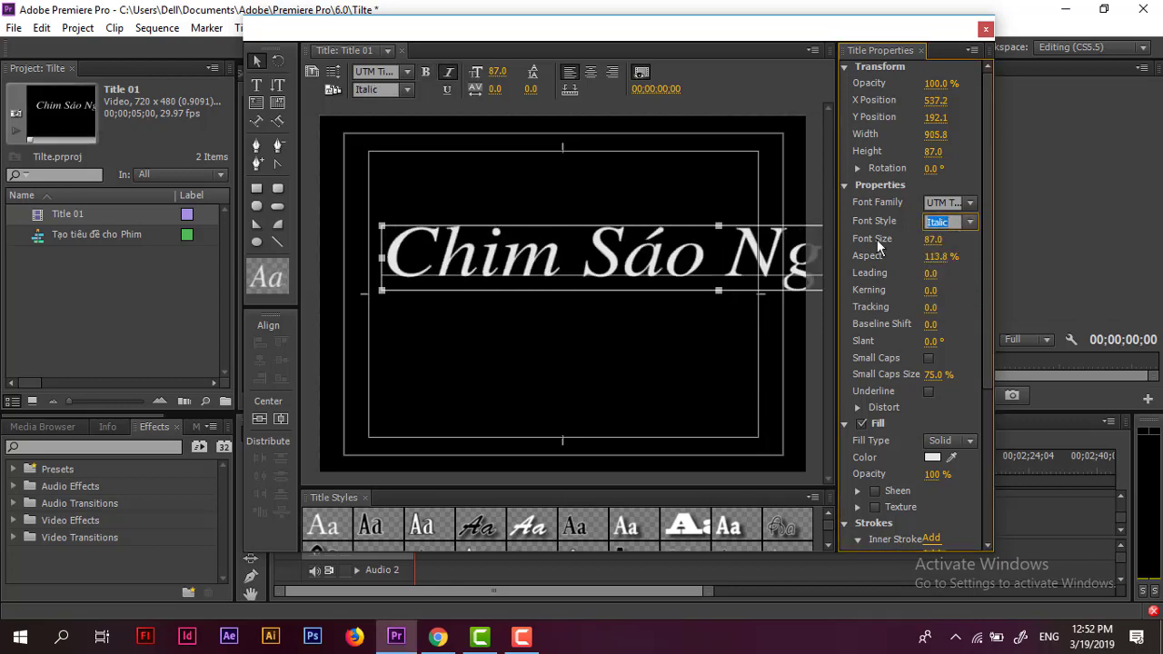
left_click(970, 222)
left_click(973, 305)
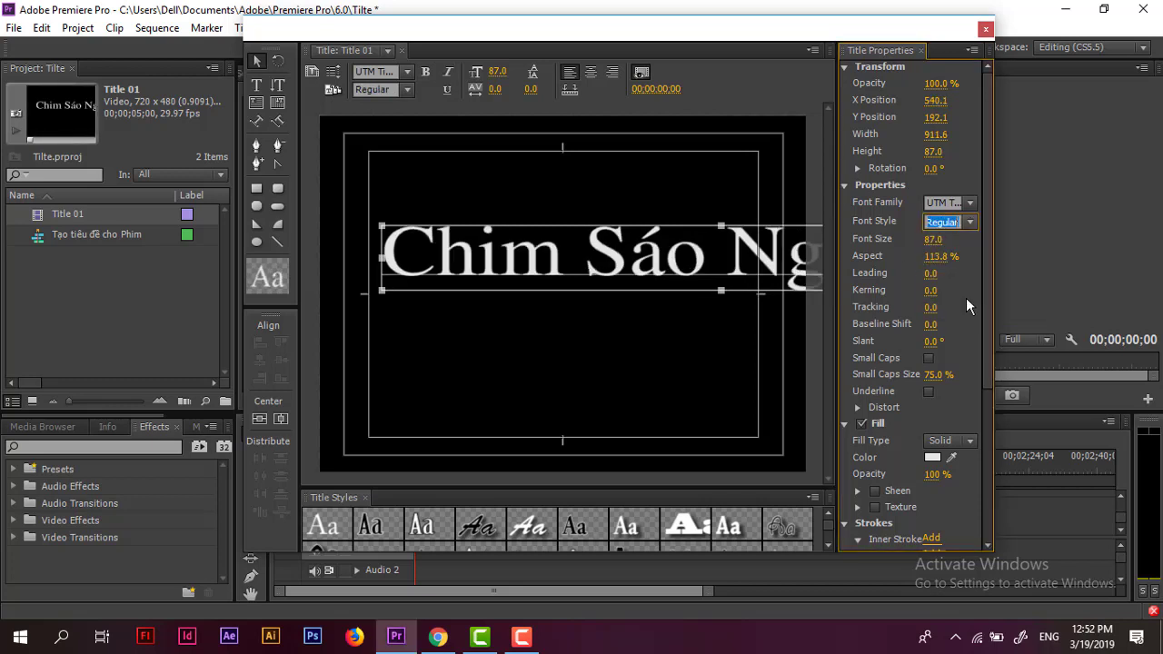
left_click(971, 223)
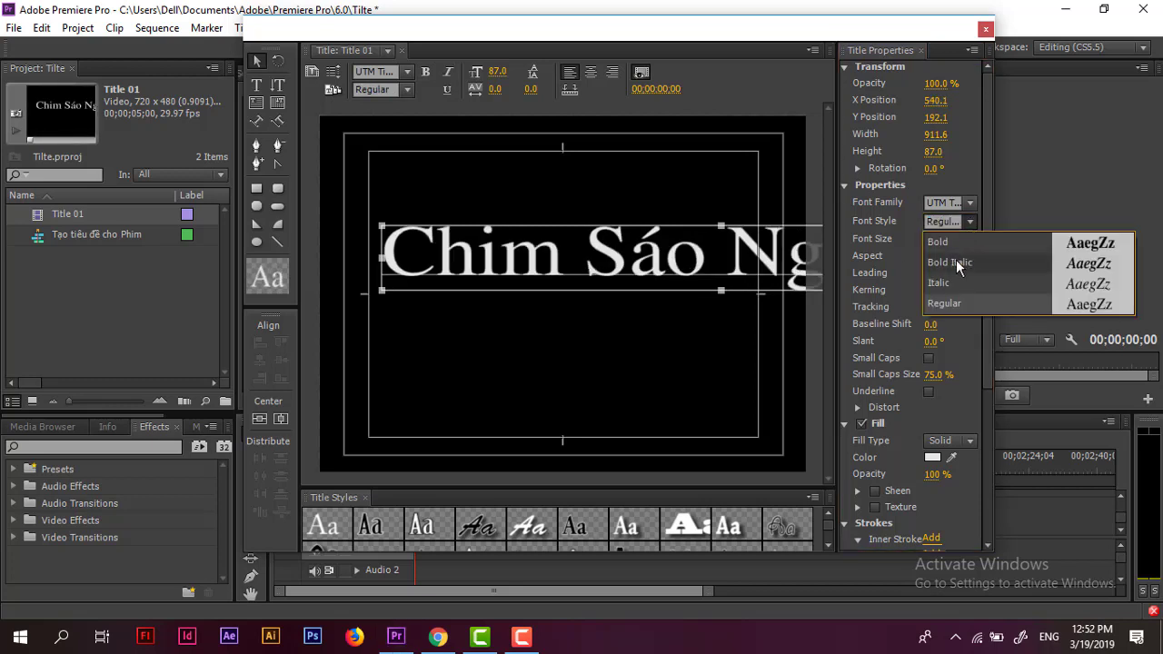
left_click(939, 242)
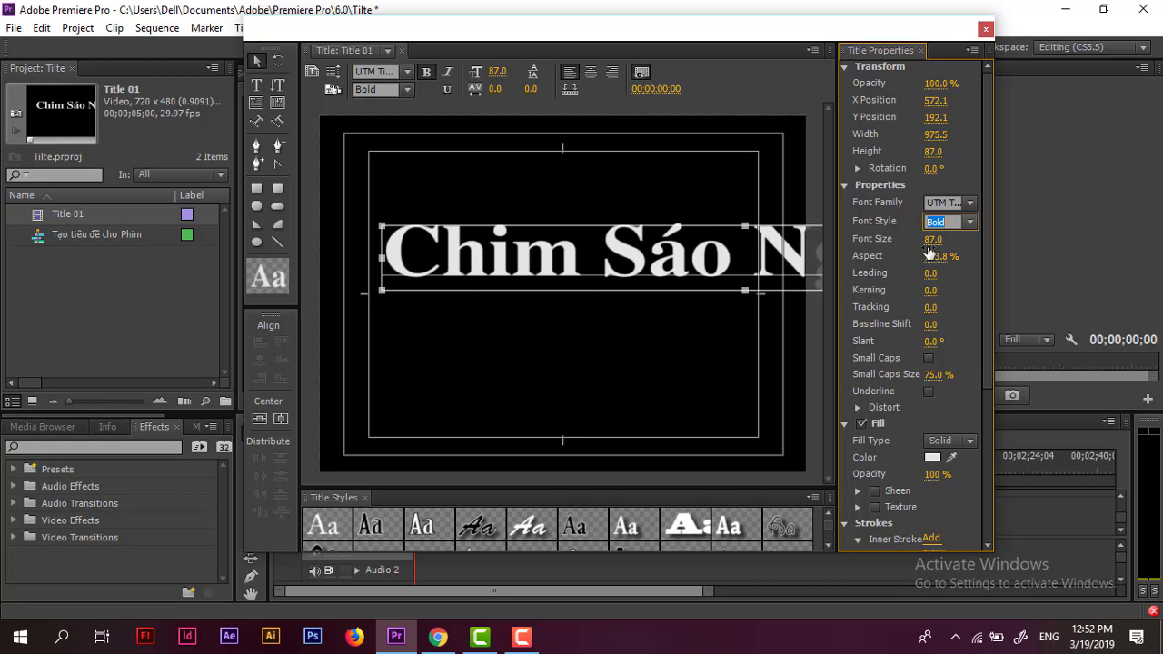
- Set font size 43, aspect 109.8%, leading 27.0, and move the title down to X 323.8, Y 306.5
mouse_move(941, 243)
left_mouse_down()
mouse_move(903, 243)
mouse_move(972, 238)
mouse_move(913, 238)
left_mouse_up()
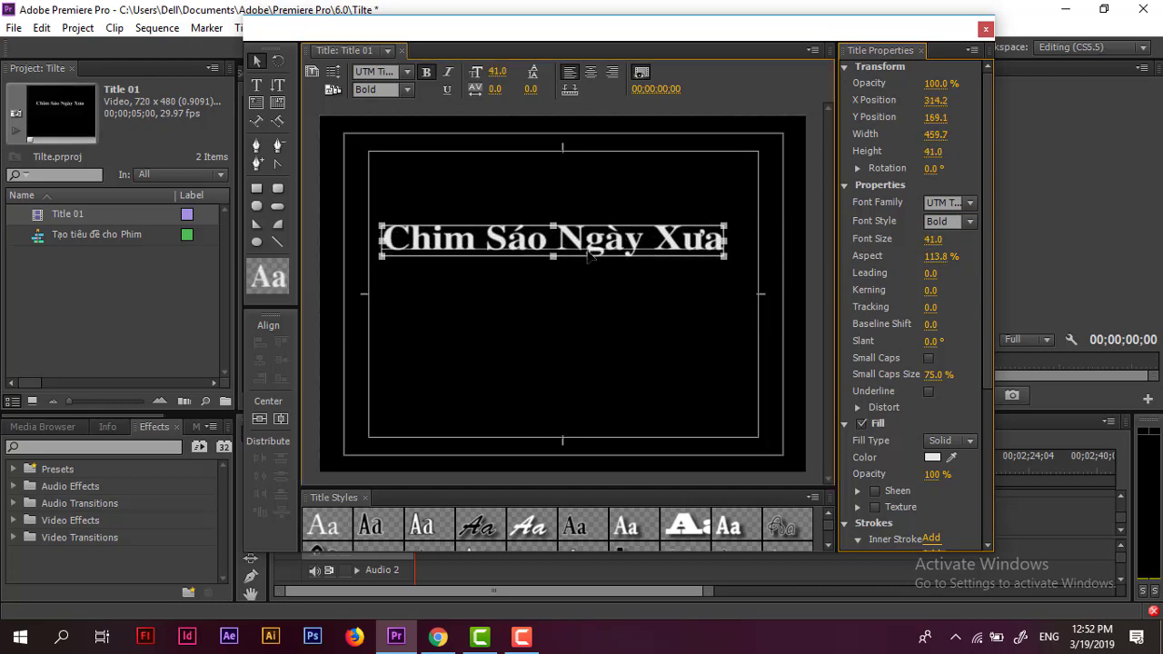
left_click_drag(600, 247, 595, 353)
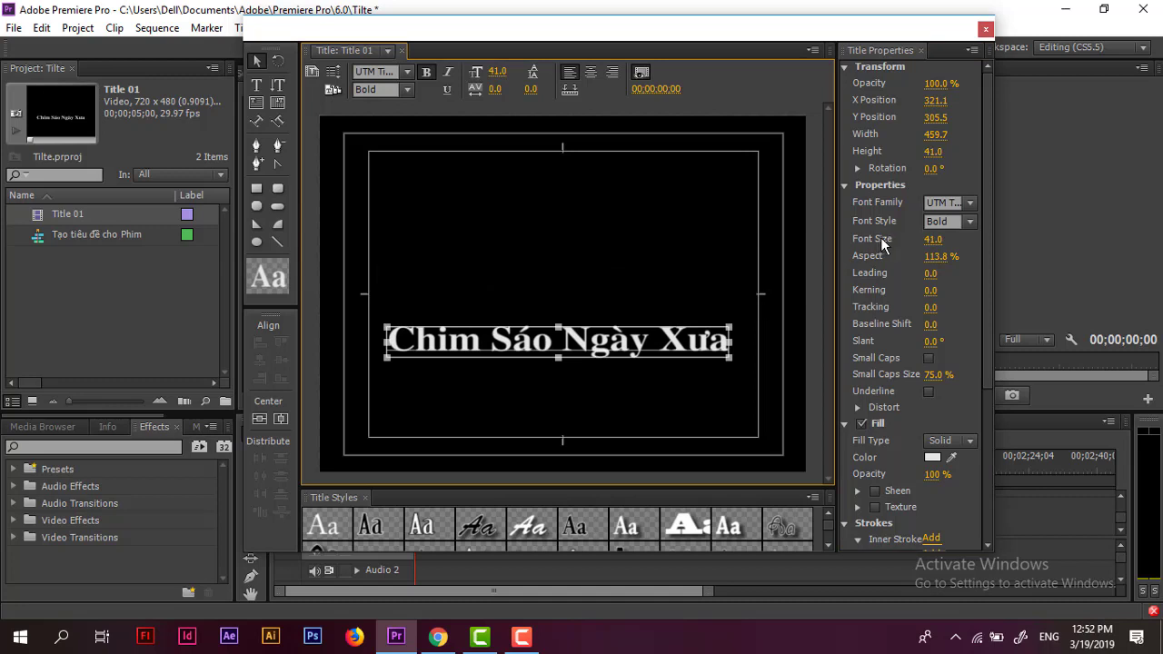
mouse_move(933, 238)
left_mouse_down()
mouse_move(916, 258)
mouse_move(953, 256)
mouse_move(919, 256)
left_mouse_up()
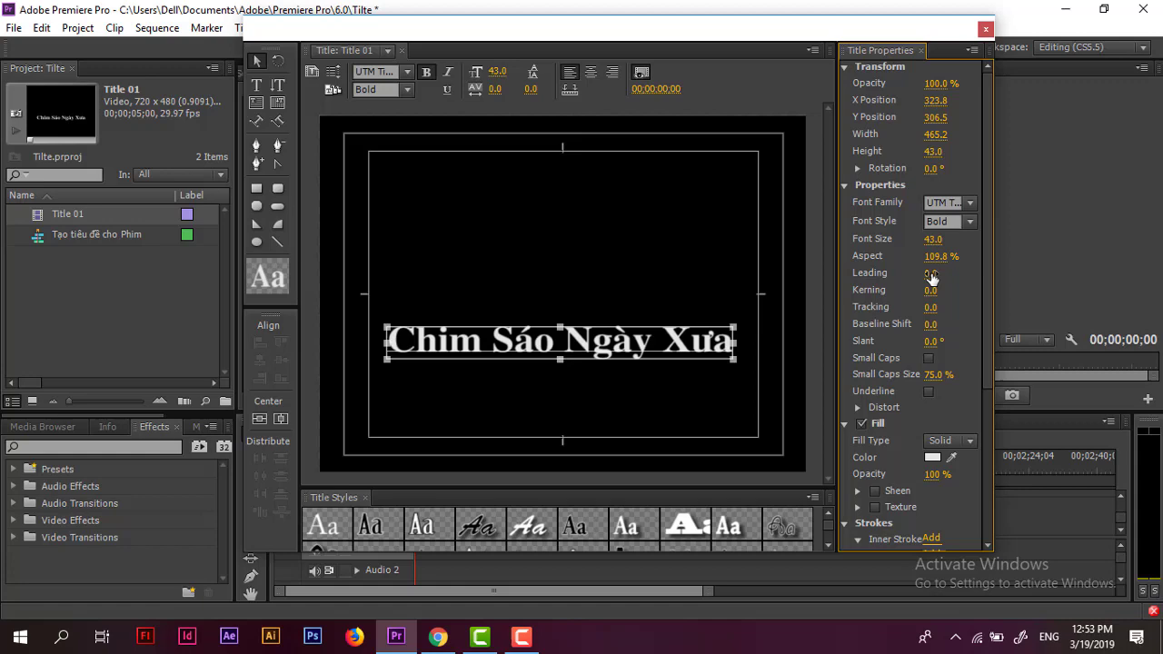
left_click_drag(932, 278, 941, 278)
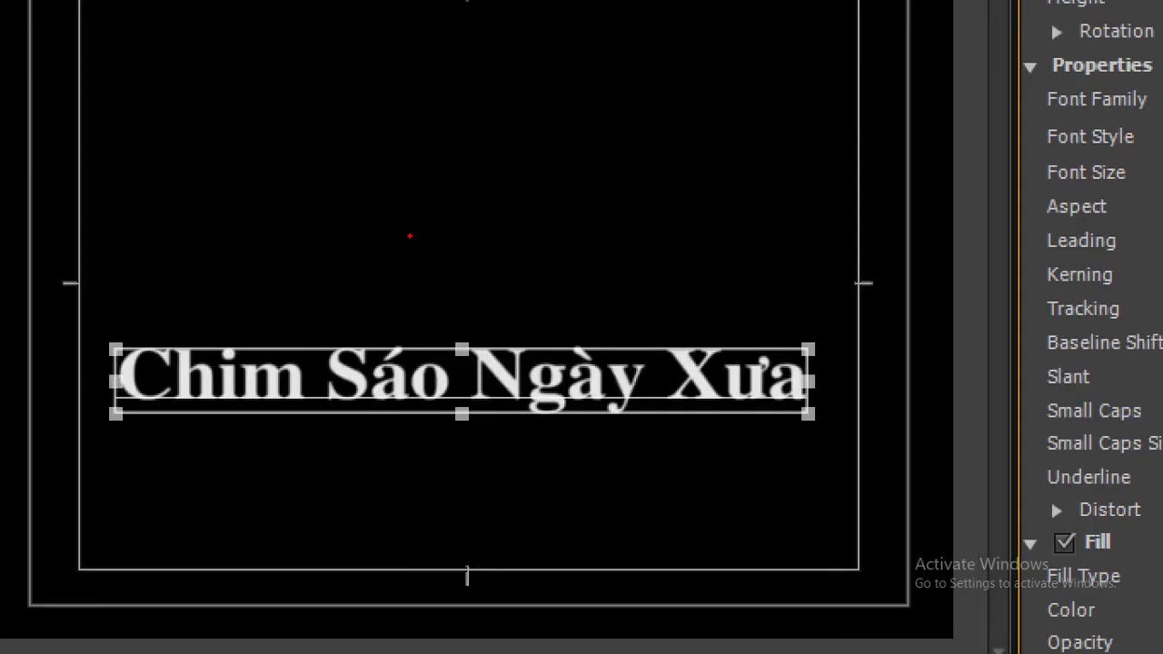
left_click_drag(226, 106, 598, 78)
left_click_drag(246, 164, 532, 142)
left_click_drag(241, 235, 485, 227)
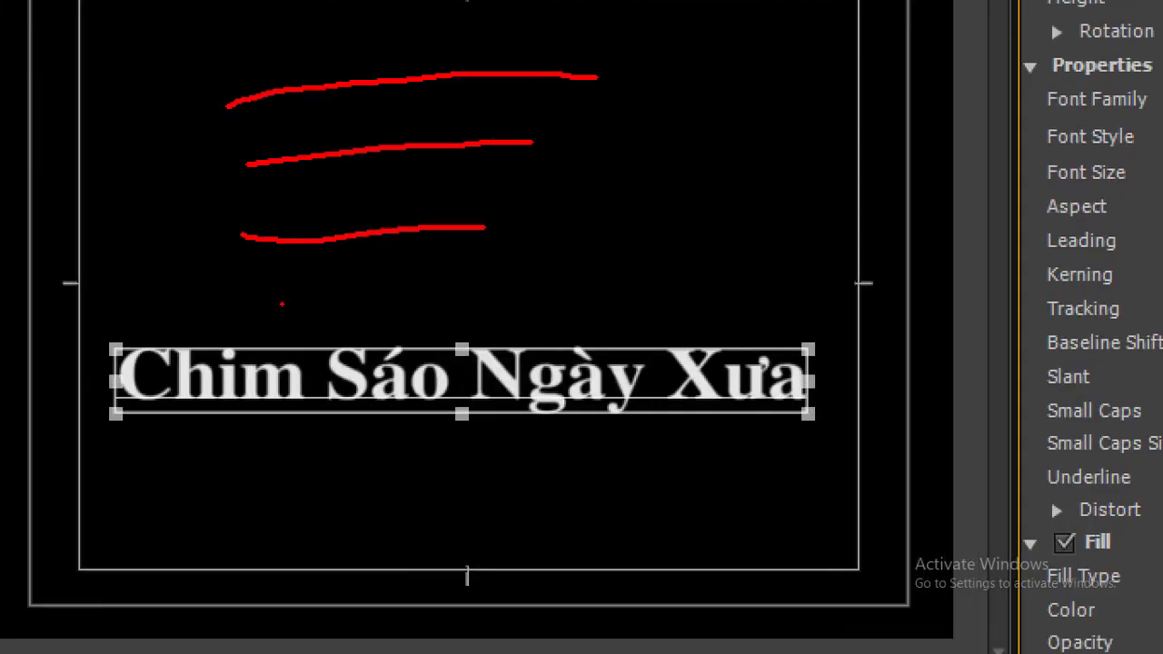
left_click_drag(1091, 204, 1104, 200)
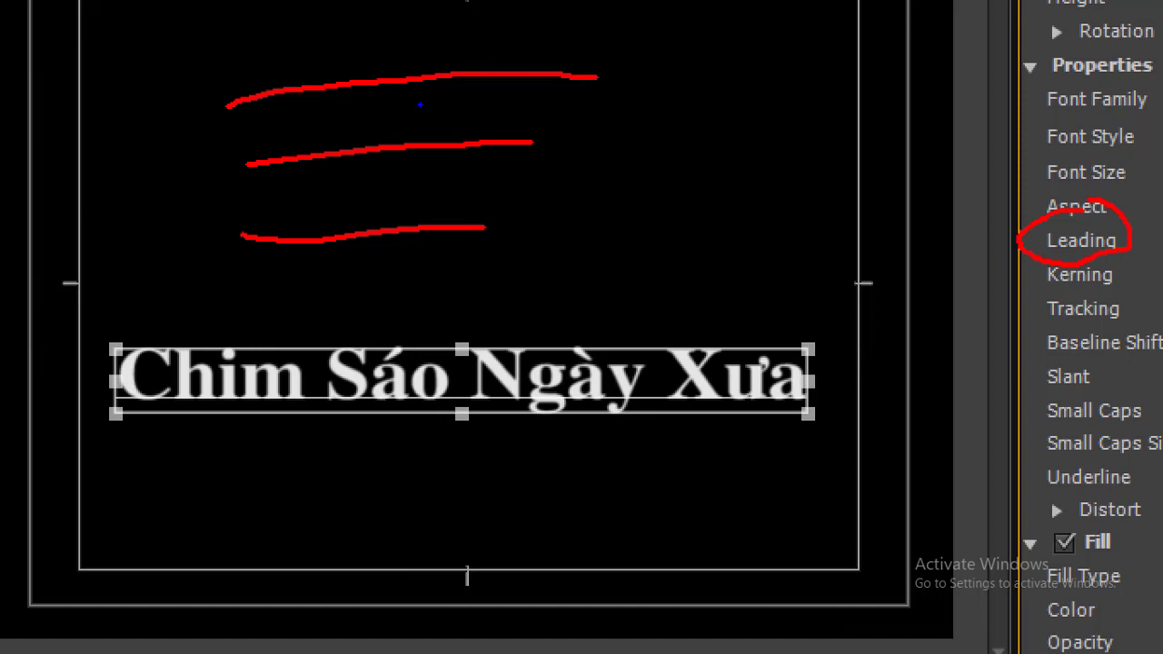
mouse_move(409, 82)
left_mouse_down()
mouse_move(411, 142)
mouse_move(423, 135)
left_mouse_up()
mouse_move(344, 161)
left_mouse_down()
mouse_move(351, 214)
mouse_move(363, 200)
left_mouse_up()
left_click_drag(321, 158, 359, 156)
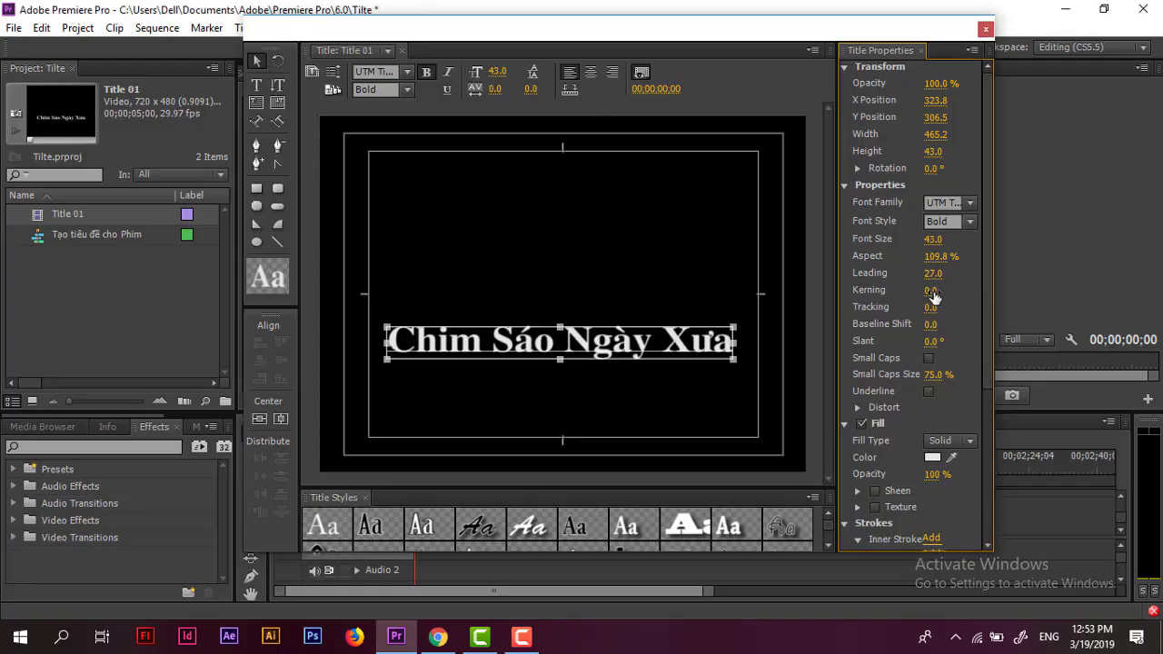
mouse_move(930, 292)
left_mouse_down()
mouse_move(954, 290)
mouse_move(889, 307)
left_mouse_up()
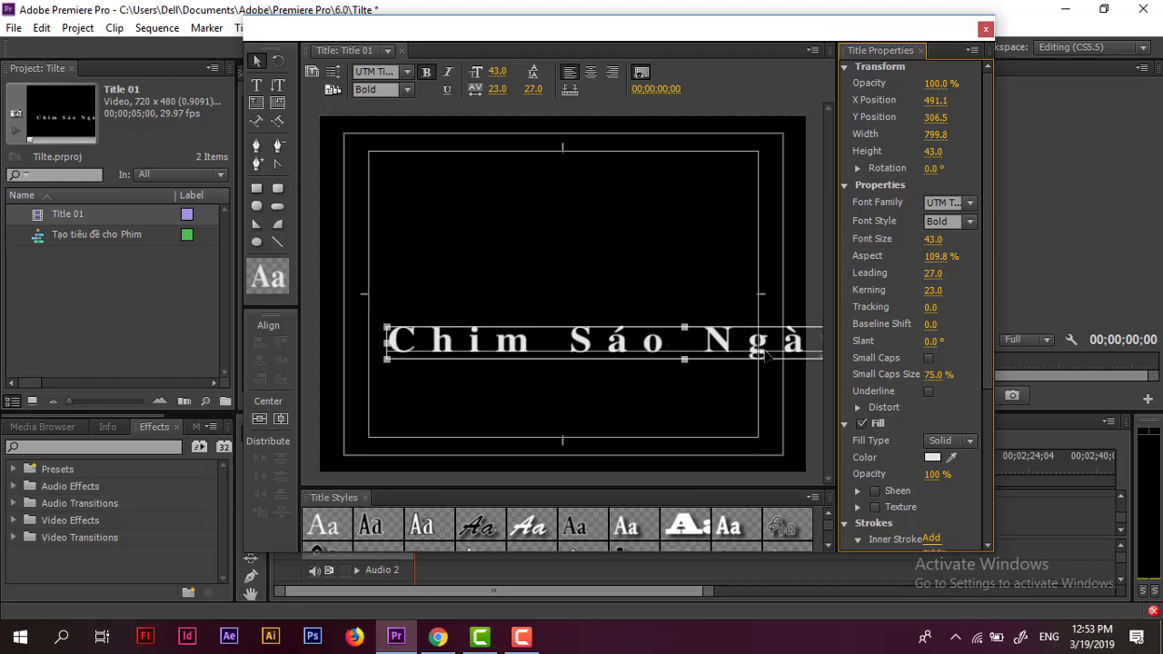
key("ctrl+z")
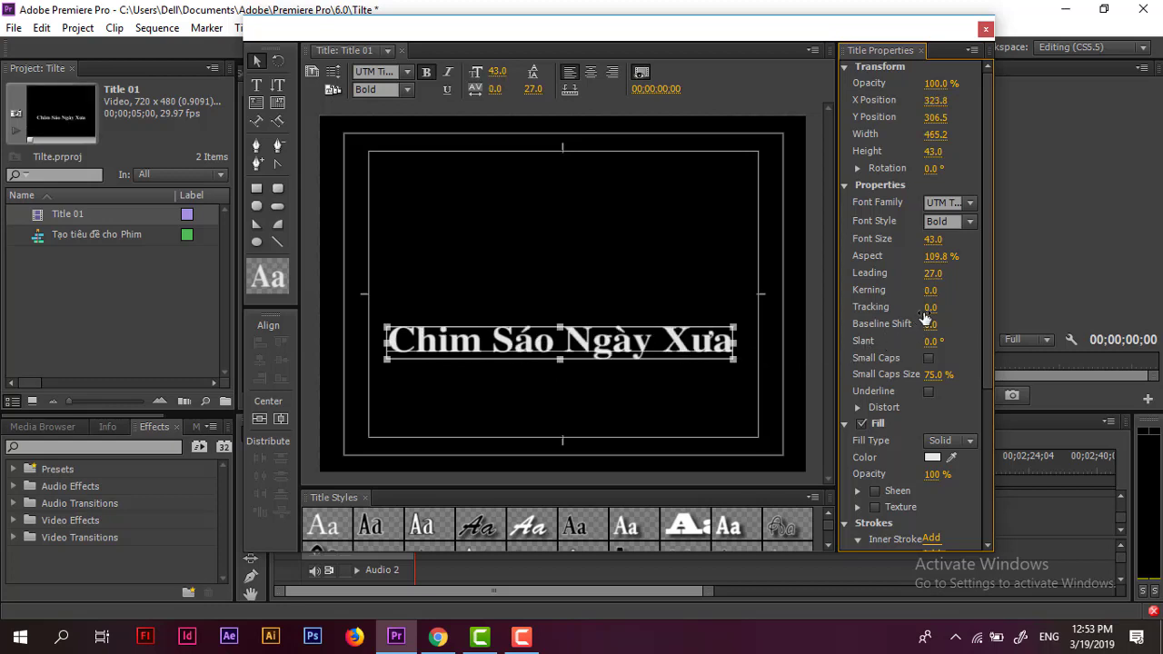
left_click_drag(925, 309, 903, 309)
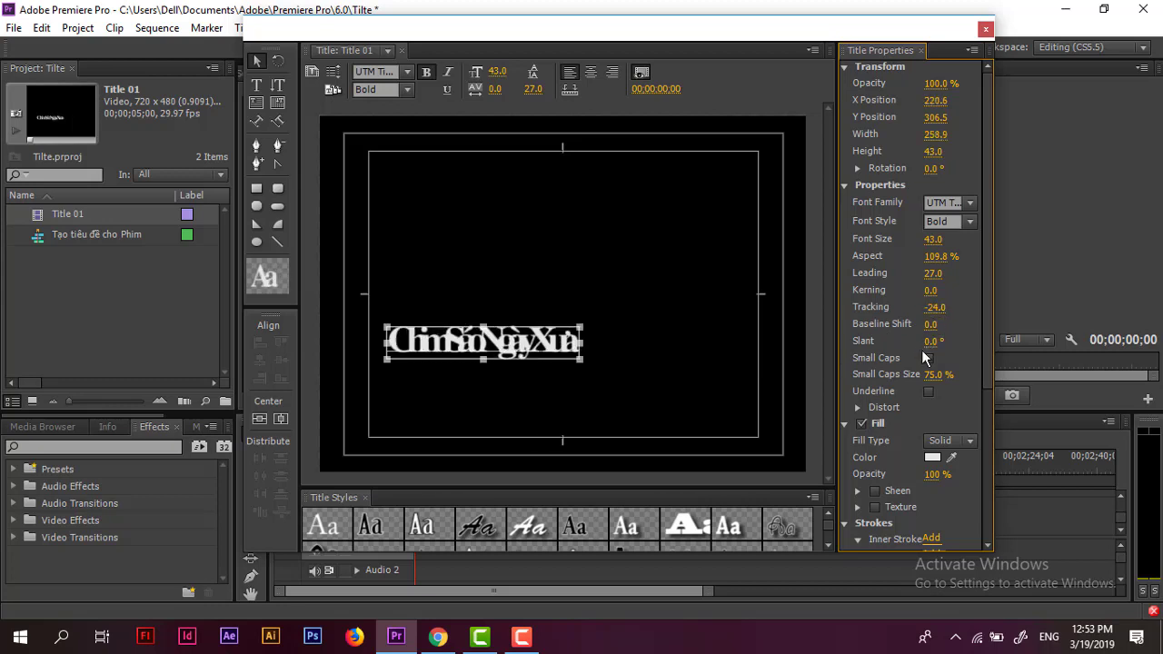
key("ctrl+z")
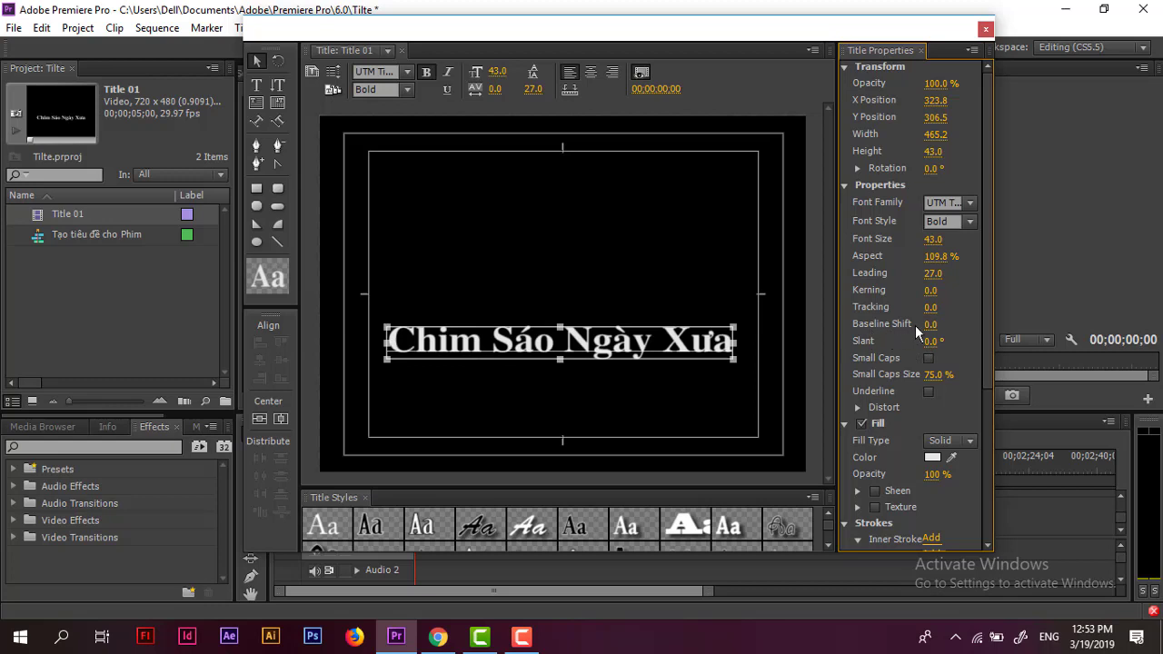
mouse_move(931, 323)
left_mouse_down()
mouse_move(950, 323)
mouse_move(935, 340)
left_mouse_up()
mouse_move(931, 345)
left_mouse_down()
mouse_move(900, 345)
mouse_move(959, 345)
mouse_move(936, 345)
left_mouse_up()
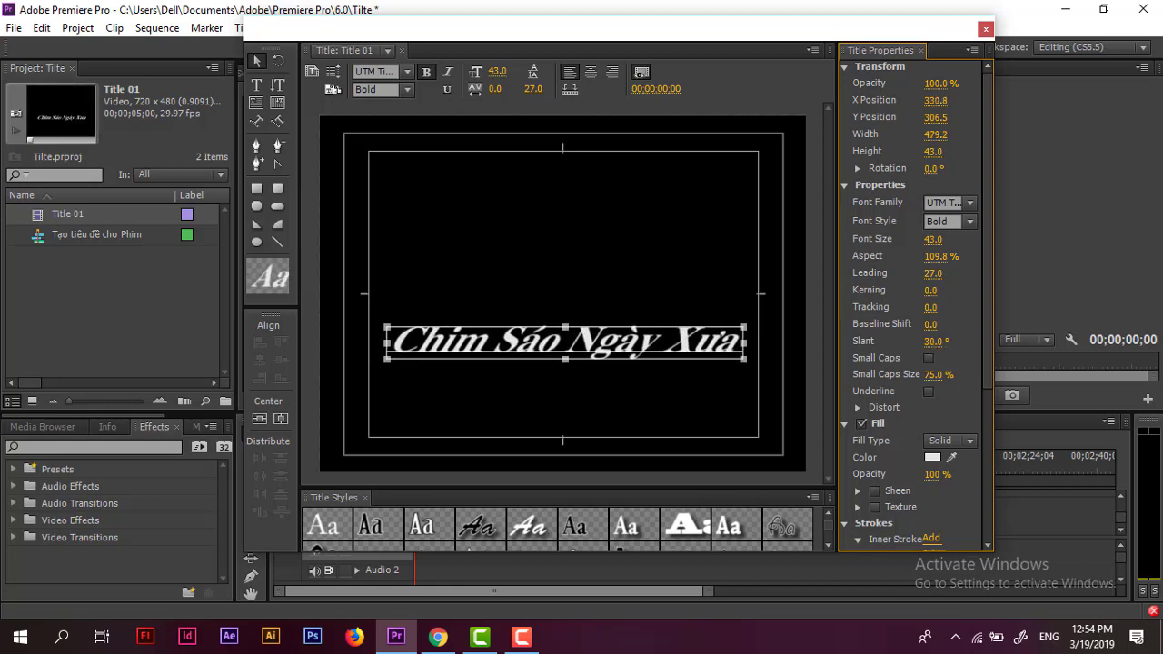
left_click(938, 342)
type("0")
key("Return")
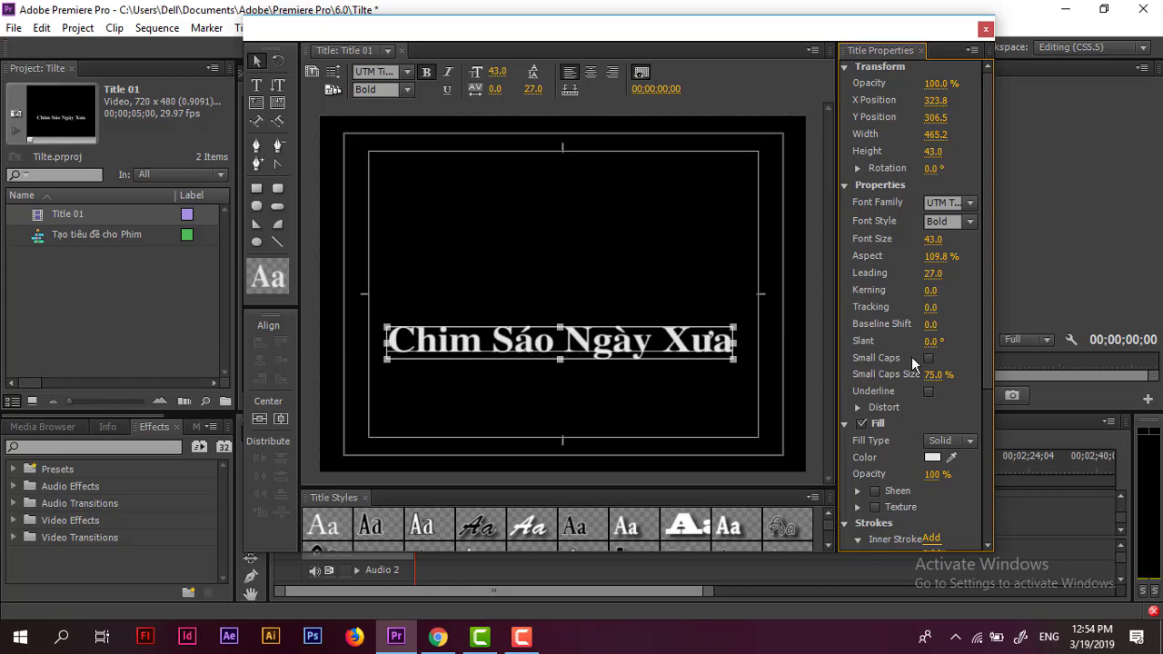
- Toggle Small Caps on and off to compare the title's appearance
left_click(928, 358)
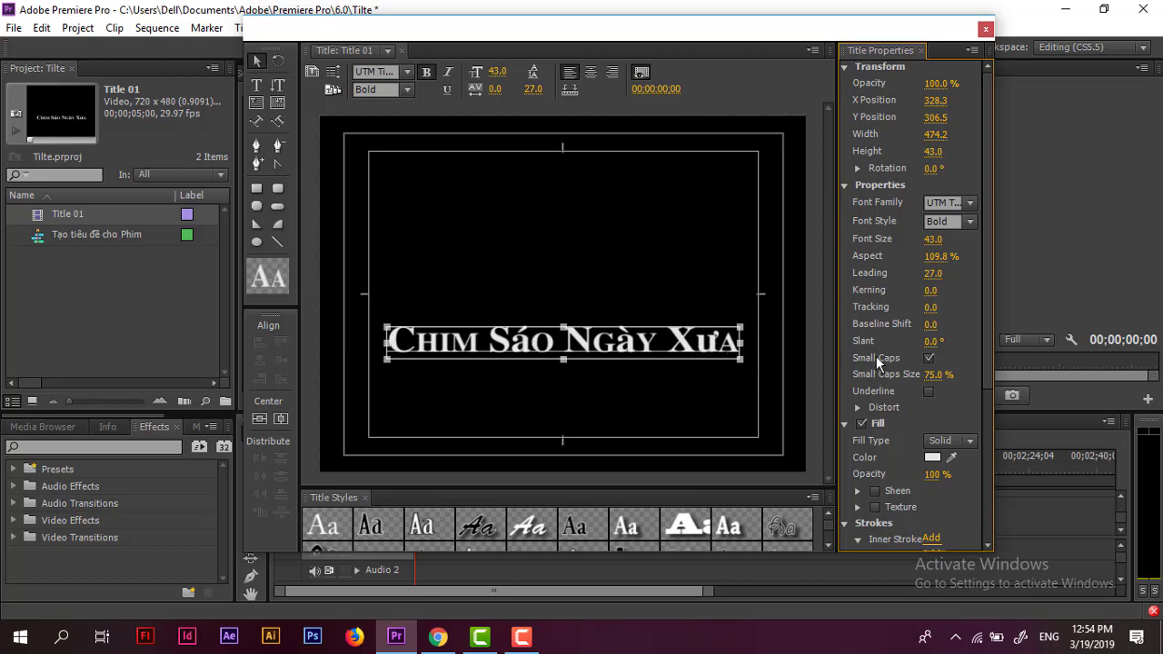
left_click(929, 357)
left_click(928, 359)
left_click(928, 359)
left_click(929, 359)
left_click(928, 359)
left_click(928, 359)
left_click(928, 359)
left_click(928, 359)
left_click(928, 359)
left_click(929, 359)
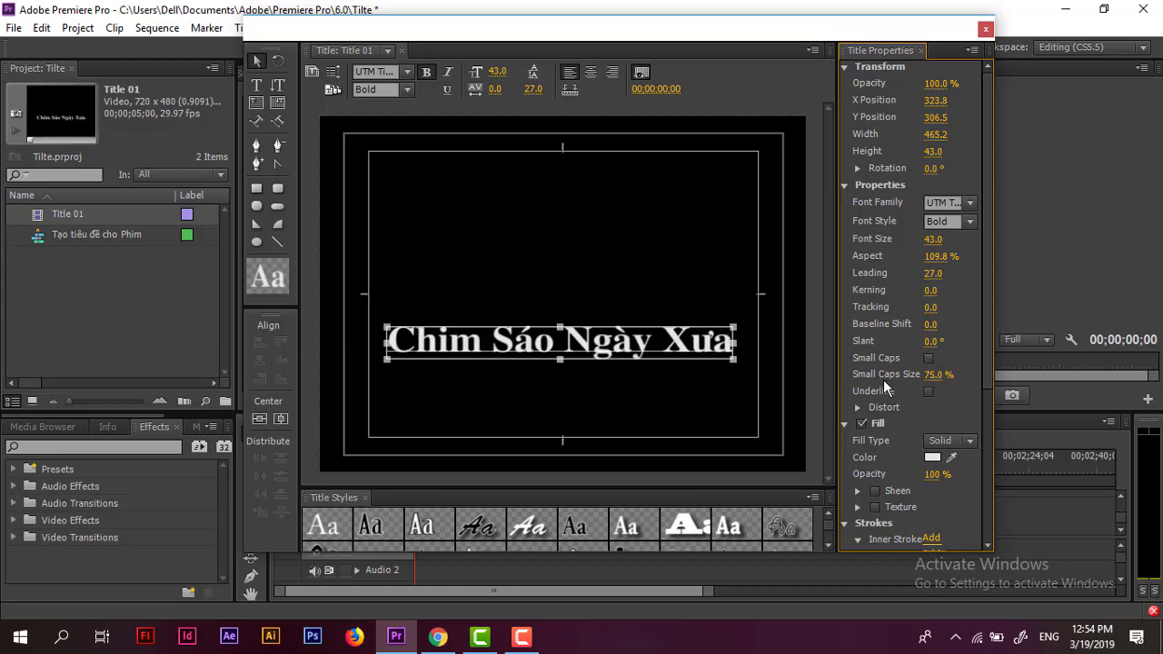
- Turn Small Caps on at 52.0% size and underline the title
left_click_drag(935, 374, 949, 375)
left_click(929, 359)
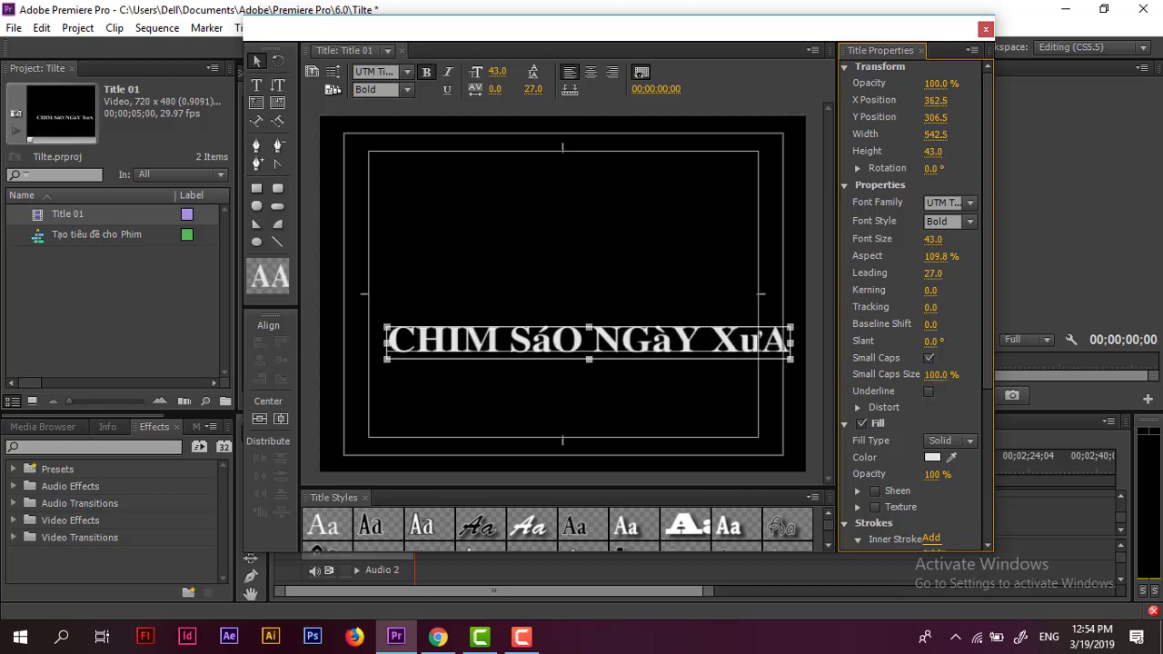
mouse_move(941, 374)
left_mouse_down()
mouse_move(890, 375)
mouse_move(908, 375)
left_mouse_up()
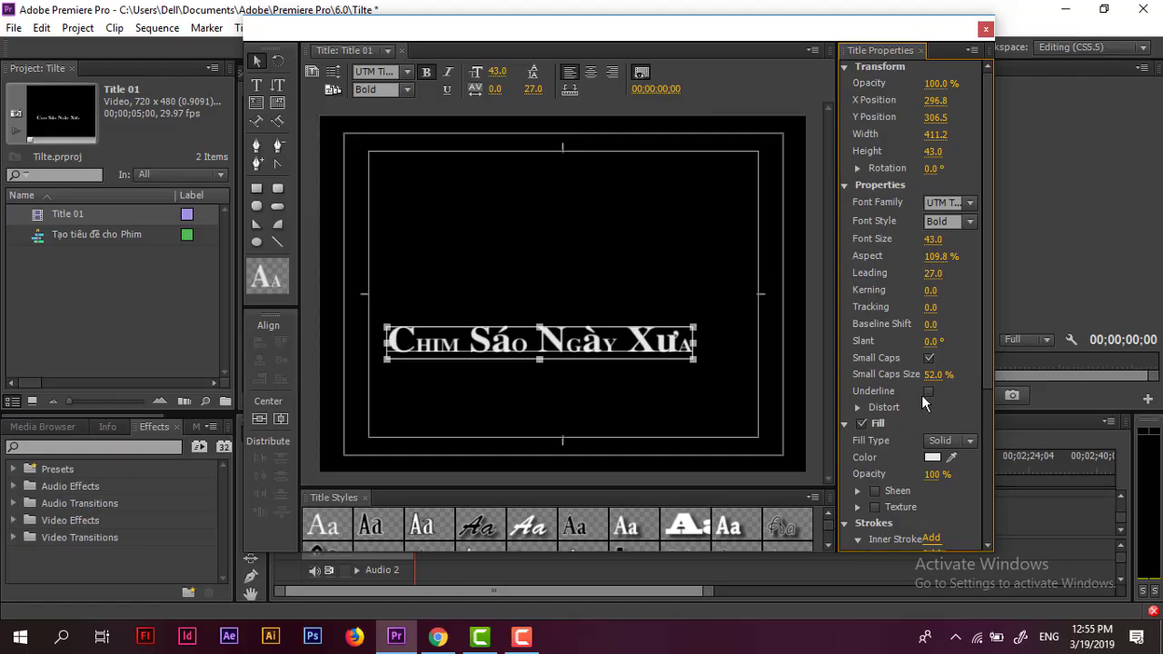
left_click(928, 391)
left_click(567, 388)
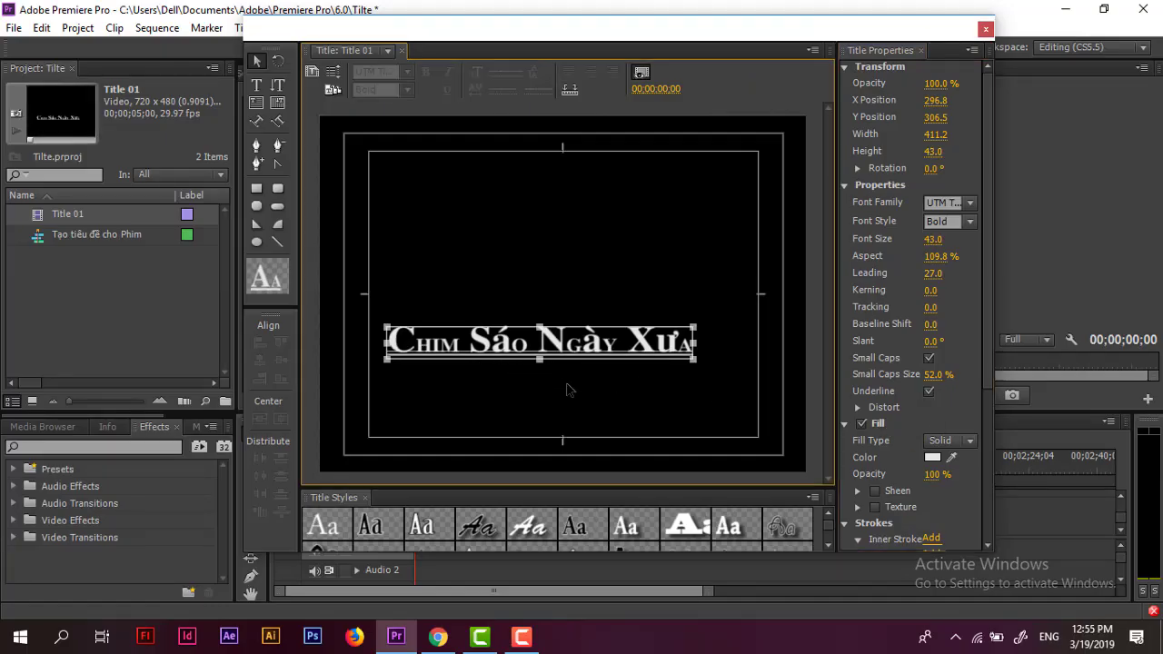
- Remove the title's underline and try a horizontal distort, returning Distort X to 0%
left_click(591, 343)
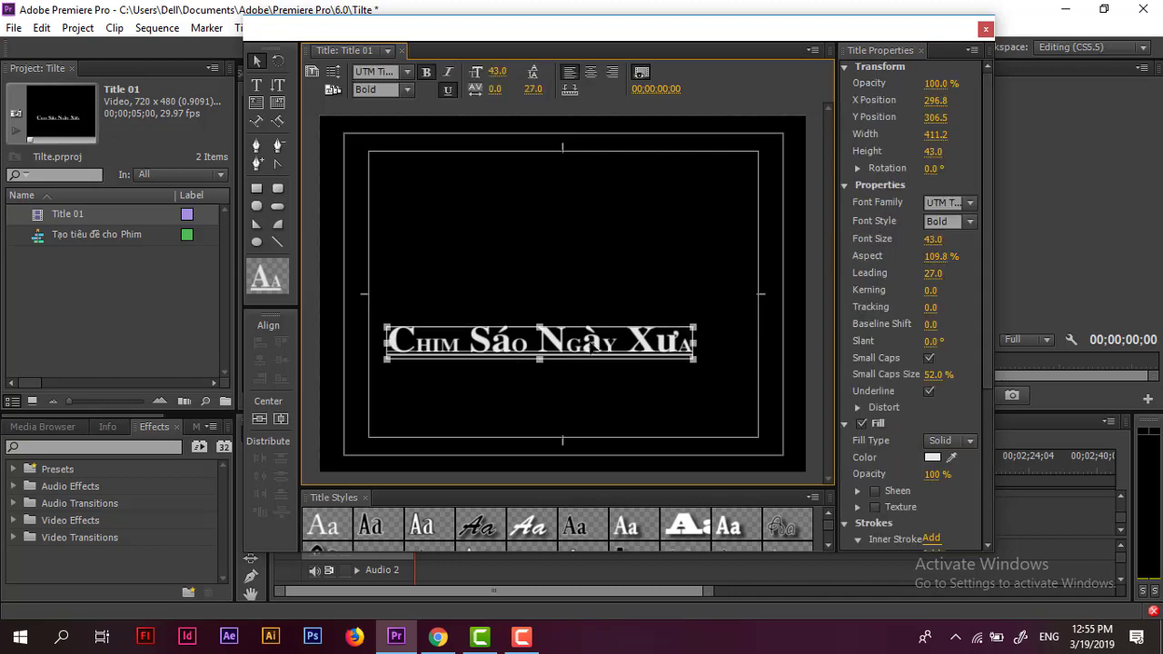
left_click(927, 390)
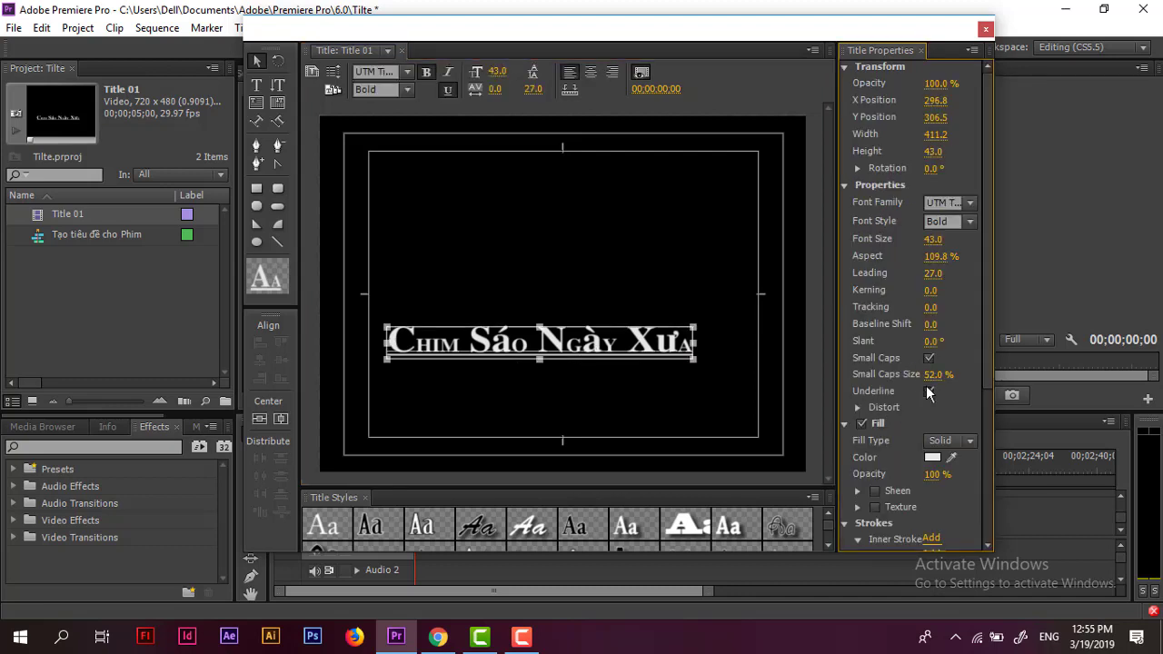
left_click(858, 408)
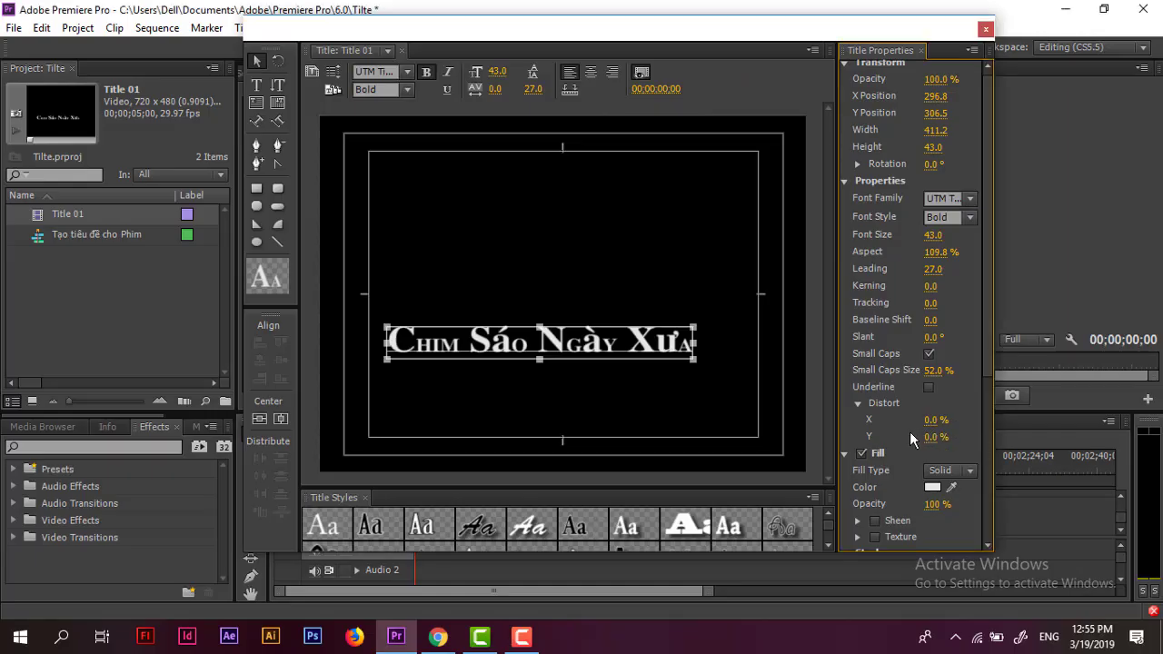
mouse_move(933, 419)
left_mouse_down()
mouse_move(973, 420)
mouse_move(846, 420)
left_mouse_up()
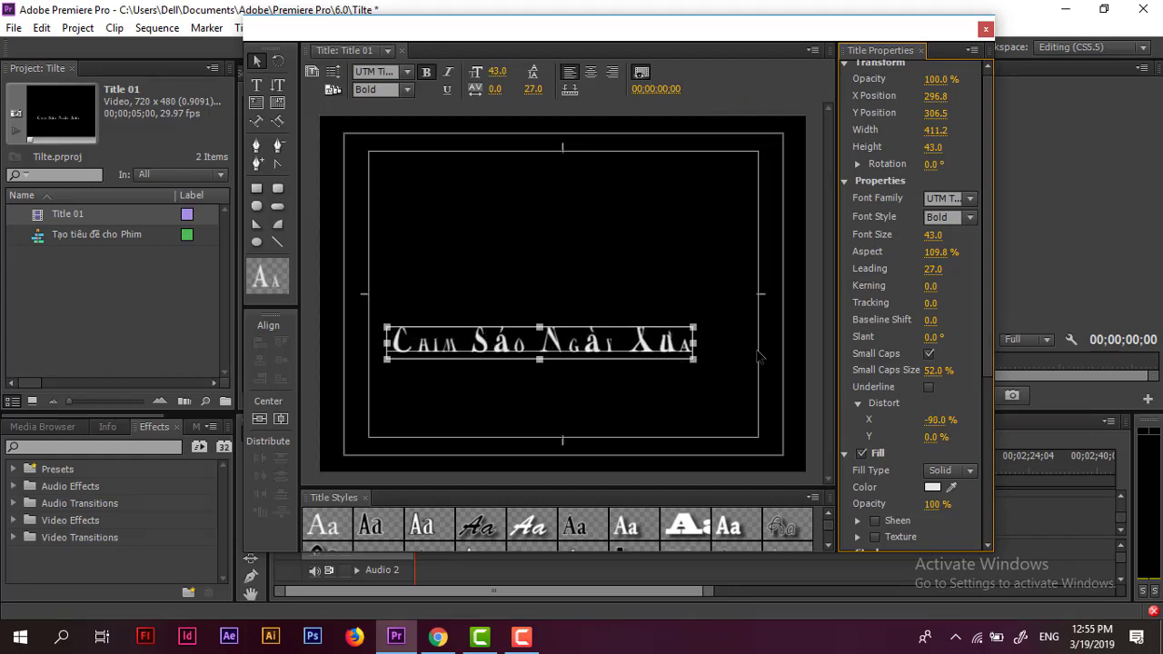
mouse_move(933, 420)
left_mouse_down()
mouse_move(904, 408)
mouse_move(1002, 437)
mouse_move(972, 437)
left_mouse_up()
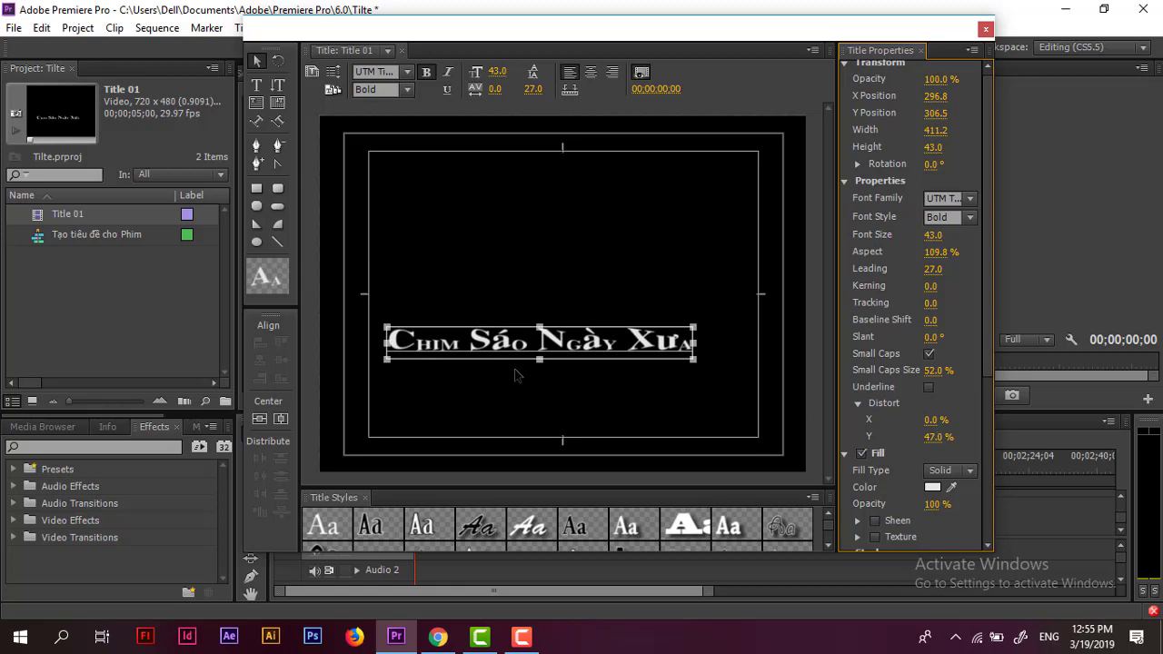
- Move the title up-right, enlarge it to size 94.6, and stretch it with 47% Y distort
left_click_drag(559, 360, 575, 338)
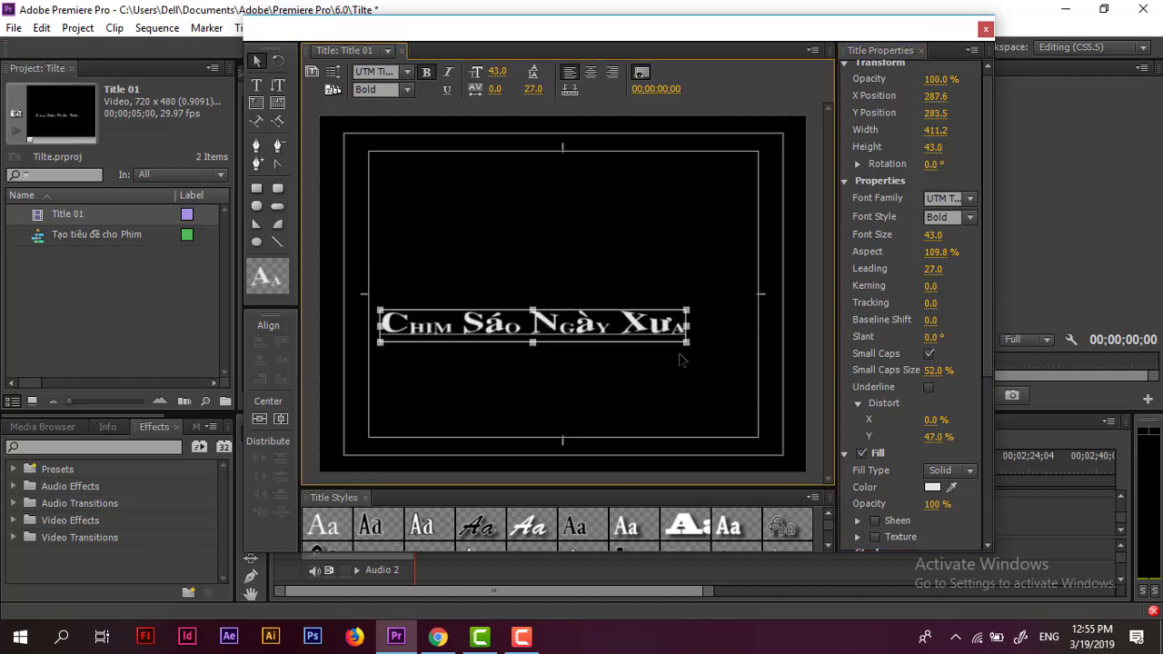
left_click_drag(710, 336, 747, 381)
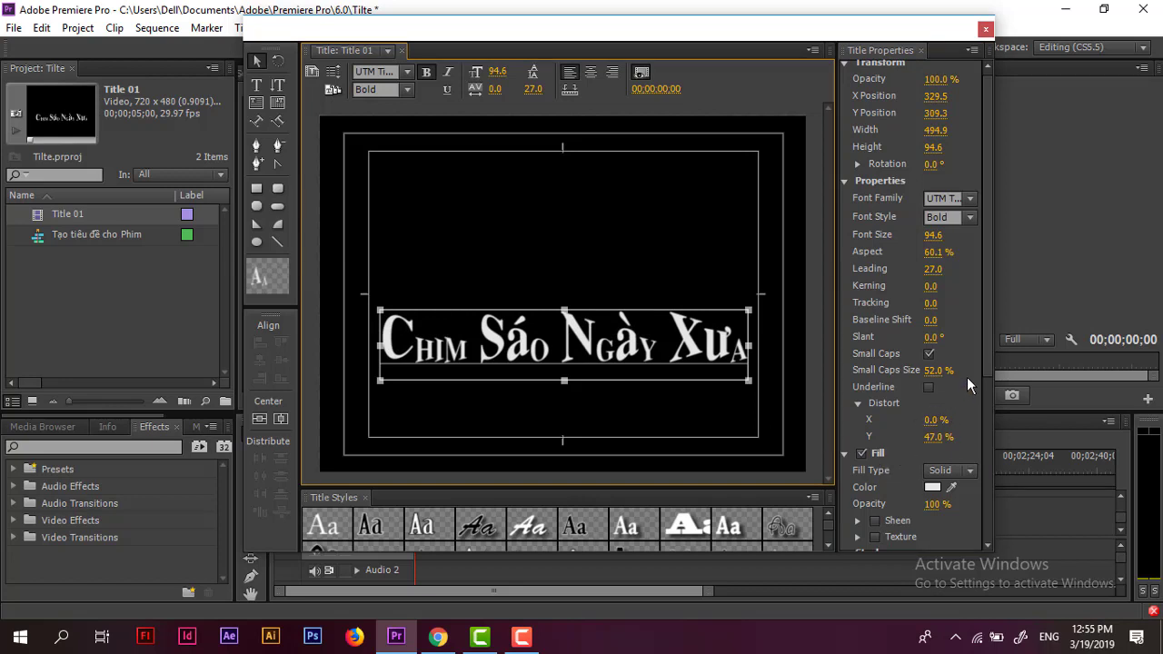
left_click_drag(985, 360, 979, 445)
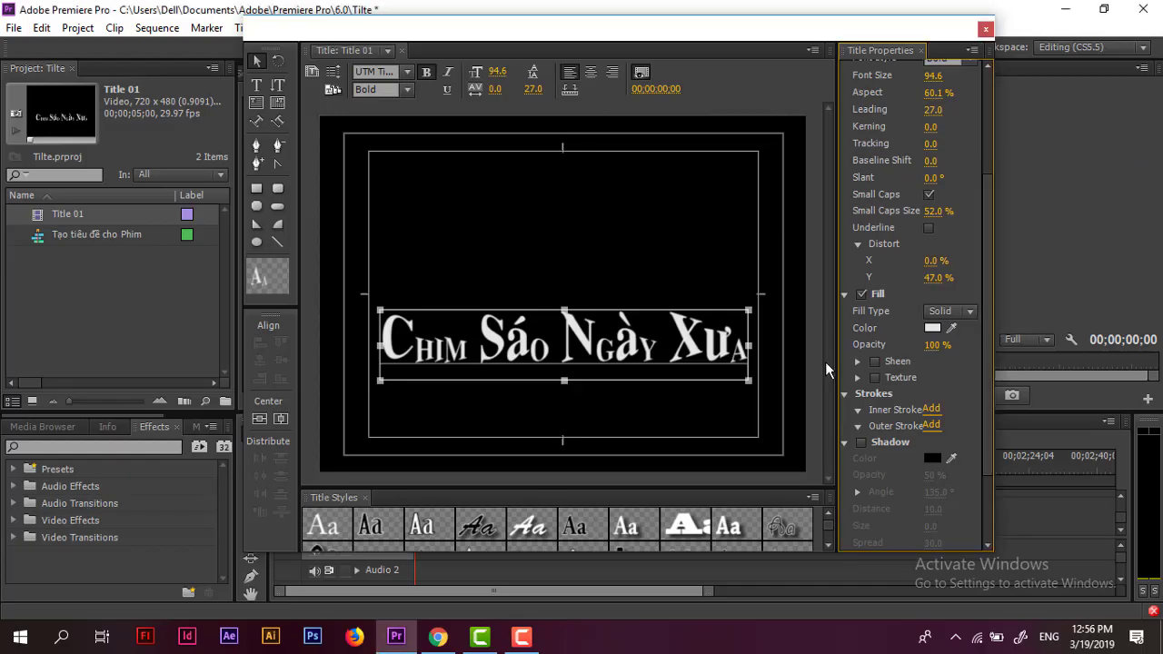
- Set the title fill colour to a bright, fully saturated yellow
left_click(932, 328)
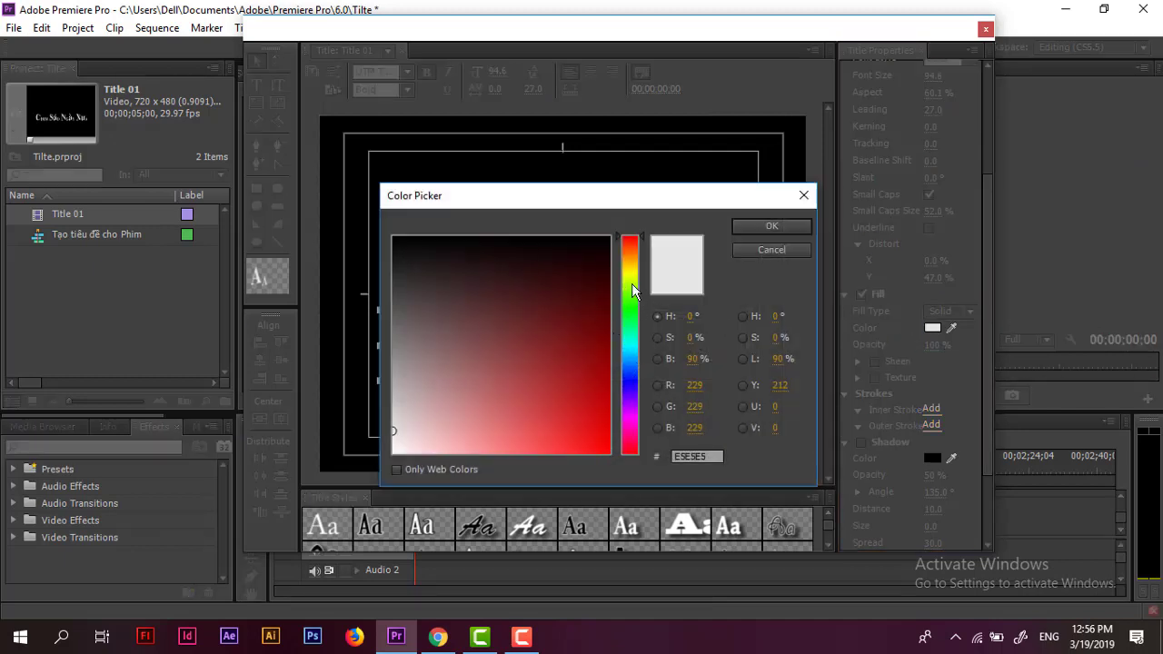
left_click(630, 277)
left_click_drag(606, 443, 602, 452)
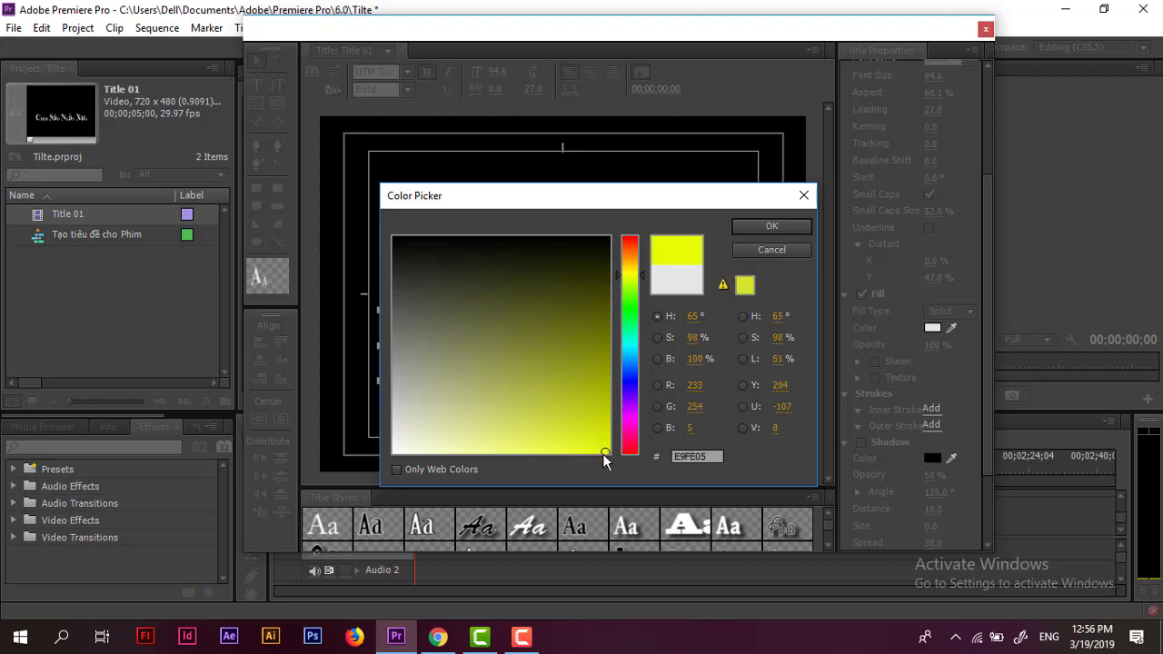
left_click(763, 228)
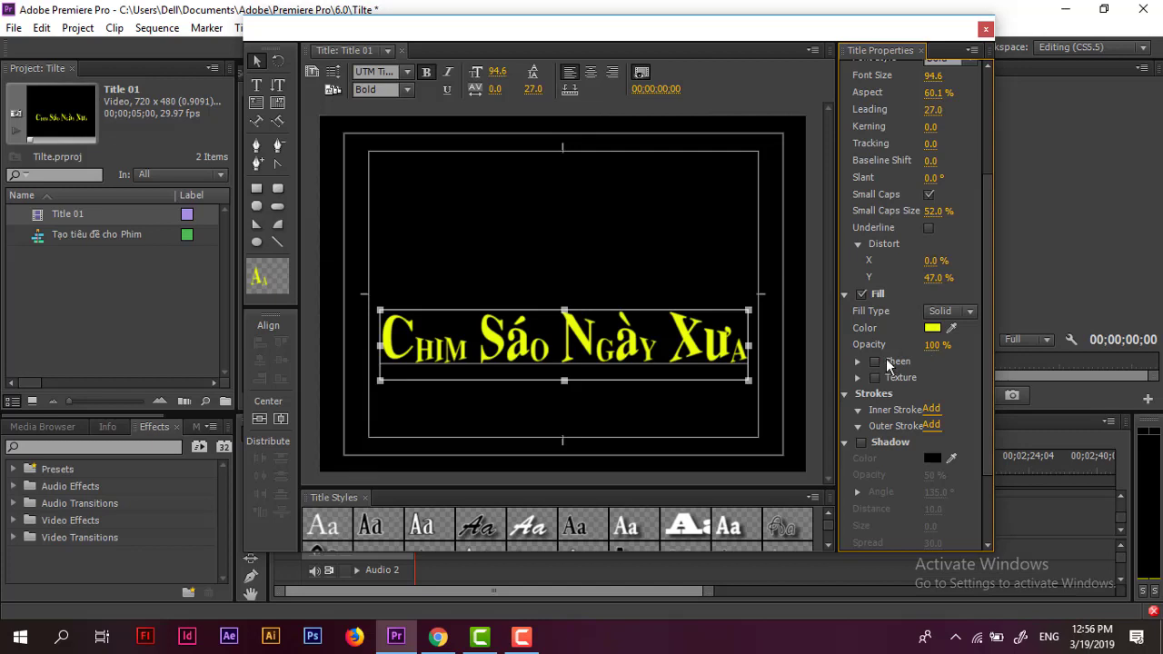
- Scrub the fill opacity down and back to 100%, then expand the Sheen settings
left_click_drag(935, 346, 856, 346)
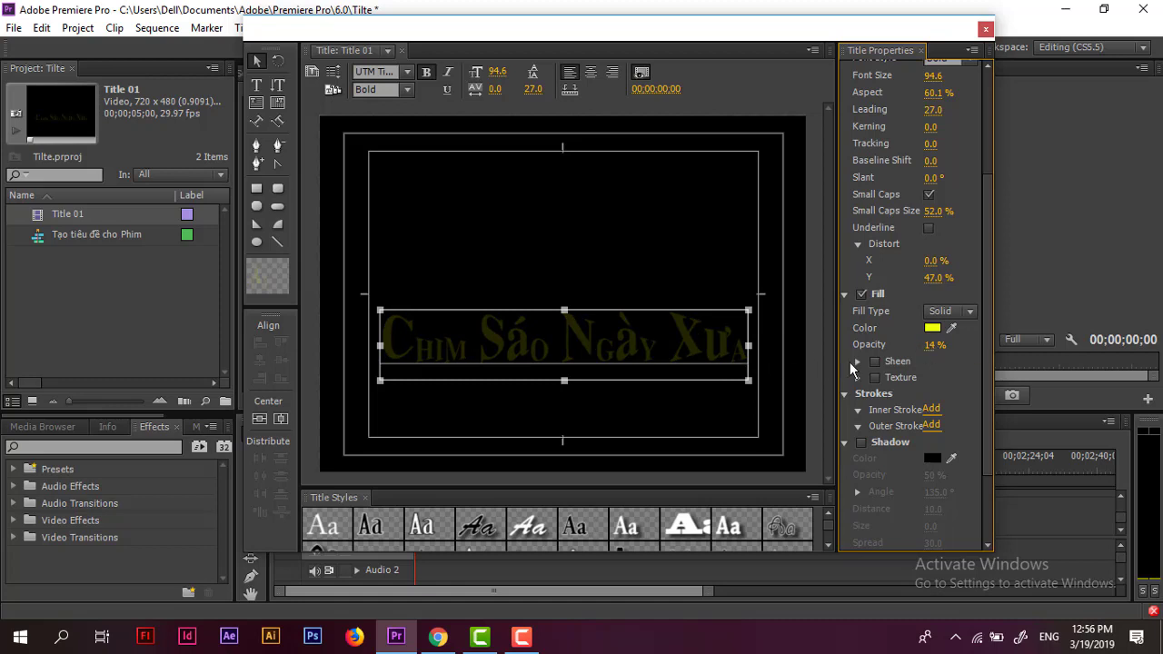
left_click_drag(934, 346, 990, 345)
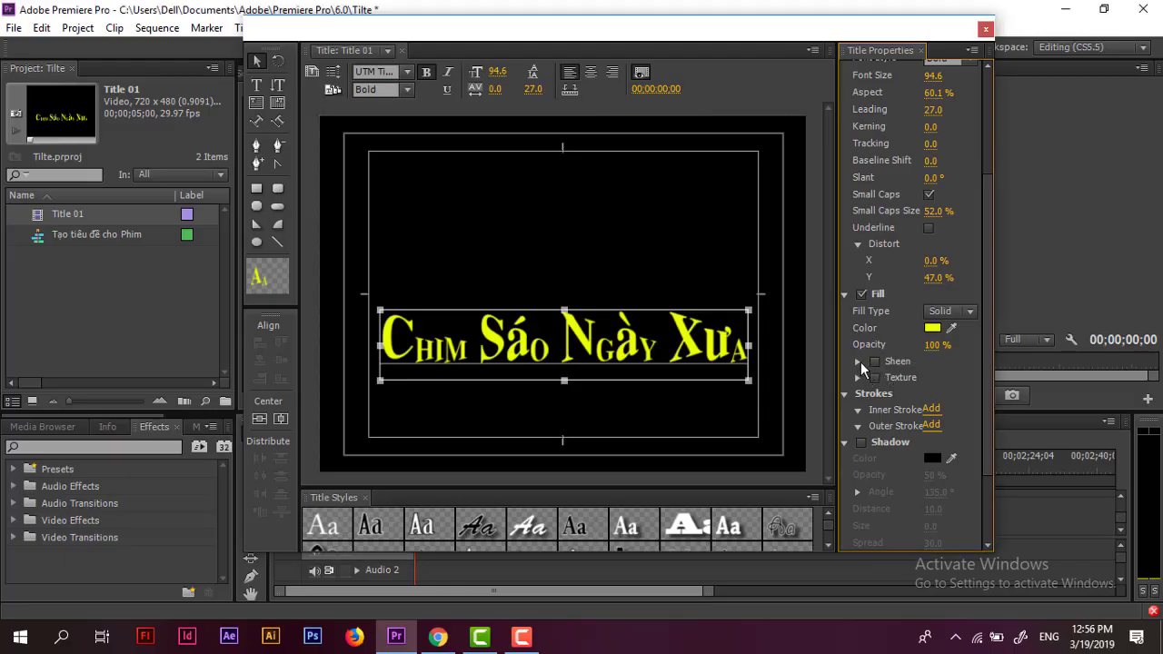
left_click(861, 361)
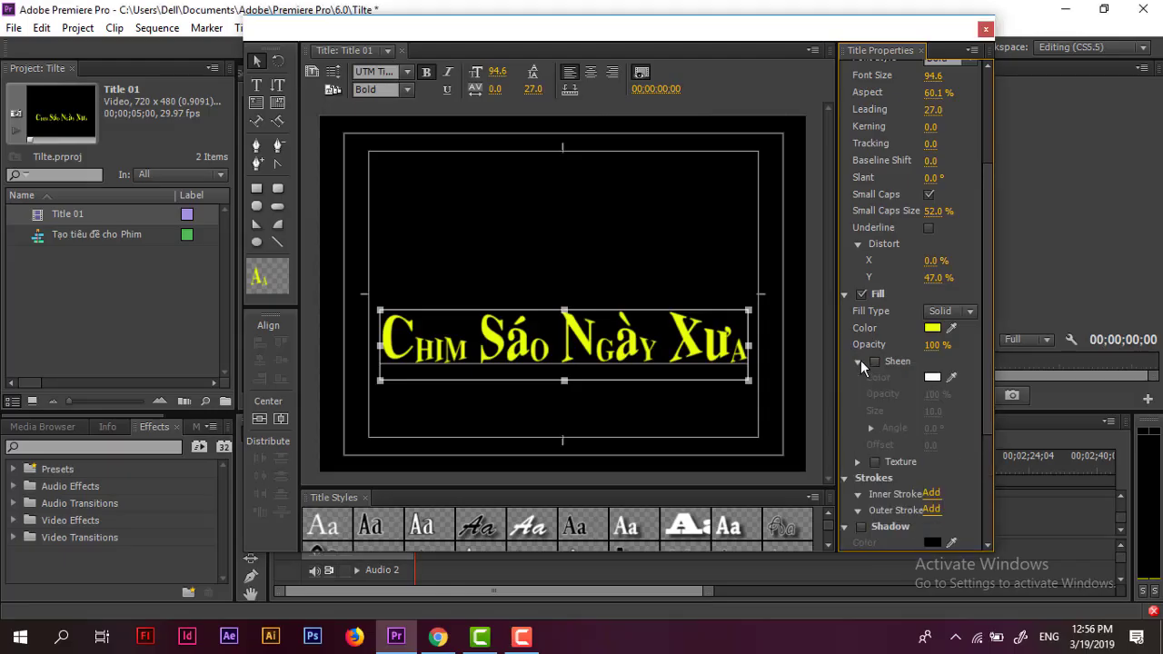
left_click(861, 360)
left_click(860, 361)
- Open a new Chrome tab with Google search results for 'google translate'
left_click(437, 636)
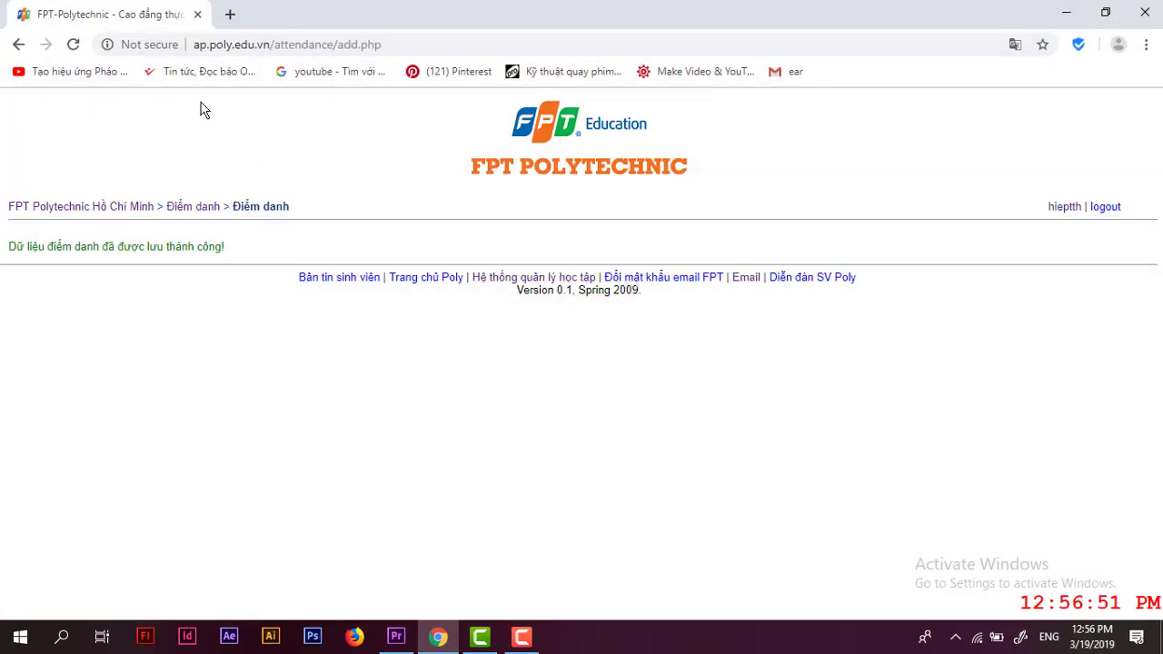
left_click(230, 16)
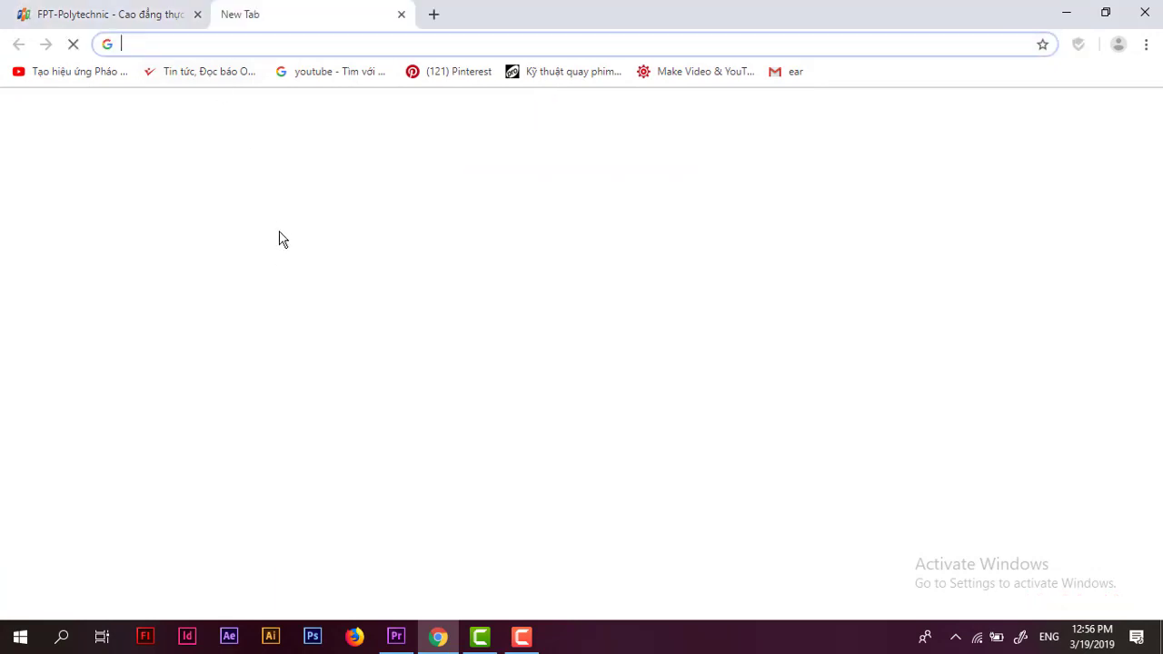
type("g")
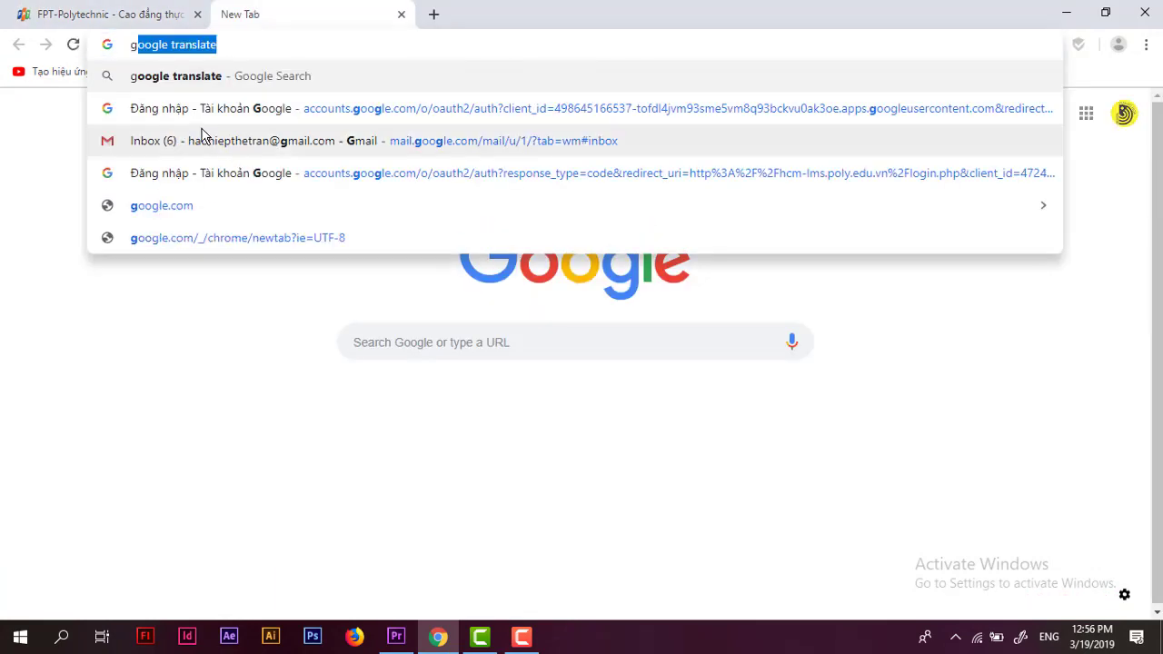
left_click(188, 80)
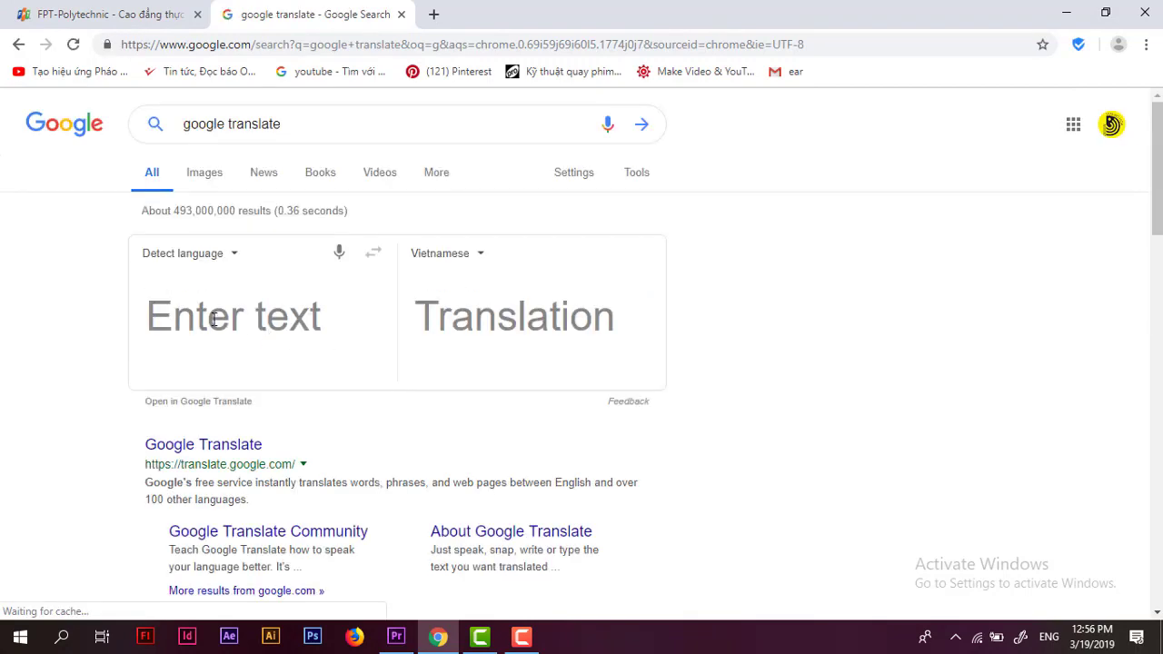
- Set the translator's source language to English and enter the word 'Sheen'
left_click(230, 259)
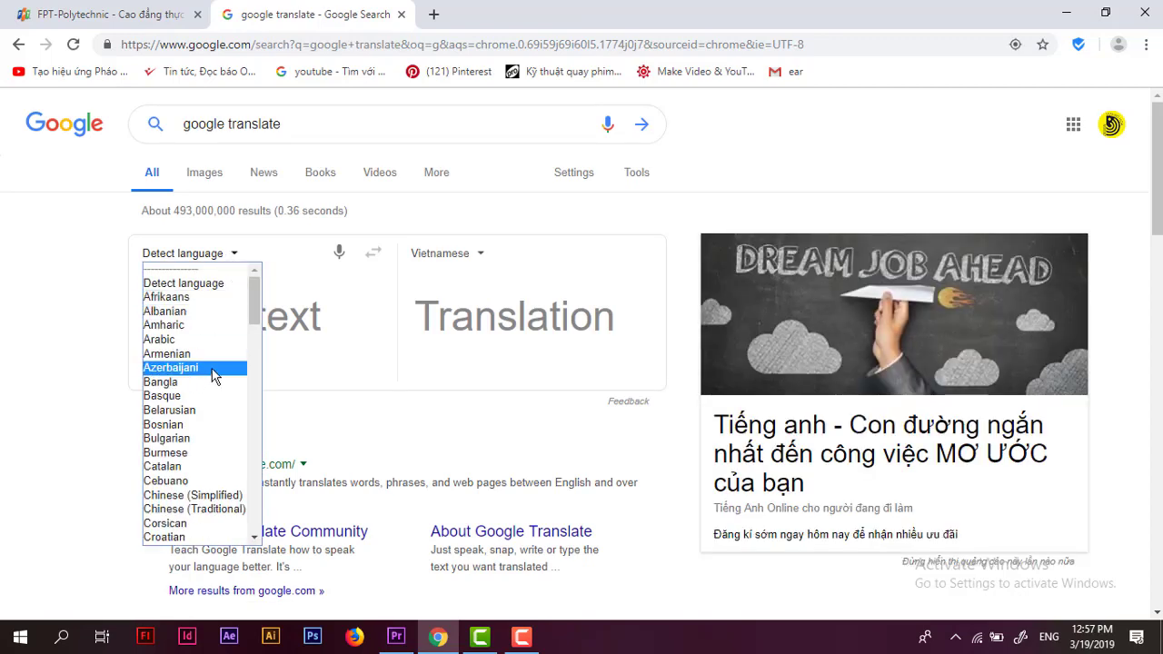
left_click_drag(255, 339, 251, 365)
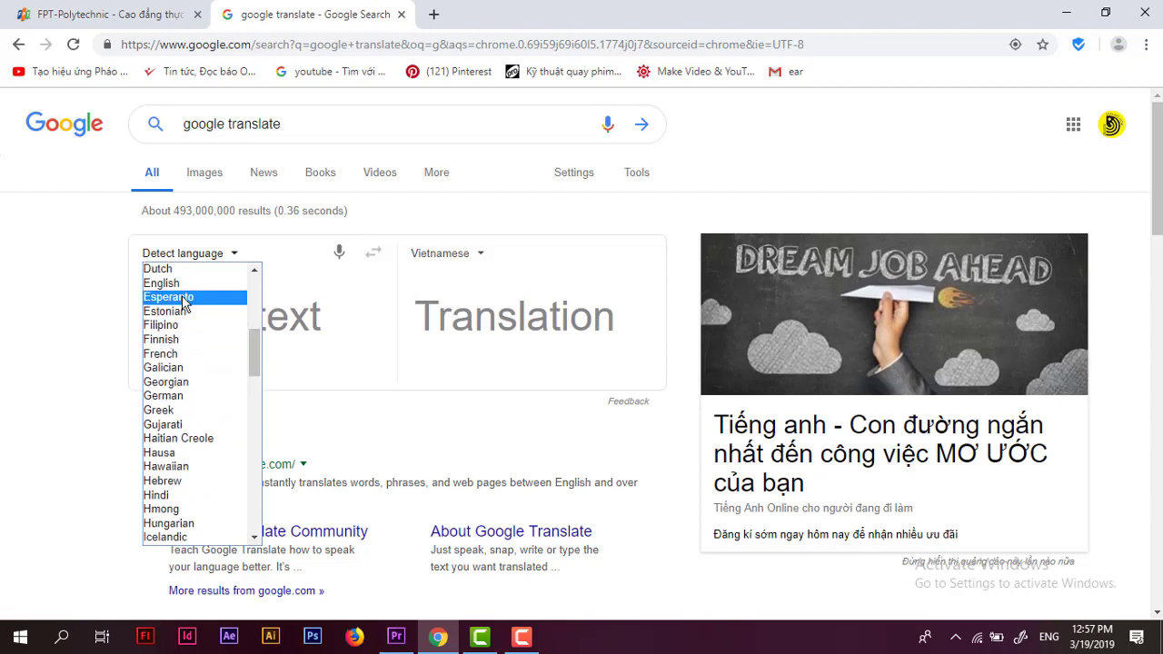
left_click(181, 285)
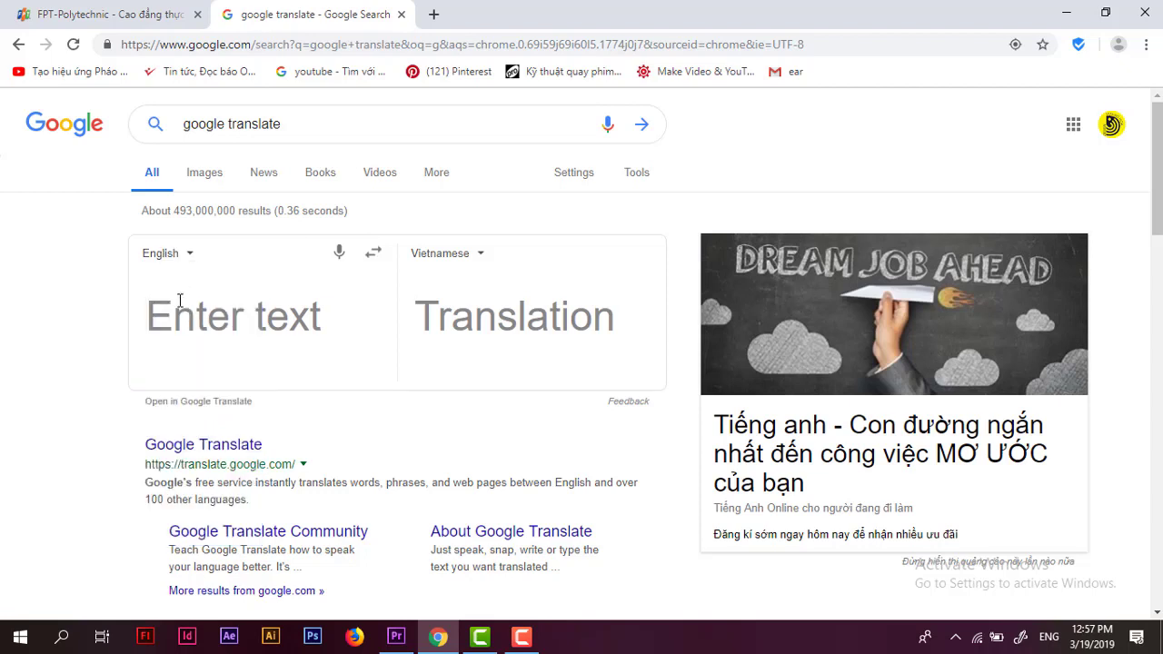
type("Shee")
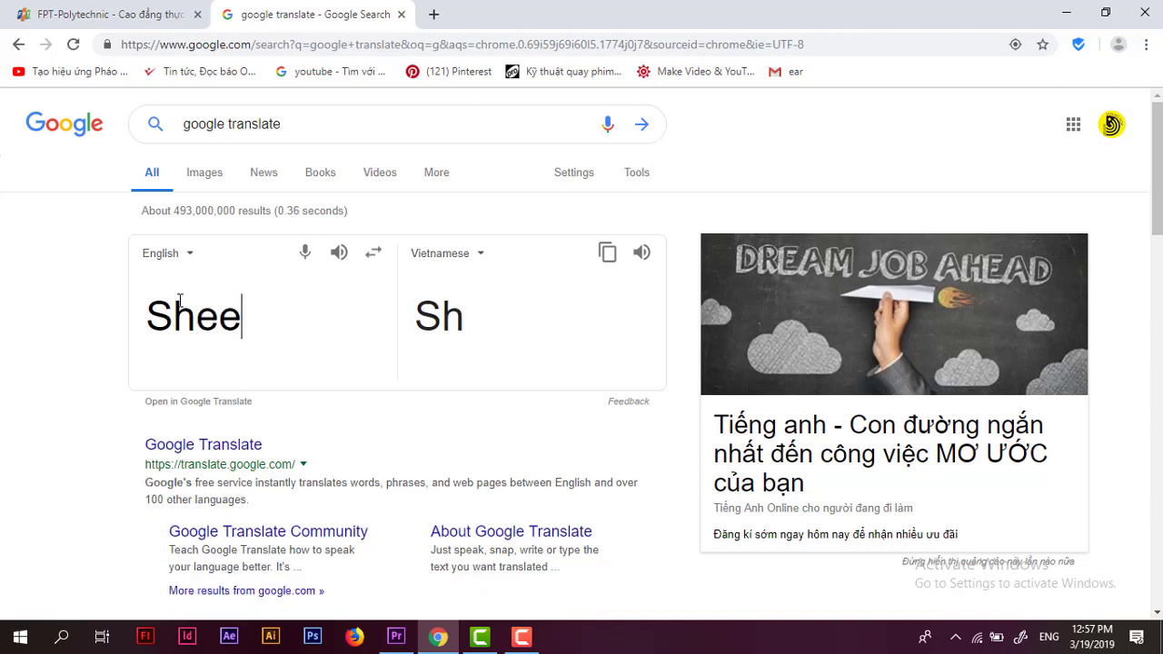
type("n")
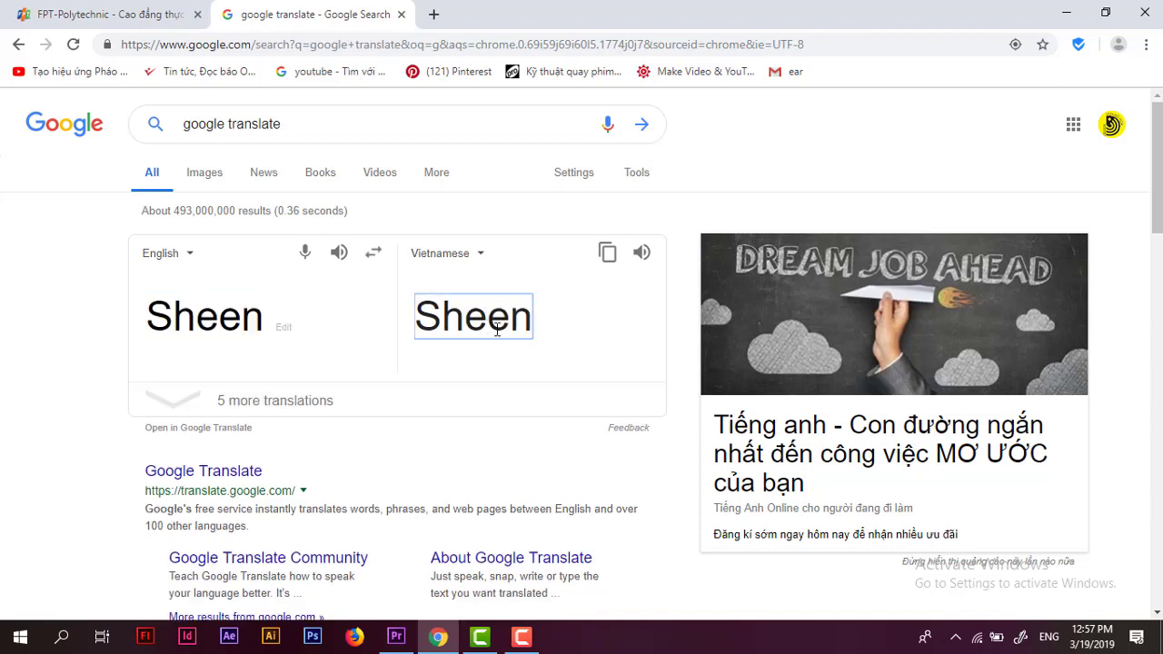
- Compare the Vietnamese translation of 'Sheen' against the Premiere titler's Sheen option
left_click(396, 637)
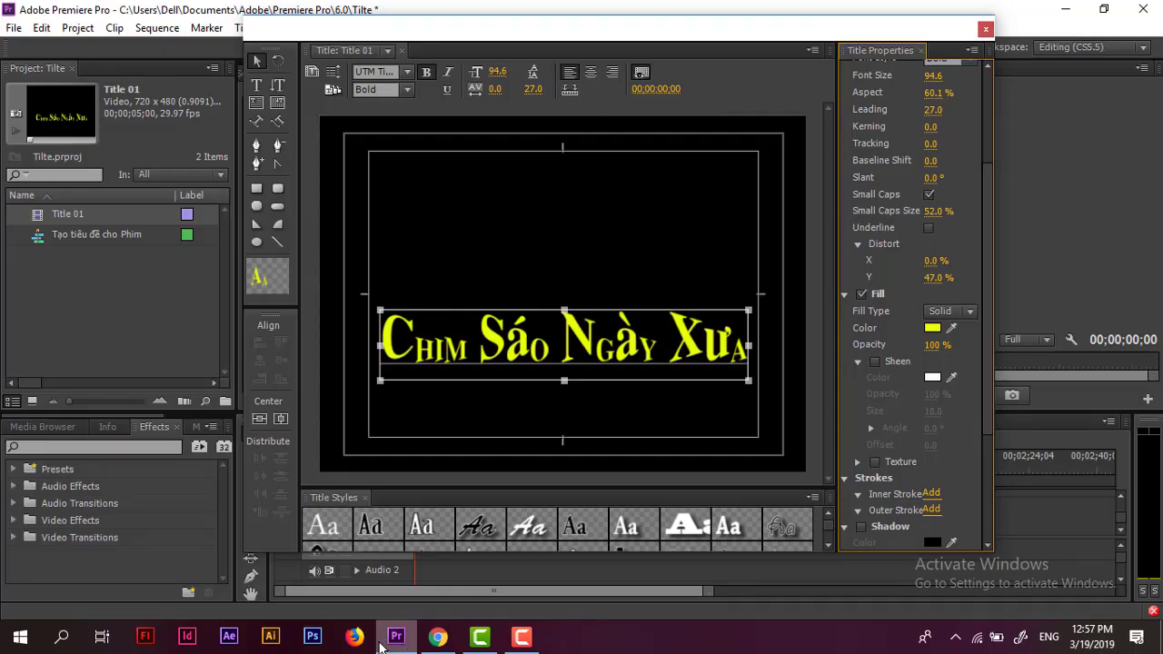
left_click(385, 640)
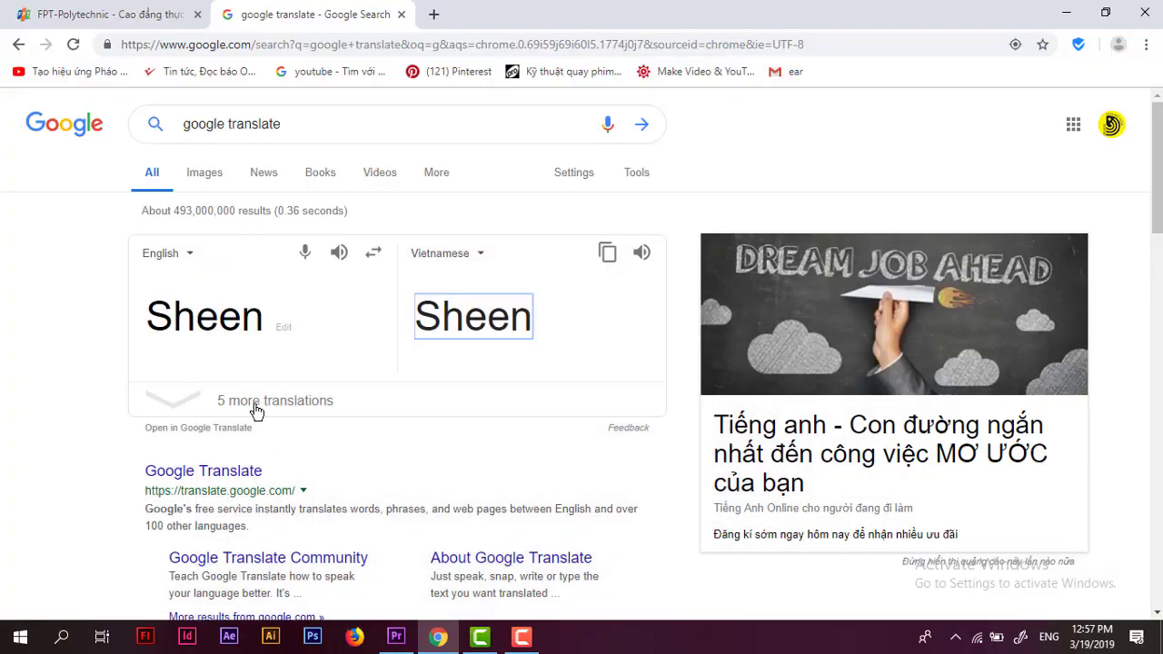
left_click(397, 639)
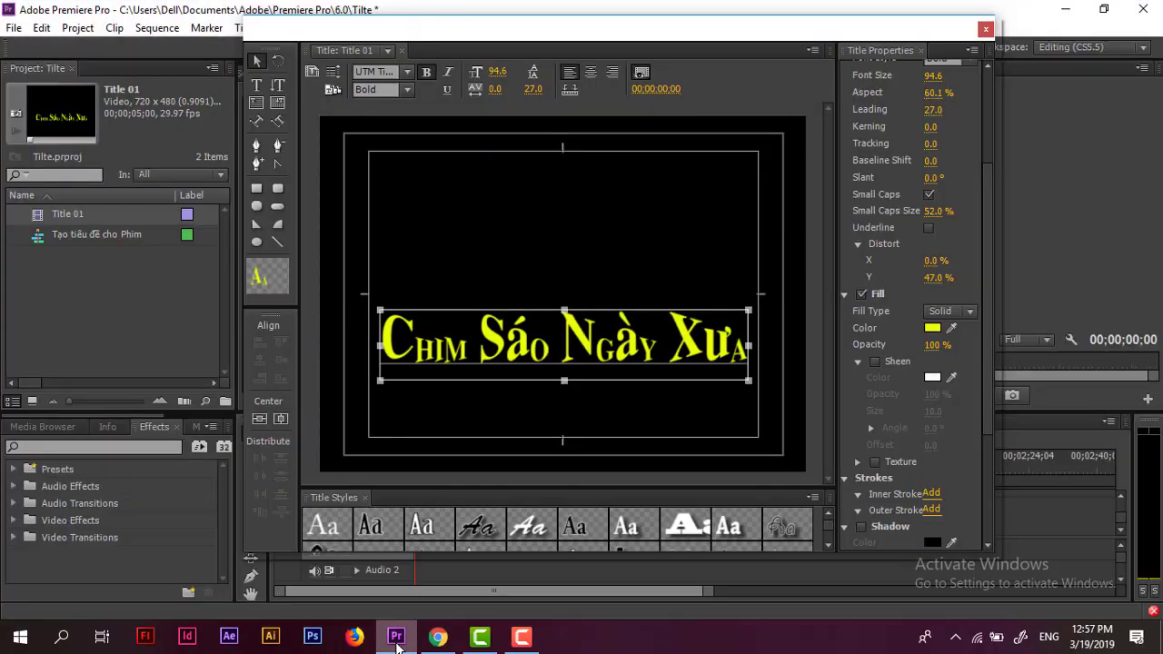
left_click(397, 640)
double_click(268, 329)
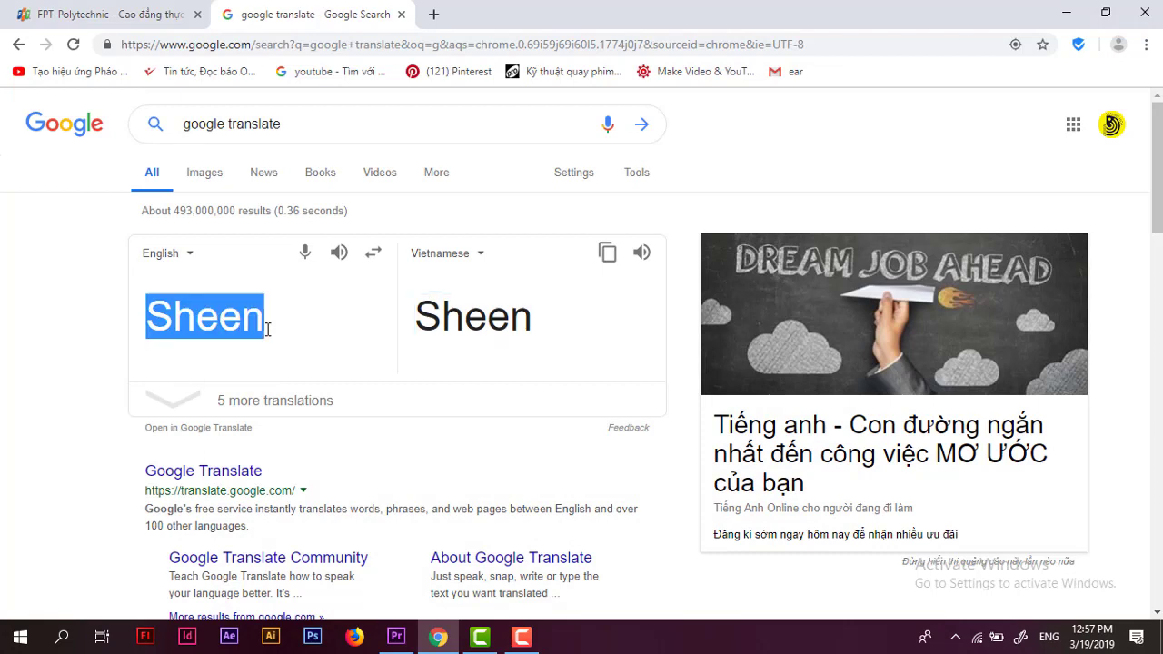
double_click(475, 299)
double_click(254, 295)
left_click(504, 292)
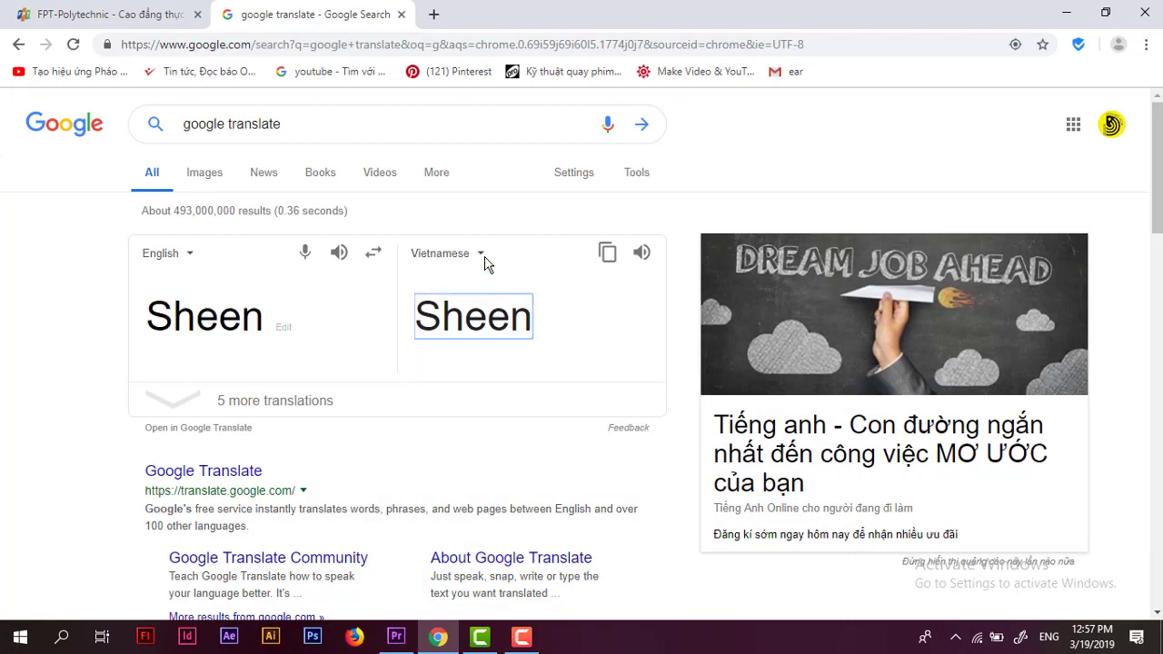
left_click(482, 256)
left_click(560, 314)
double_click(181, 314)
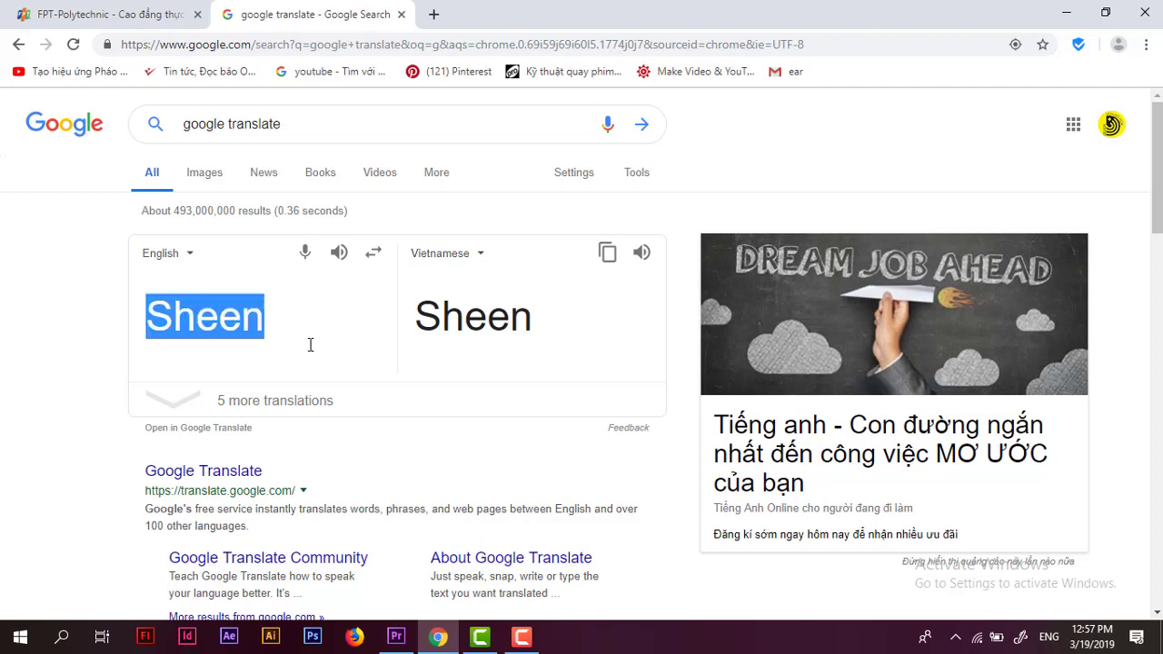
left_click(320, 323)
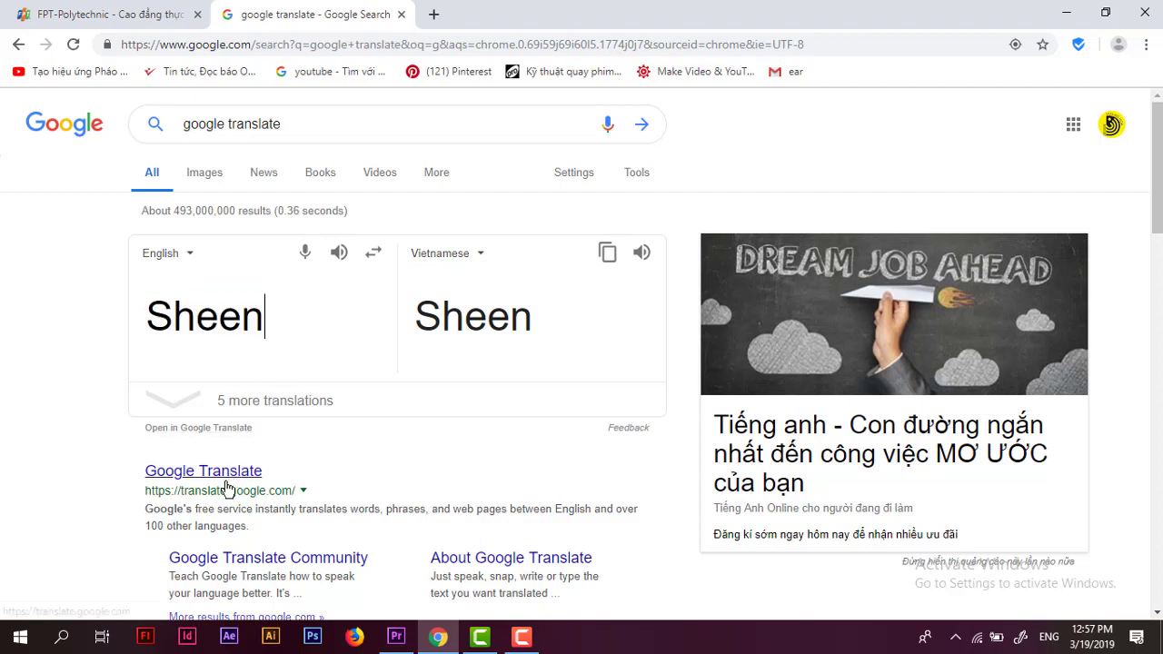
- Keep the source language as detected English, recheck the result, and return to Premiere Pro
left_click(187, 259)
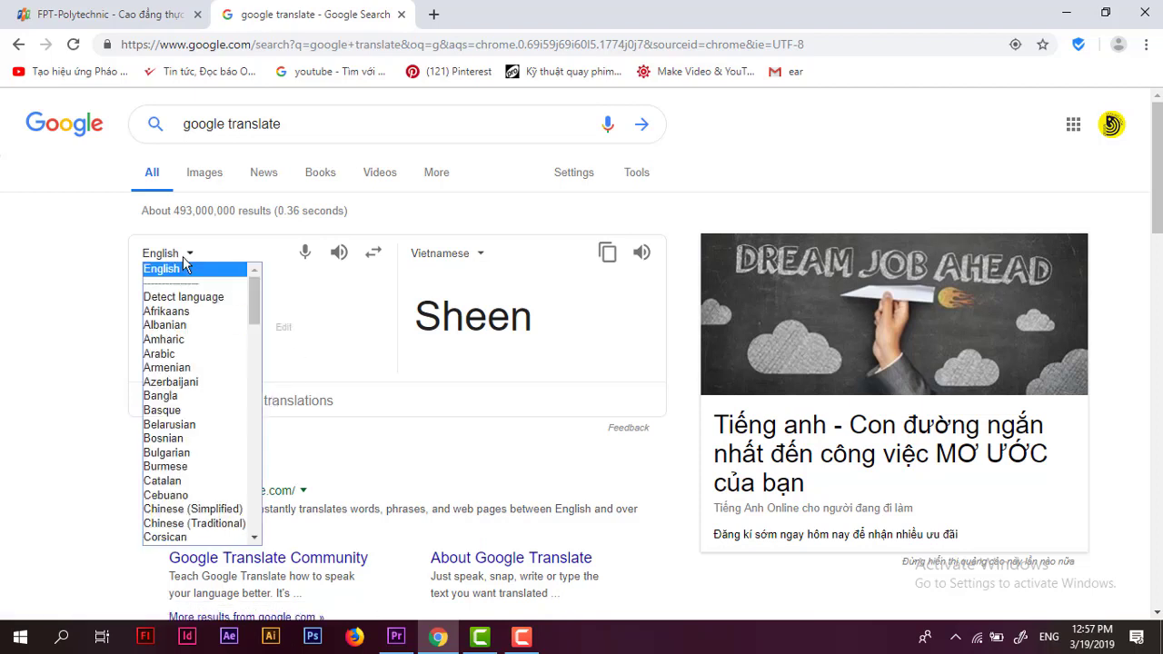
left_click(178, 298)
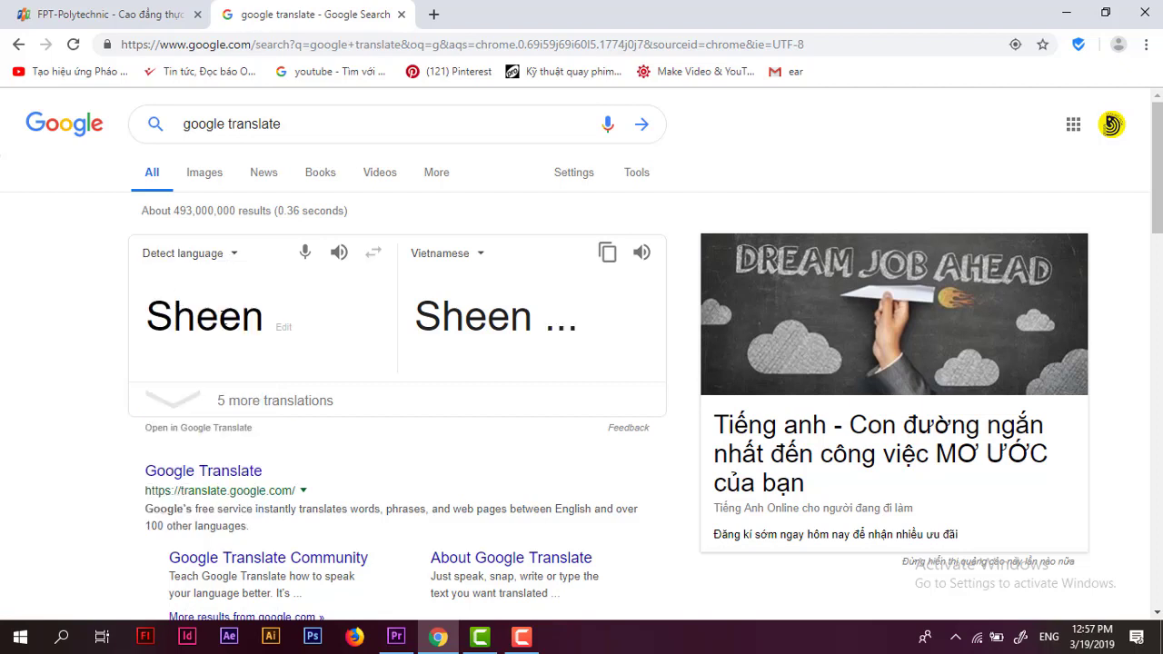
double_click(222, 315)
left_click(274, 329)
left_click(227, 255)
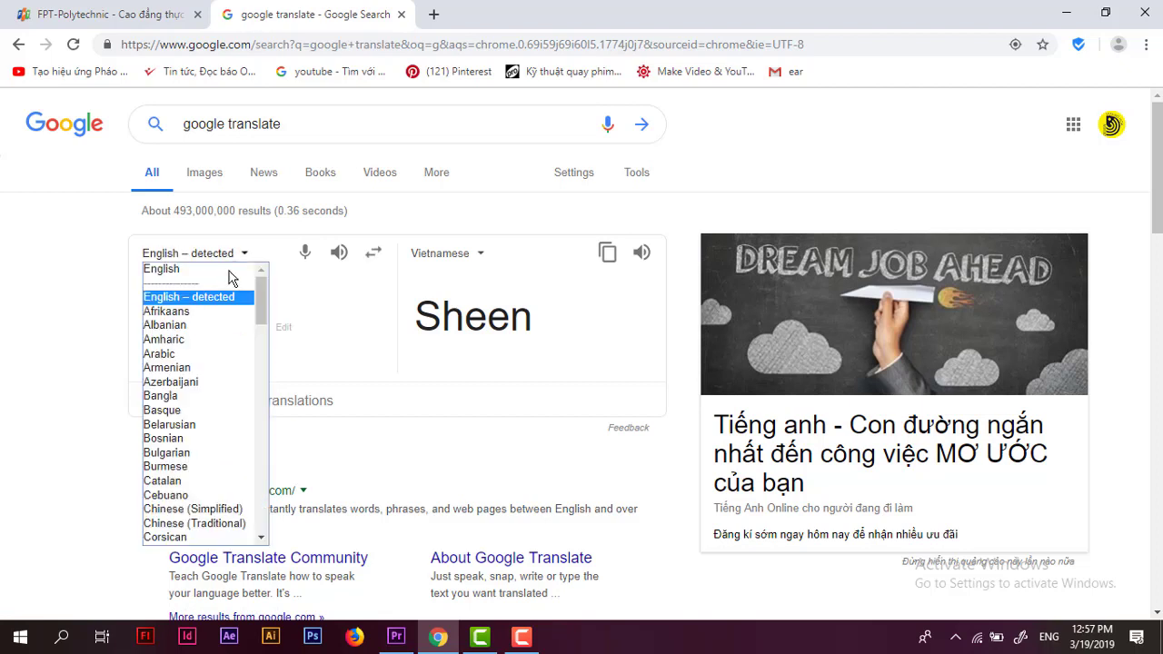
left_click(229, 297)
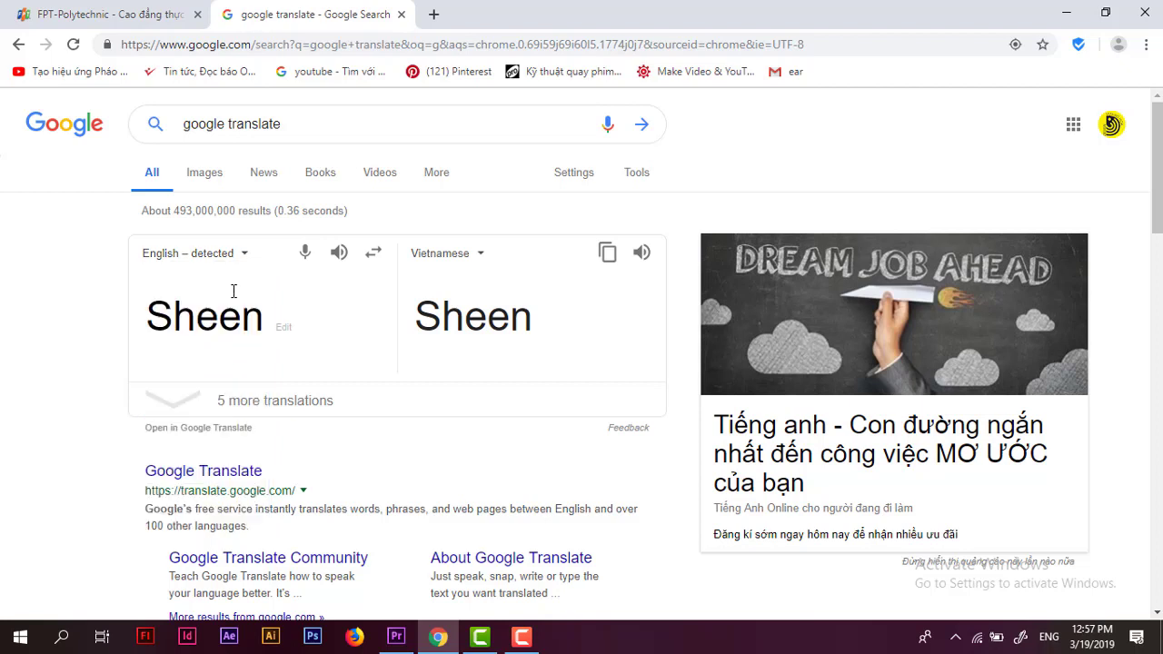
double_click(244, 315)
left_click(488, 330)
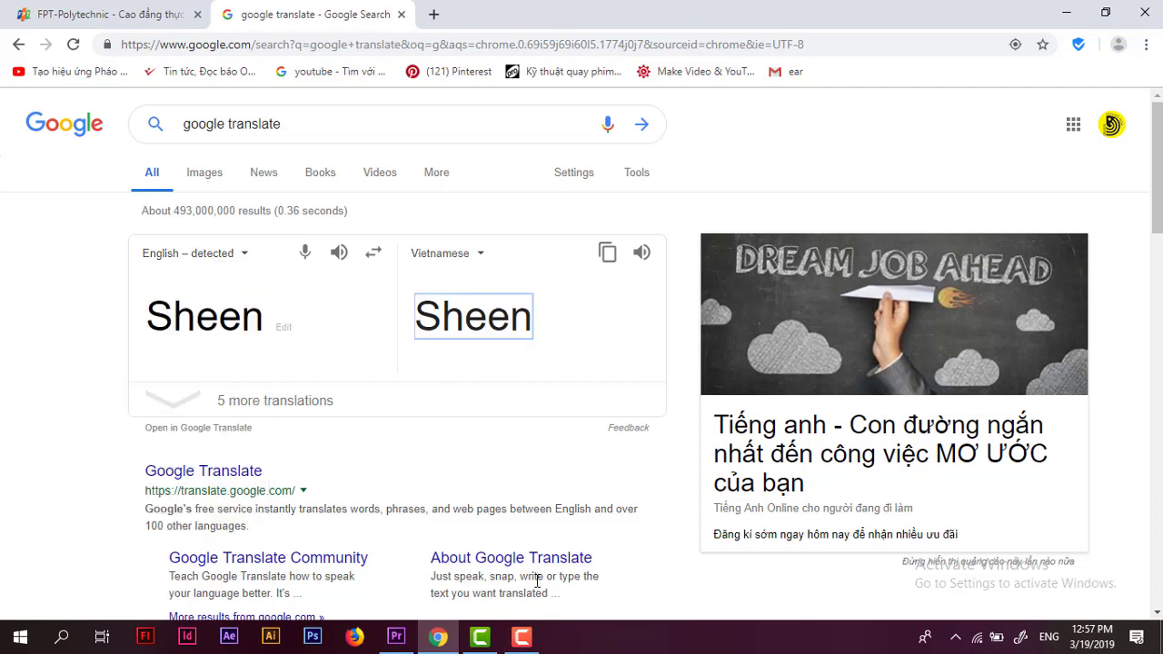
left_click(396, 636)
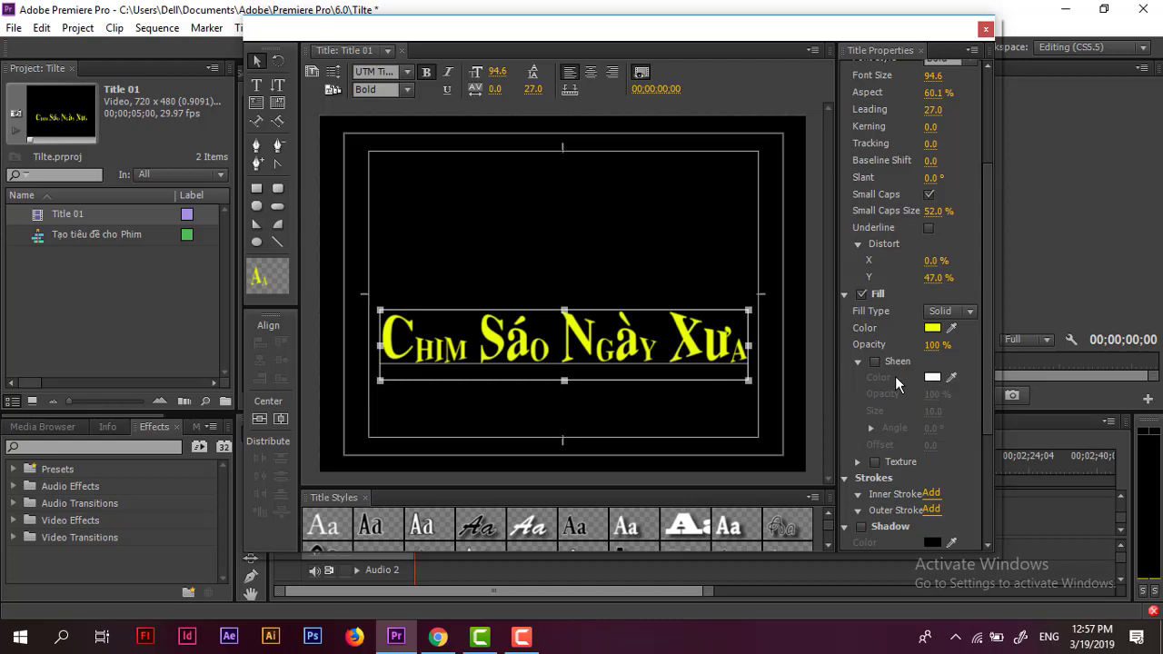
- Enable Sheen on the title and set its colour to red
left_click(932, 382)
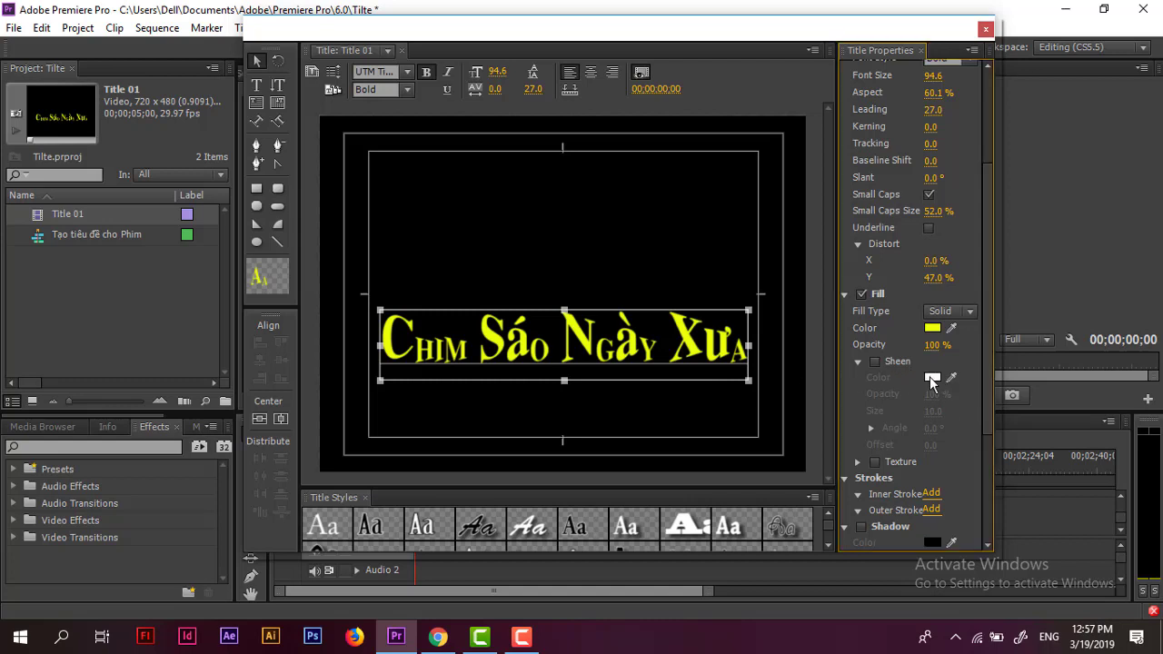
left_click(872, 361)
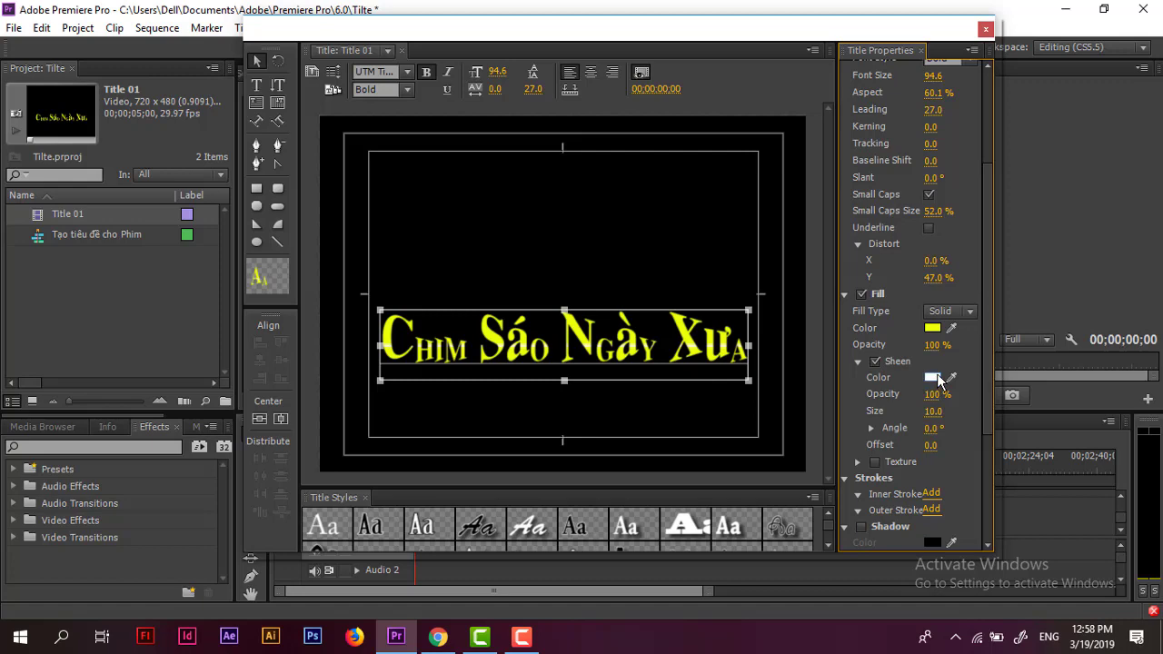
left_click(936, 377)
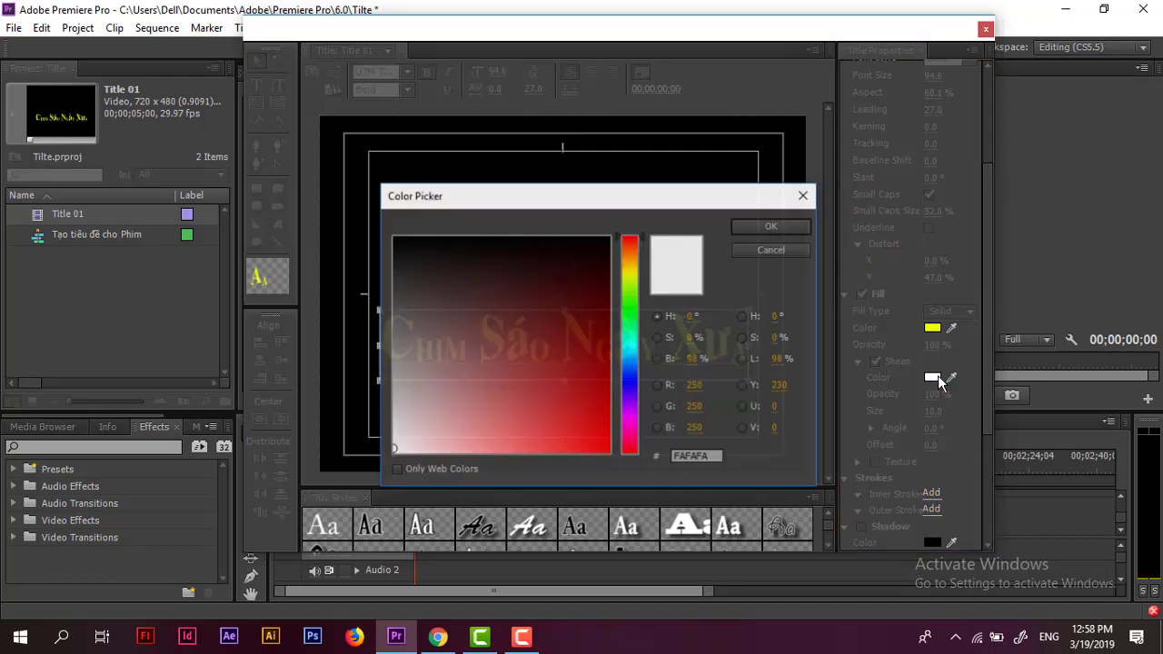
left_click(587, 433)
left_click(759, 229)
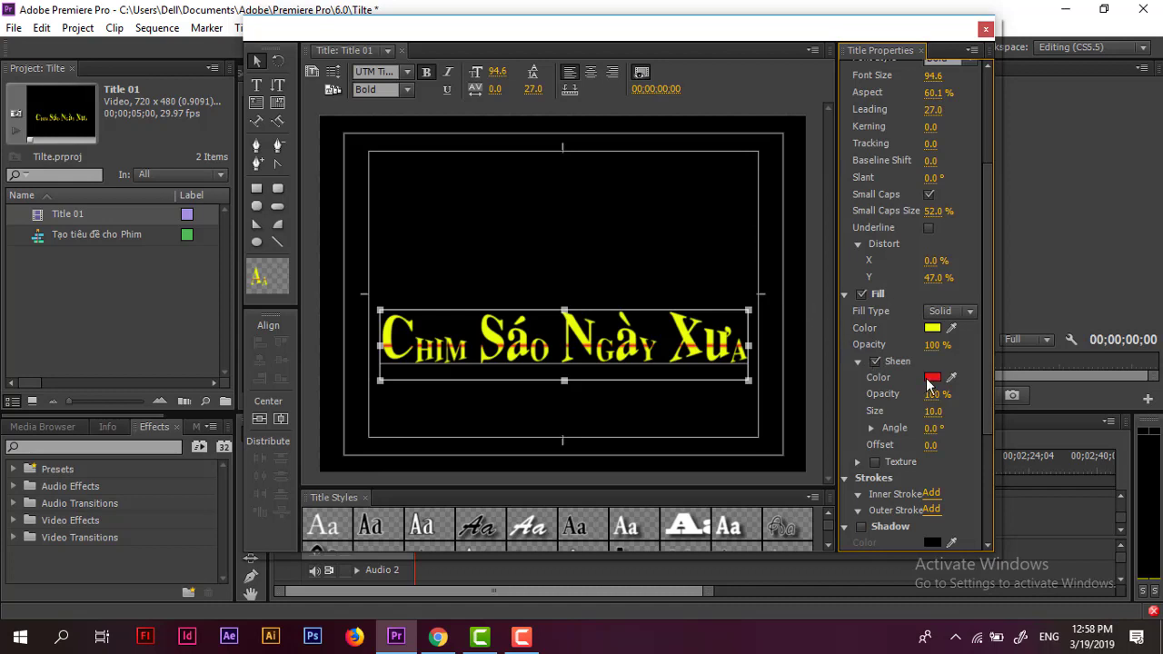
- Set the red sheen's size to 96
mouse_move(933, 410)
left_mouse_down()
mouse_move(990, 411)
mouse_move(886, 411)
mouse_move(997, 410)
mouse_move(930, 410)
left_mouse_up()
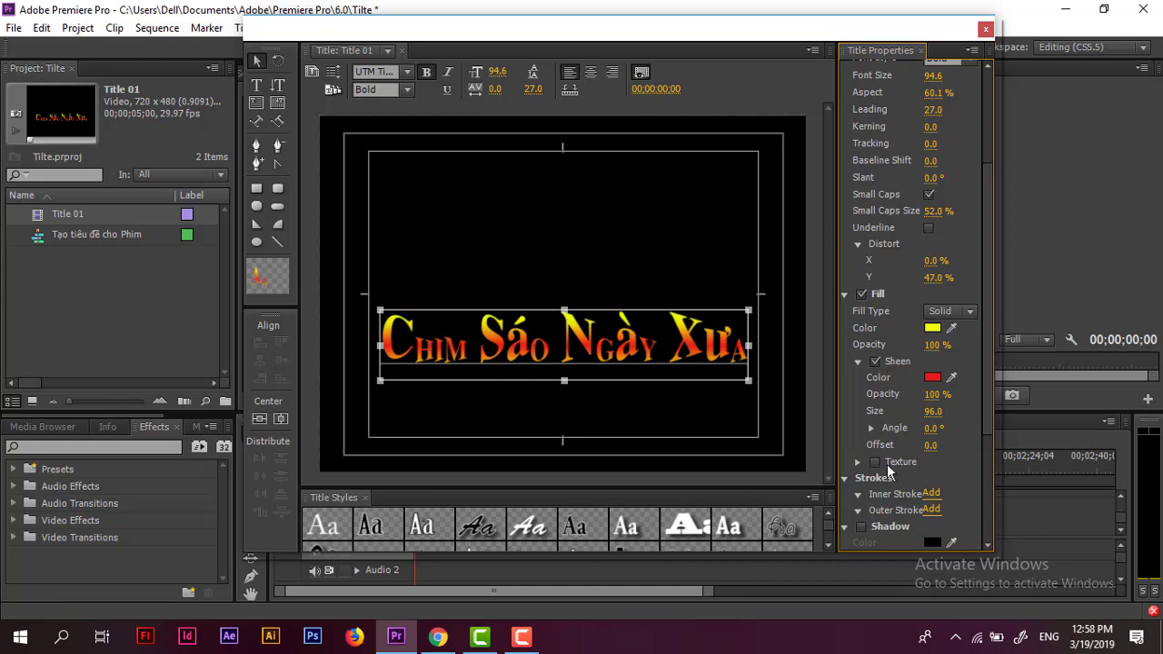
scroll(984, 427, "down", 2)
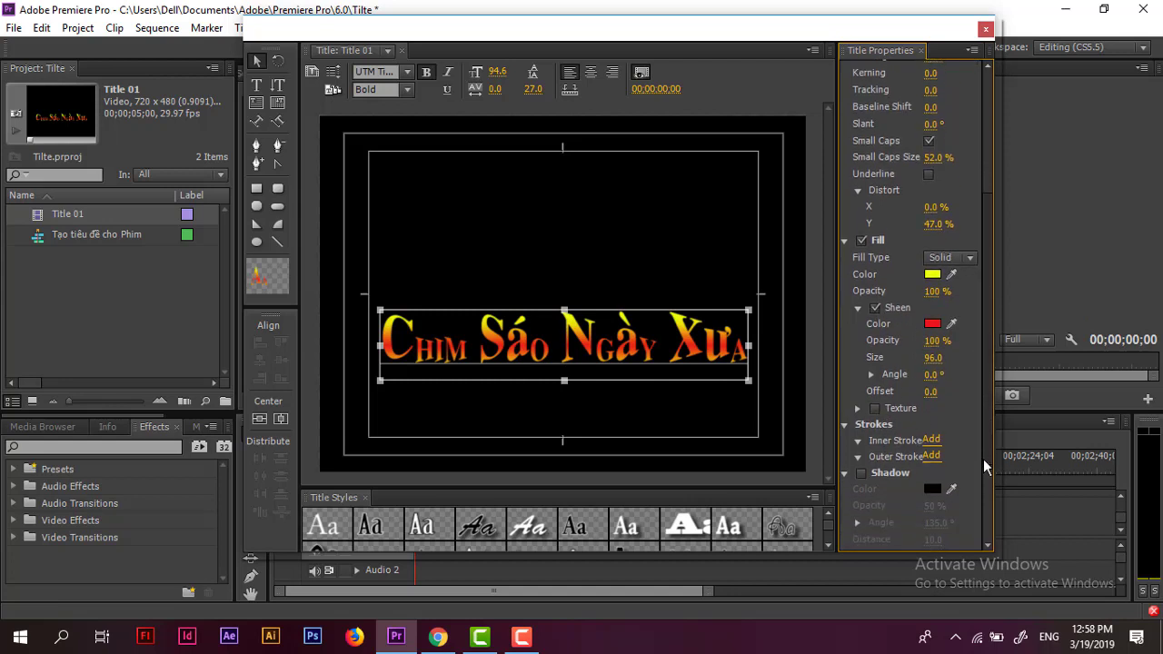
scroll(984, 465, "down", 1)
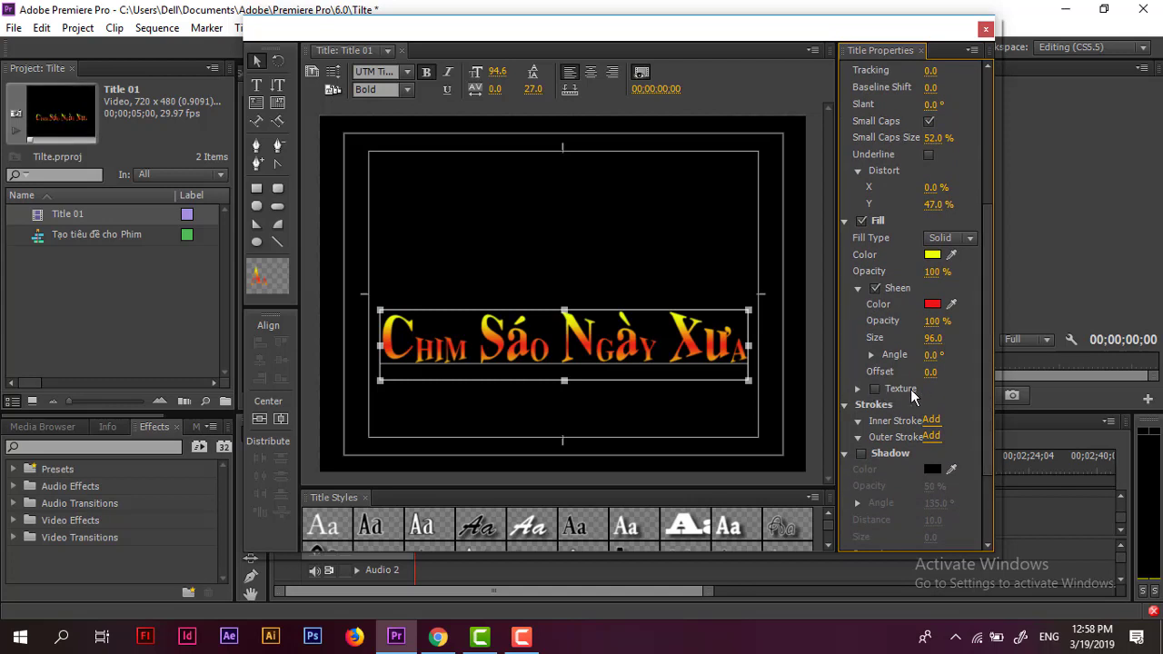
scroll(916, 398, "down", 1)
- Add a white (FFFFFF) Edge outer stroke of size 46 around the title
left_click(856, 279)
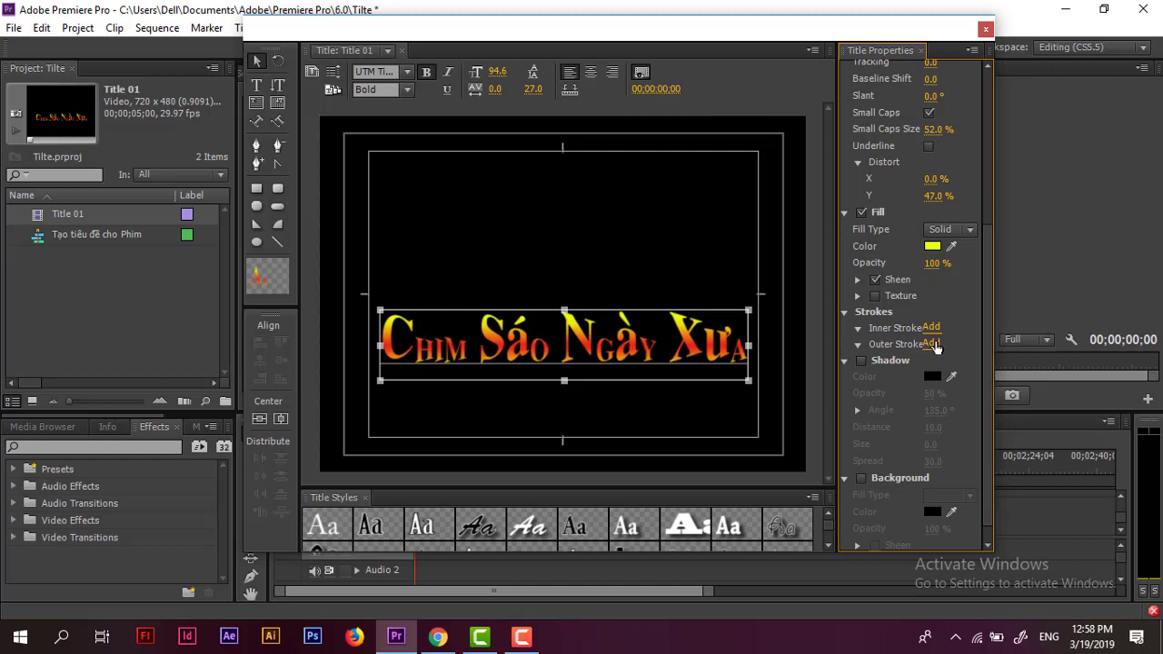
left_click(932, 345)
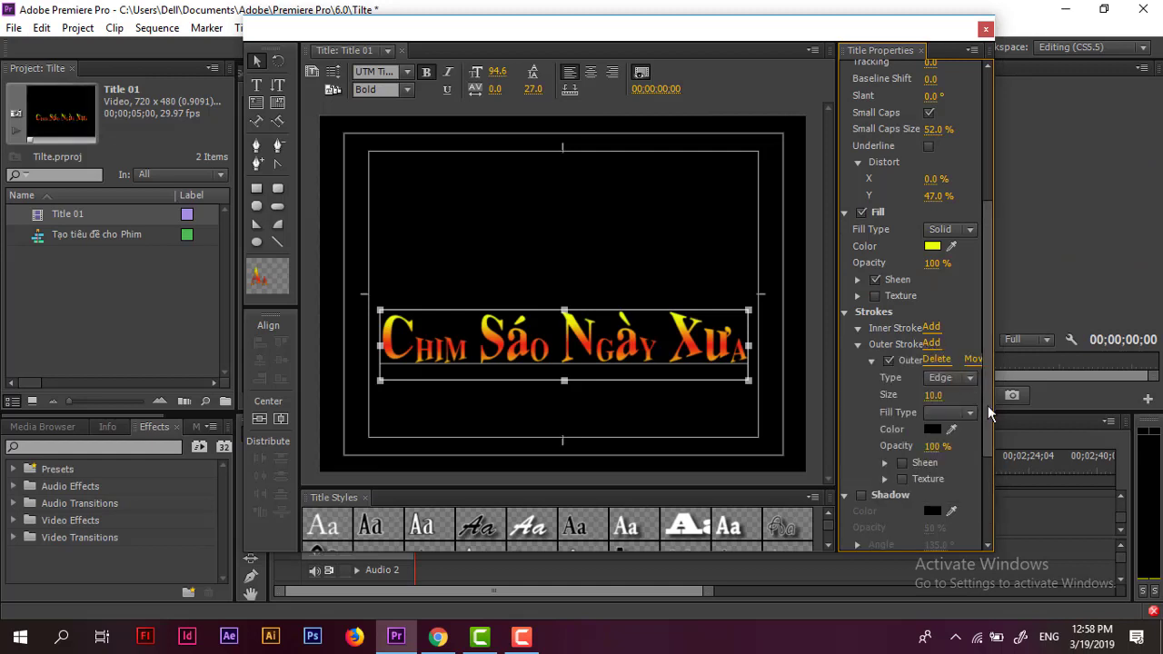
left_click_drag(994, 404, 1039, 401)
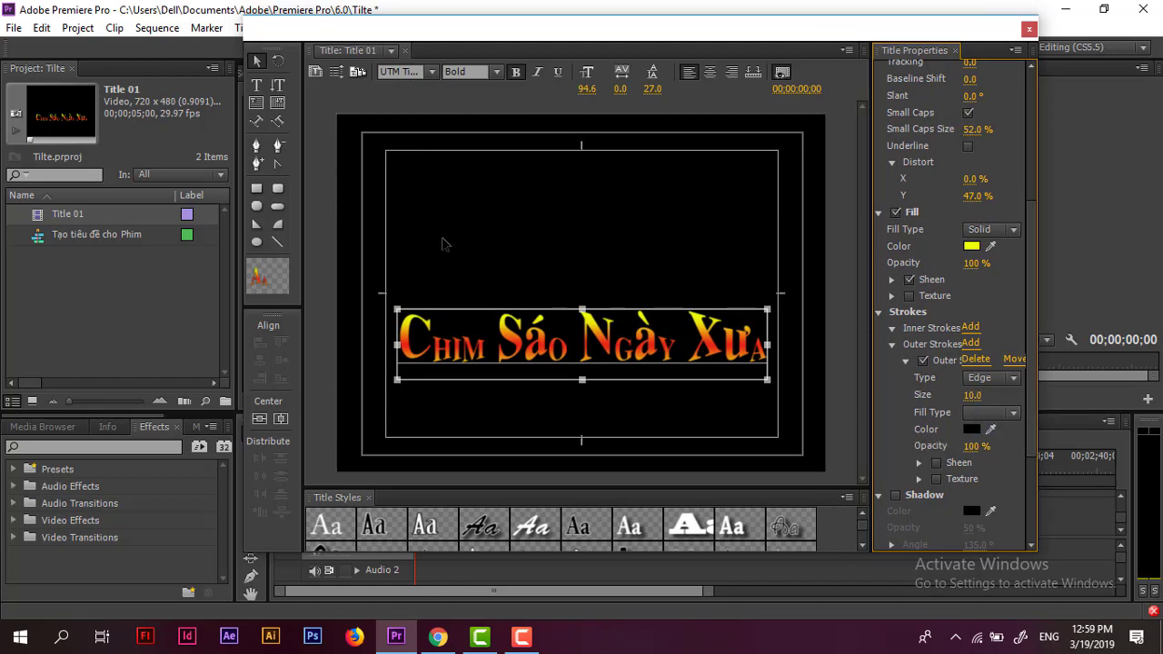
left_click(972, 430)
left_click(386, 454)
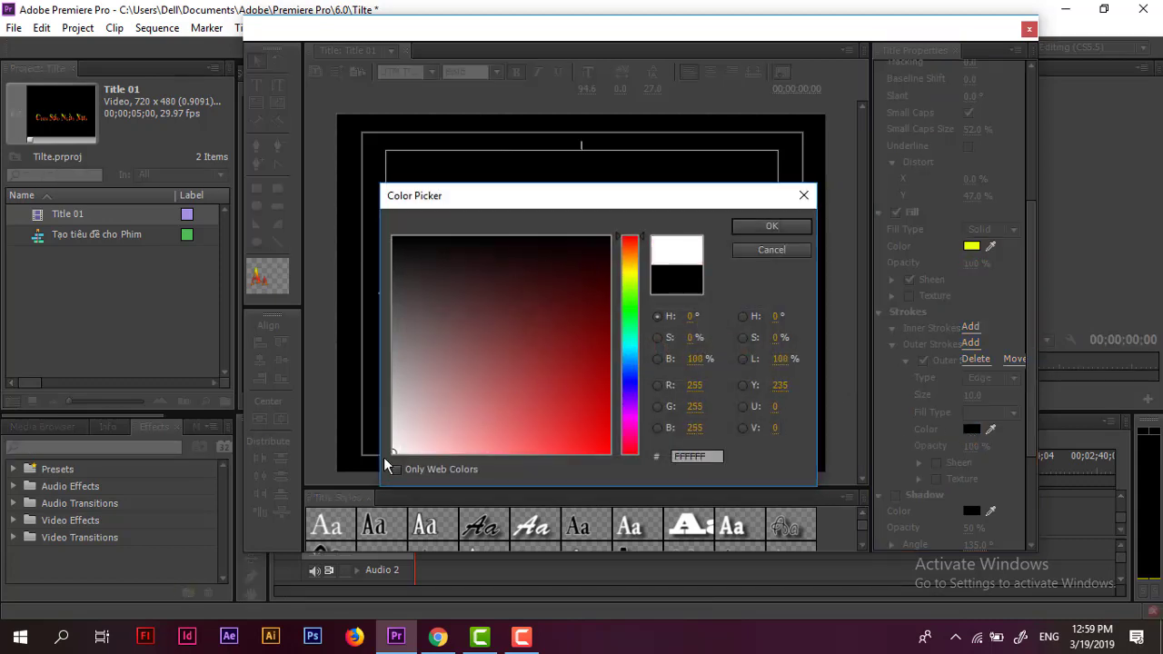
left_click(765, 229)
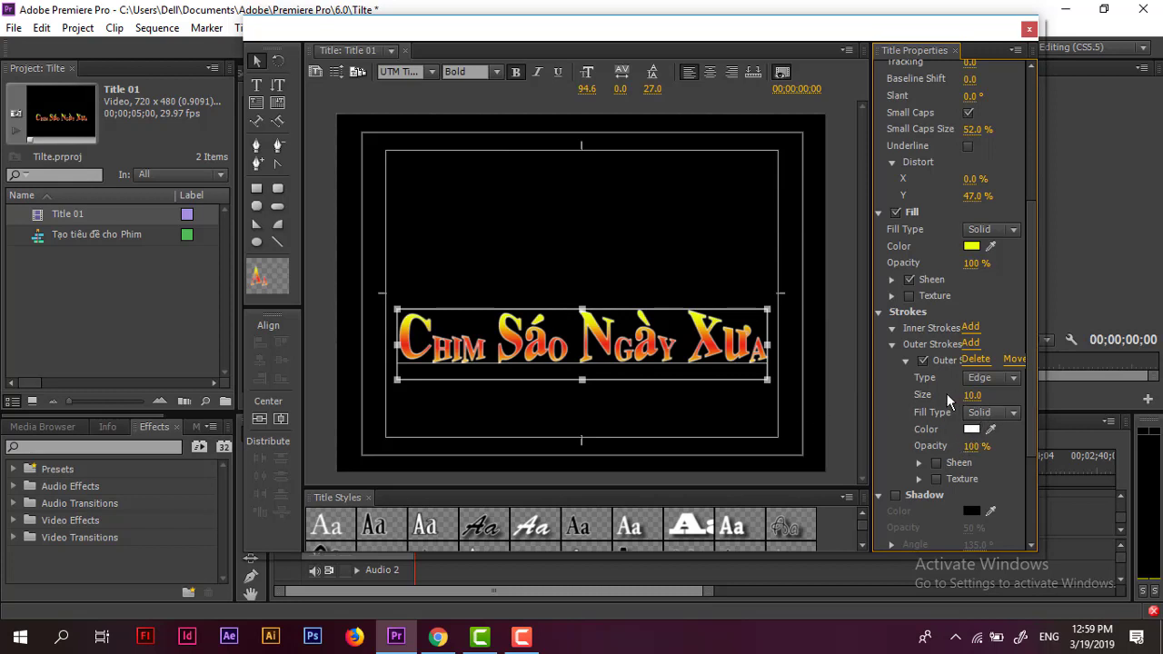
left_click_drag(997, 394, 1030, 394)
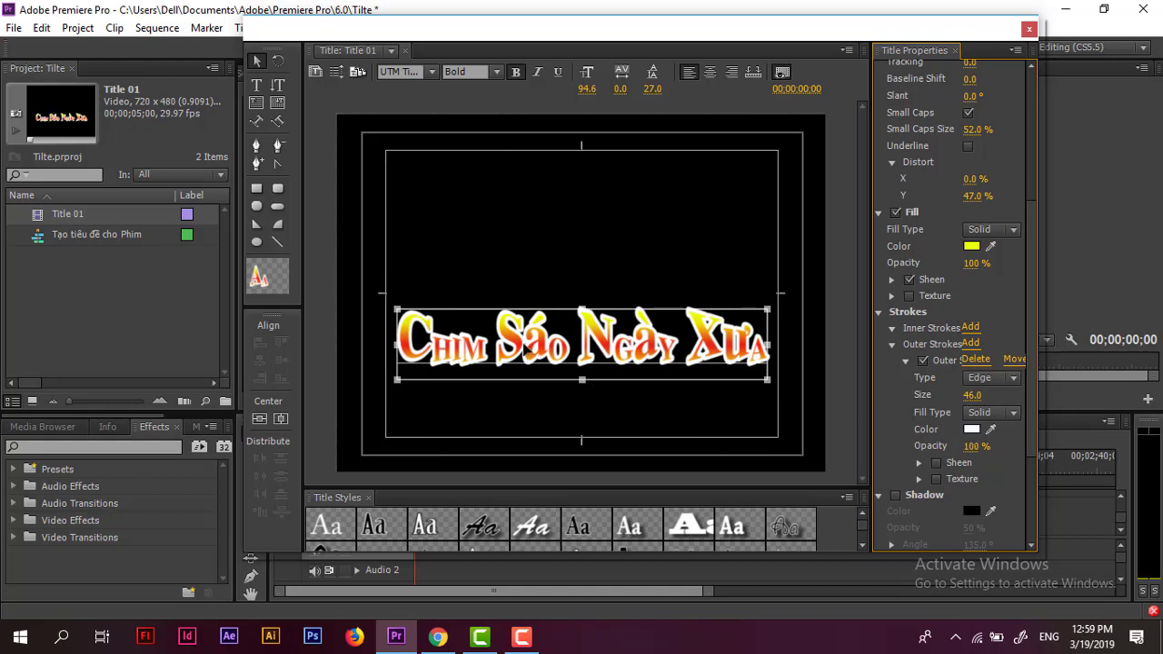
- Try the Depth and Drop Face outer stroke types and adjust the depth size
left_click(1009, 378)
left_click(1014, 394)
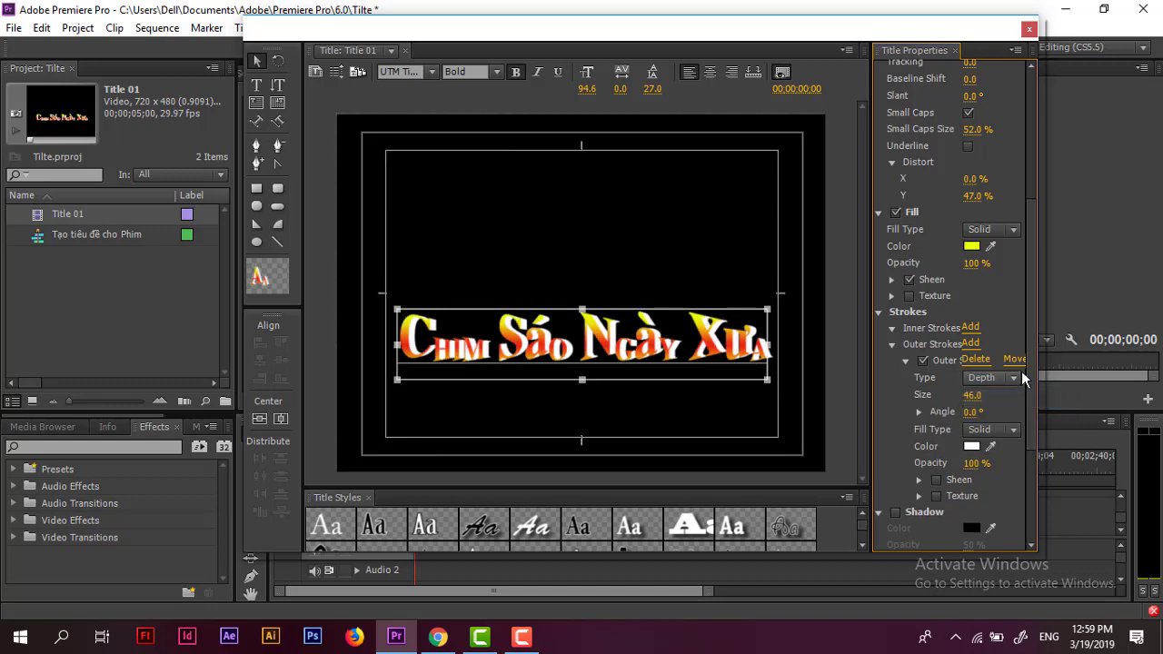
left_click(1021, 371)
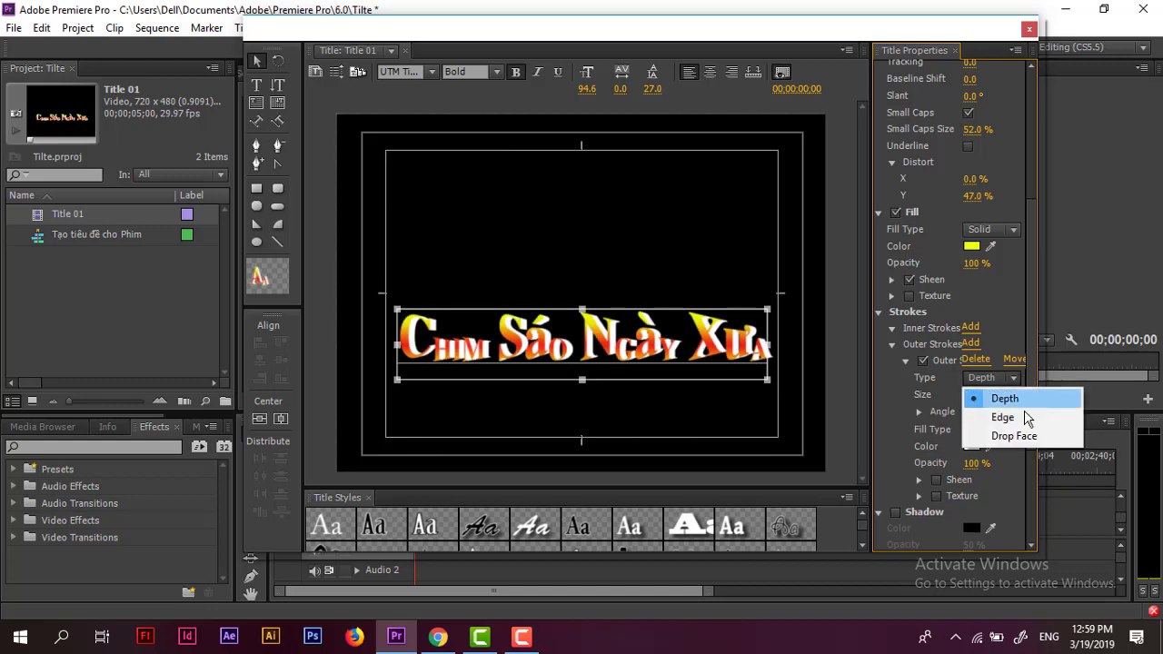
left_click(1010, 432)
left_click(1017, 380)
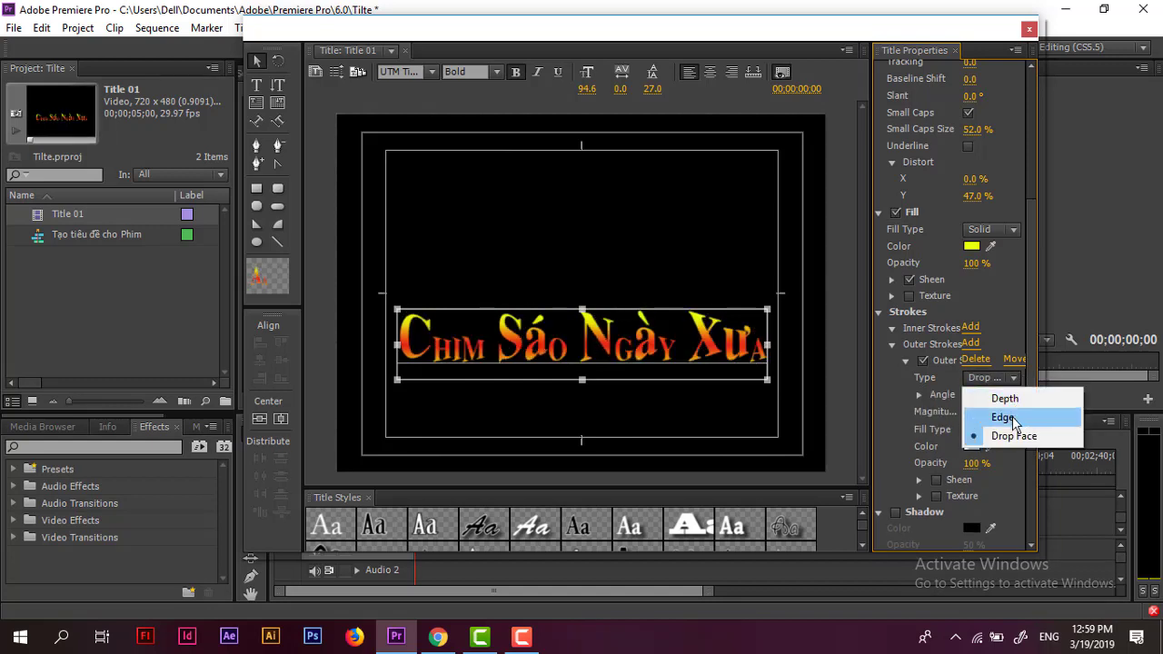
left_click(1003, 417)
left_click(1017, 379)
left_click(1014, 400)
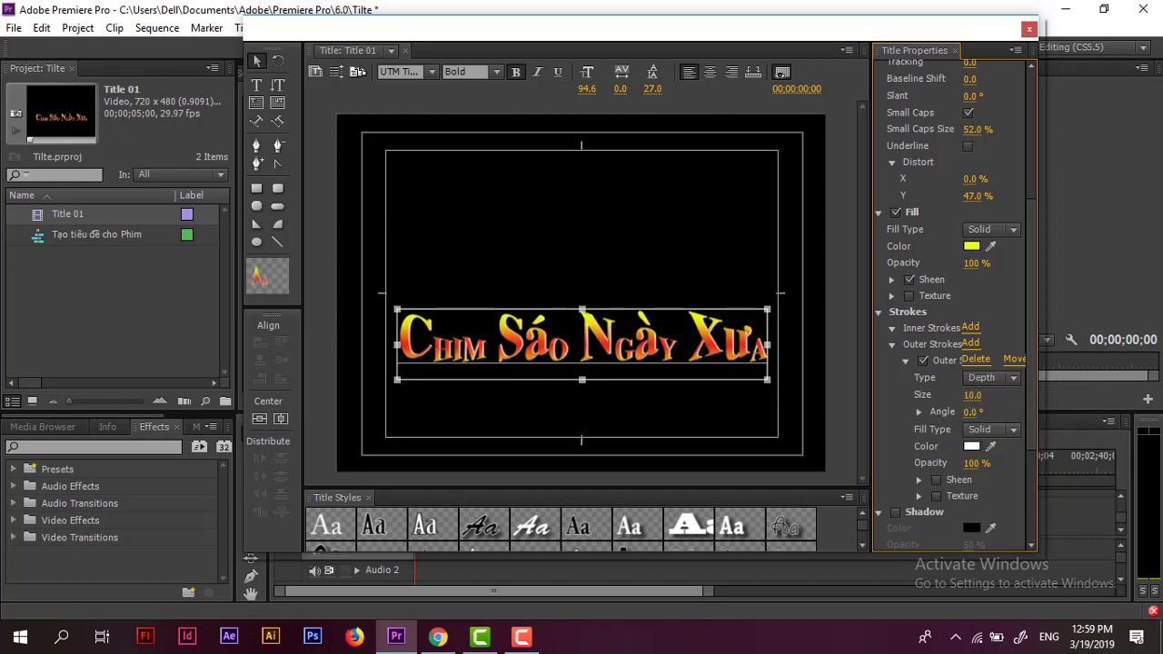
left_click_drag(970, 395, 979, 395)
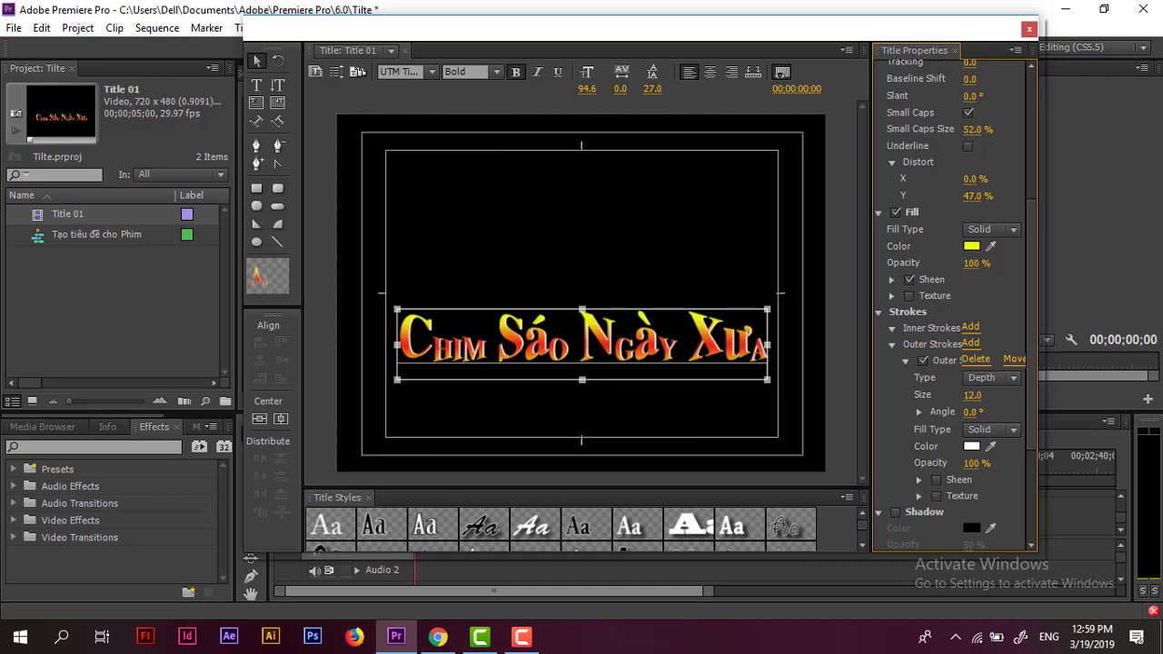
- Set the stroke back to Edge at size 57, lower the title, and turn Outer off
left_click(998, 376)
left_click(1002, 417)
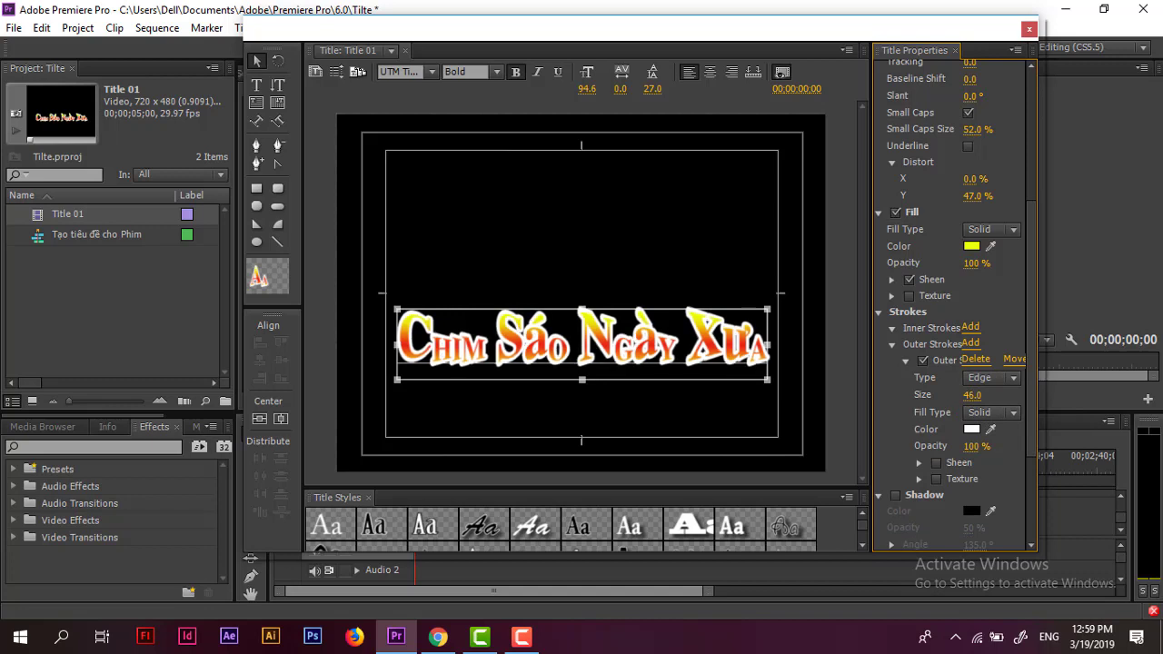
left_click_drag(971, 395, 986, 395)
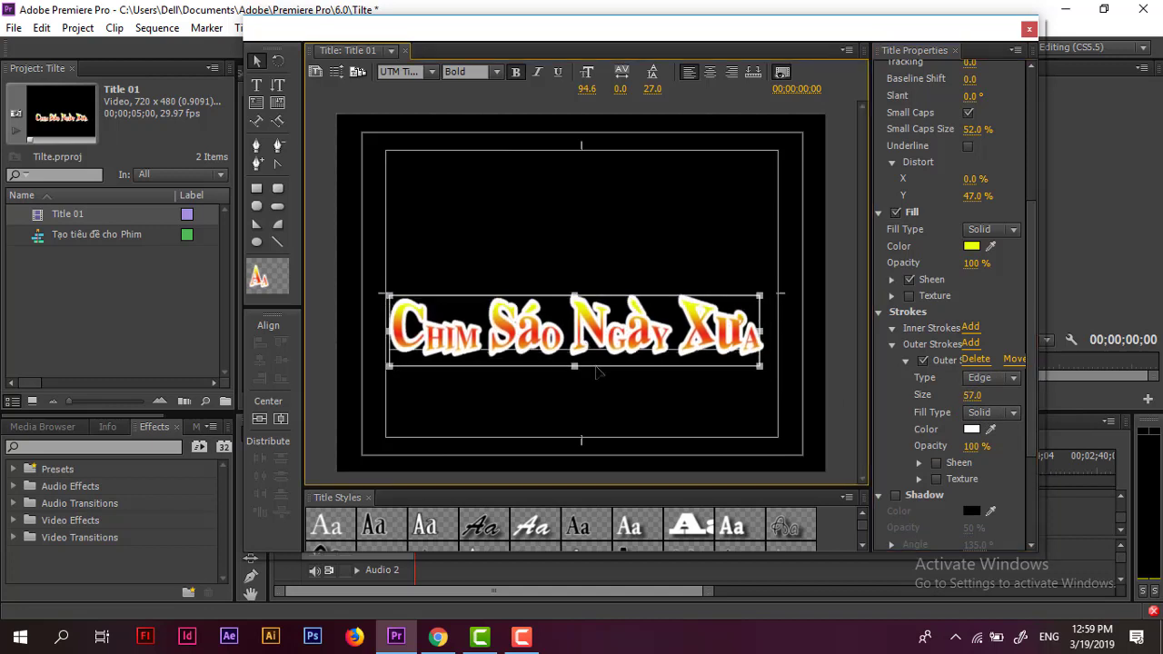
left_click_drag(589, 349, 594, 377)
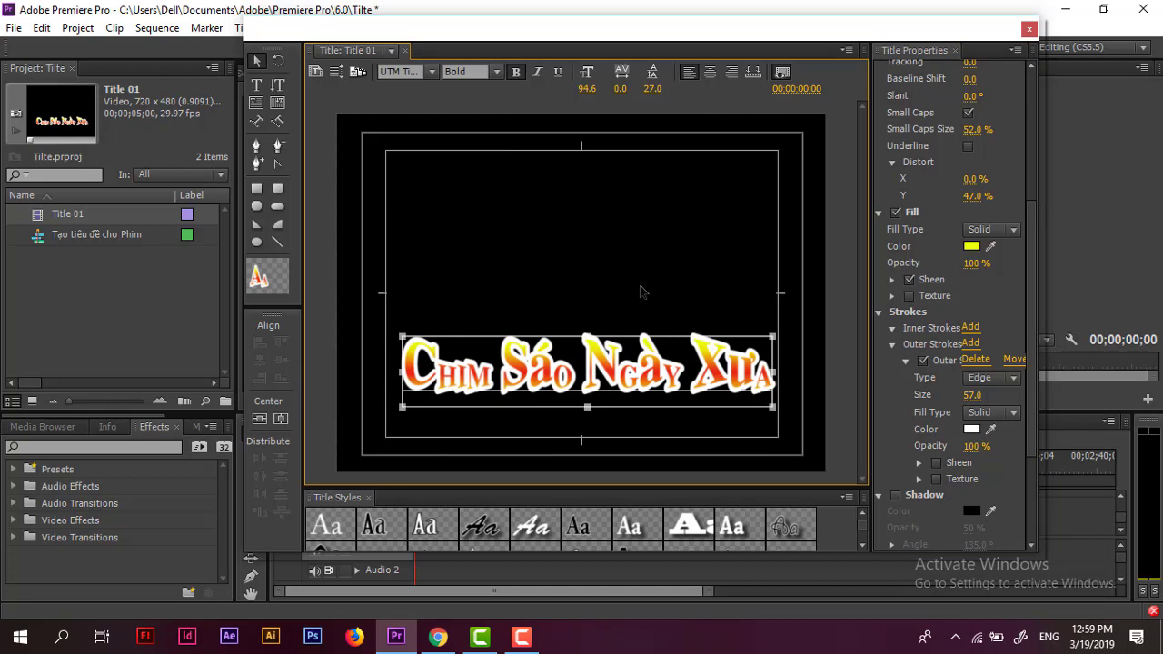
left_click(922, 362)
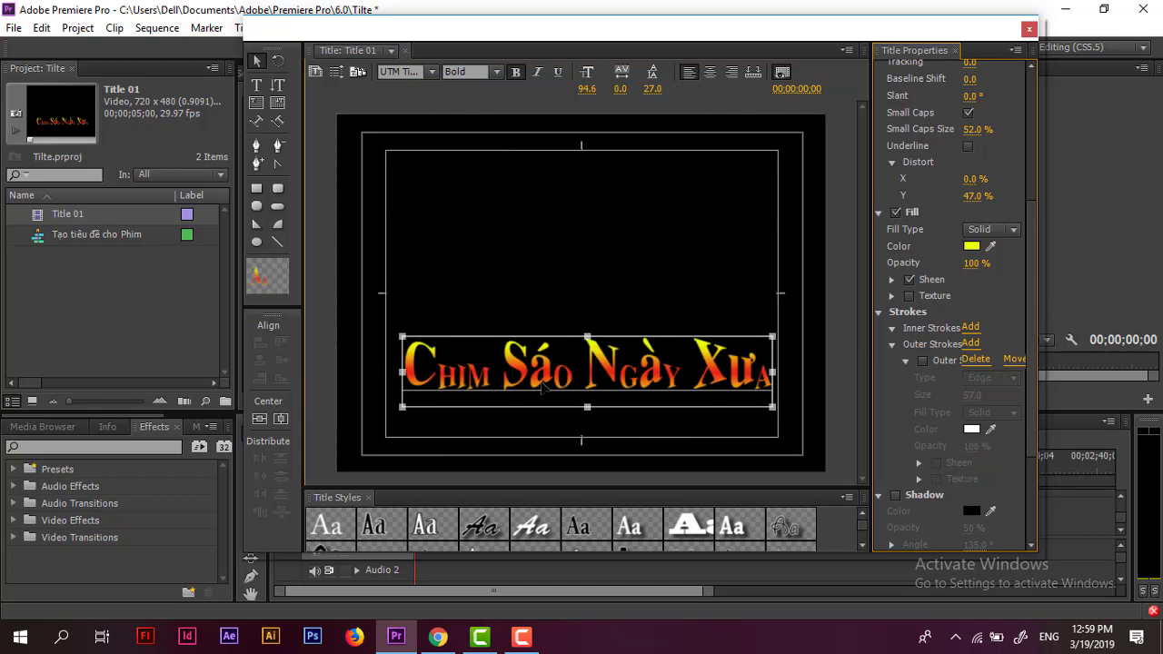
- Raise the title, re-enable the white outer stroke at 69% opacity, and reveal the Shadow and Background settings
left_click_drag(495, 393, 493, 279)
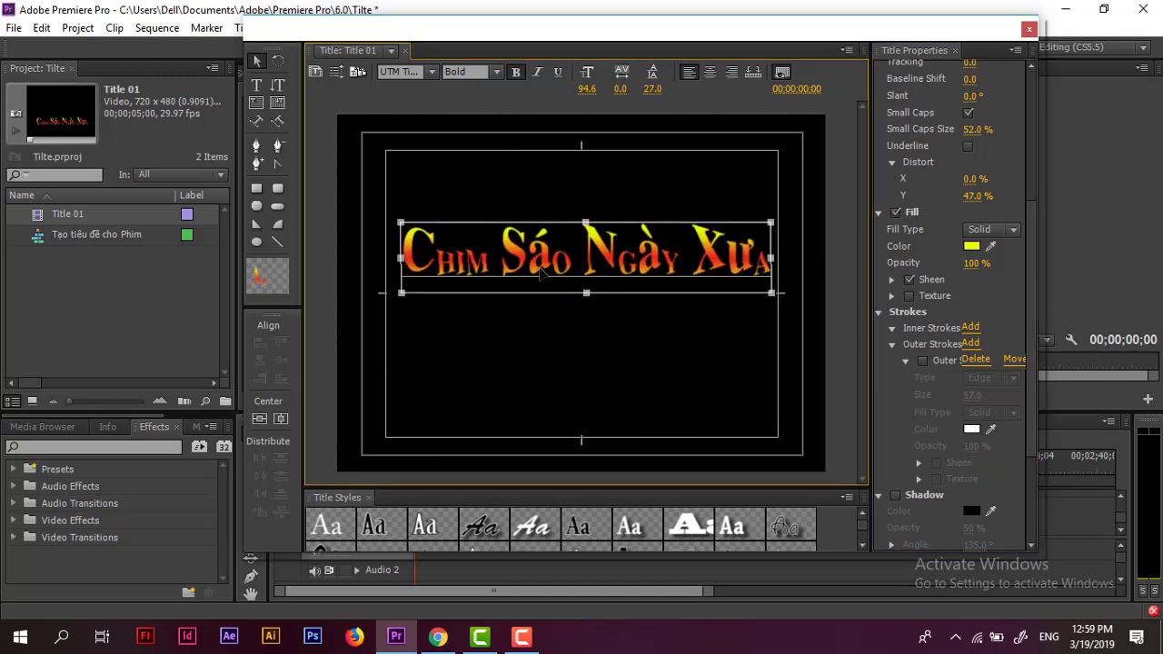
left_click(922, 360)
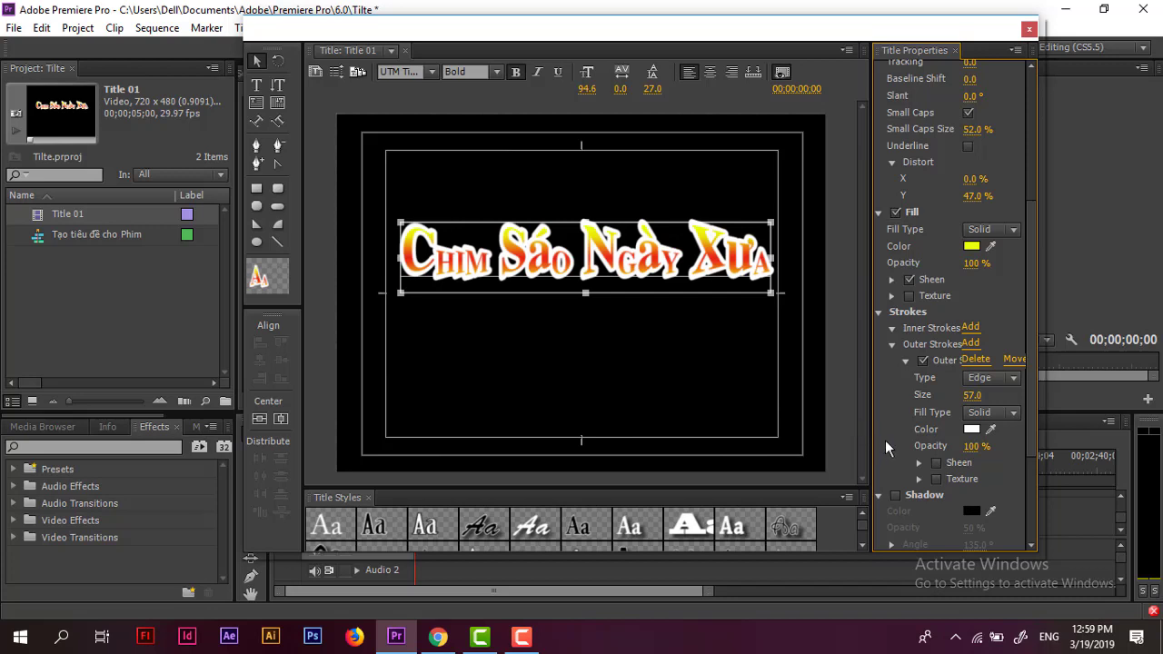
mouse_move(970, 446)
left_mouse_down()
mouse_move(920, 446)
mouse_move(990, 447)
left_mouse_up()
left_click_drag(1043, 481, 1047, 481)
scroll(1033, 503, "down", 2)
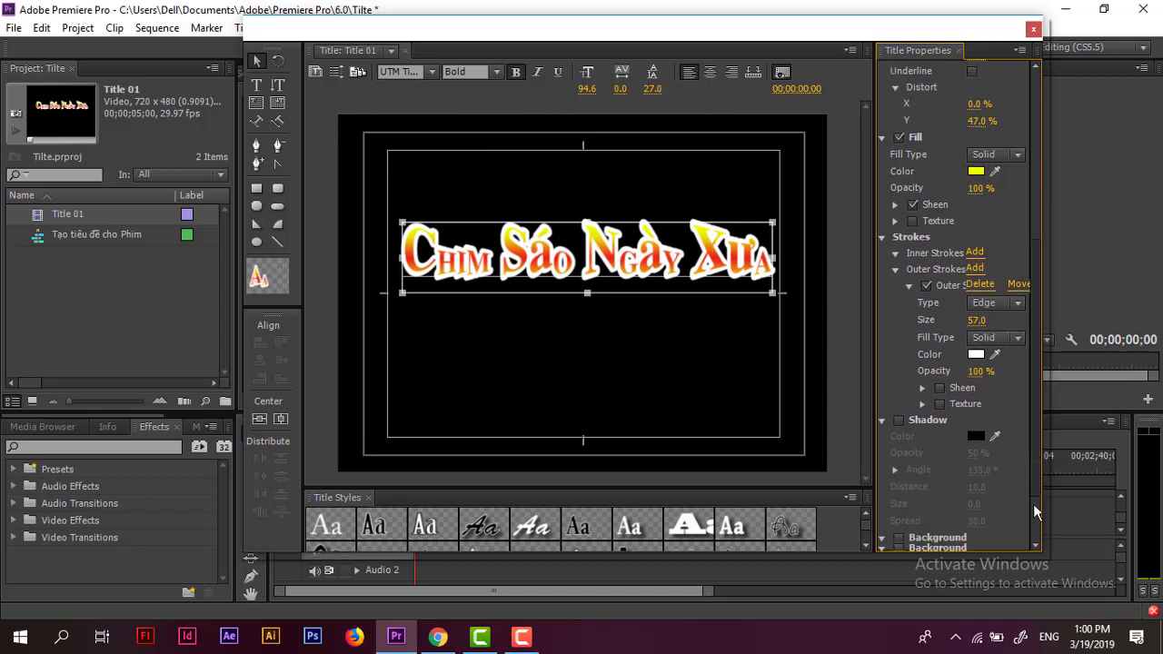
scroll(941, 442, "down", 3)
- Leave the drop shadow off and enable a Background behind the title
left_click(894, 357)
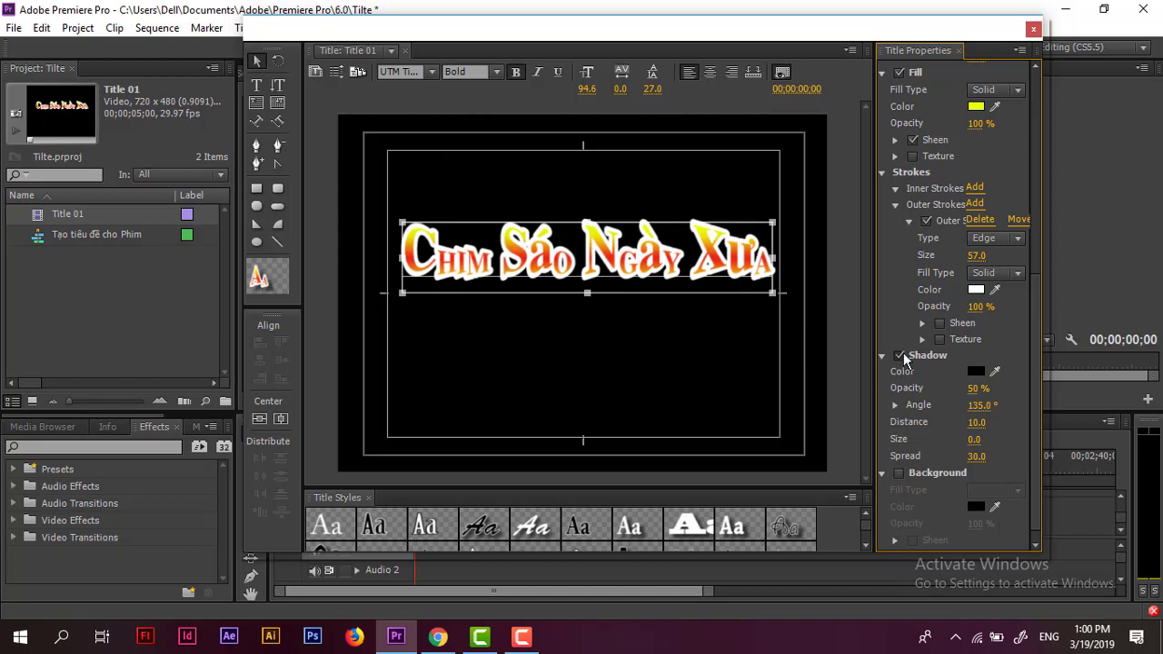
left_click(900, 357)
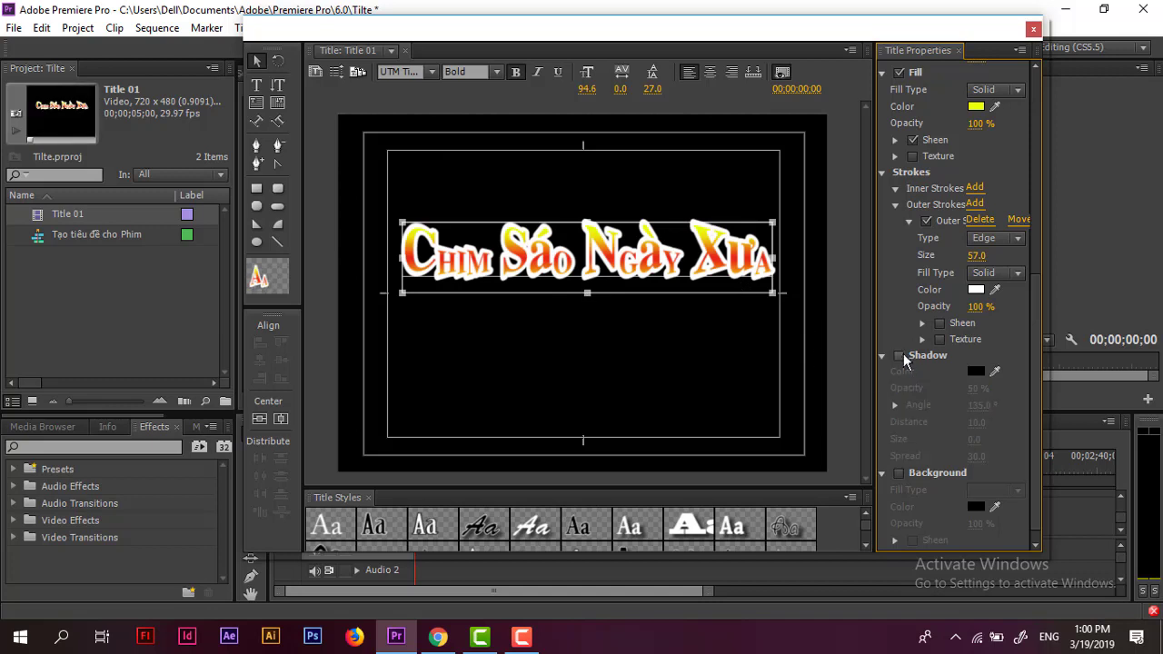
left_click(899, 473)
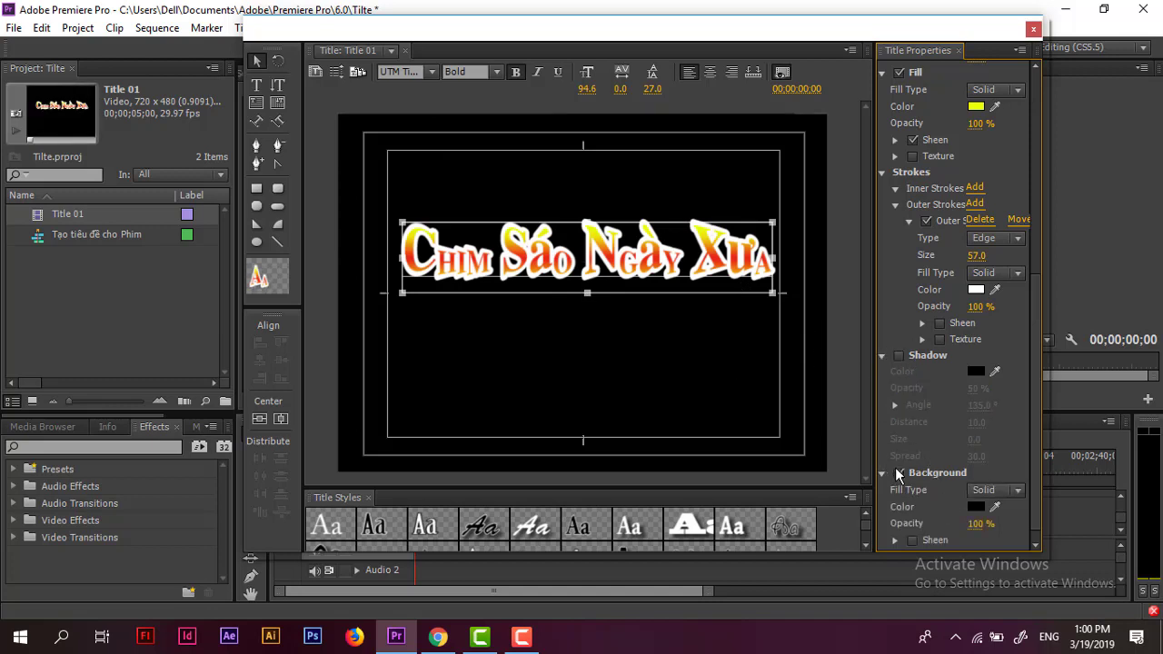
left_click(898, 474)
scroll(1034, 460, "down", 1)
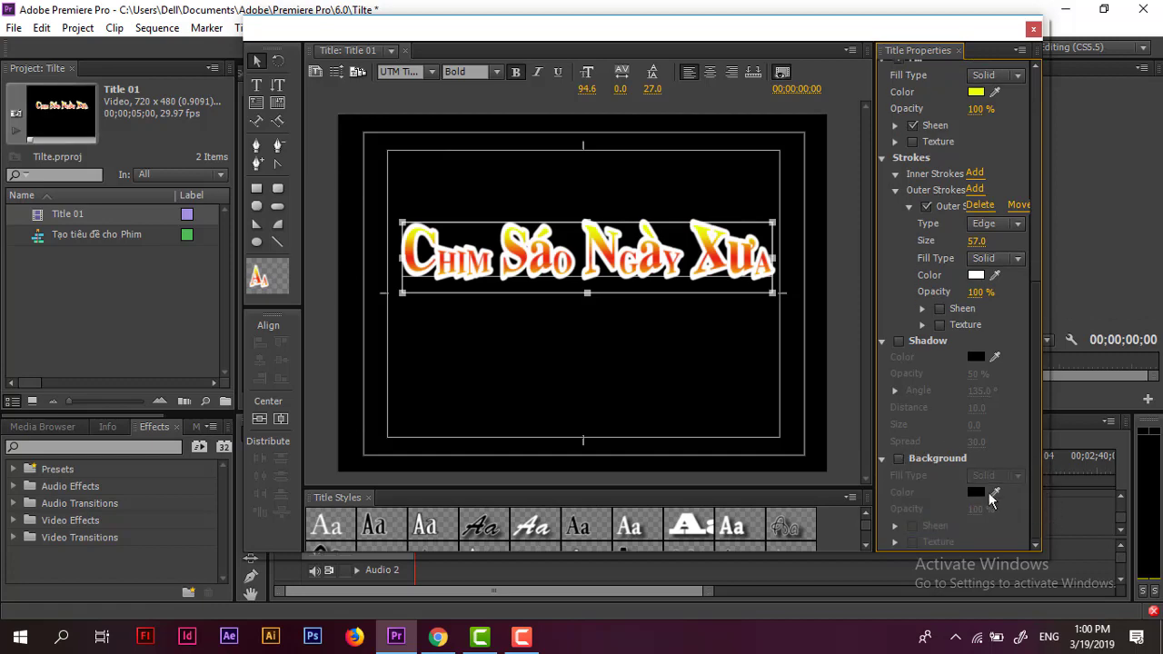
left_click(897, 459)
- Set the title background colour to a saturated cyan
left_click(975, 491)
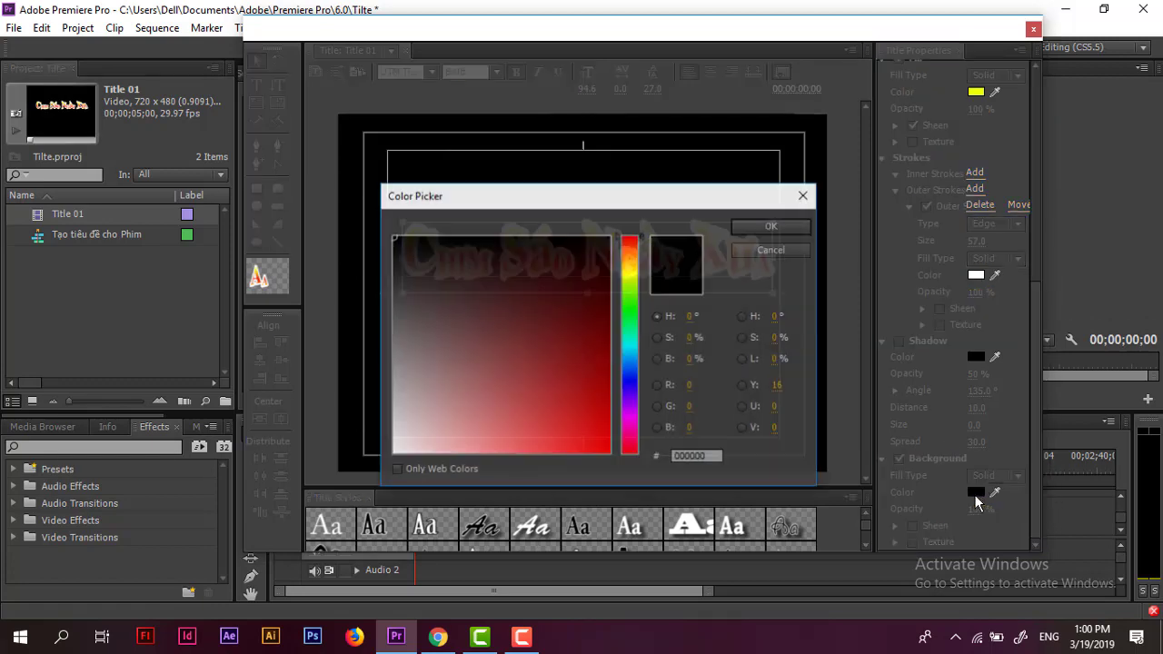
left_click(608, 439)
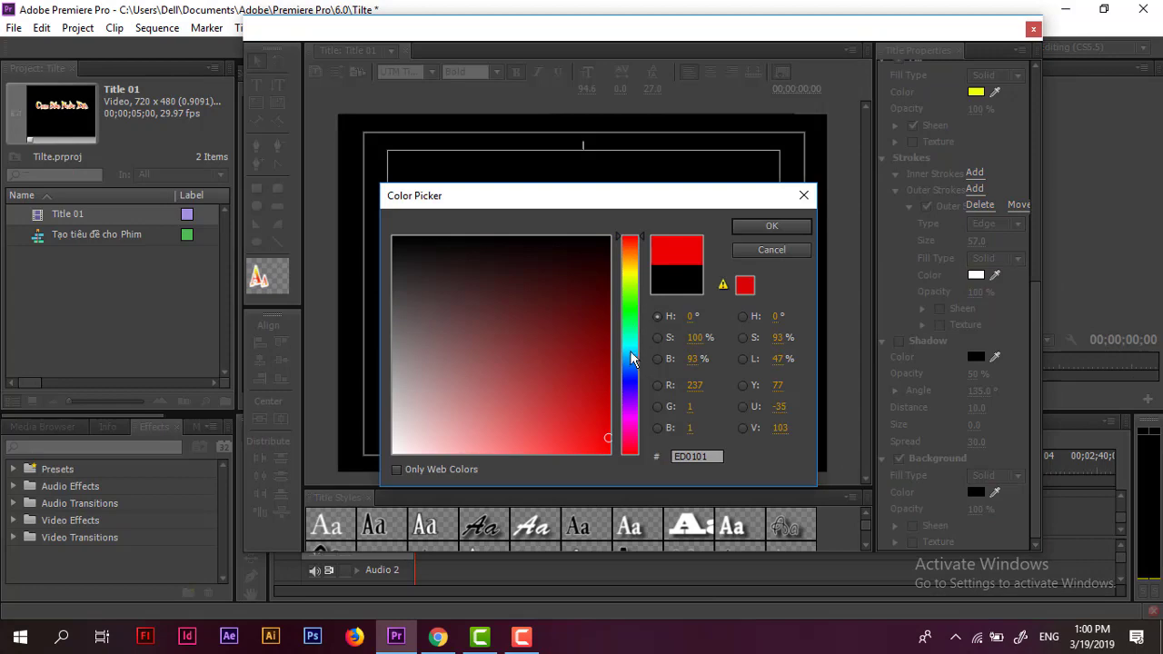
left_click(629, 351)
left_click(603, 430)
left_click(768, 229)
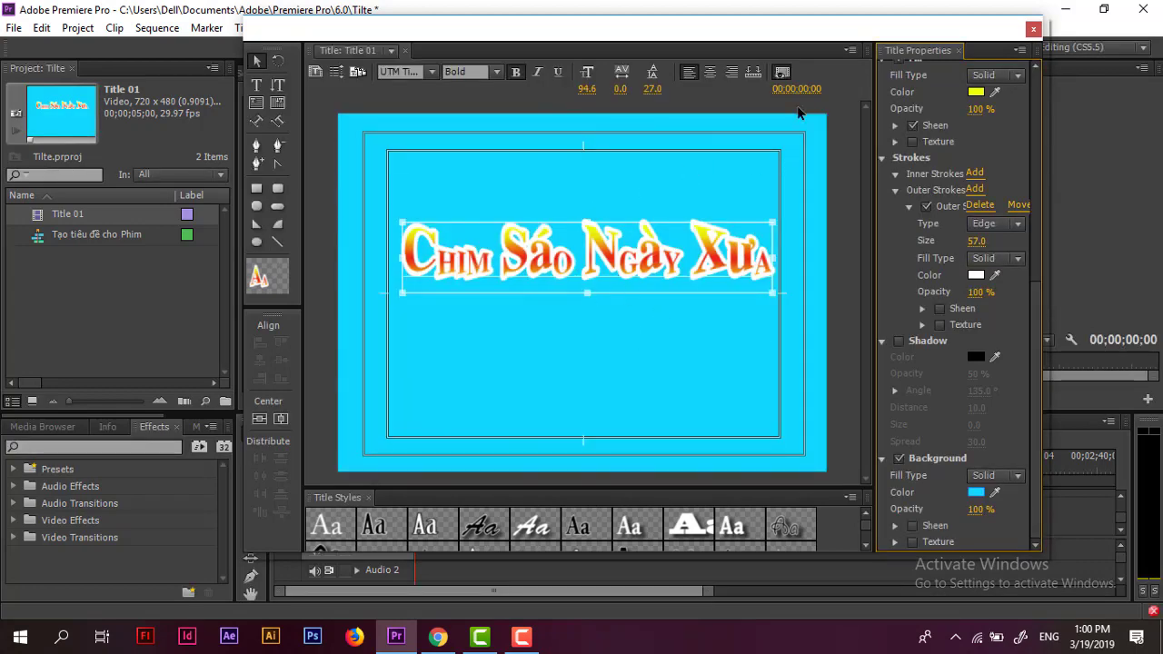
- Change the background colour to pure black (000000)
left_click_drag(810, 35, 789, 28)
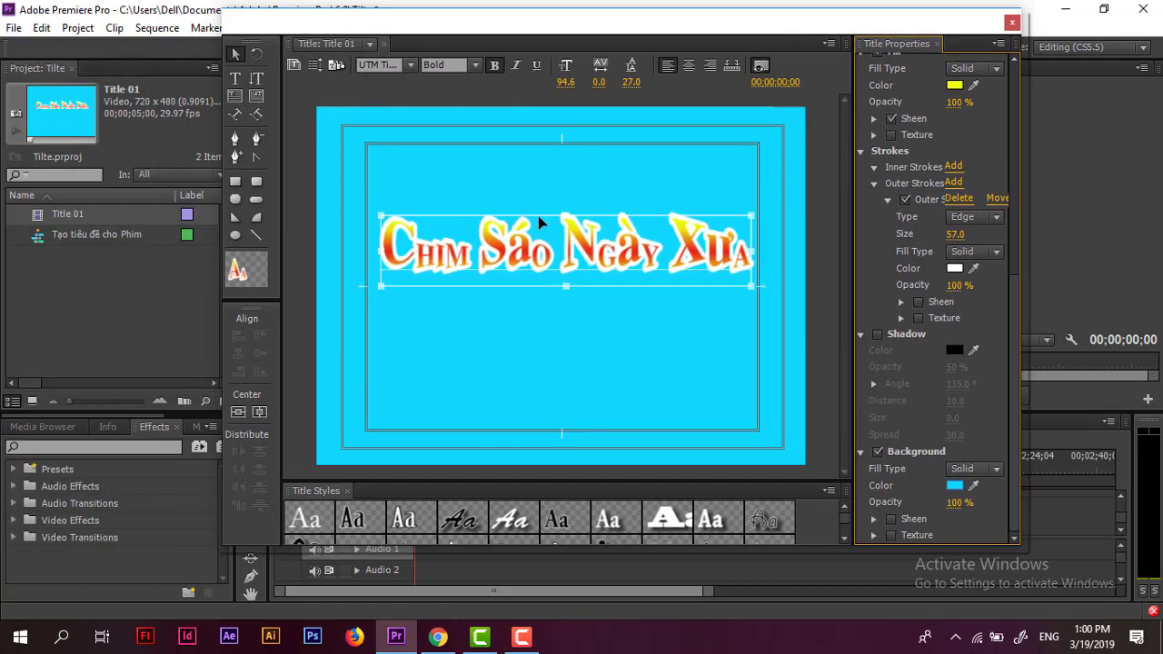
left_click(954, 485)
left_click_drag(428, 273, 395, 242)
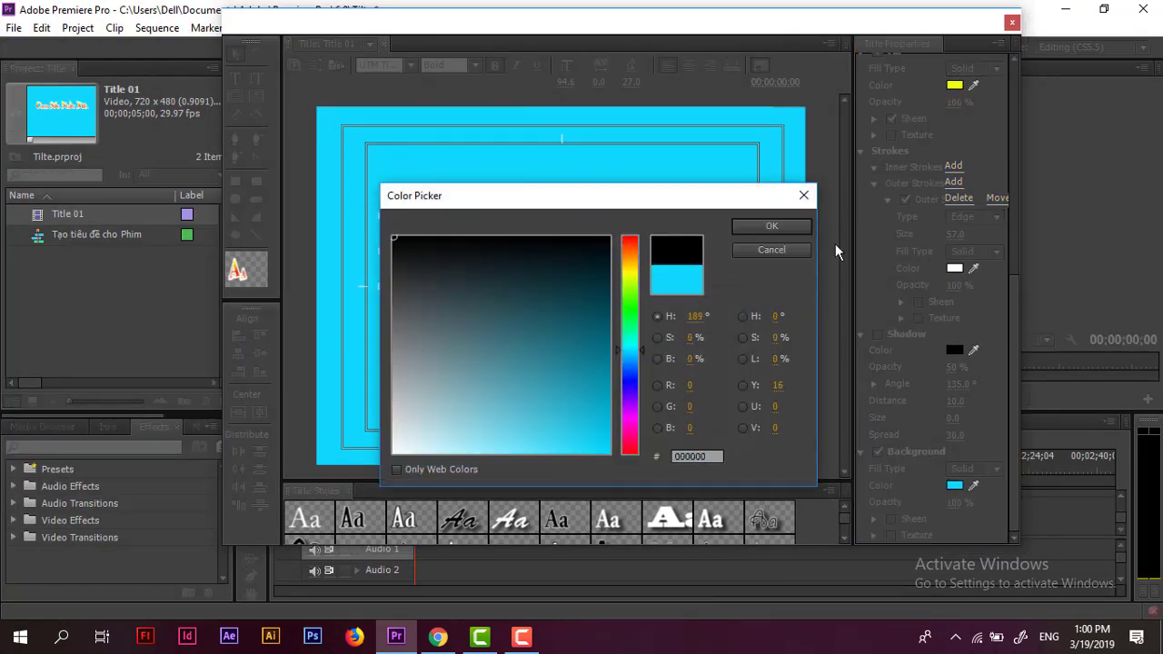
left_click(772, 226)
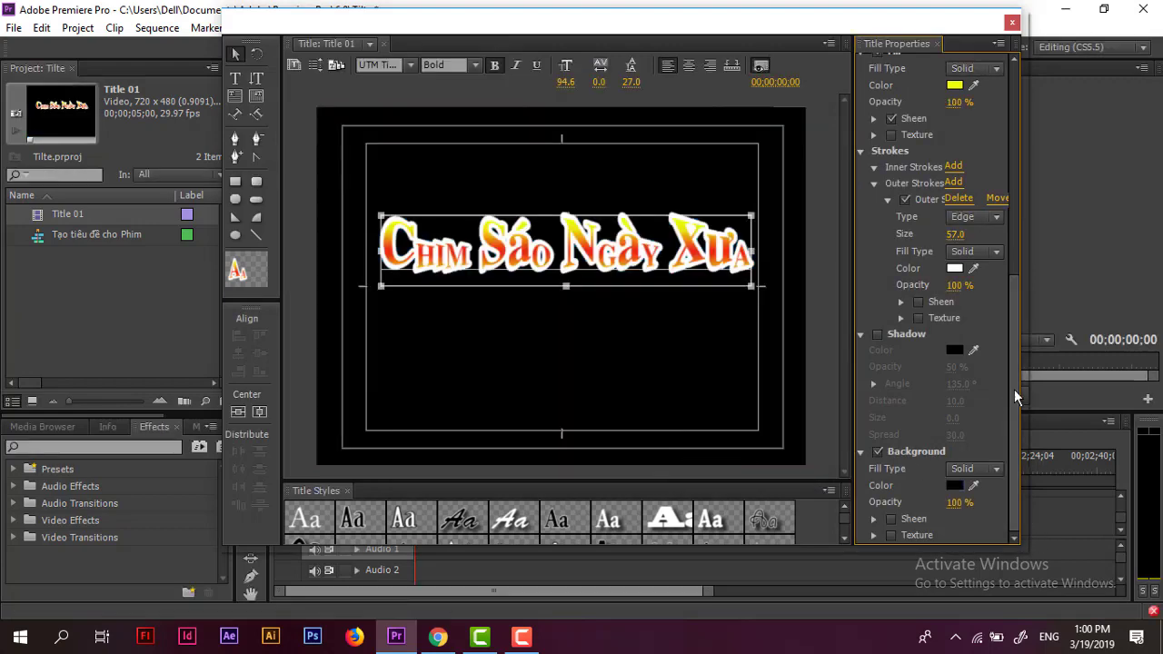
- Nudge the title text slightly left and set its fill type to Linear Gradient
scroll(1014, 341, "up", 8)
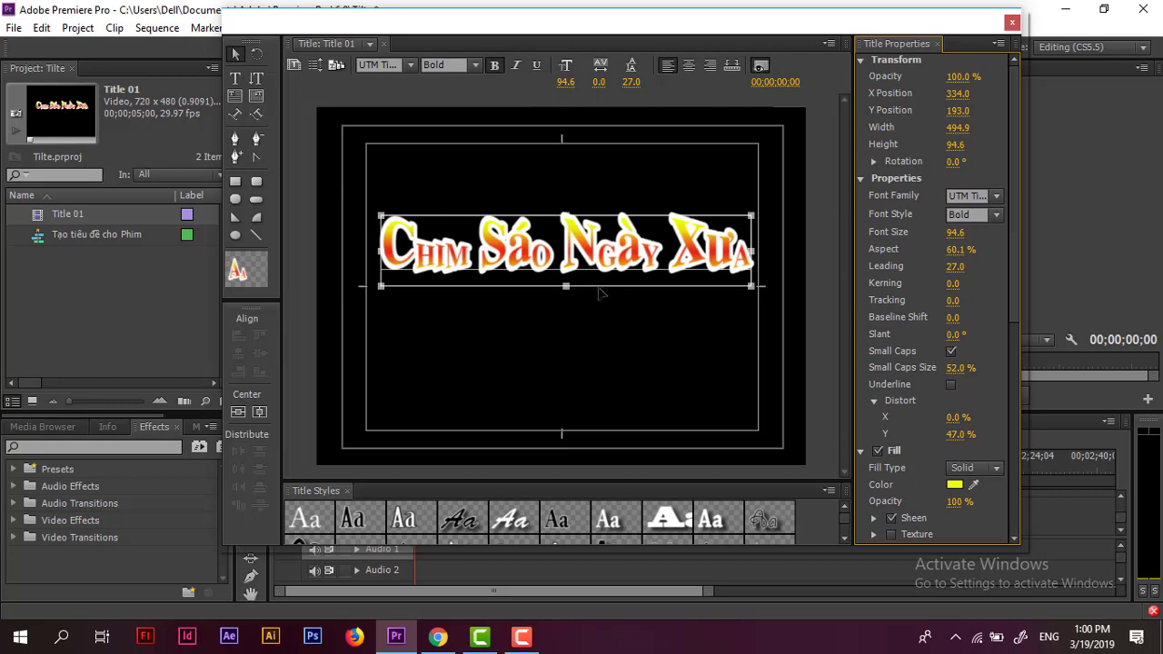
left_click_drag(603, 270, 597, 268)
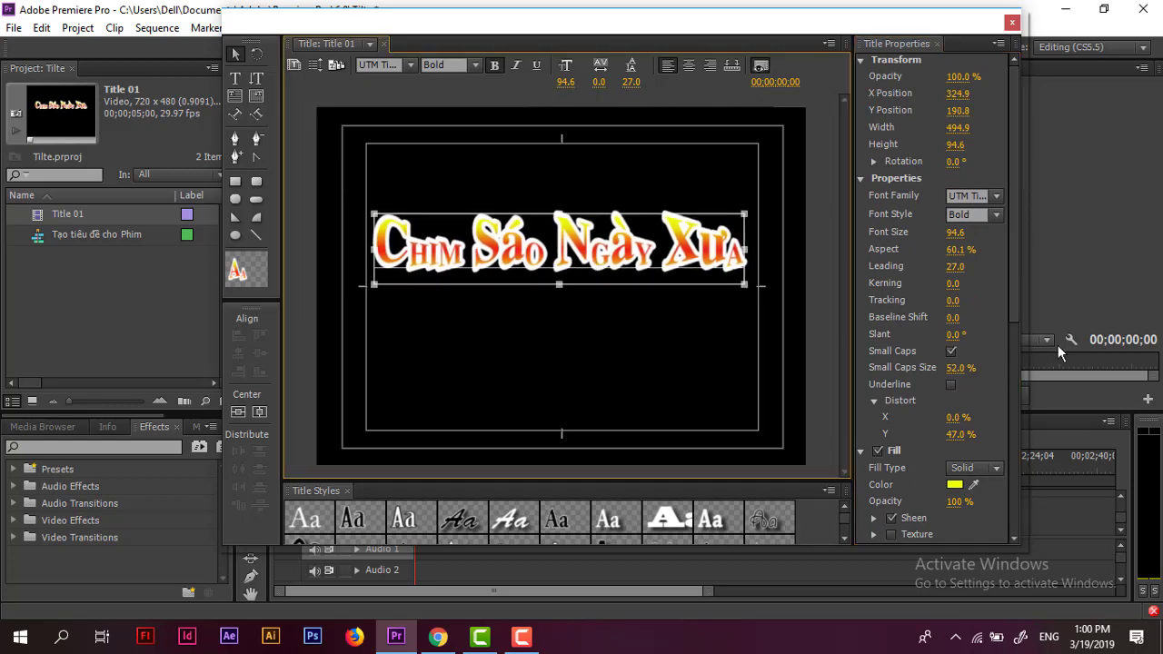
left_click_drag(1013, 289, 1016, 347)
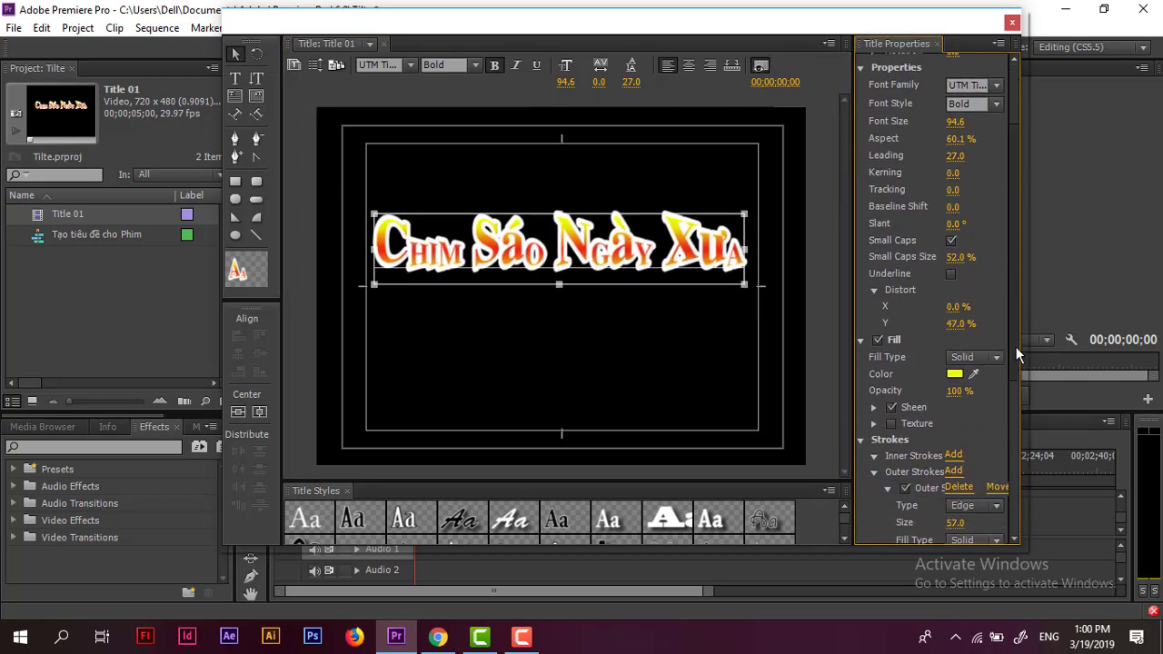
left_click(859, 439)
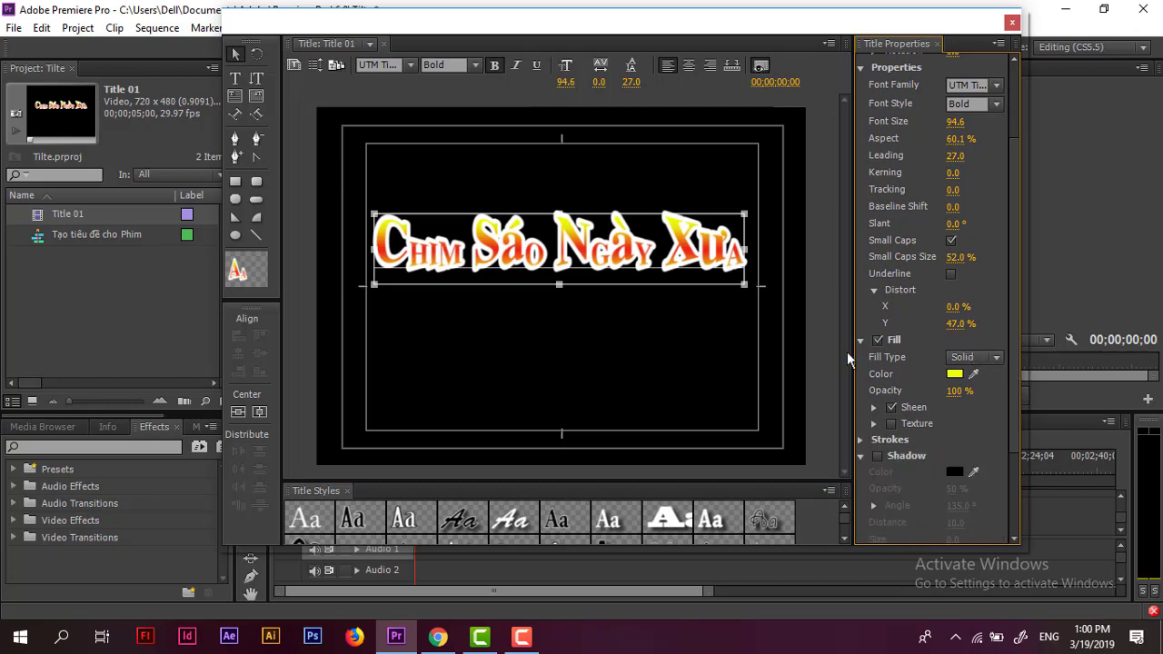
left_click(996, 357)
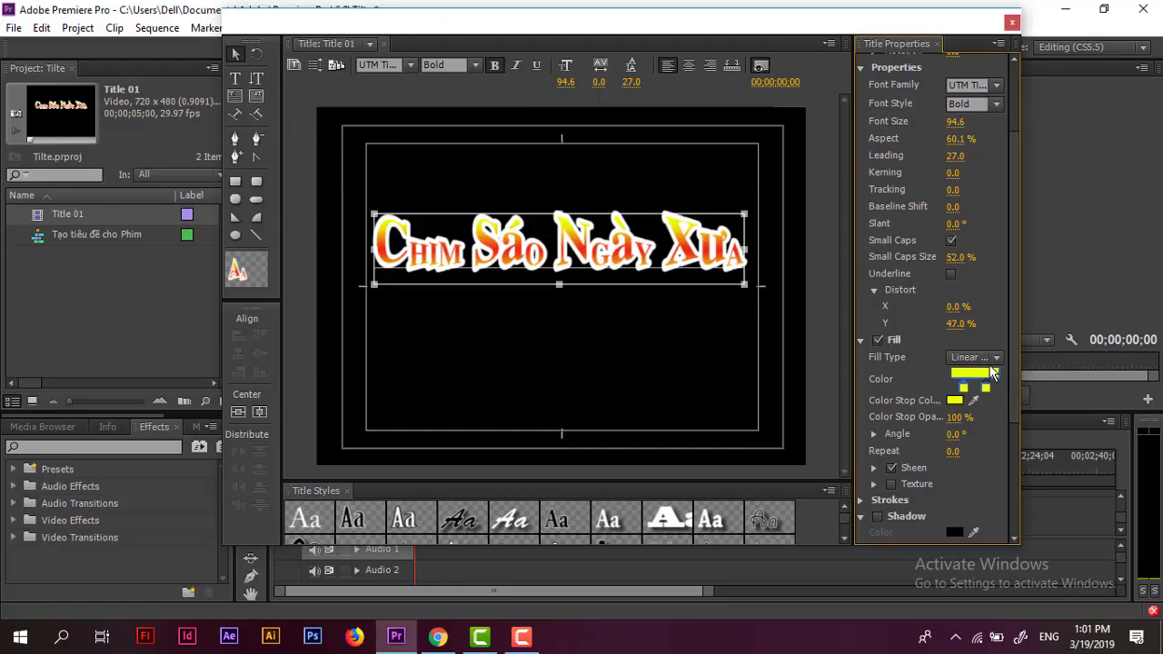
left_click(986, 358)
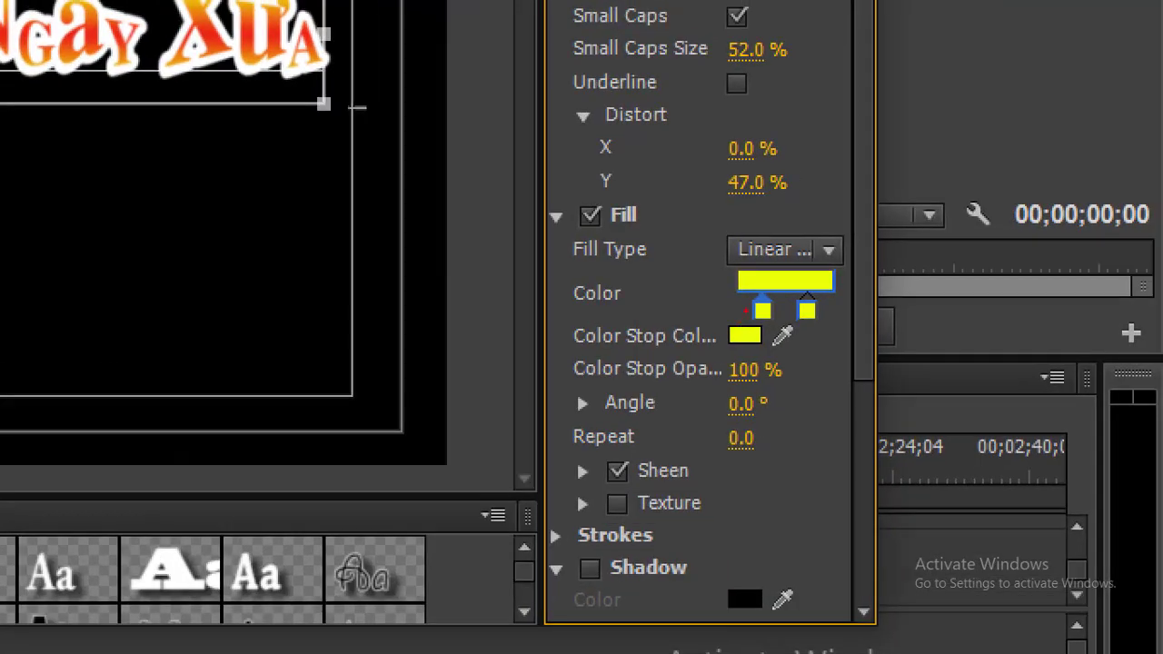
- Make the left gradient stop red FF0943, turn off Sheen, and slide the yellow stop right
left_click_drag(752, 256, 771, 287)
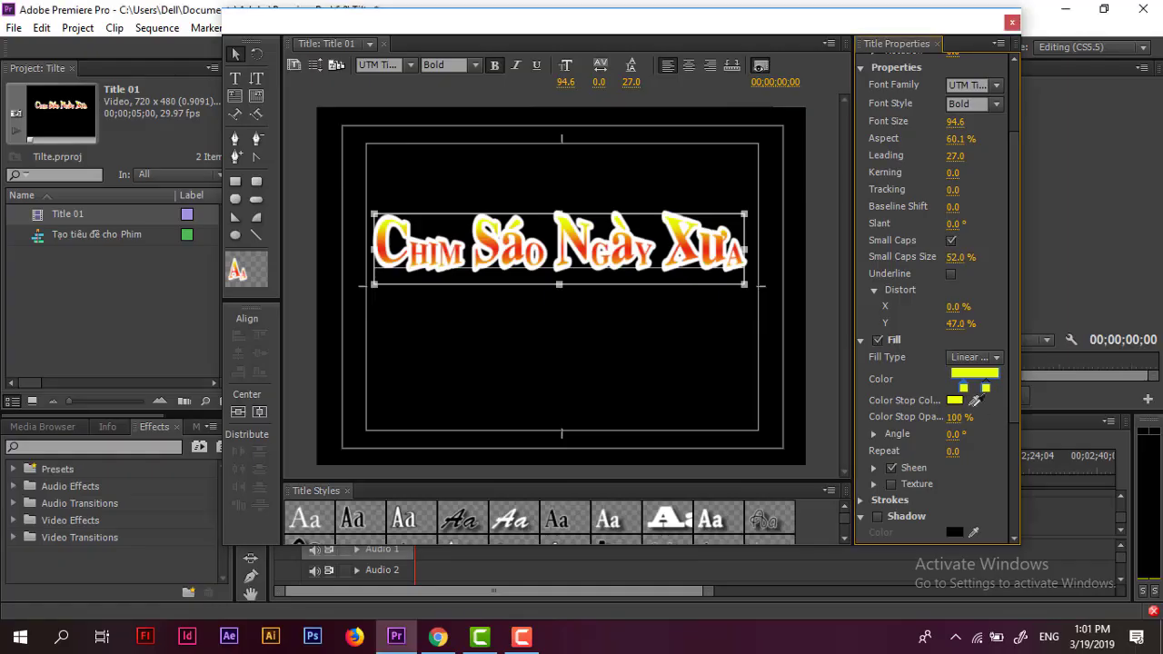
double_click(963, 389)
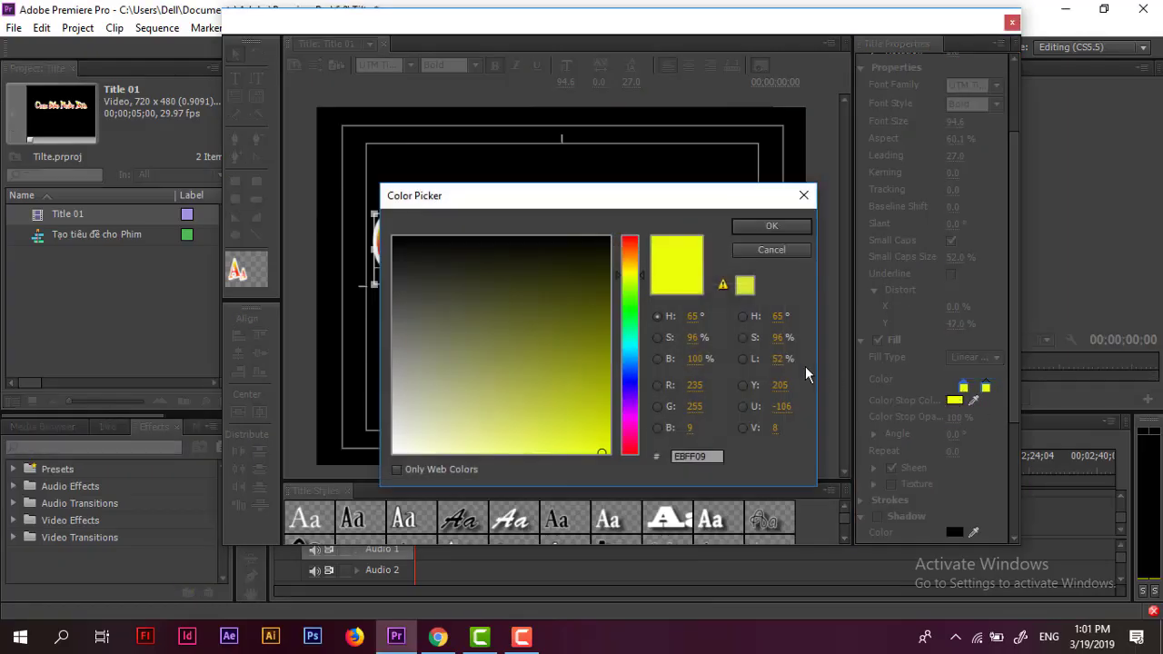
left_click(772, 251)
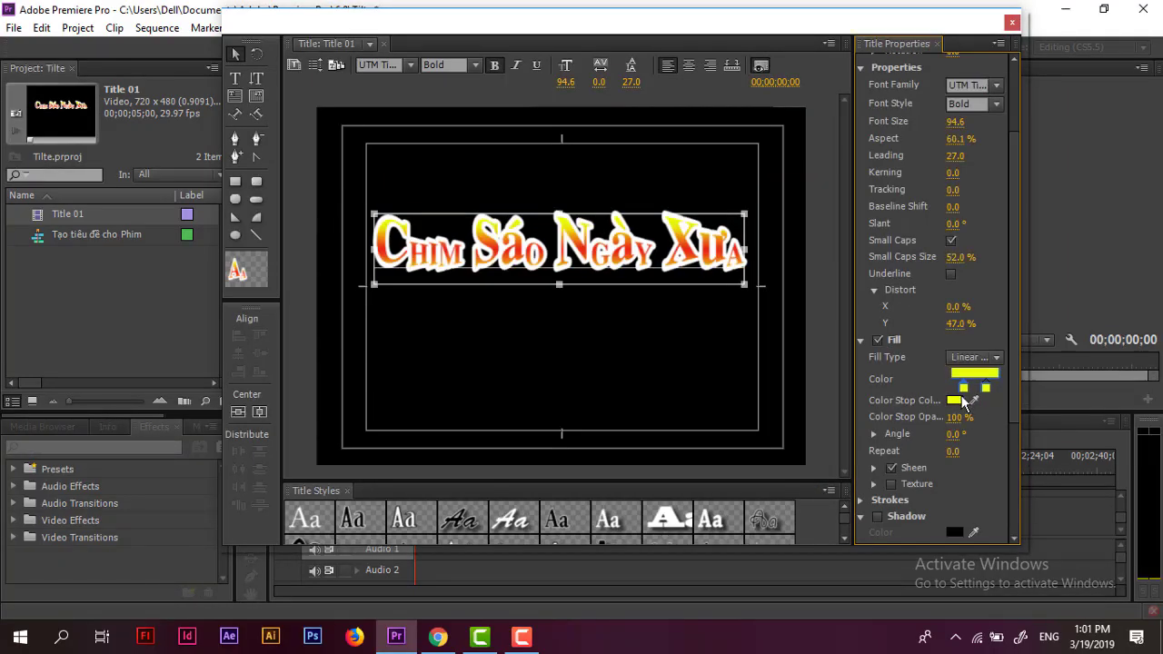
double_click(963, 389)
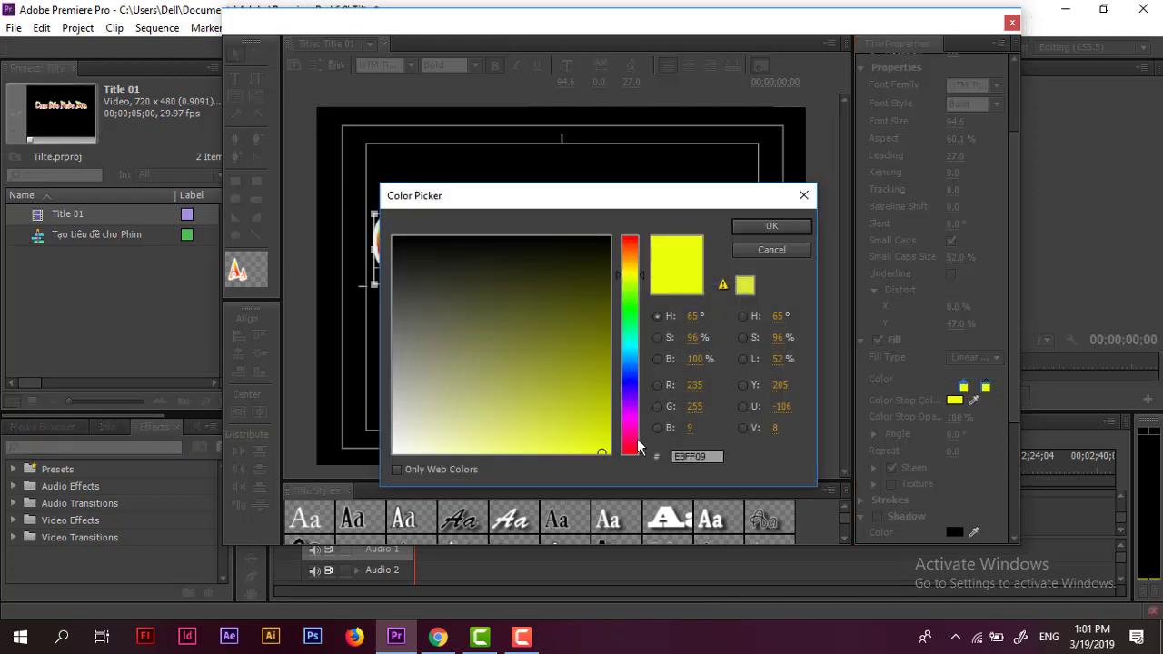
left_click(634, 445)
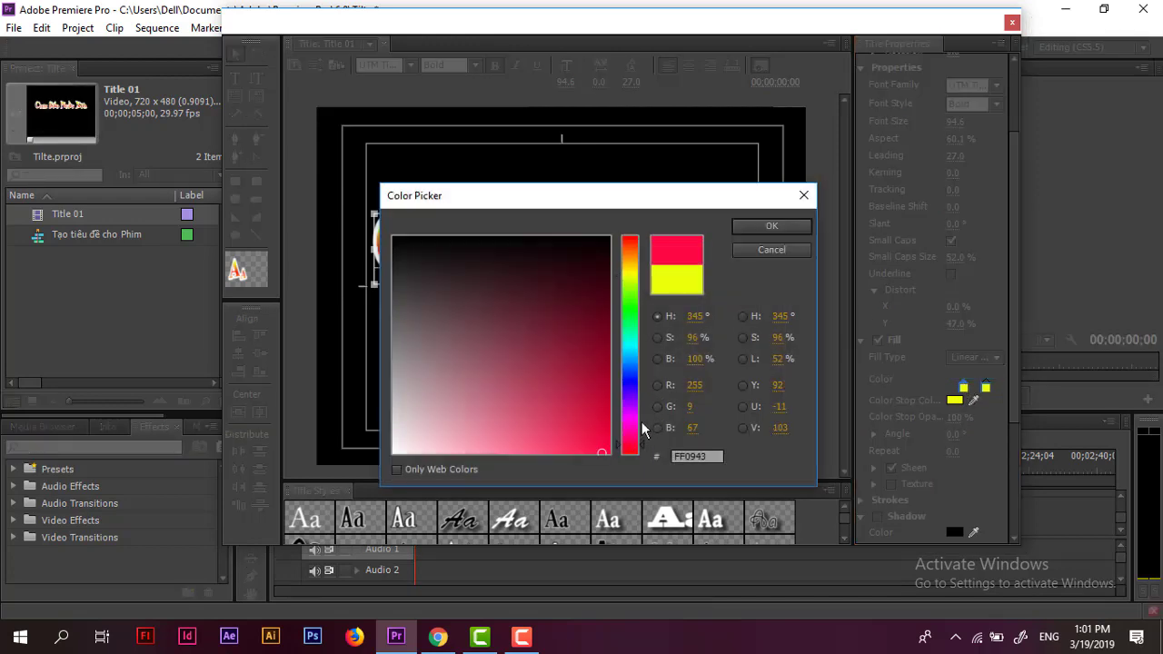
left_click(750, 229)
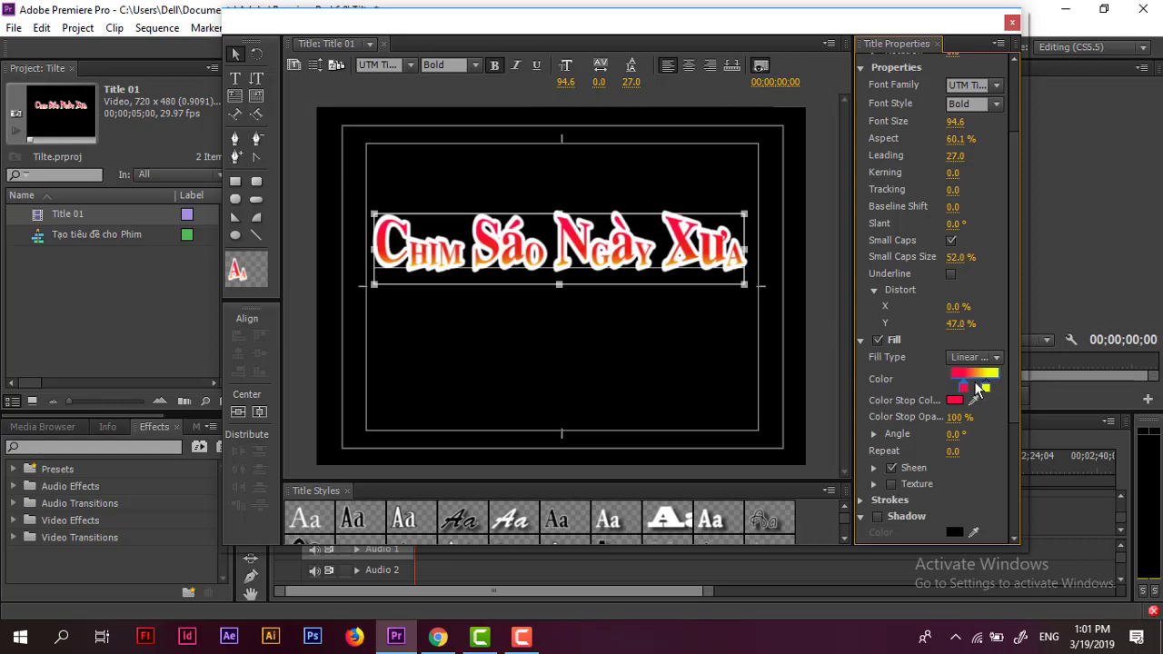
mouse_move(963, 387)
left_mouse_down()
mouse_move(952, 388)
mouse_move(997, 388)
mouse_move(982, 389)
left_mouse_up()
left_click(986, 388)
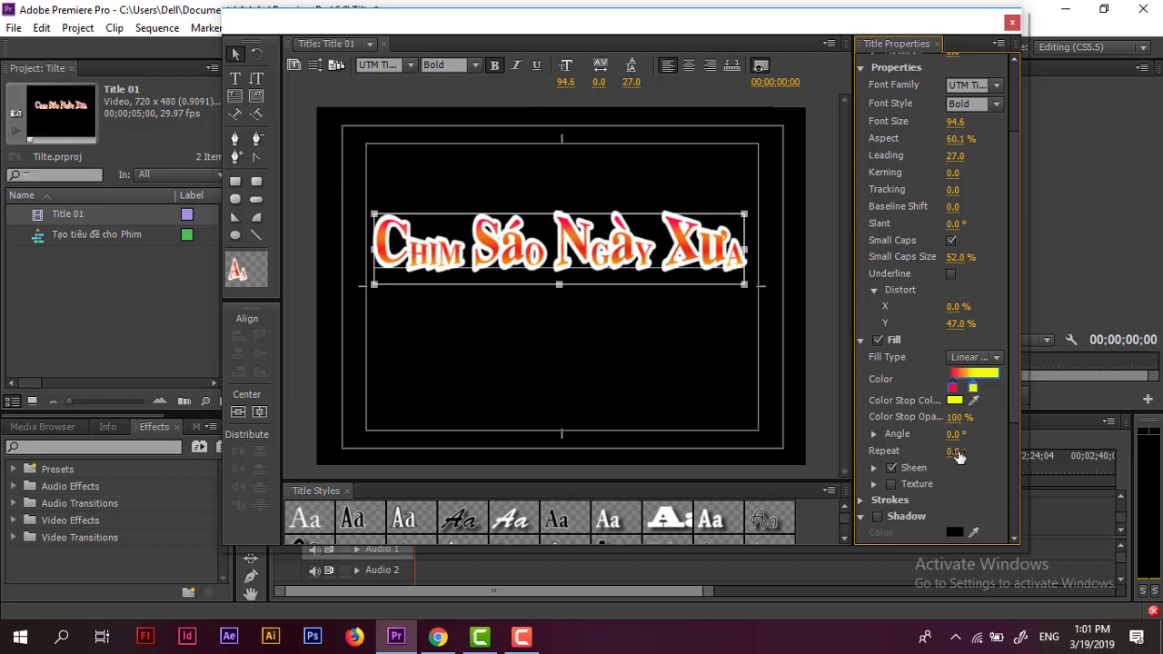
scroll(958, 456, "down", 1)
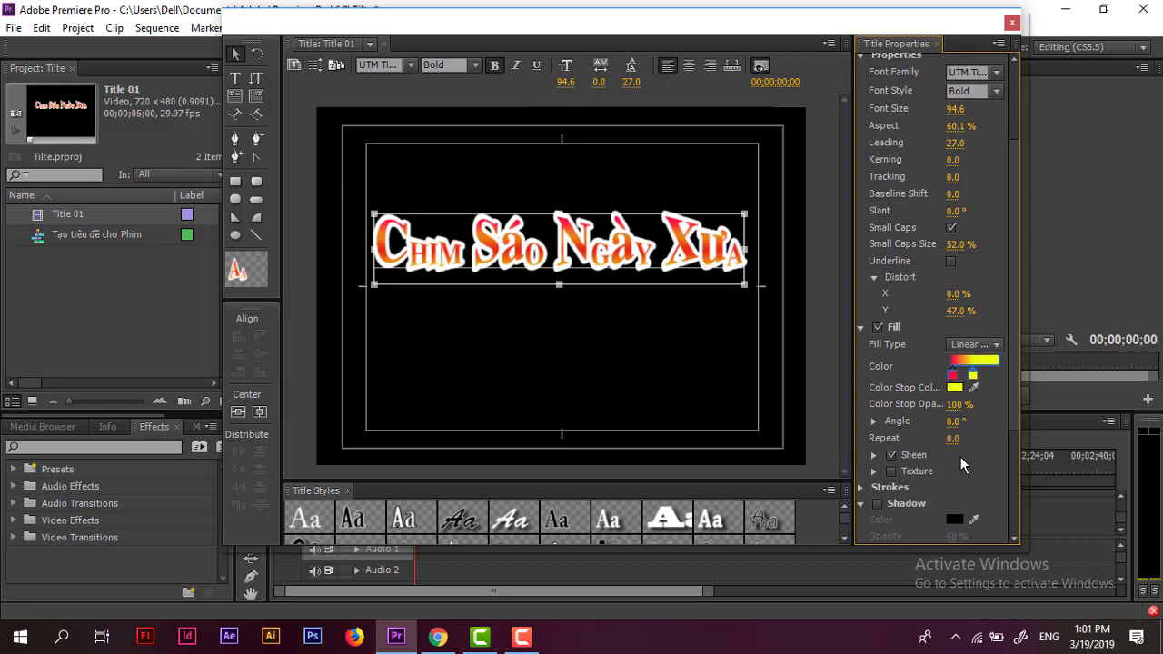
left_click(893, 450)
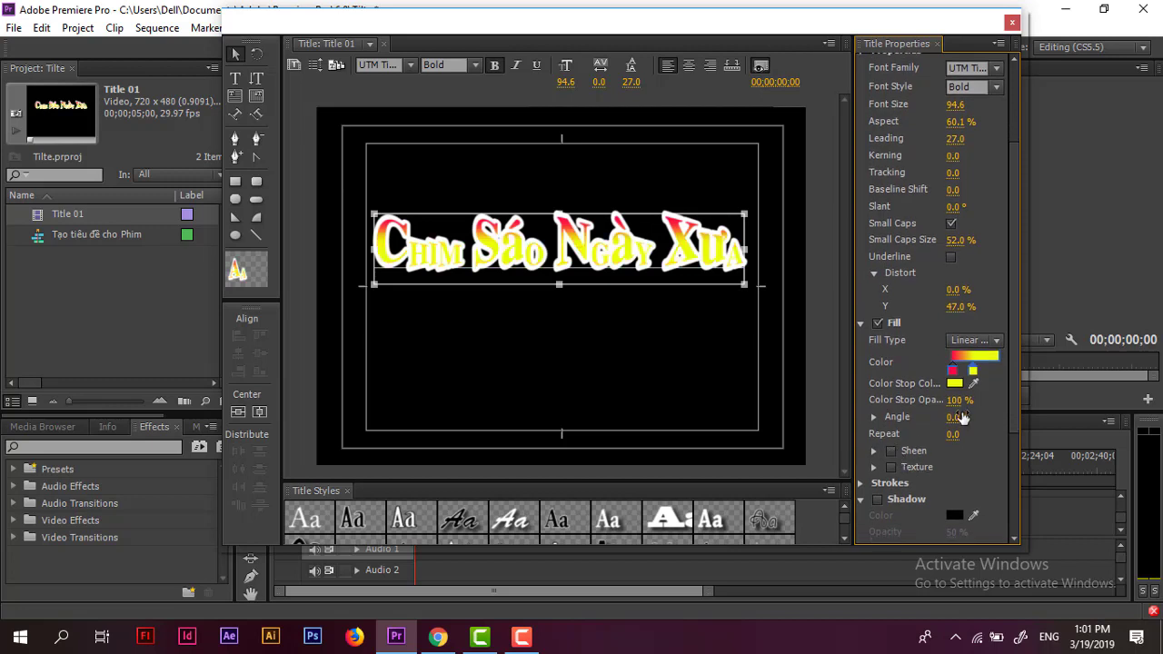
left_click_drag(973, 371, 998, 372)
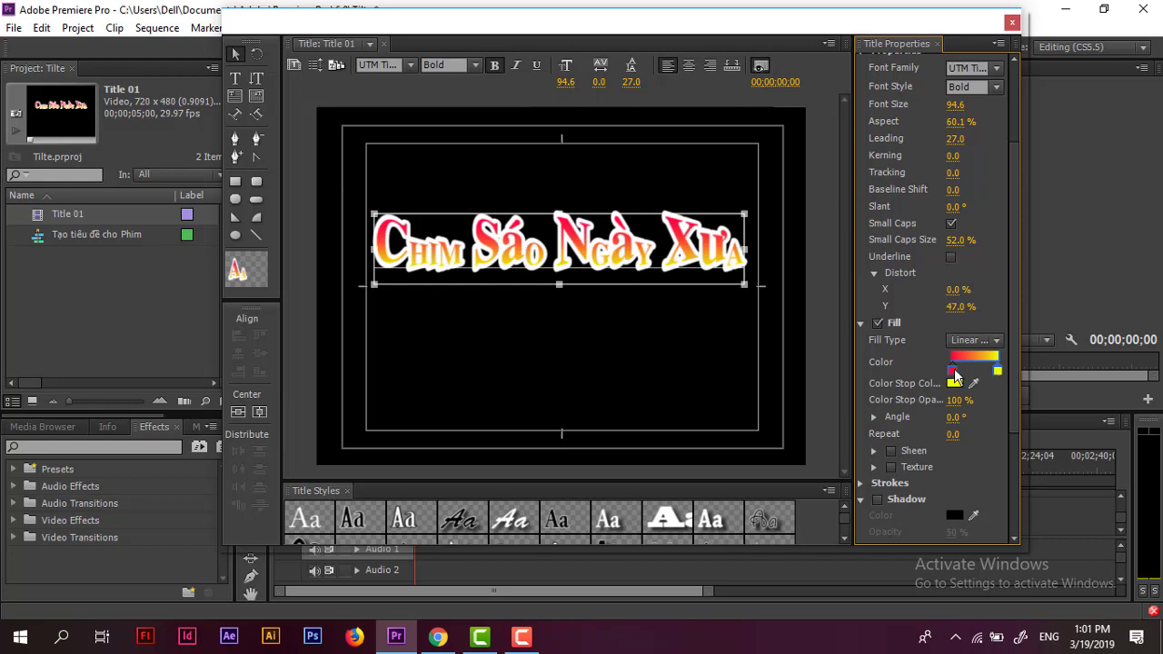
- Try Radial and 4 Color Gradient fills, then settle on Linear Gradient for the title
left_click(994, 339)
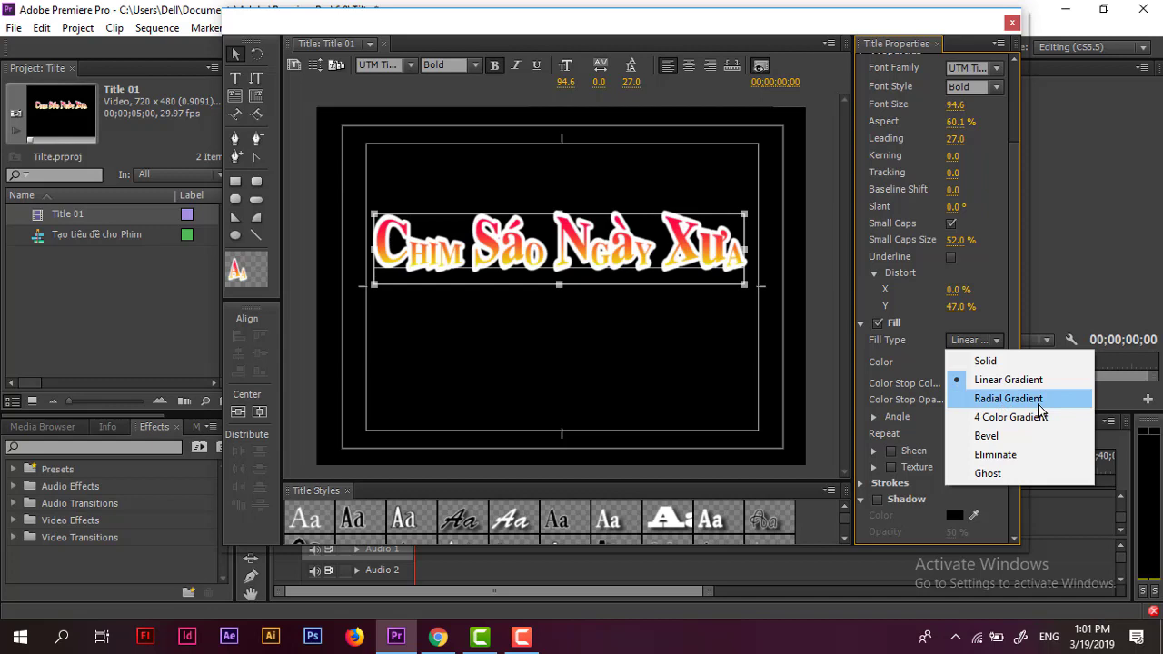
left_click(1038, 405)
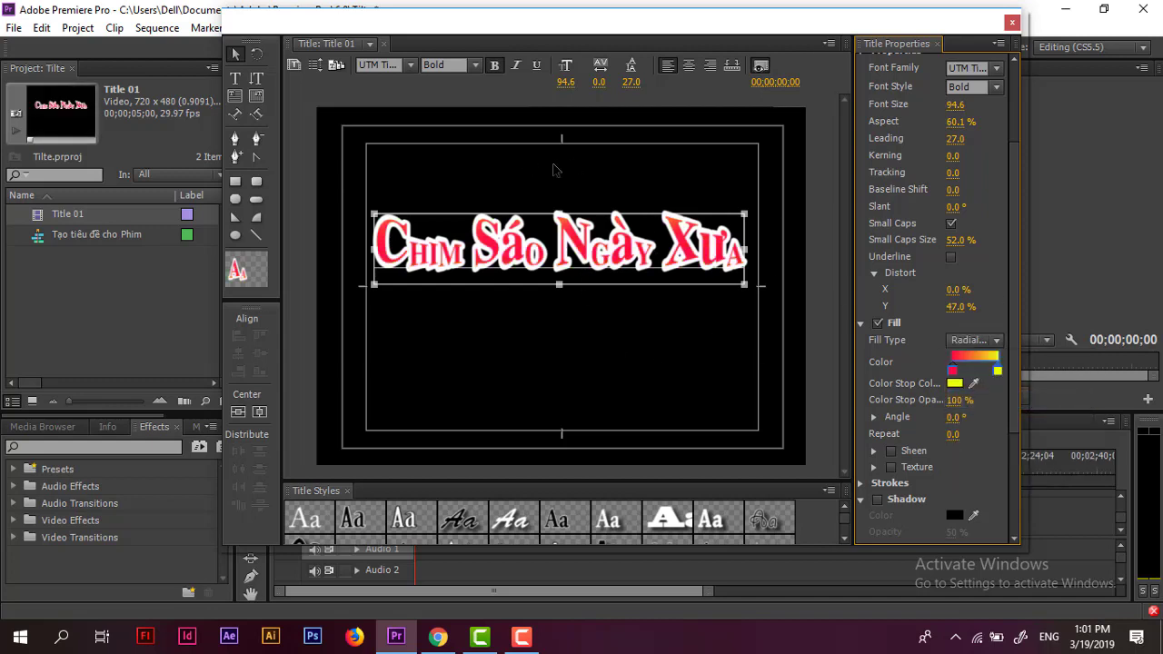
left_click(994, 341)
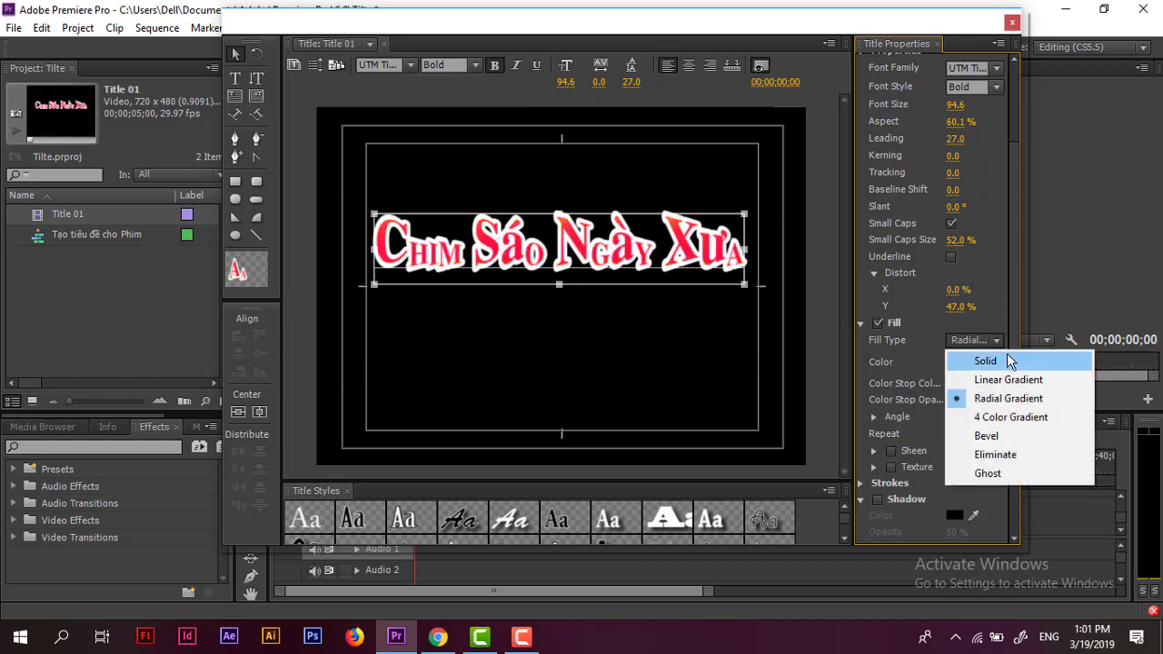
left_click(1015, 417)
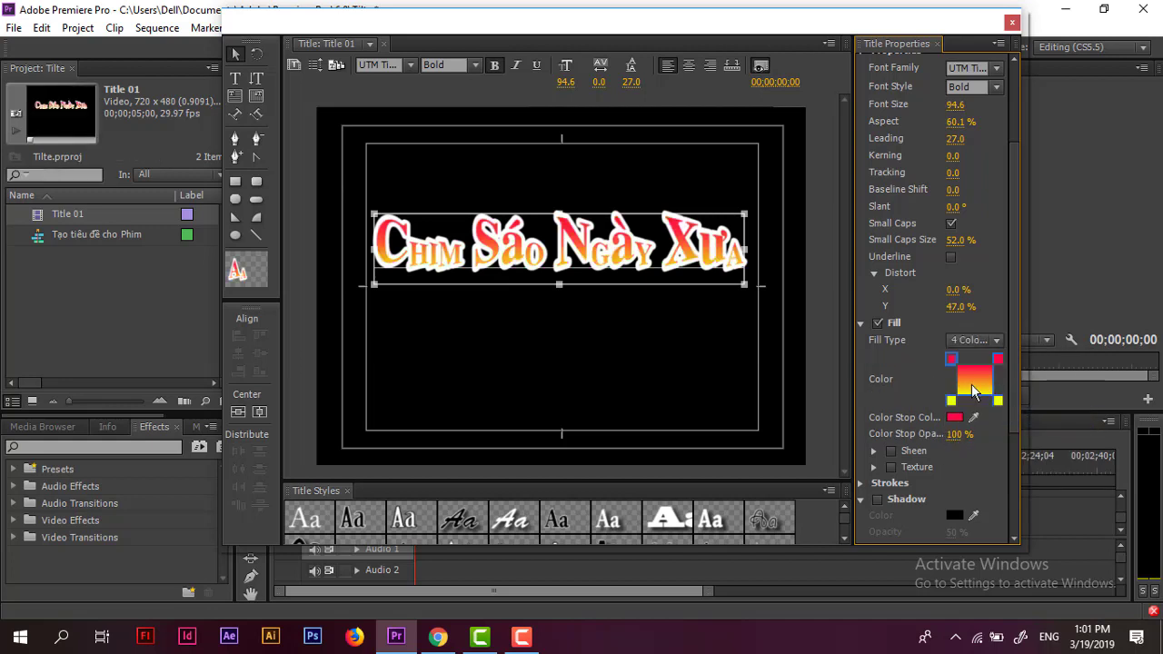
left_click(994, 339)
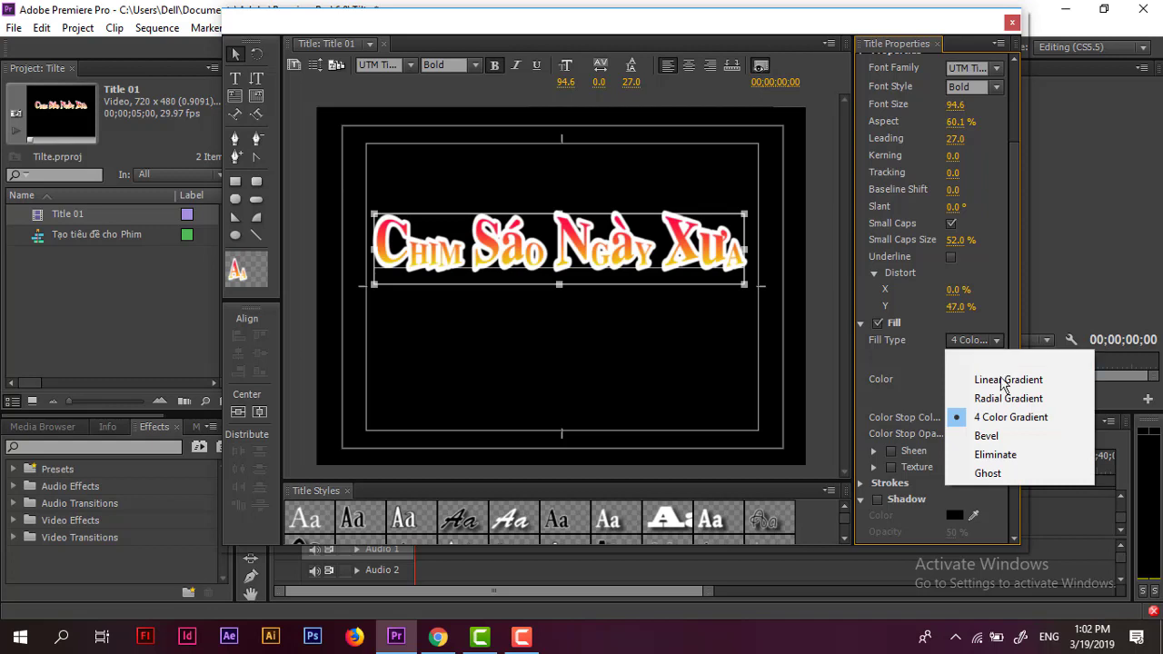
left_click(1004, 380)
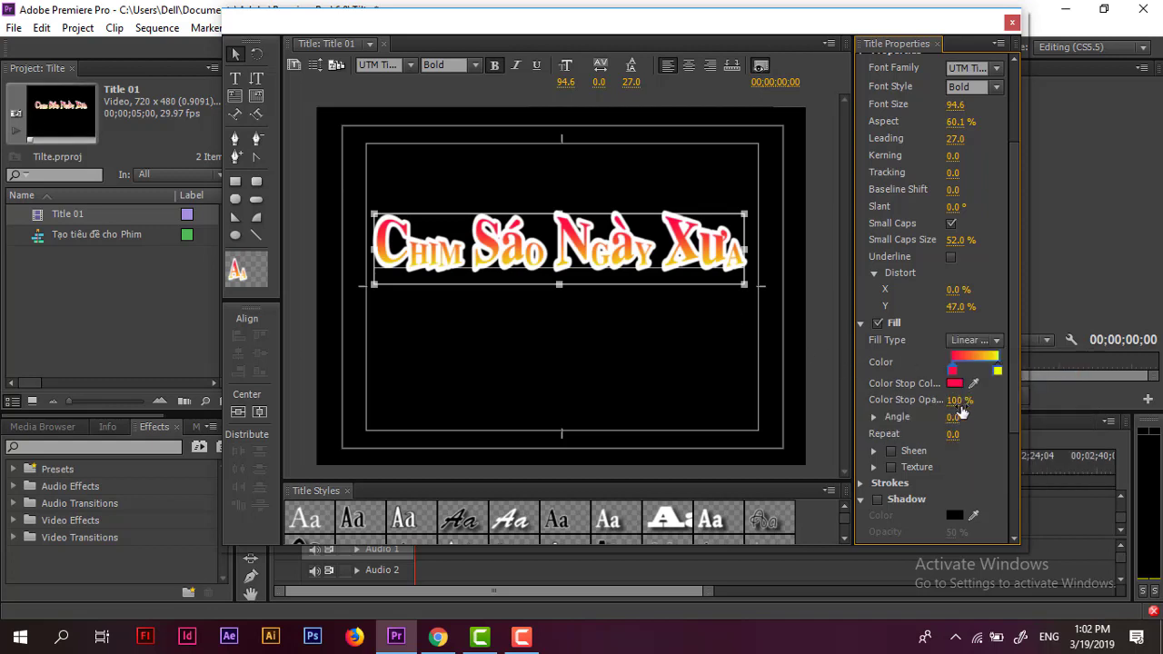
- Toggle the title's Fill off and on, keeping the red-yellow gradient fill enabled
left_click(877, 323)
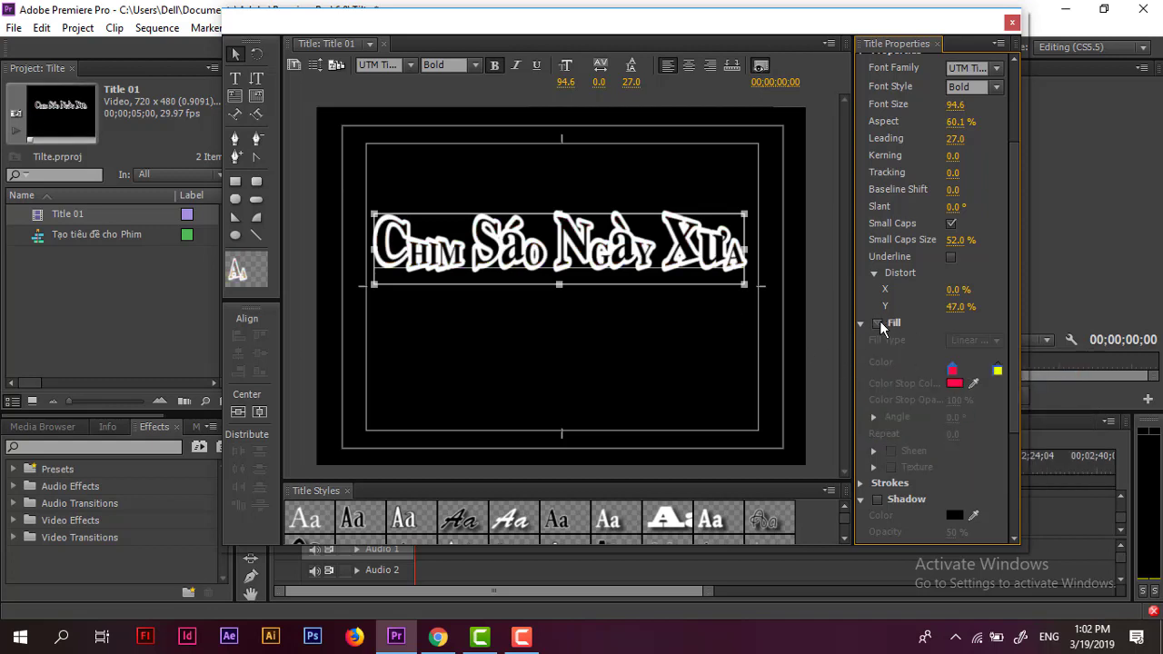
left_click(877, 324)
left_click(876, 323)
left_click(876, 324)
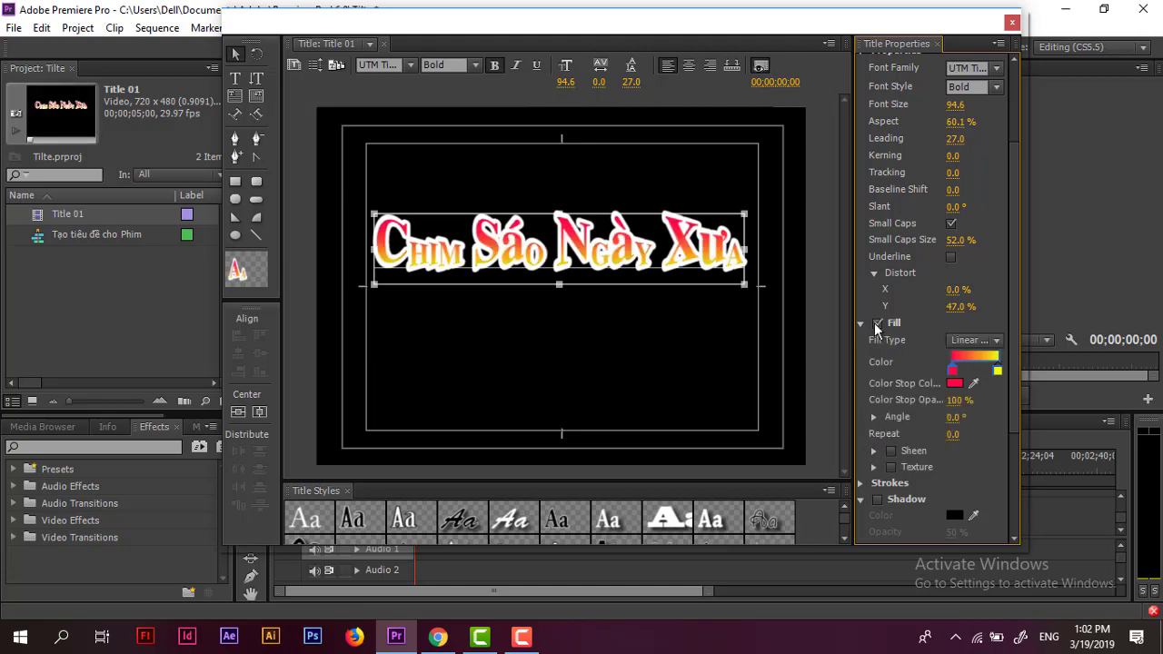
scroll(1005, 377, "down", 2)
- Enlarge the Title Styles area and preview gold Hobo Std, yellow, beige bevelled and orange Lithos presets
scroll(1004, 377, "down", 2)
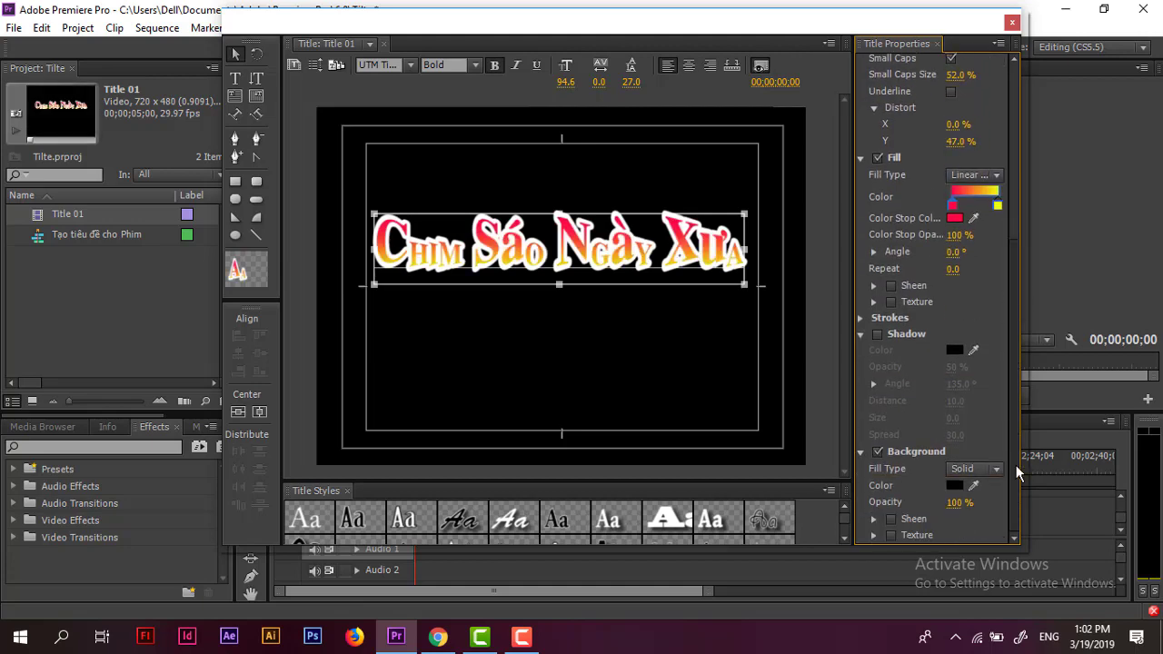
left_click_drag(738, 479, 761, 381)
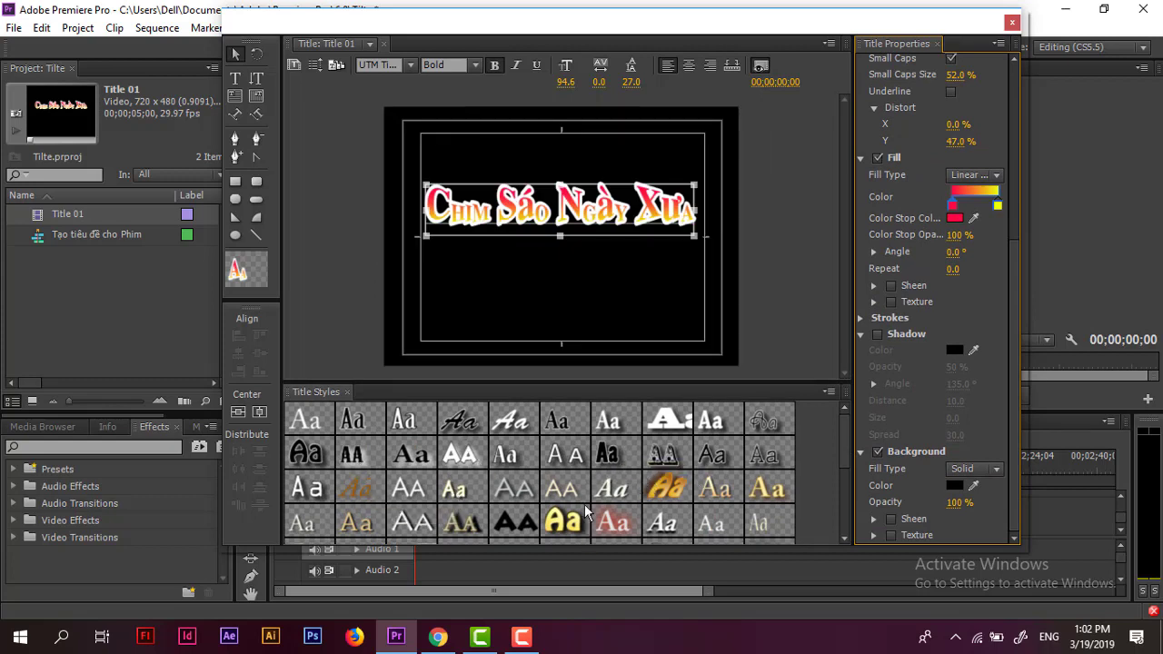
scroll(595, 522, "down", 1)
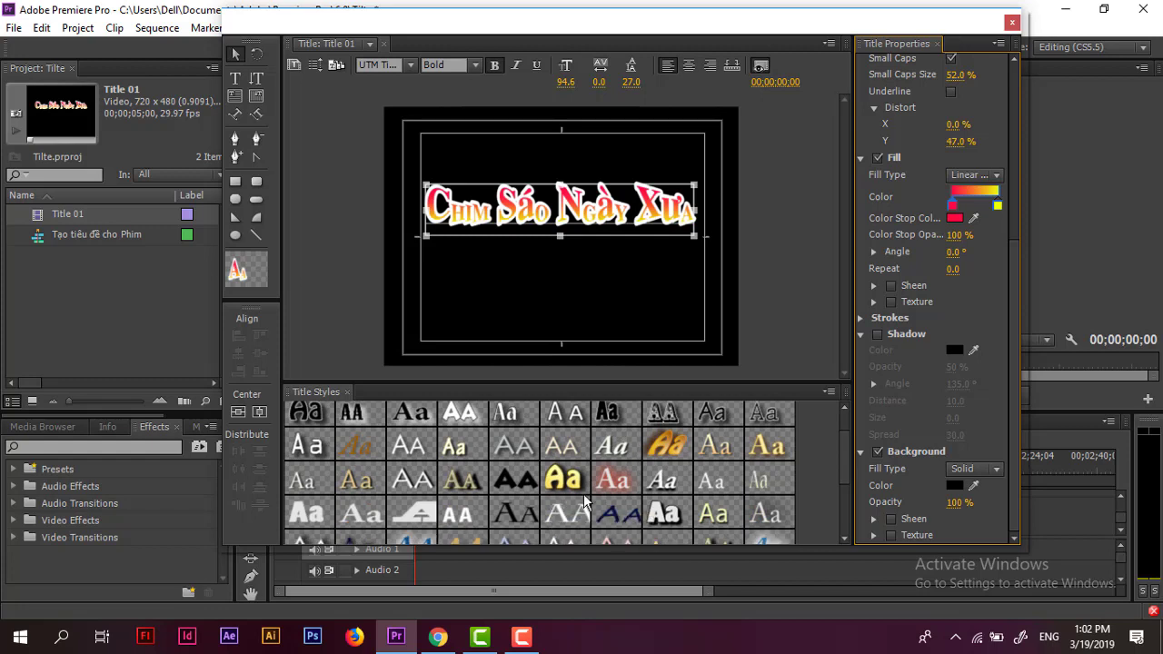
left_click(674, 440)
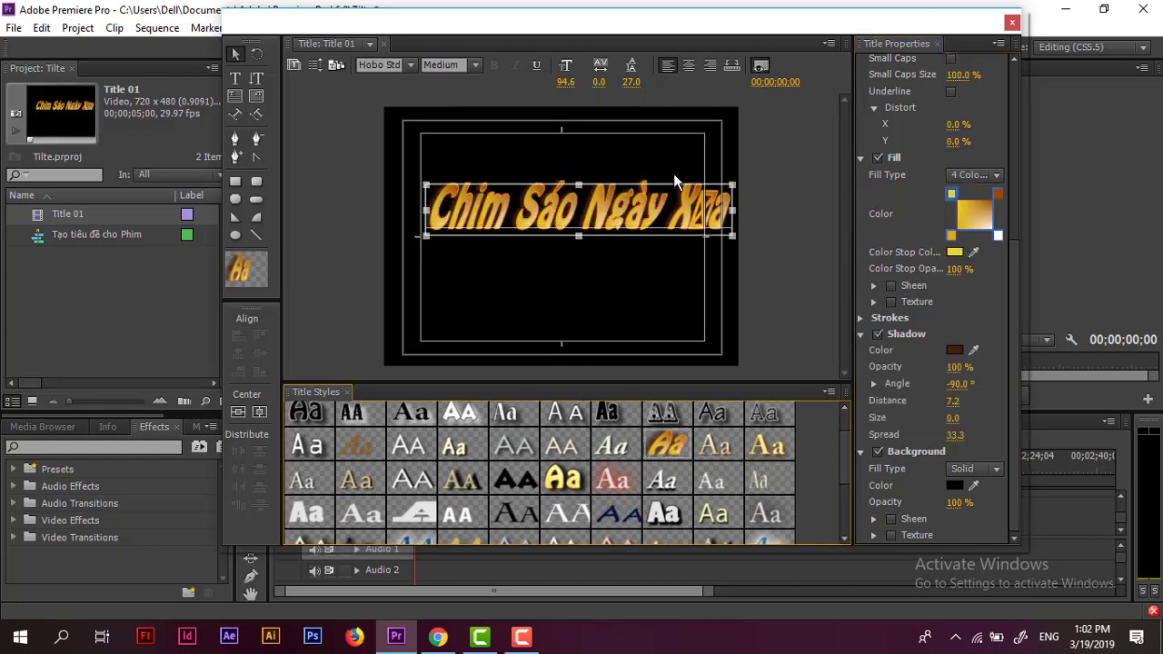
left_click(564, 477)
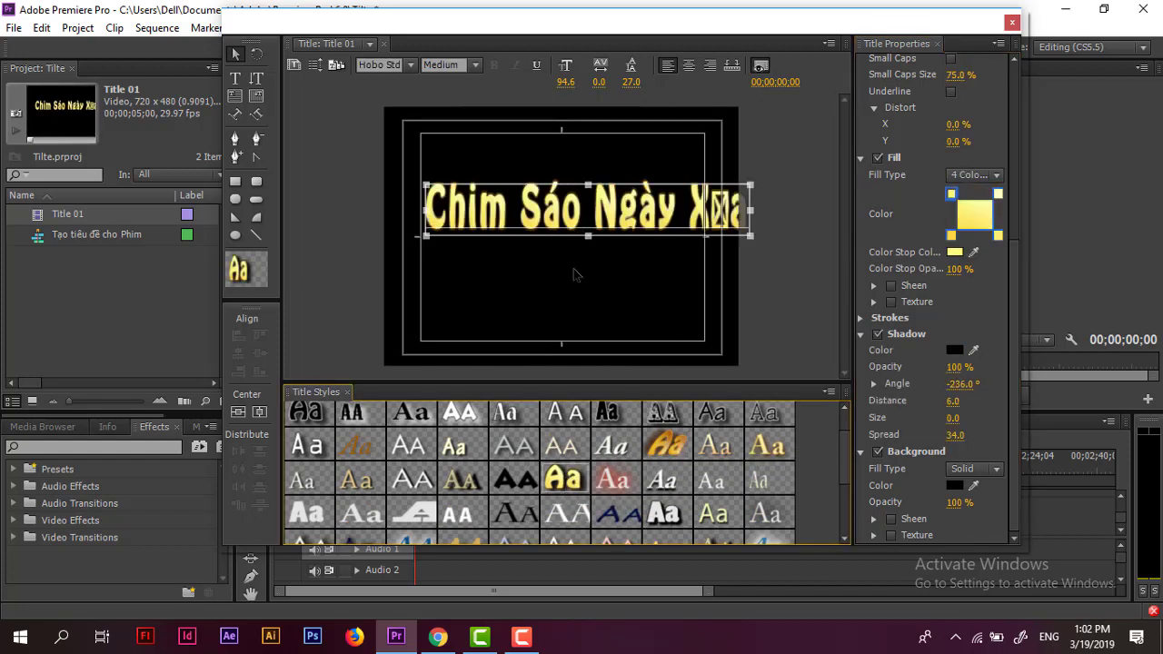
left_click(461, 482)
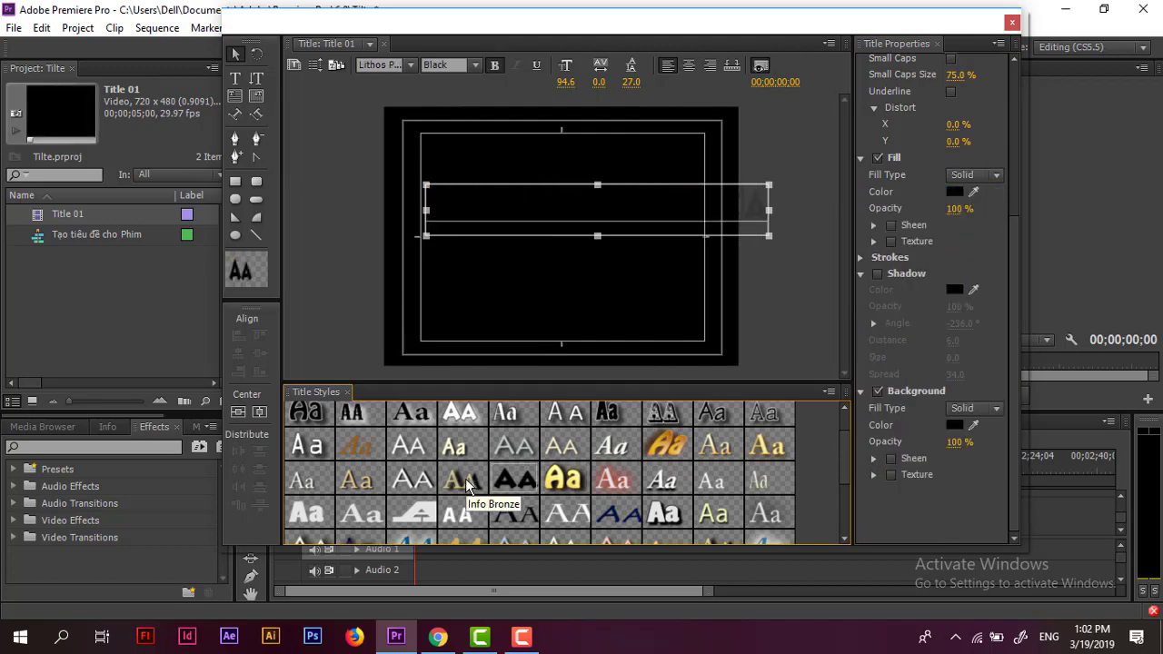
scroll(627, 504, "down", 5)
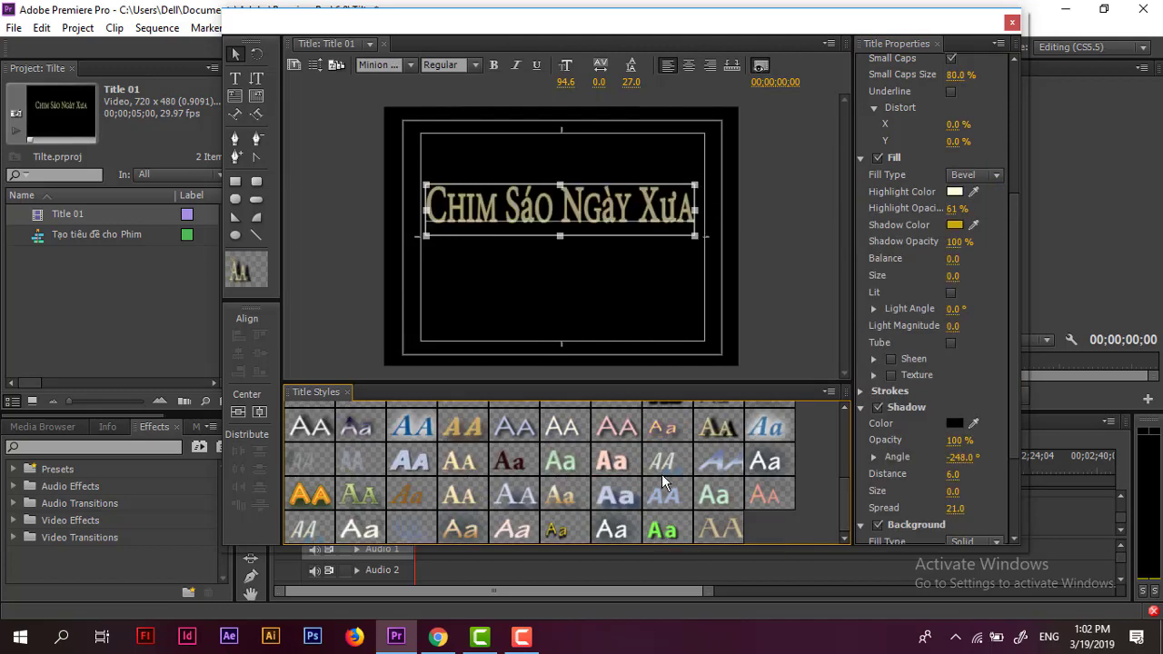
left_click(322, 495)
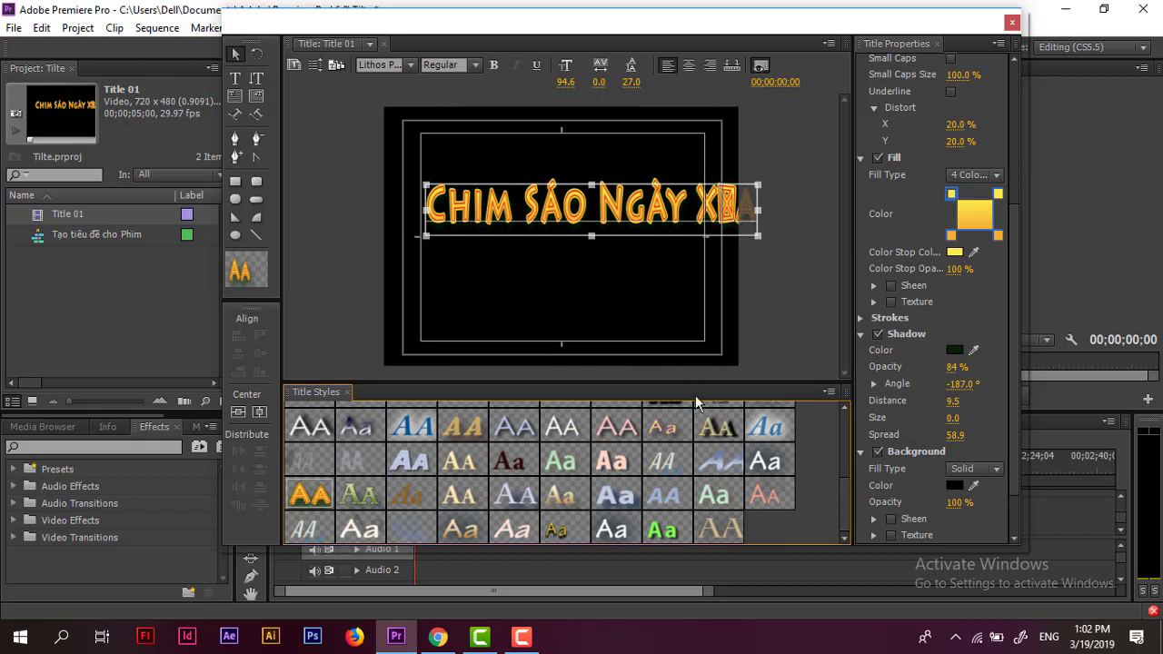
- Save the project with Ctrl+S and undo back to the red-yellow UTM Times style
key("ctrl+s")
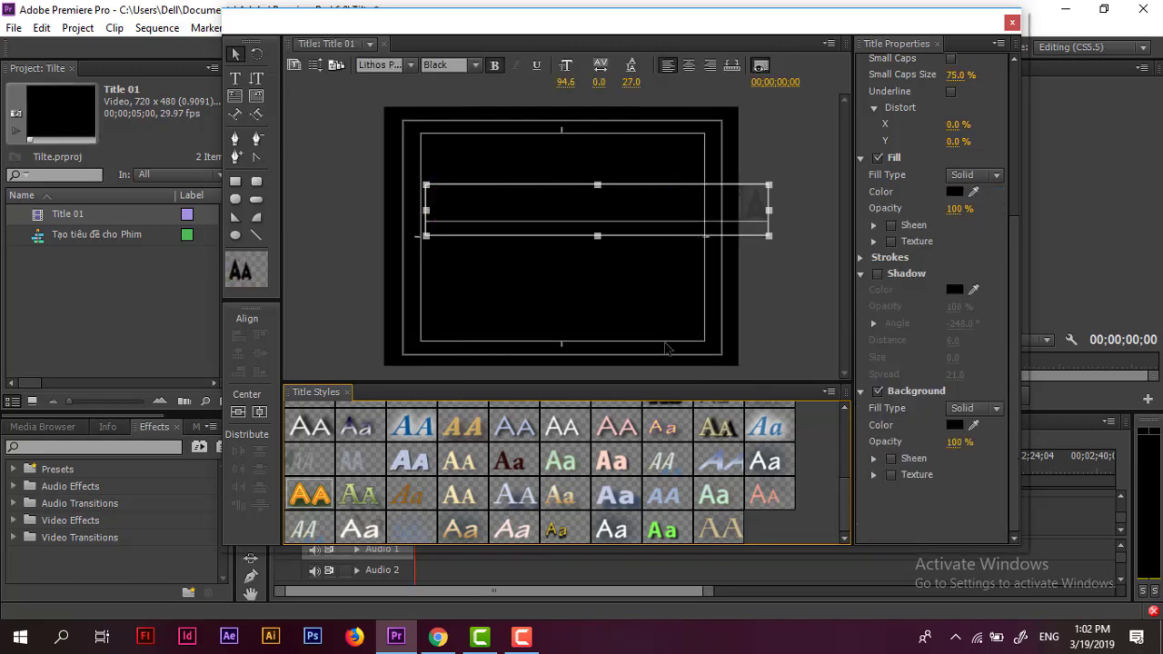
key("ctrl+z")
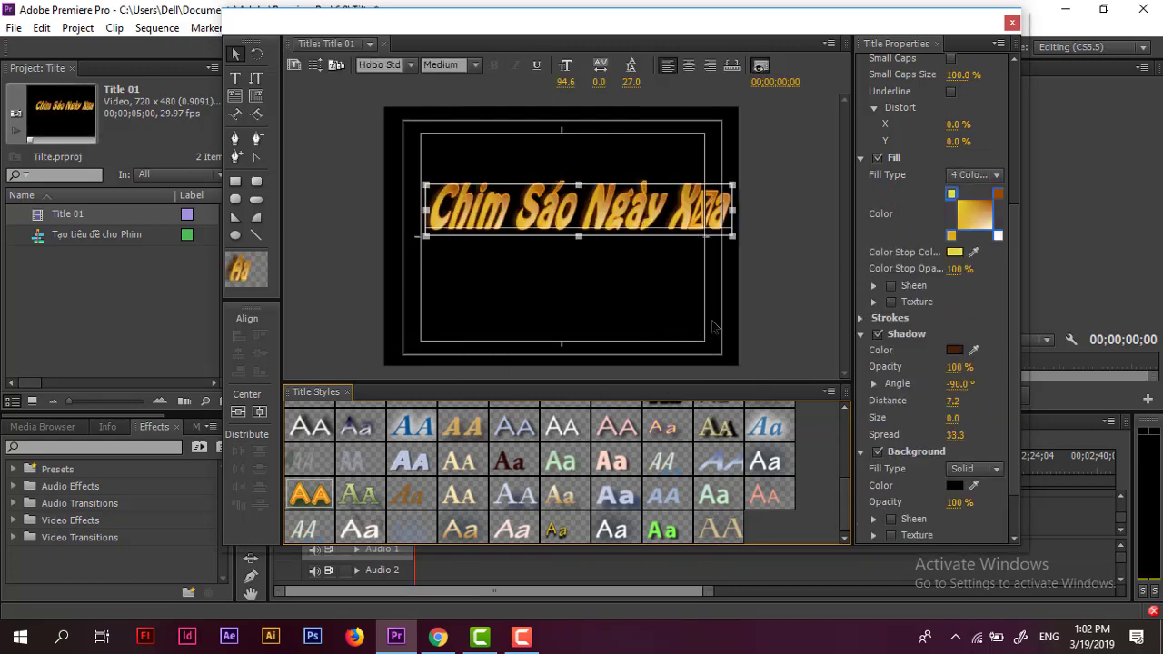
key("ctrl+z")
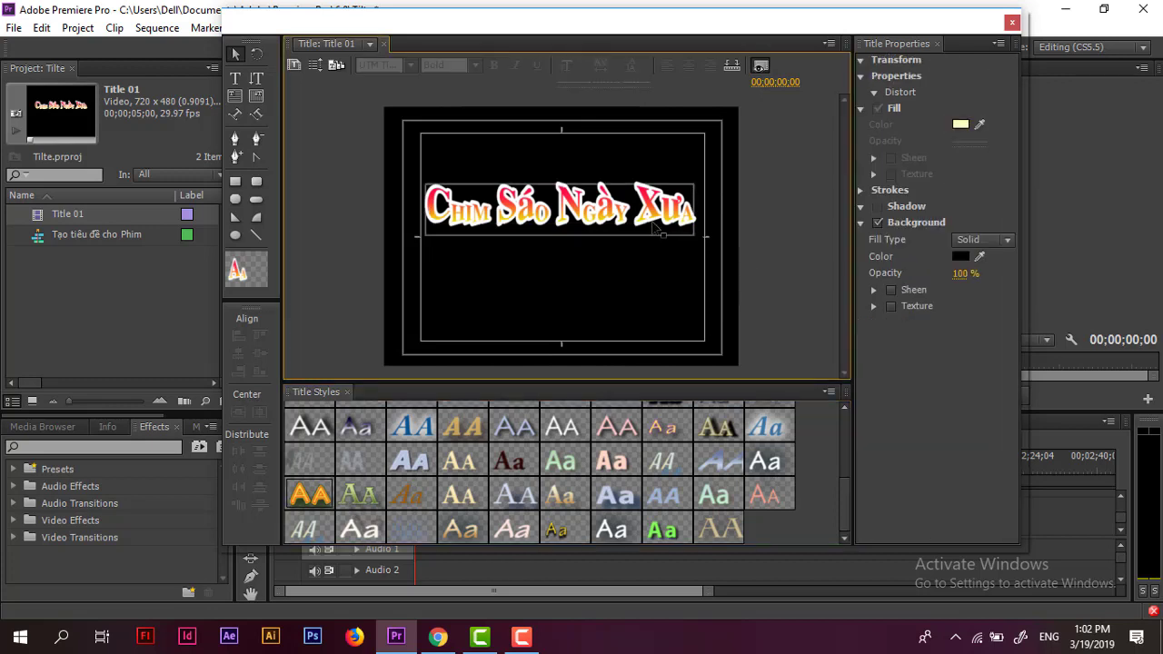
key("ctrl+z")
key("ctrl+z")
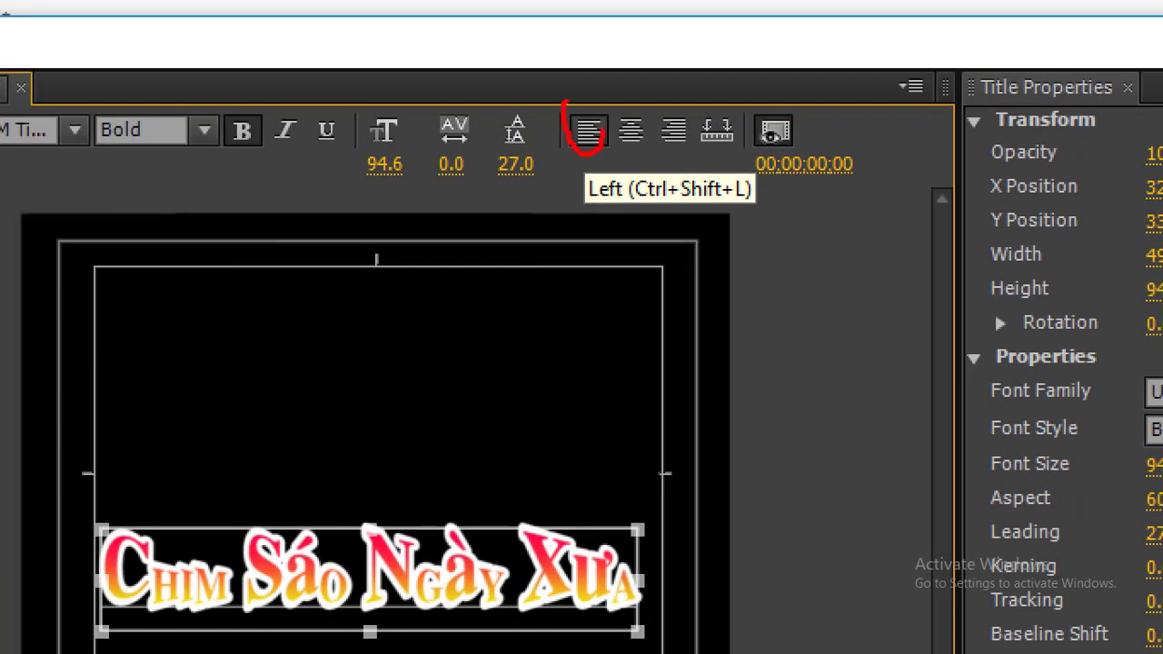
- Place the title low in the frame at X 317.1, Y 340.3 and close the Titler
mouse_move(604, 126)
left_mouse_down()
mouse_move(551, 88)
mouse_move(461, 359)
left_mouse_up()
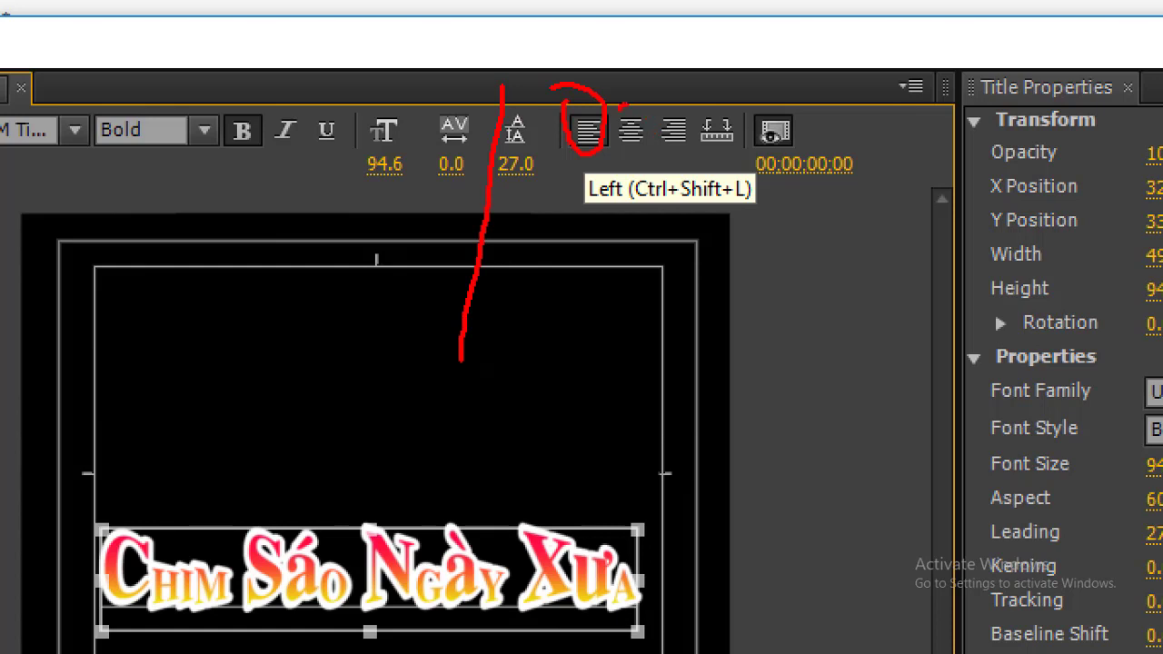
left_click_drag(556, 272, 664, 273)
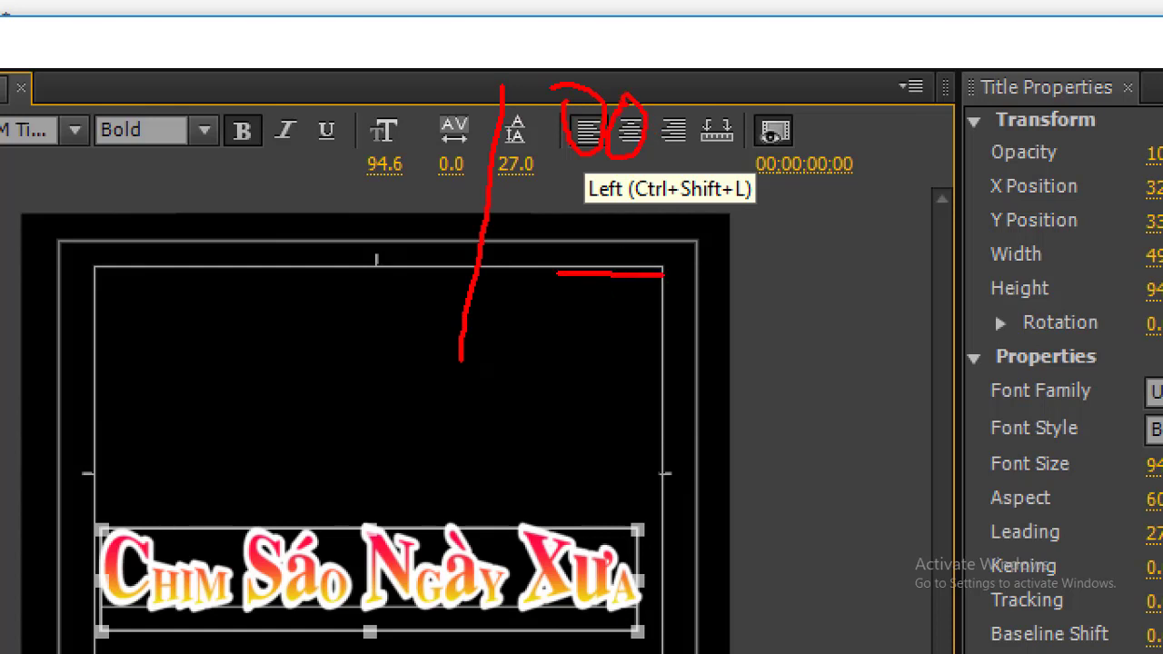
mouse_move(656, 112)
left_mouse_down()
mouse_move(693, 141)
mouse_move(668, 80)
left_mouse_up()
left_click_drag(773, 193, 769, 329)
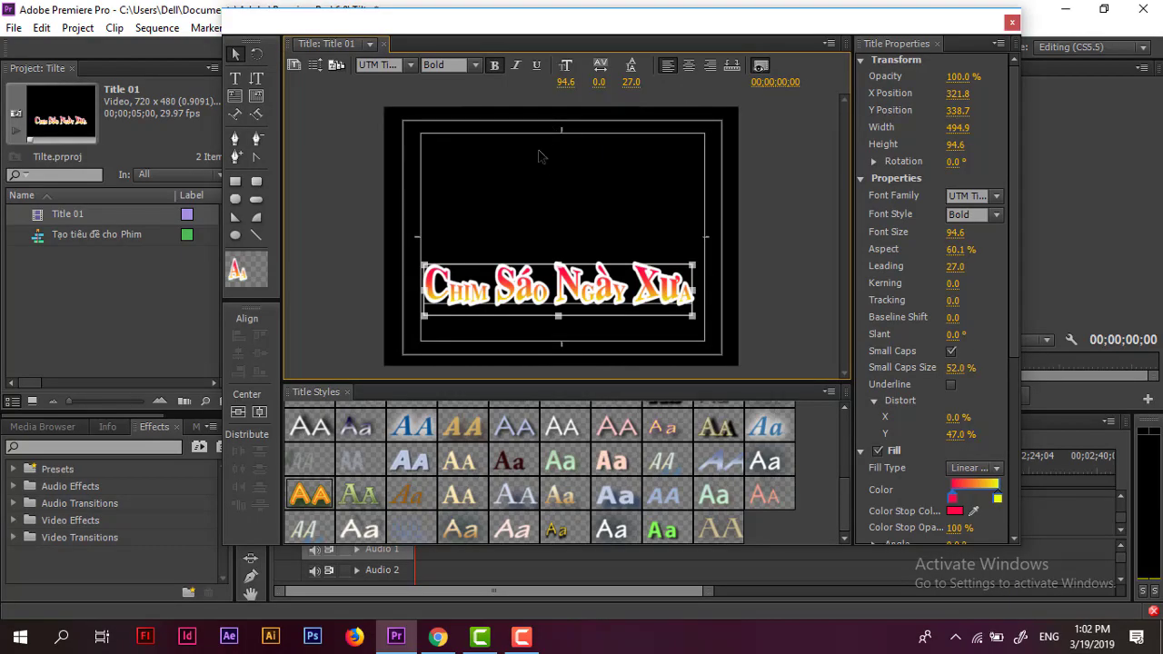
left_click_drag(558, 283, 570, 285)
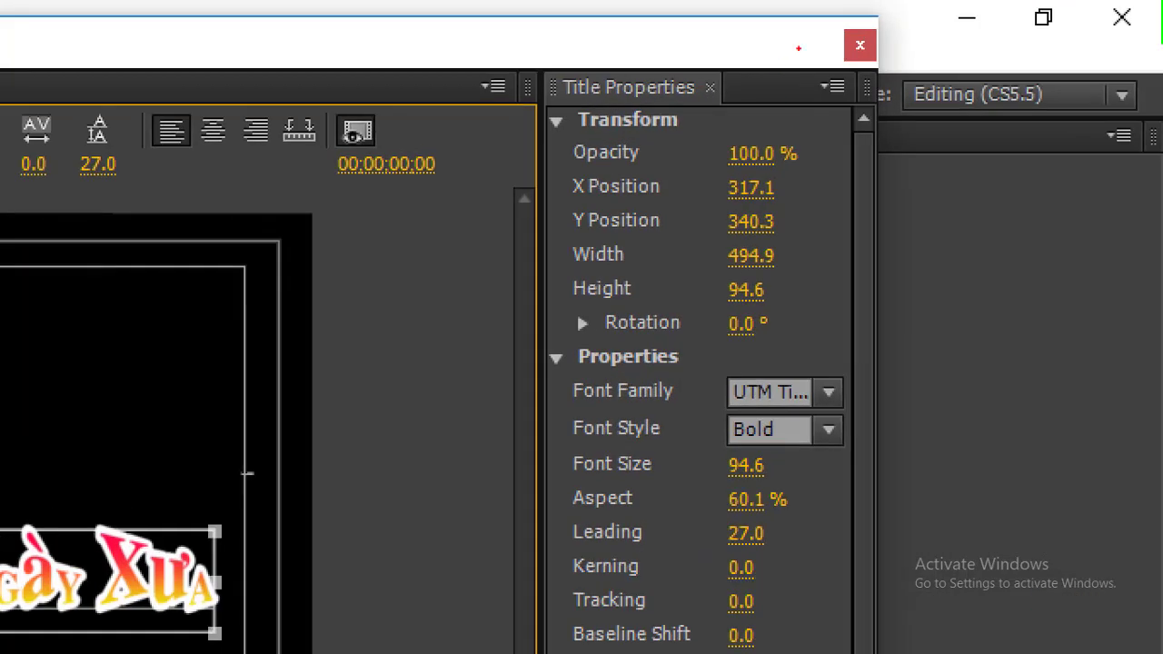
left_click_drag(798, 47, 779, 2)
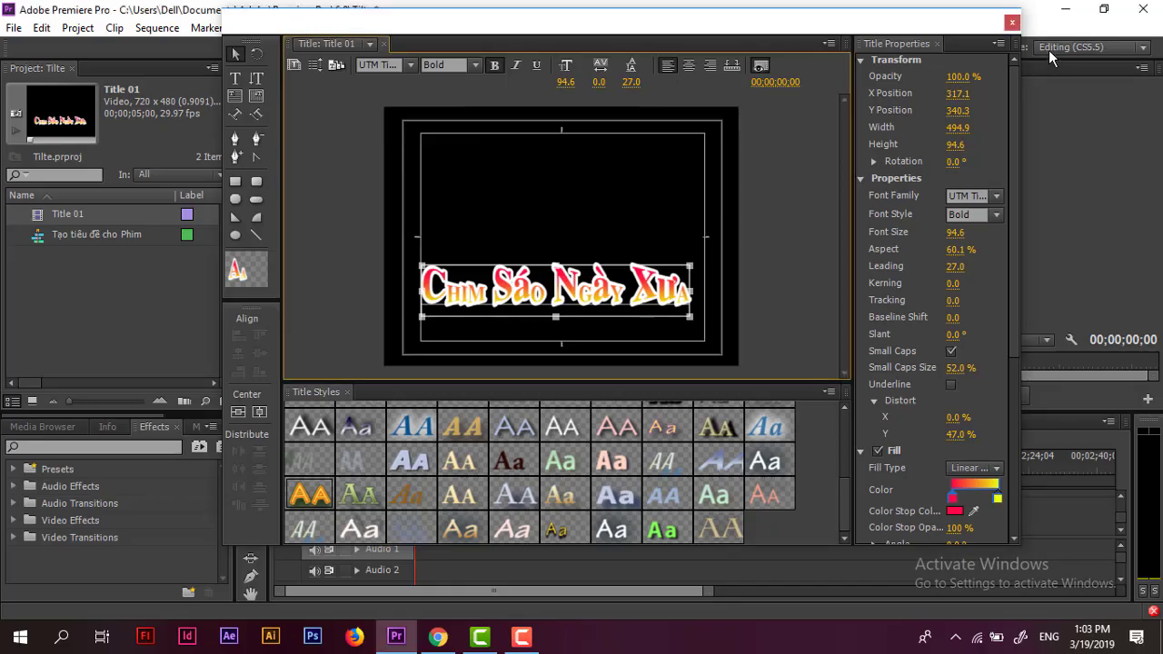
left_click(1012, 23)
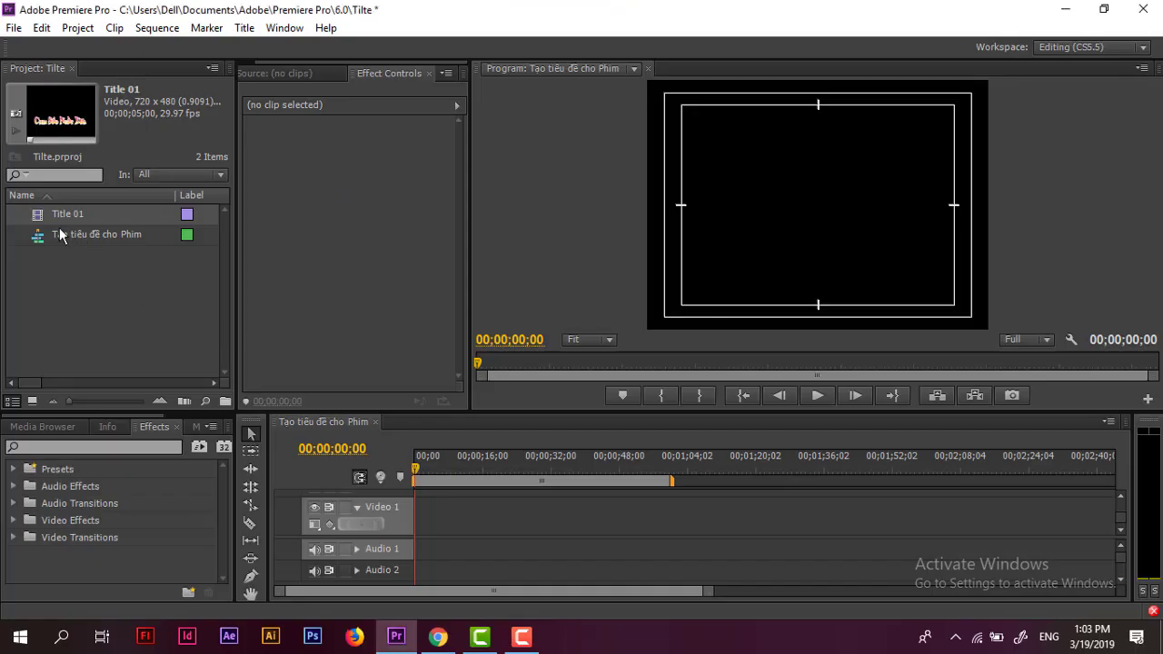
- Place Title 01 on Video 1 and change the sequence settings to match the clip
left_click_drag(47, 216, 440, 562)
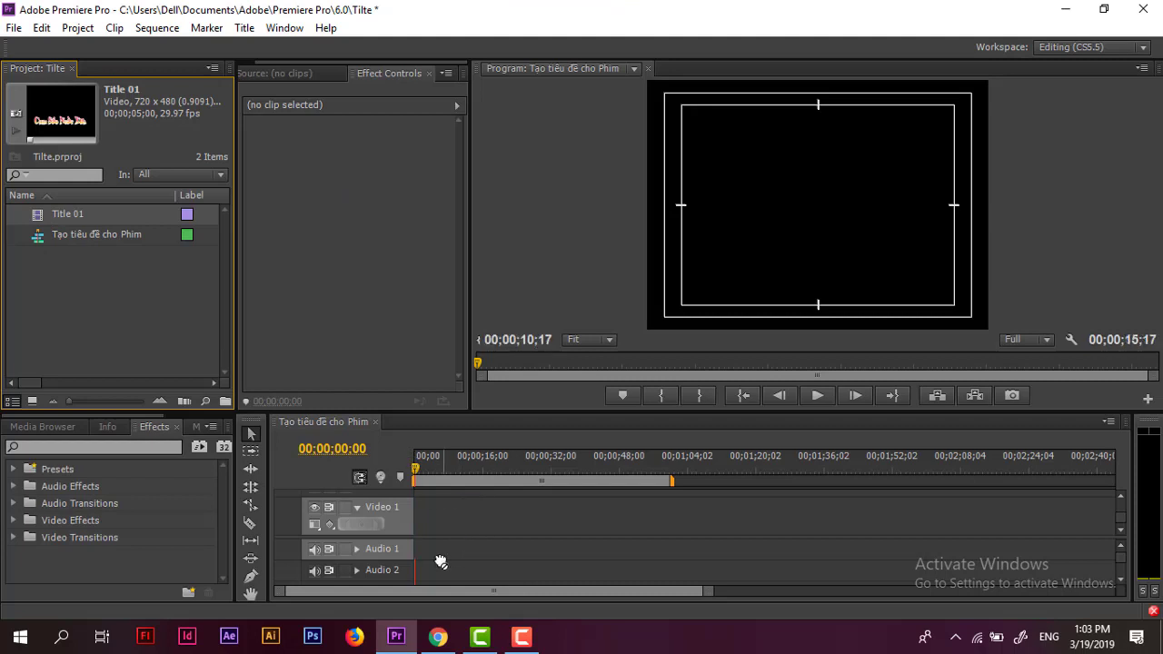
left_click_drag(441, 562, 423, 519)
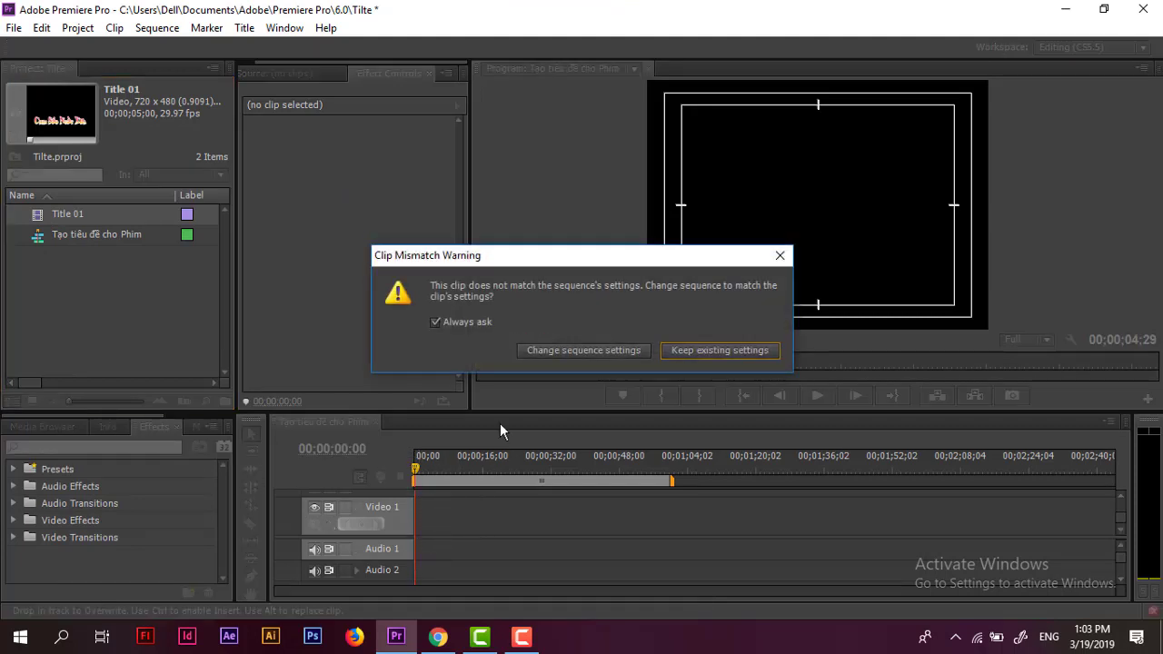
left_click(543, 352)
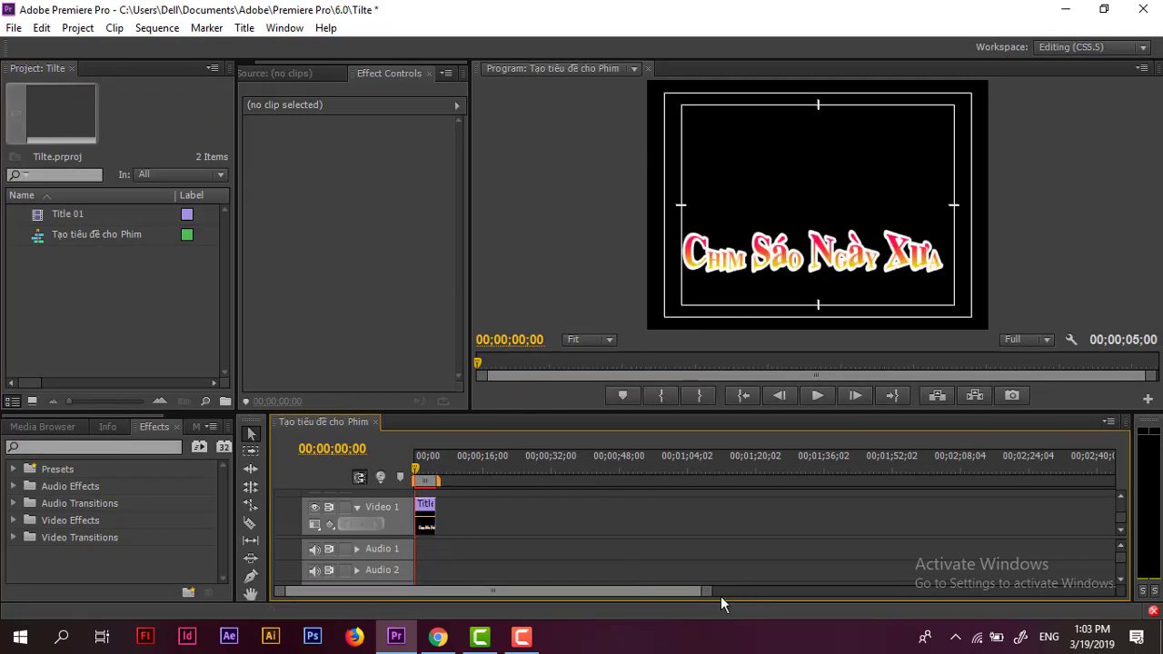
- Play and scrub the sequence to preview the title, then select the Title 01 clip
left_click_drag(719, 593, 553, 599)
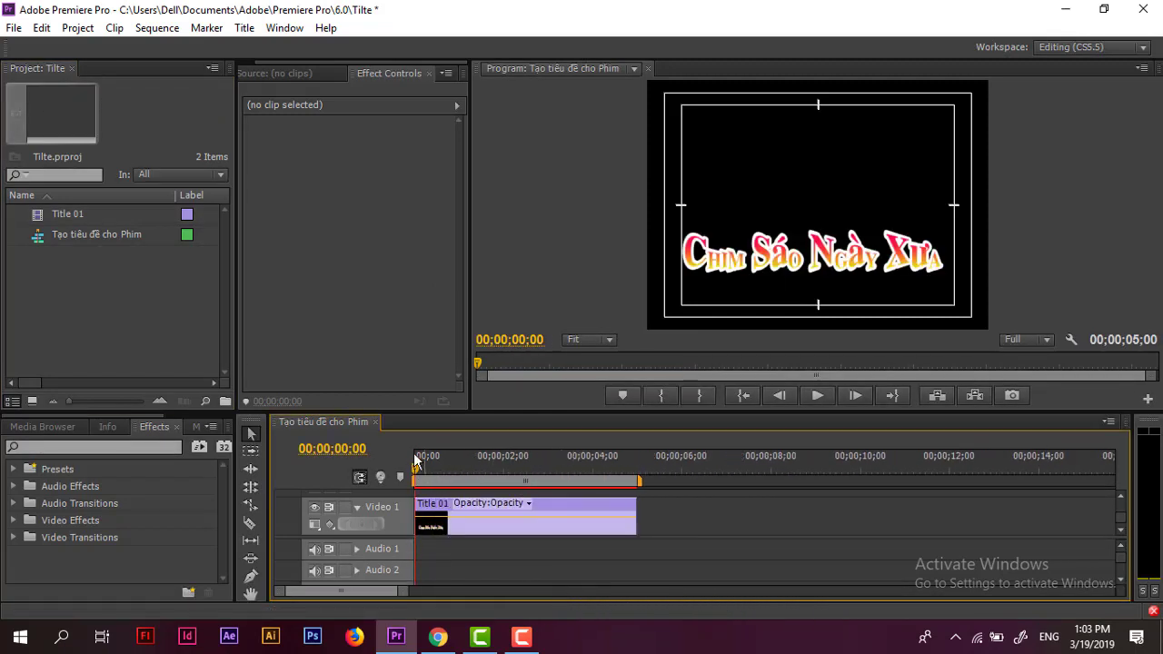
left_click(817, 397)
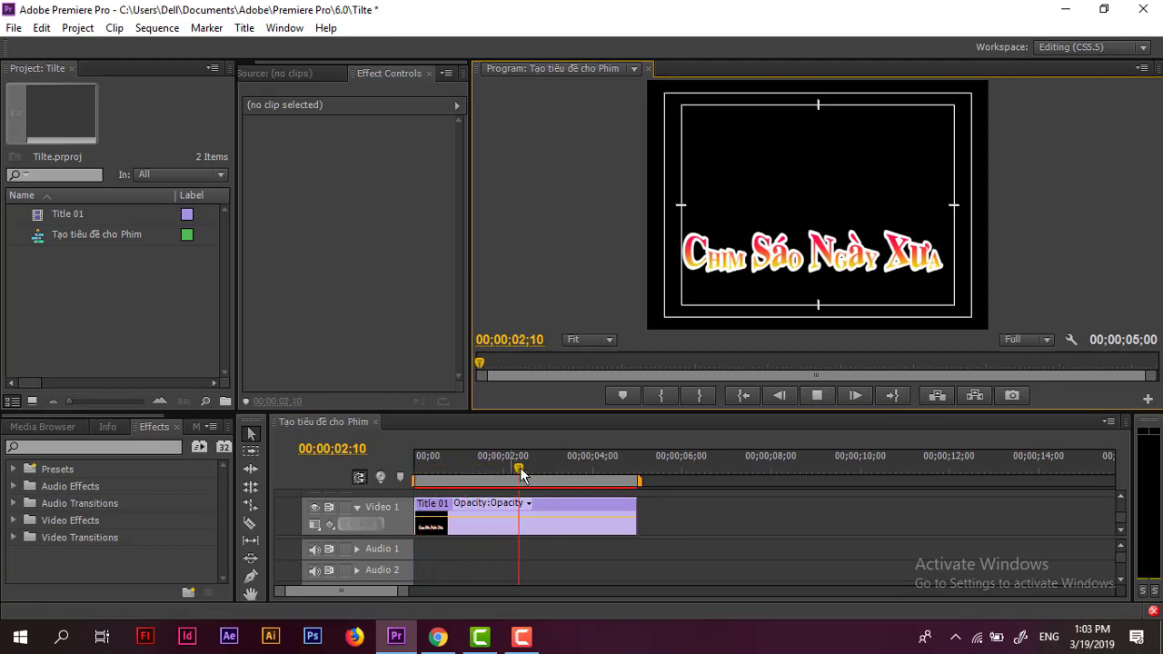
left_click_drag(591, 480, 425, 479)
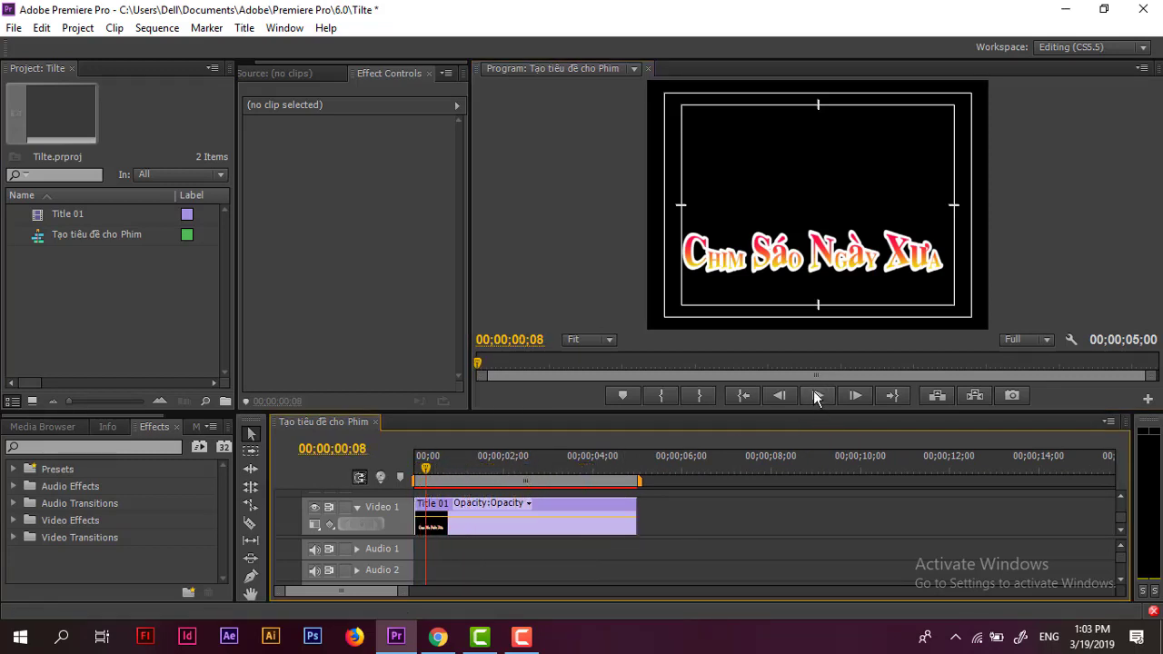
left_click(815, 397)
left_click(814, 397)
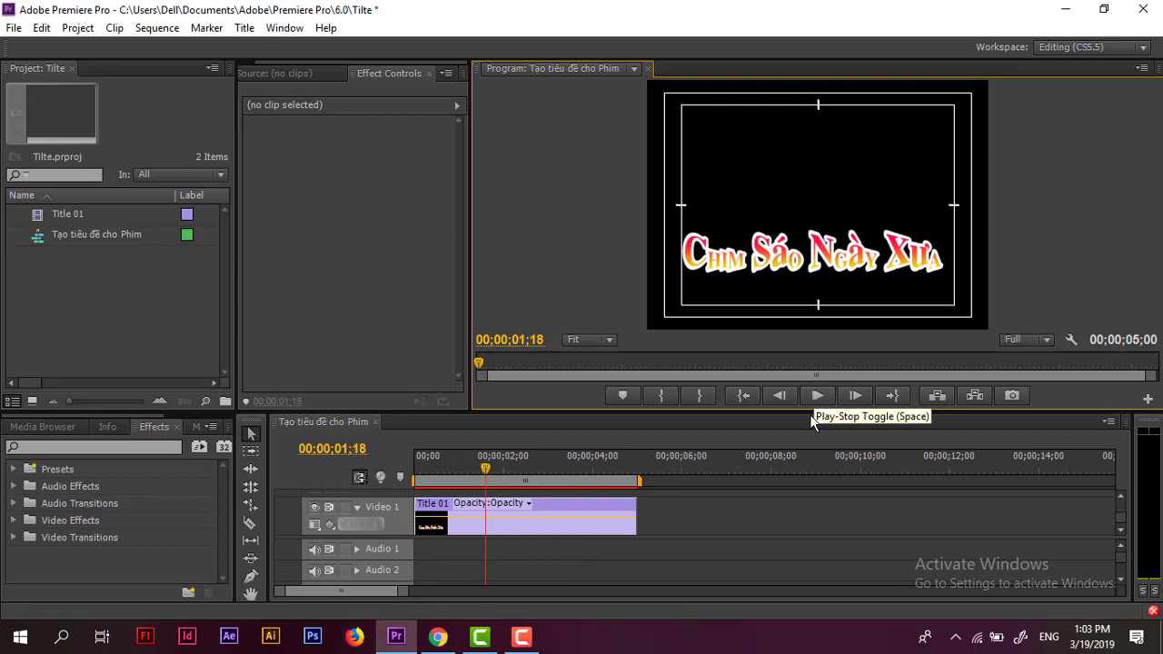
mouse_move(490, 473)
left_mouse_down()
mouse_move(442, 473)
mouse_move(458, 465)
left_mouse_up()
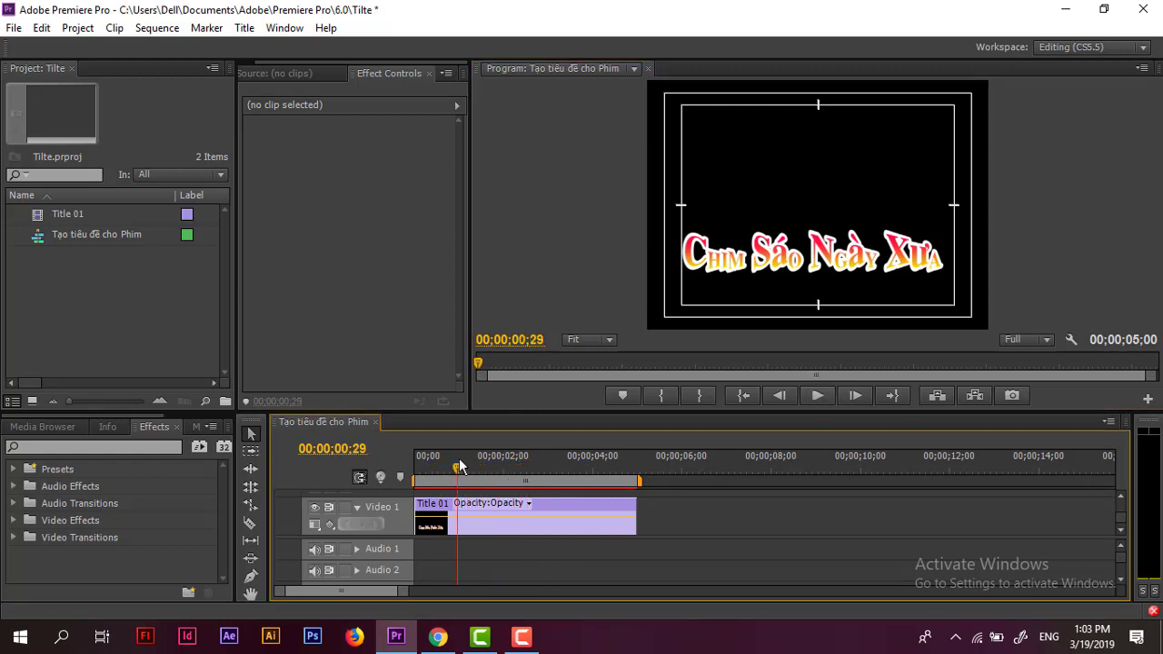
left_click(494, 519)
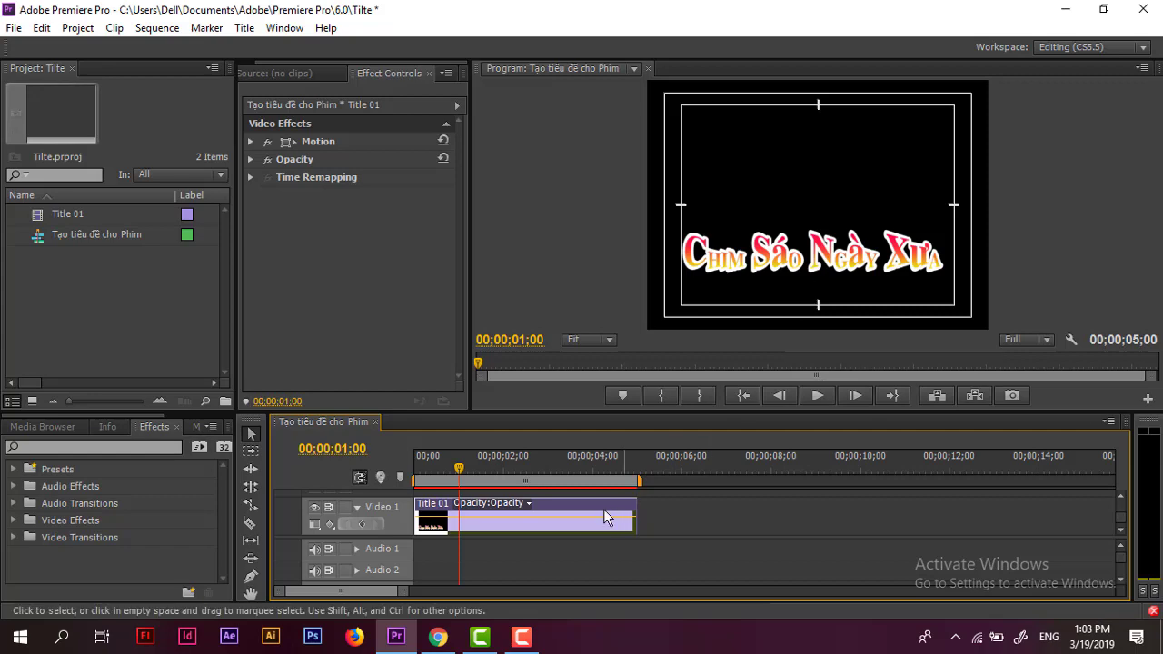
- Open Title 01 in the titler, raise the text, and select the whole title
double_click(559, 523)
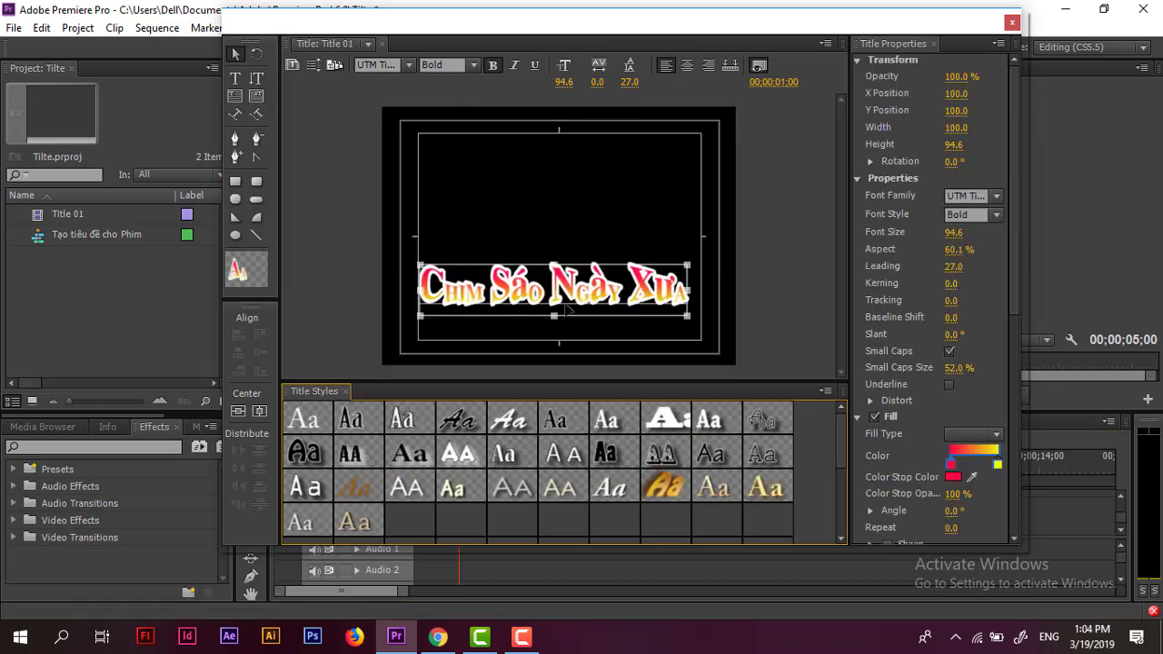
left_click_drag(564, 287, 563, 211)
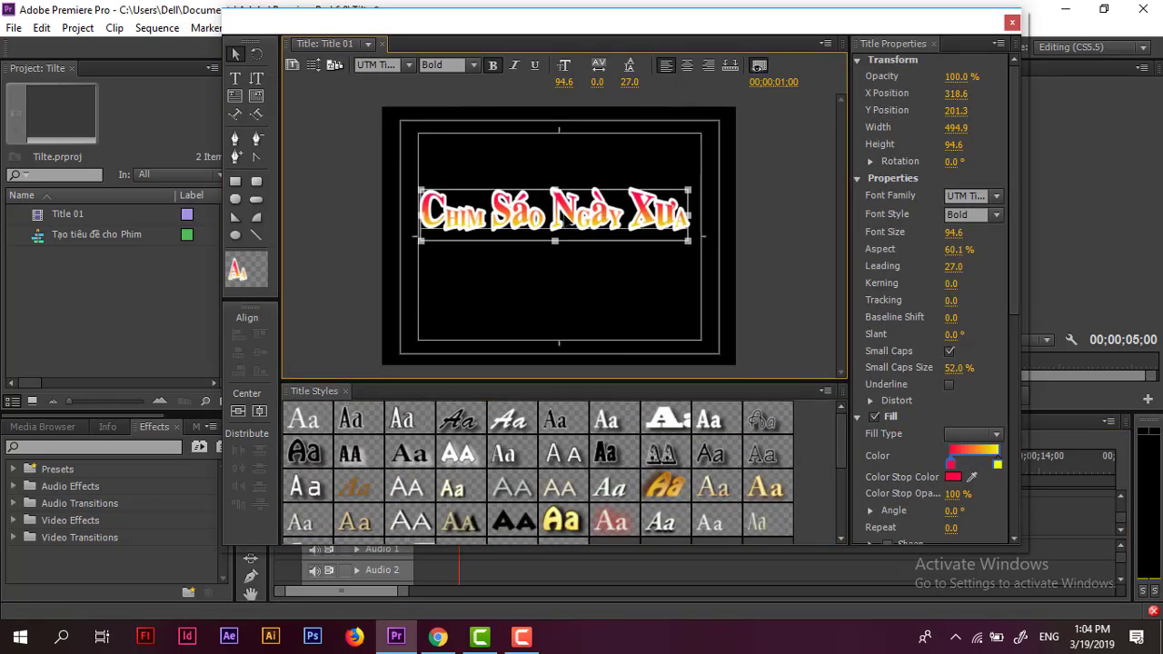
left_click(236, 79)
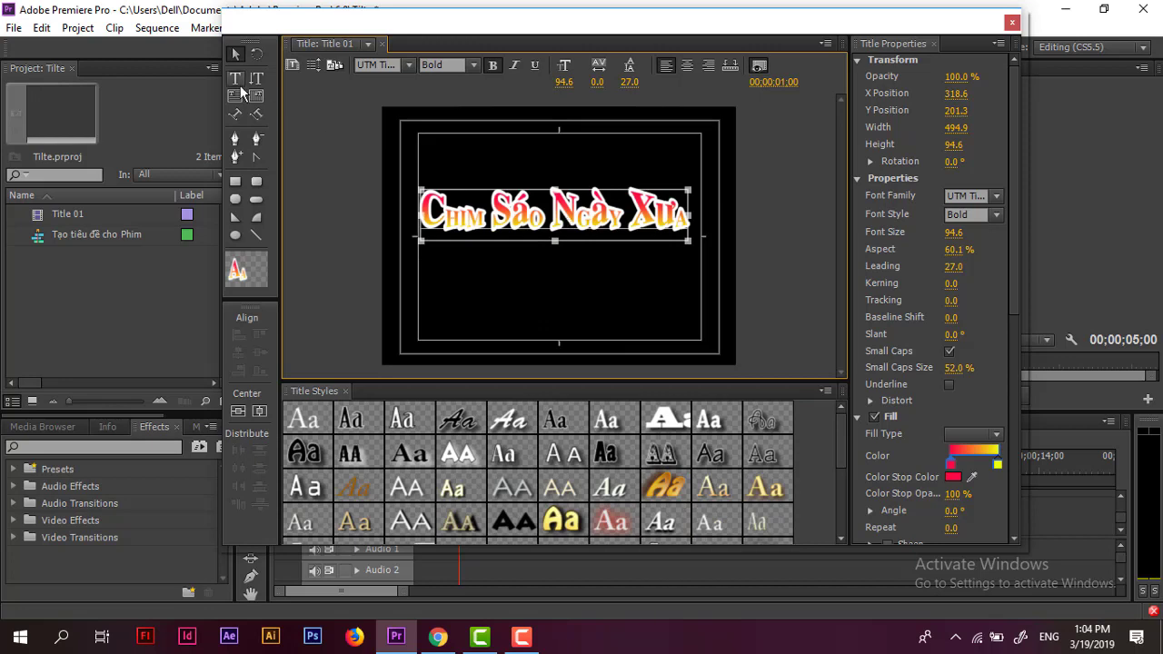
left_click(443, 284)
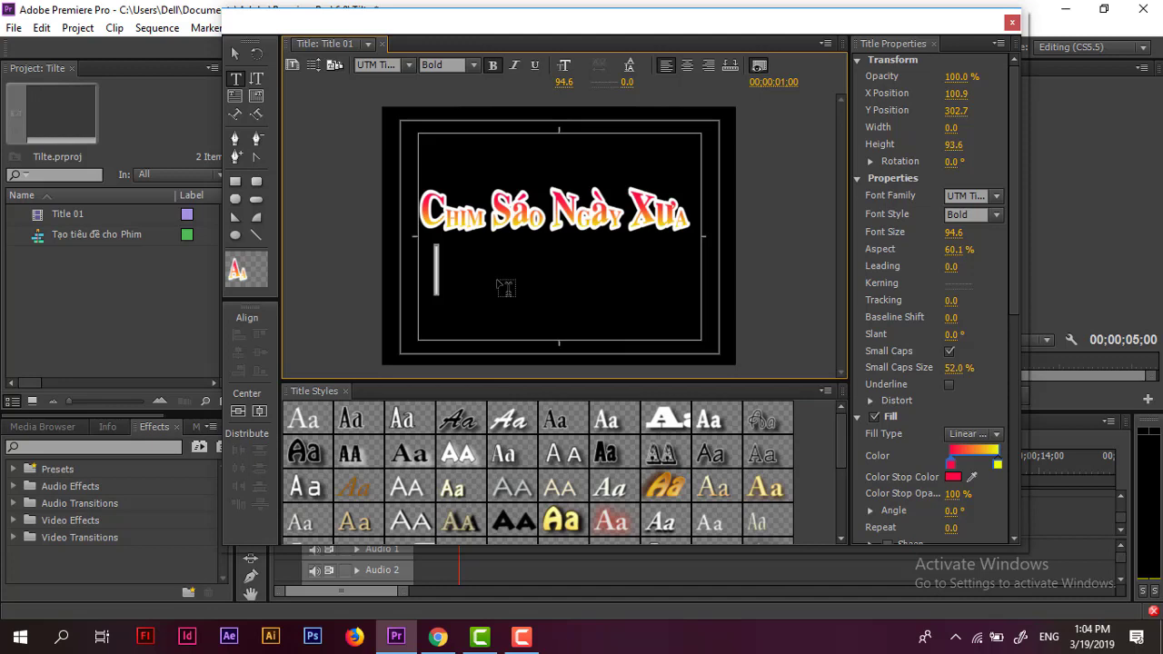
left_click(482, 215)
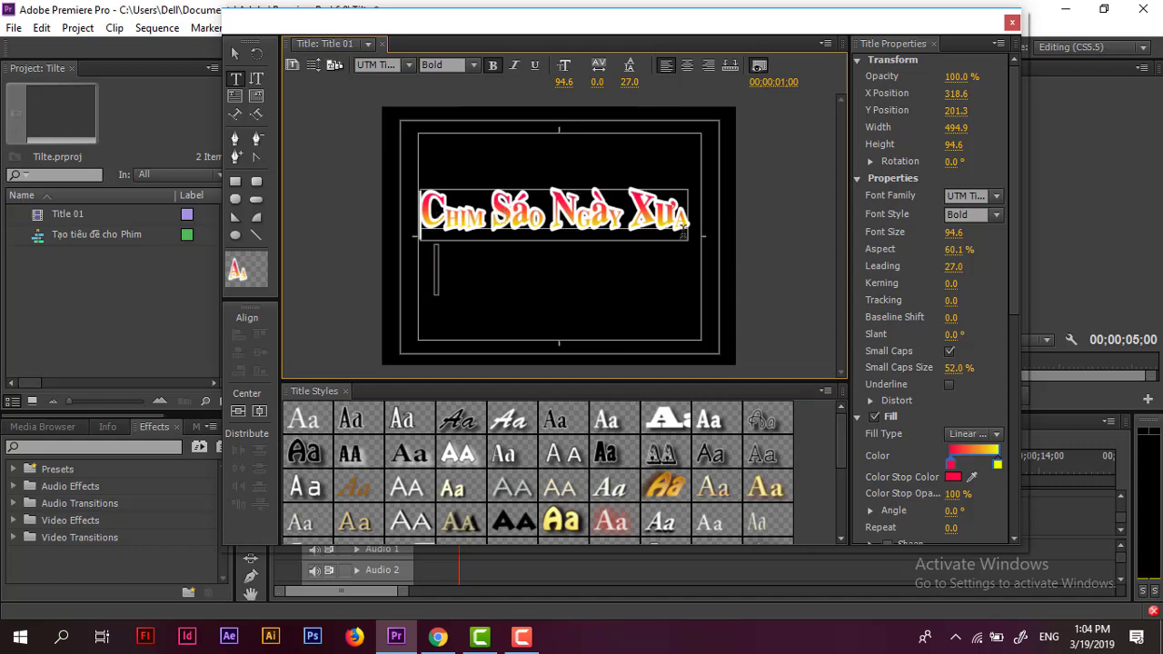
left_click_drag(421, 216, 707, 237)
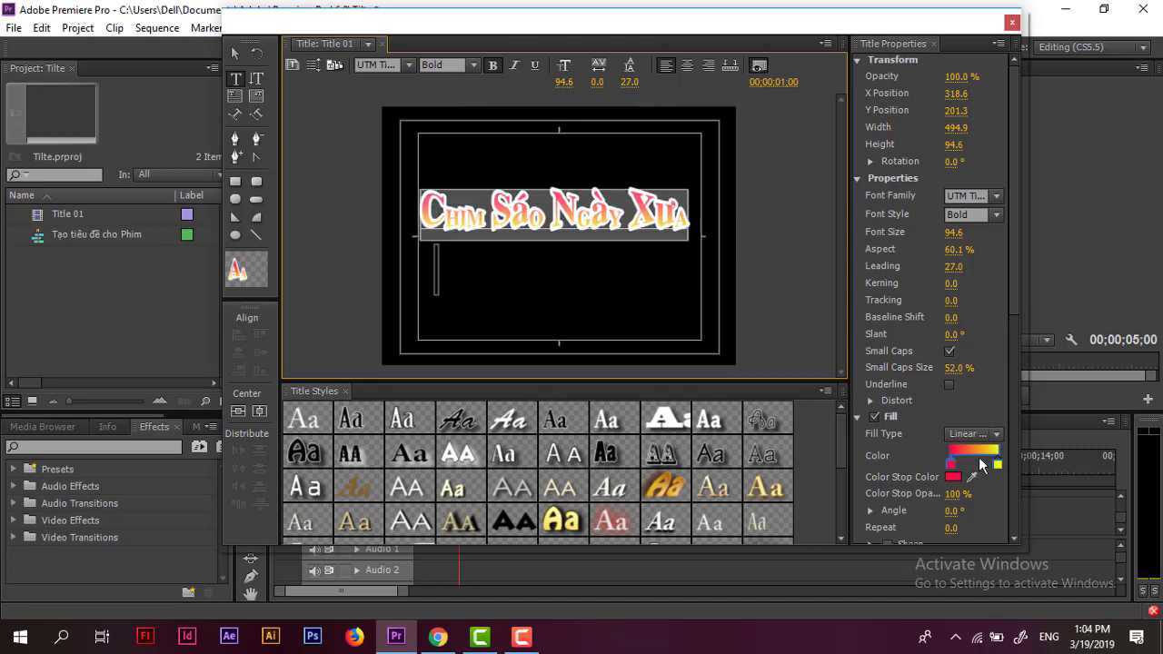
- Set the gradient's first colour stop to blue, lower the title, and close the titler
left_click(952, 476)
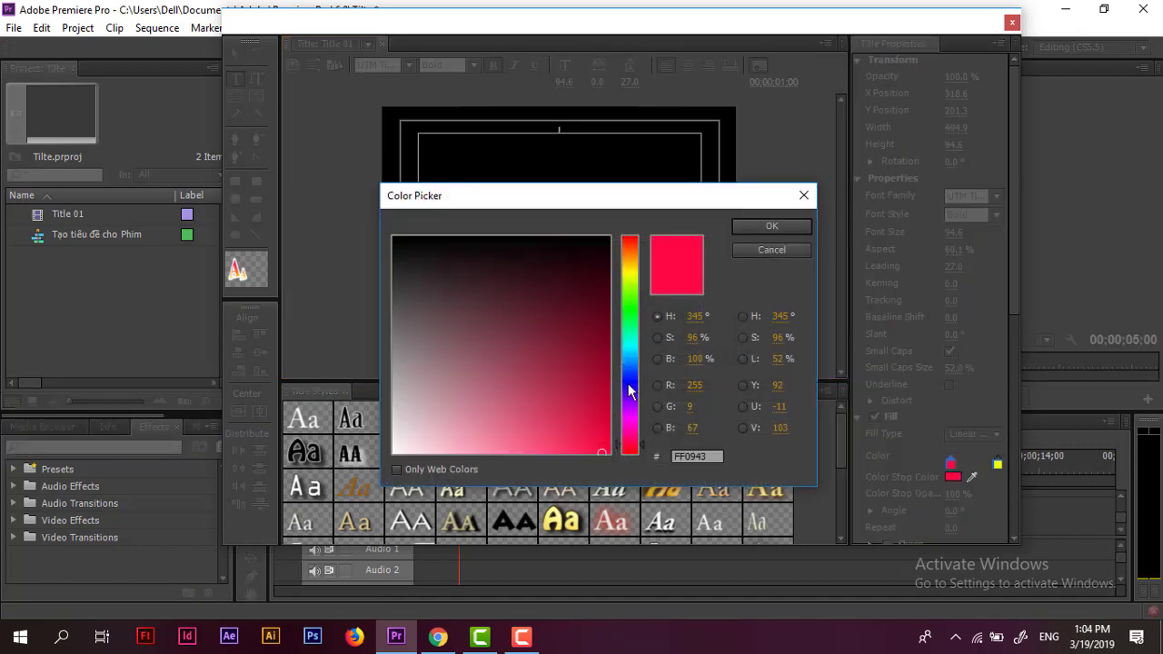
left_click(628, 371)
left_click(768, 226)
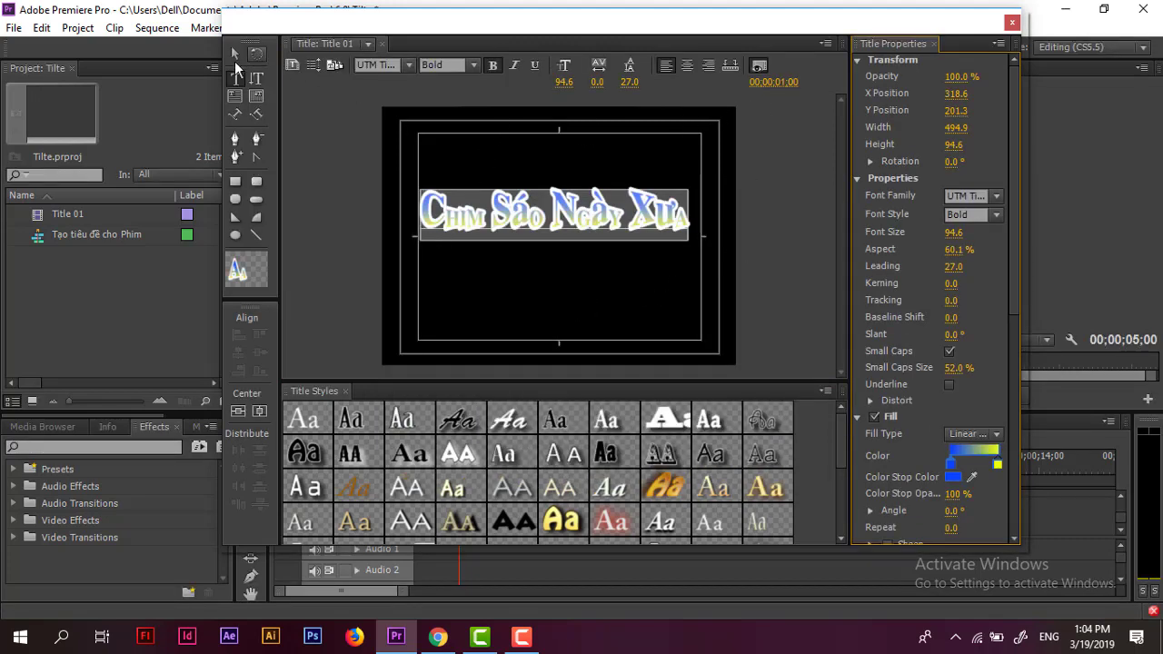
left_click(235, 55)
left_click_drag(553, 228, 557, 278)
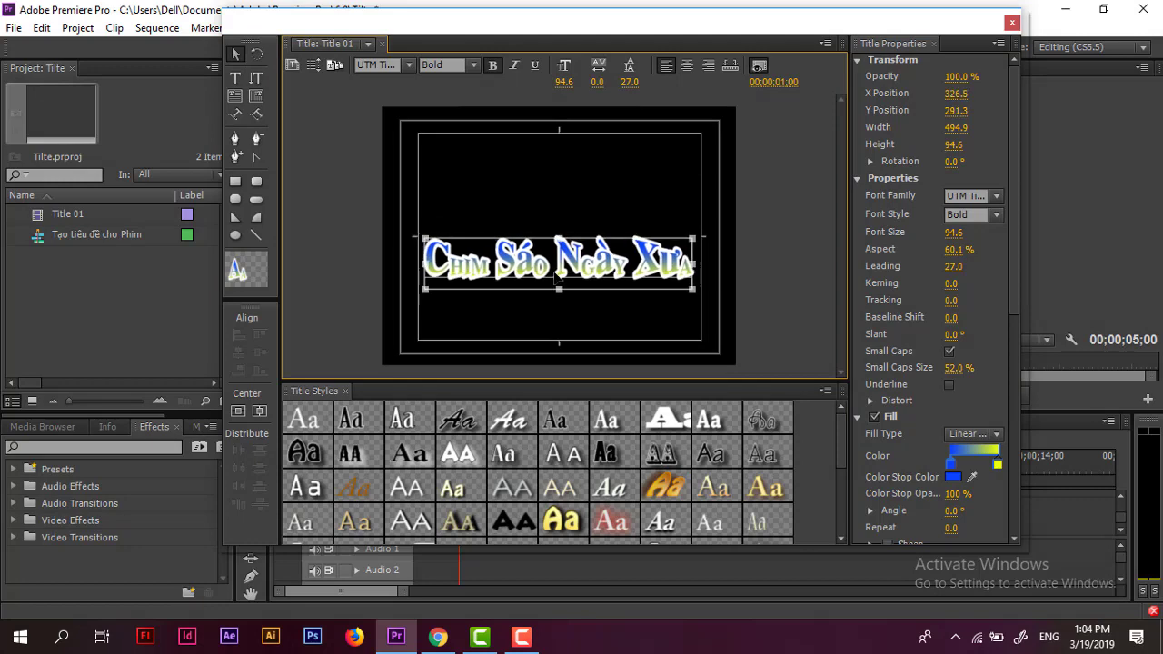
left_click(1012, 23)
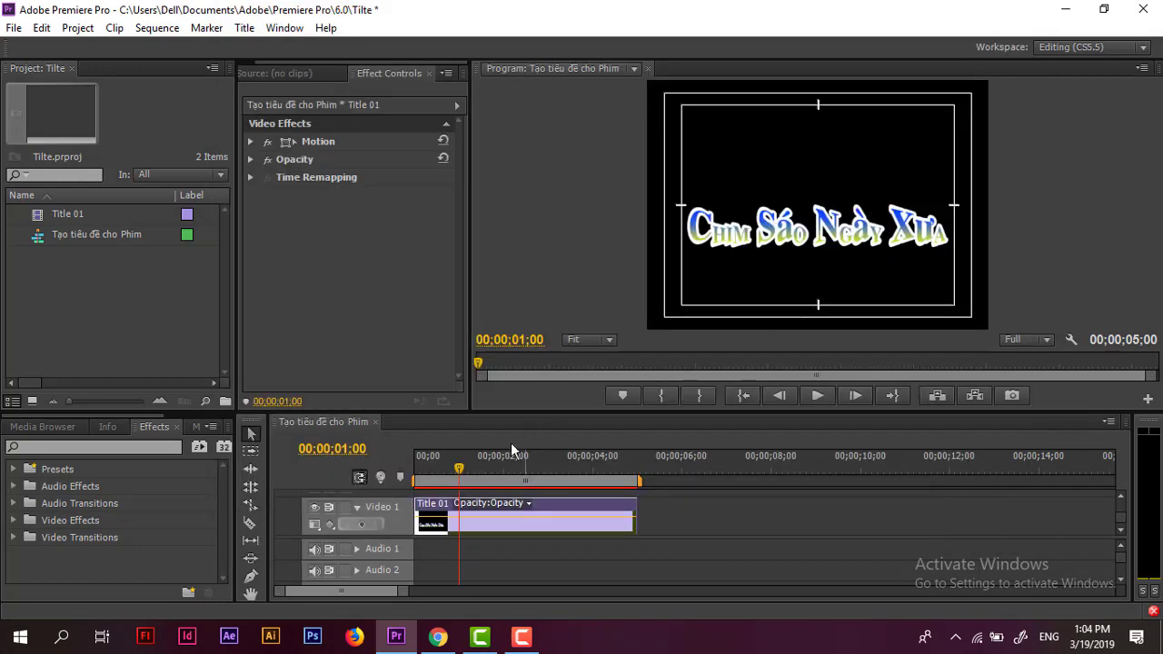
- Move the playhead to 00;00;02;08 and reopen Title 01 in the title editor
left_click_drag(459, 474, 515, 473)
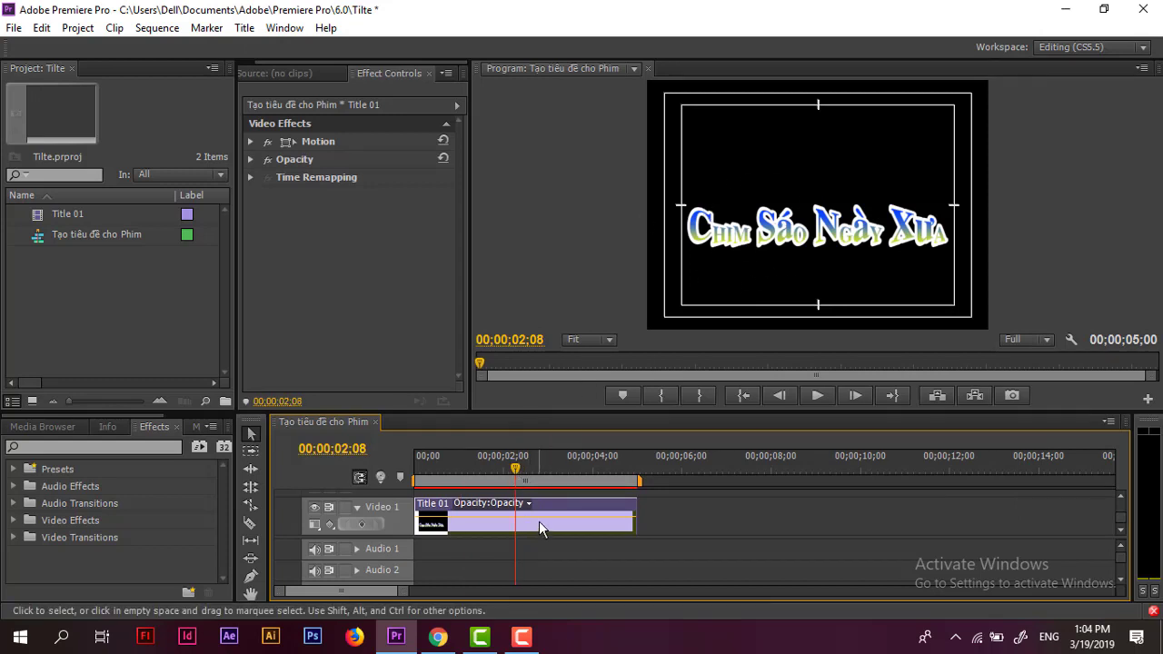
left_click(824, 214)
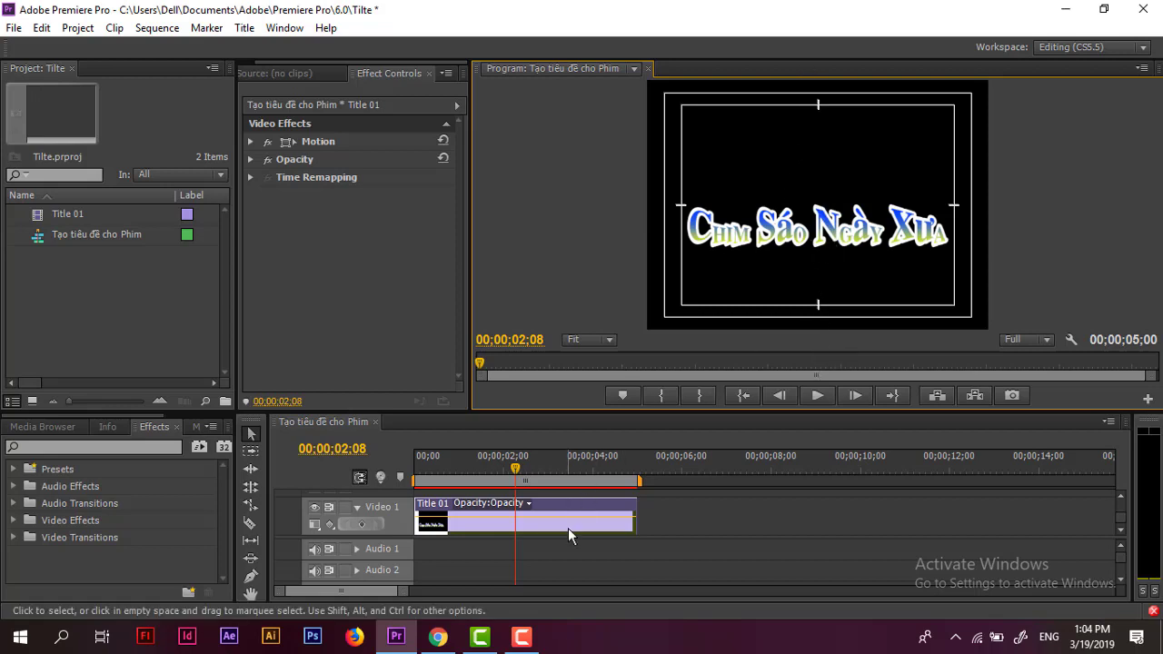
double_click(568, 526)
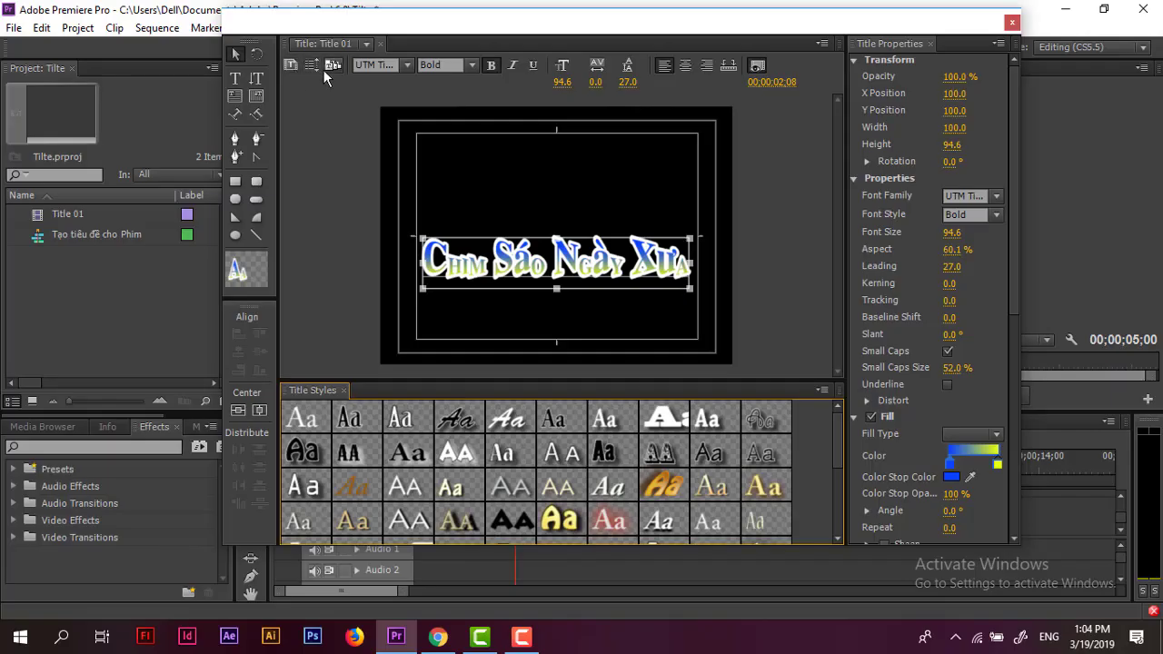
- Set Title 01 to Roll in Roll/Crawl Options, with Start Off Screen and End Off Screen
left_click(311, 65)
left_click_drag(511, 207, 753, 116)
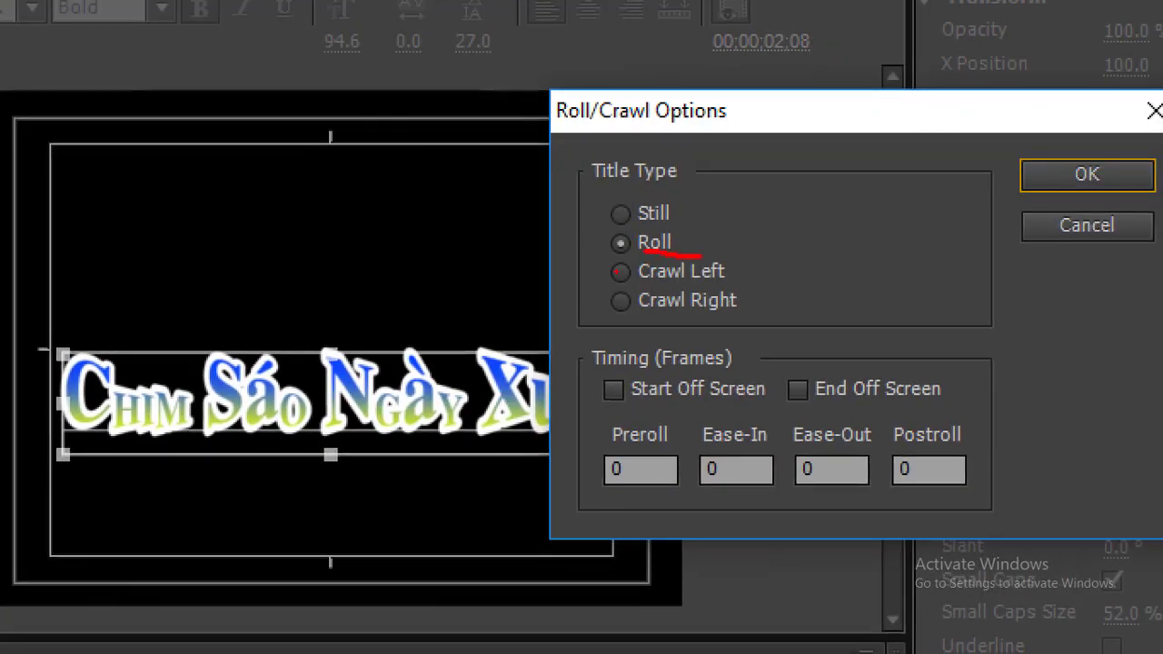
mouse_move(365, 64)
left_mouse_down()
mouse_move(363, 254)
mouse_move(389, 254)
left_mouse_up()
left_click_drag(319, 52, 364, 56)
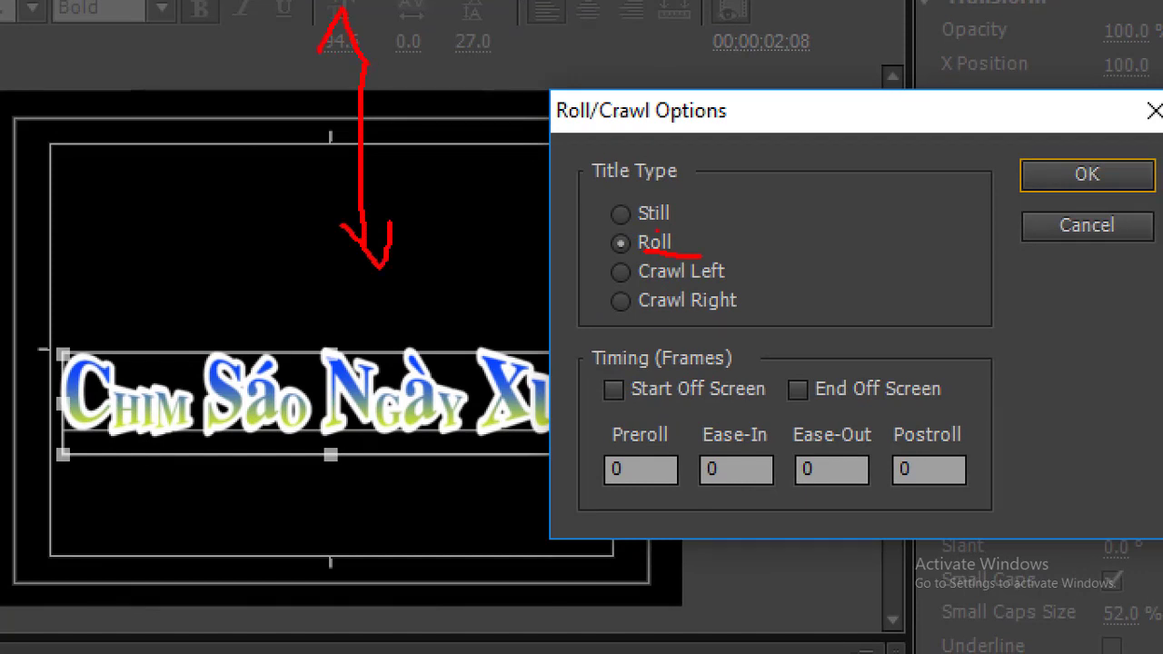
left_click_drag(655, 218, 681, 247)
left_click_drag(641, 405, 746, 401)
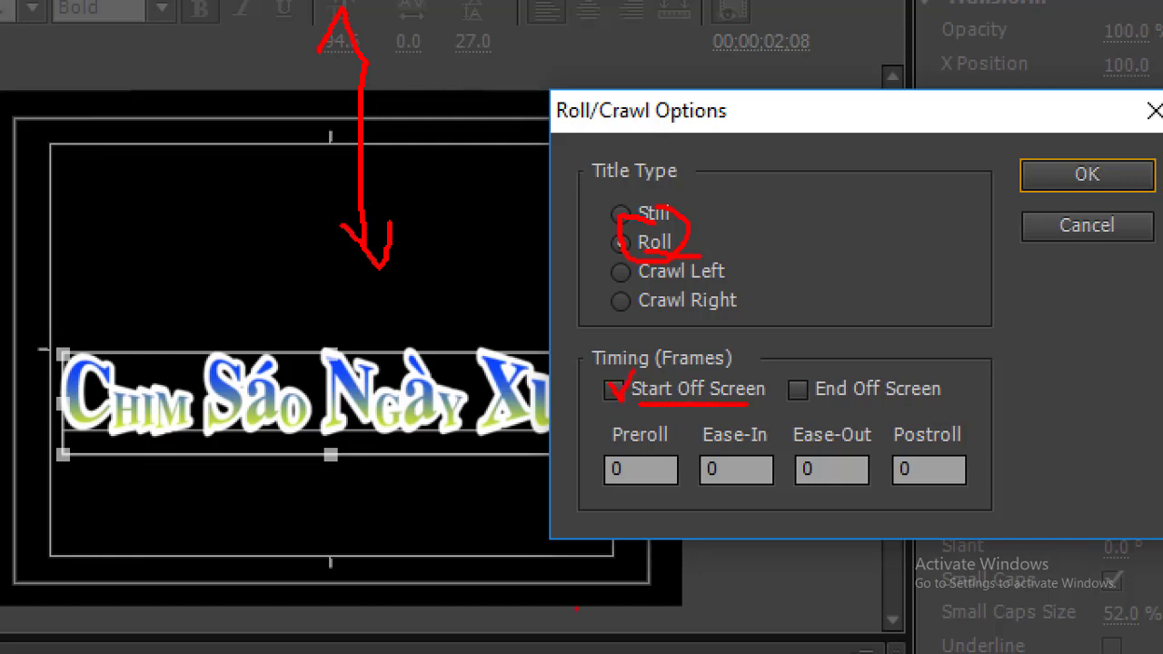
left_click_drag(80, 601, 601, 576)
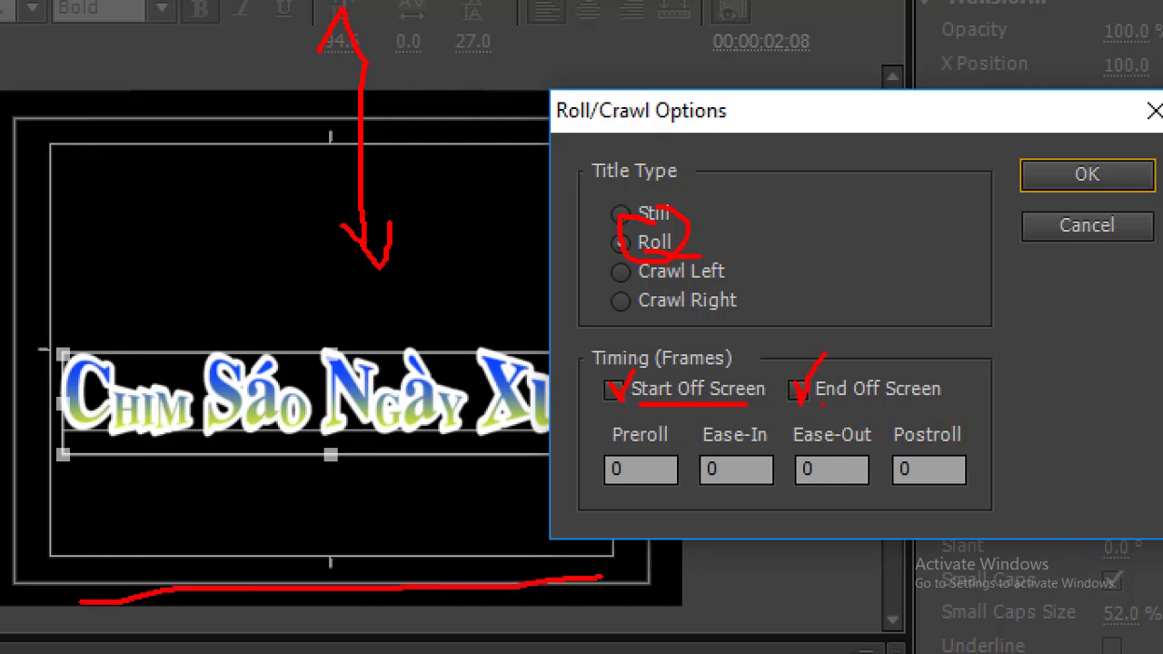
left_click_drag(801, 401, 940, 388)
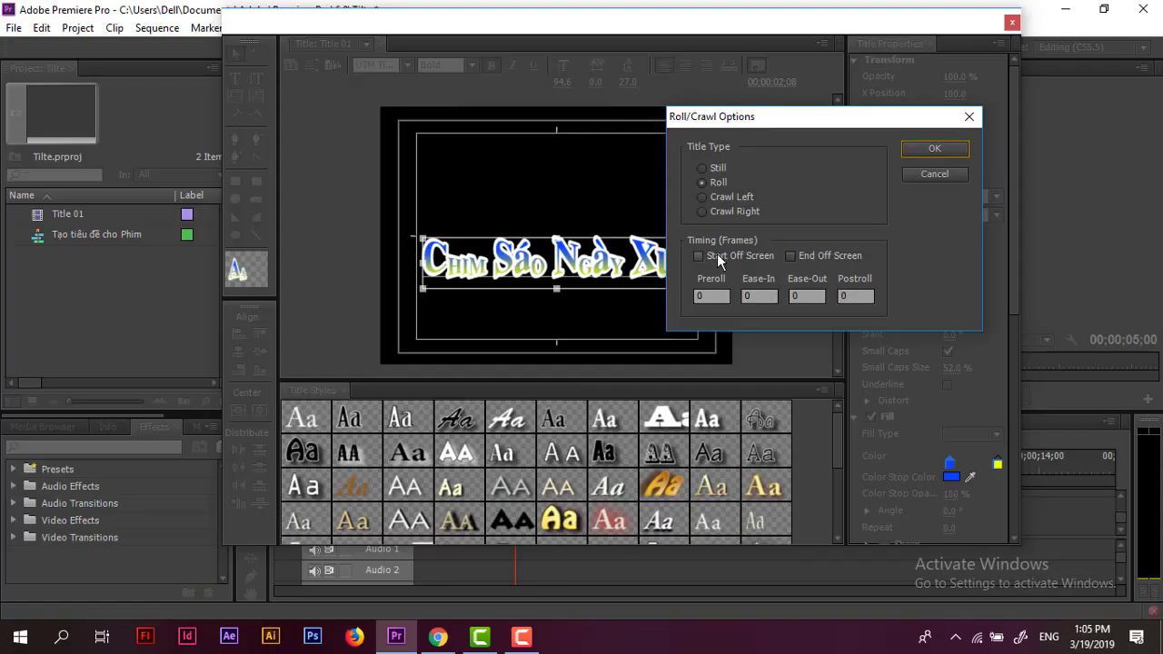
left_click(714, 255)
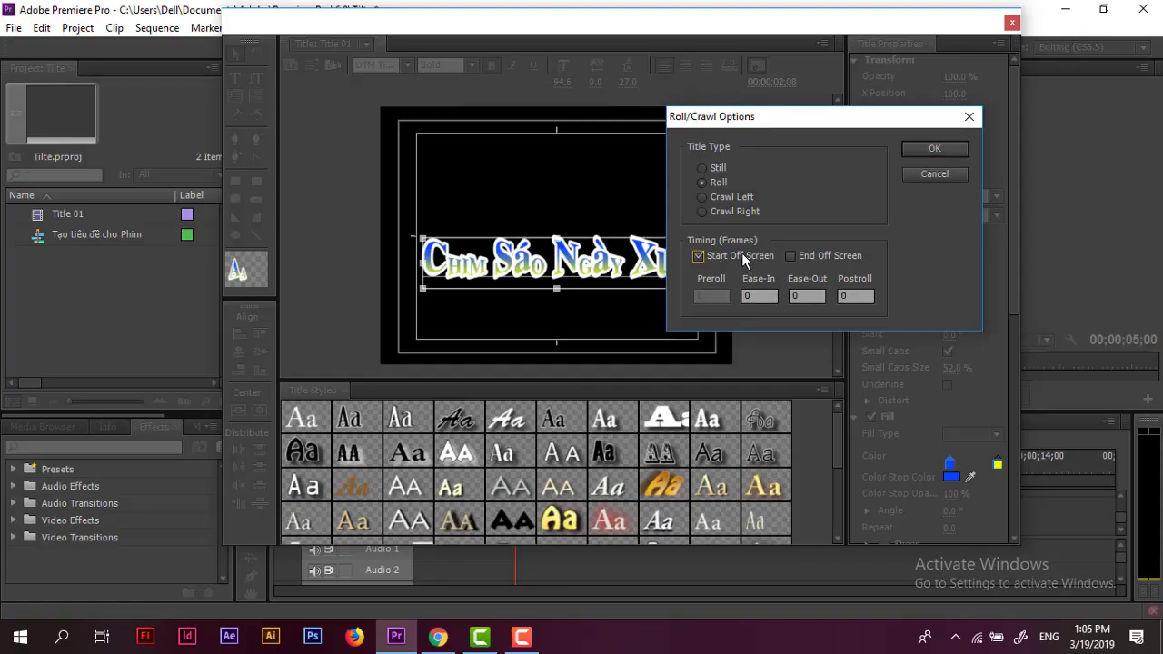
left_click(789, 256)
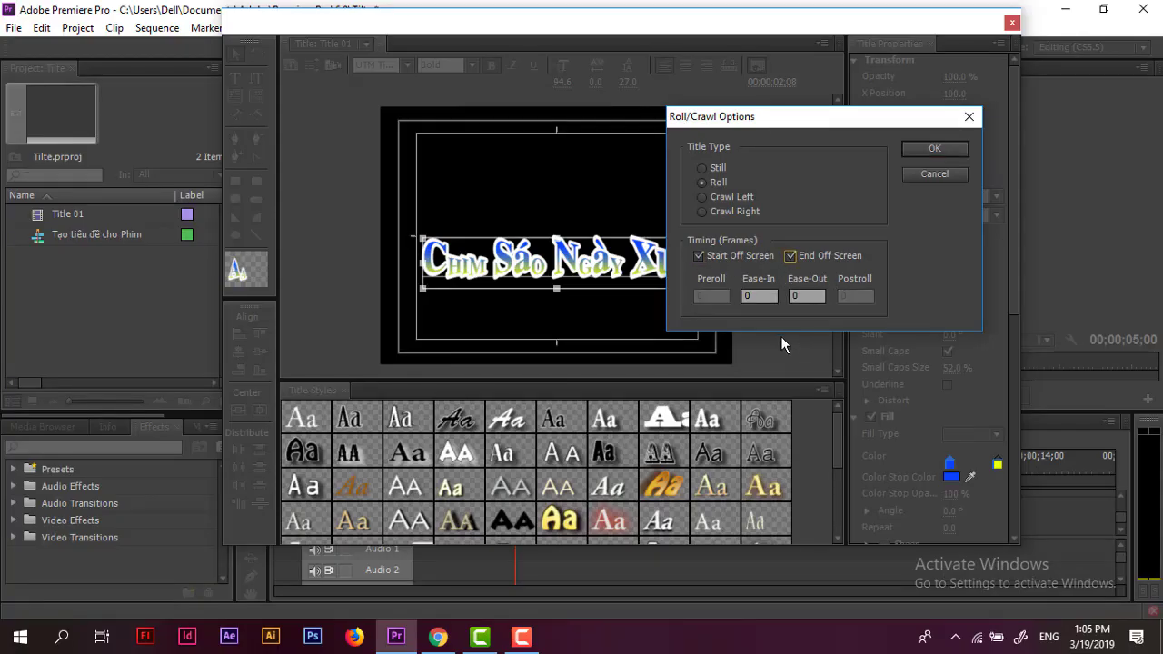
left_click(934, 149)
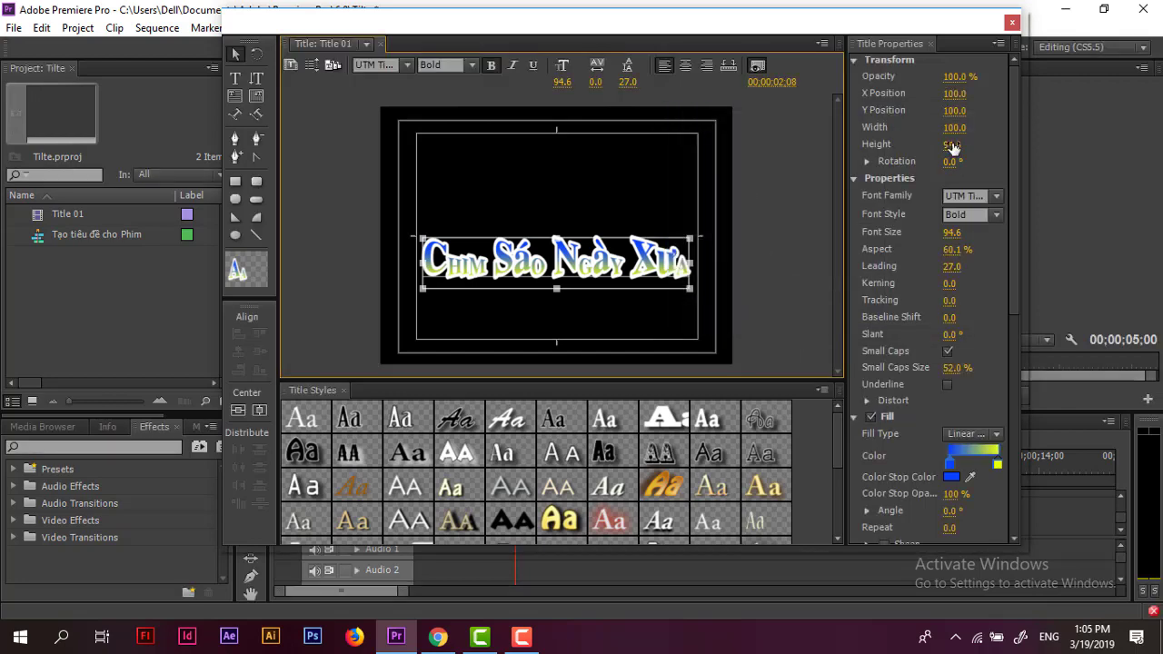
- Close the titler and play the sequence from 00;00;00;00 to watch the title roll upward
left_click(1013, 25)
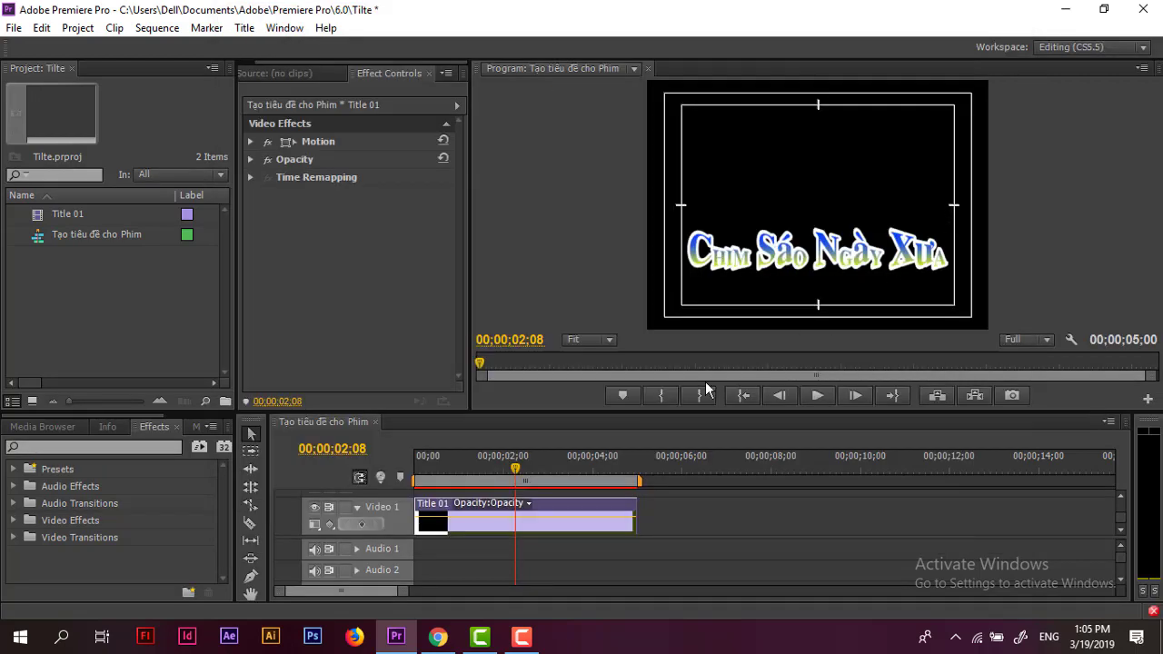
left_click(440, 483)
left_click_drag(440, 482, 405, 484)
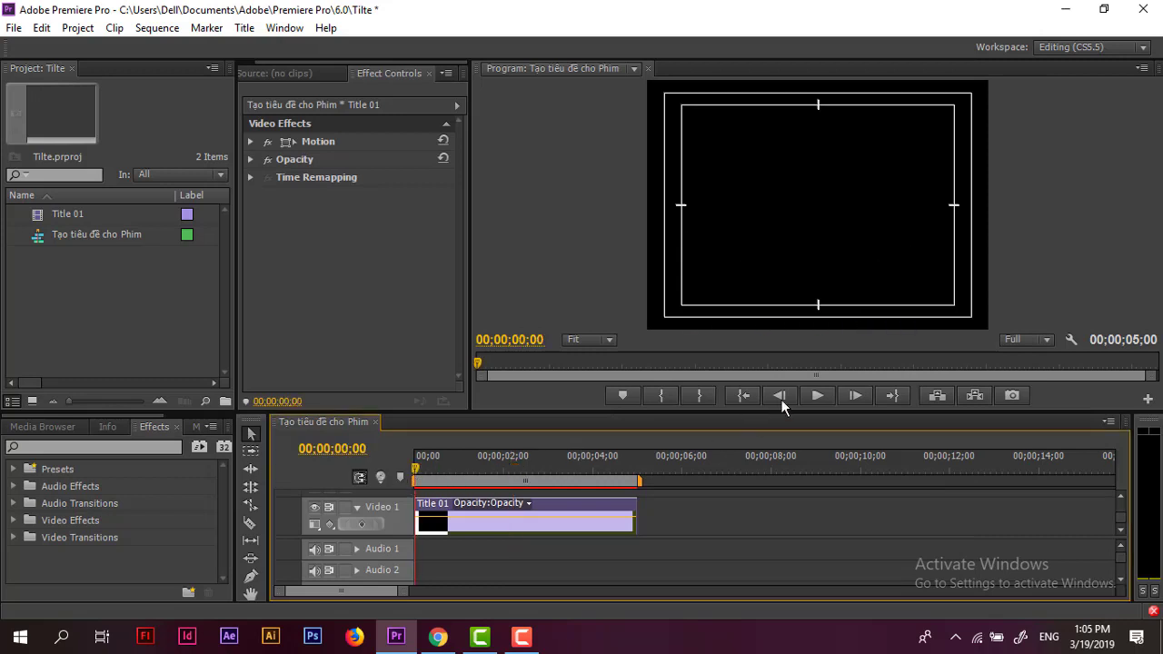
left_click(820, 394)
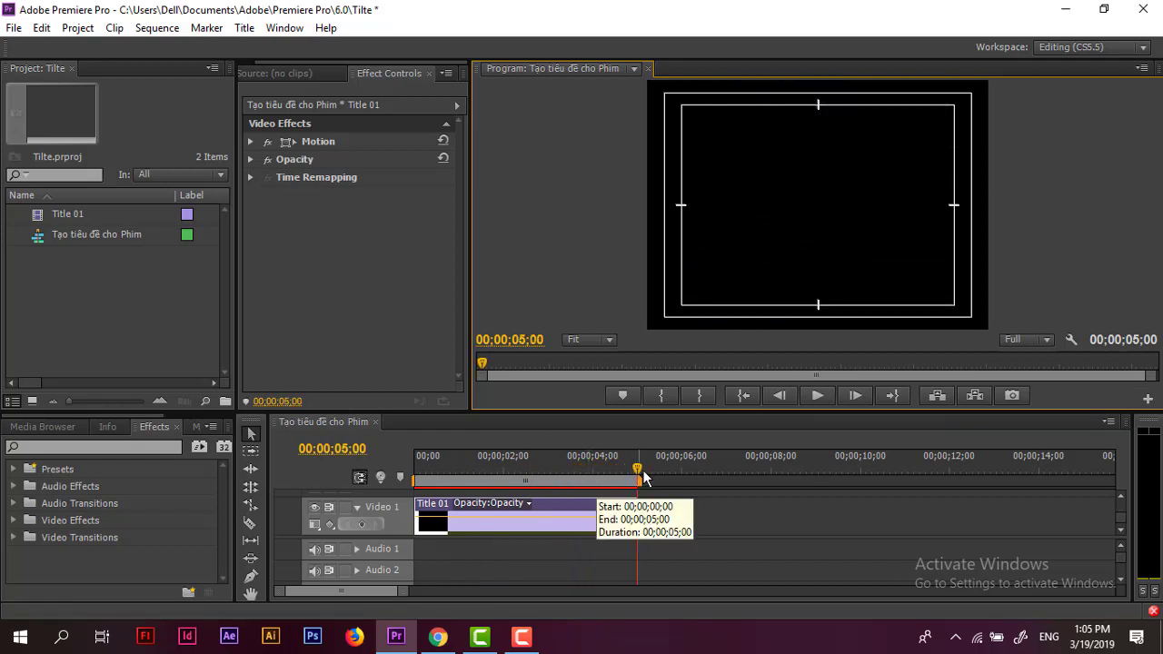
left_click_drag(643, 478, 415, 479)
left_click(817, 395)
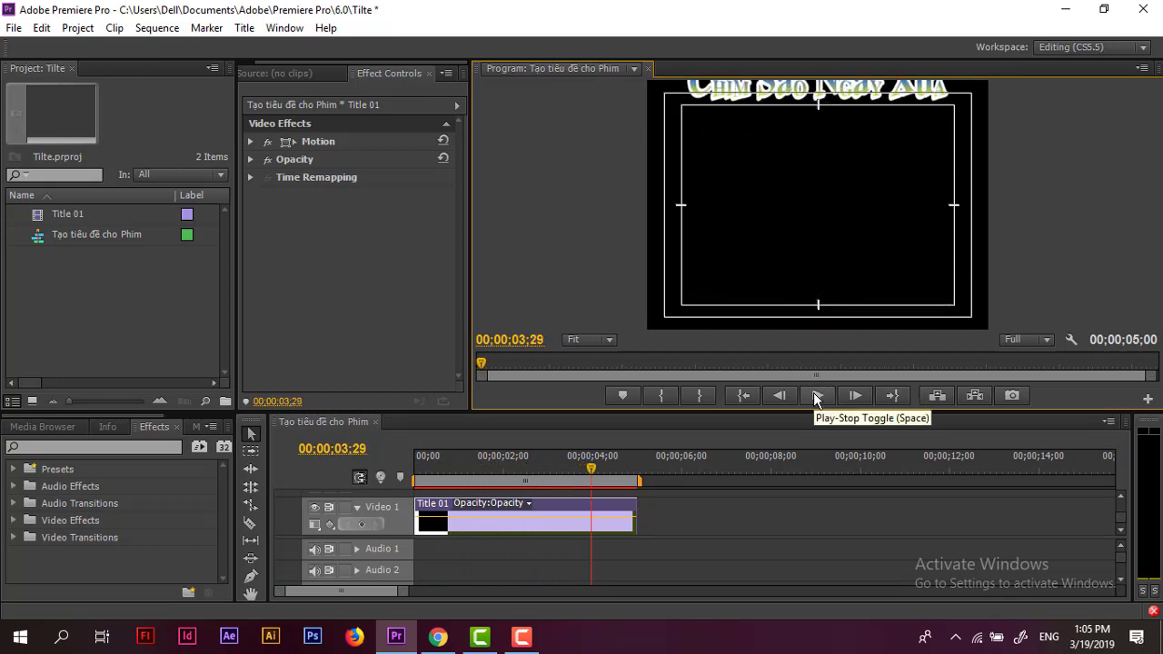
left_click_drag(590, 478, 545, 478)
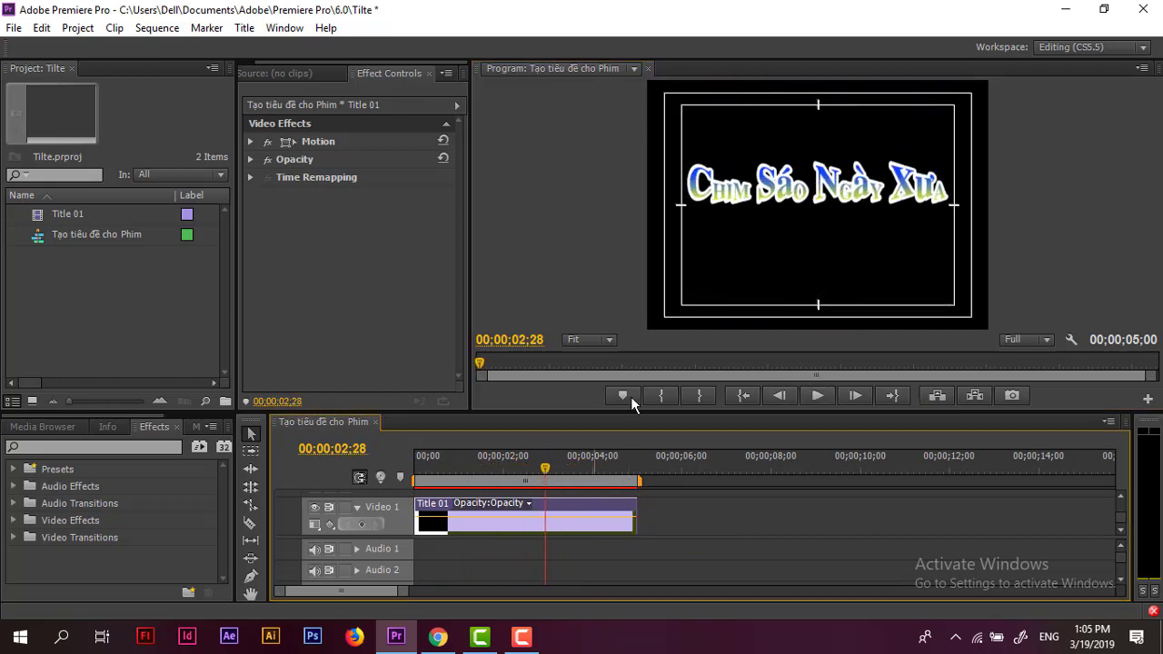
left_click(63, 214)
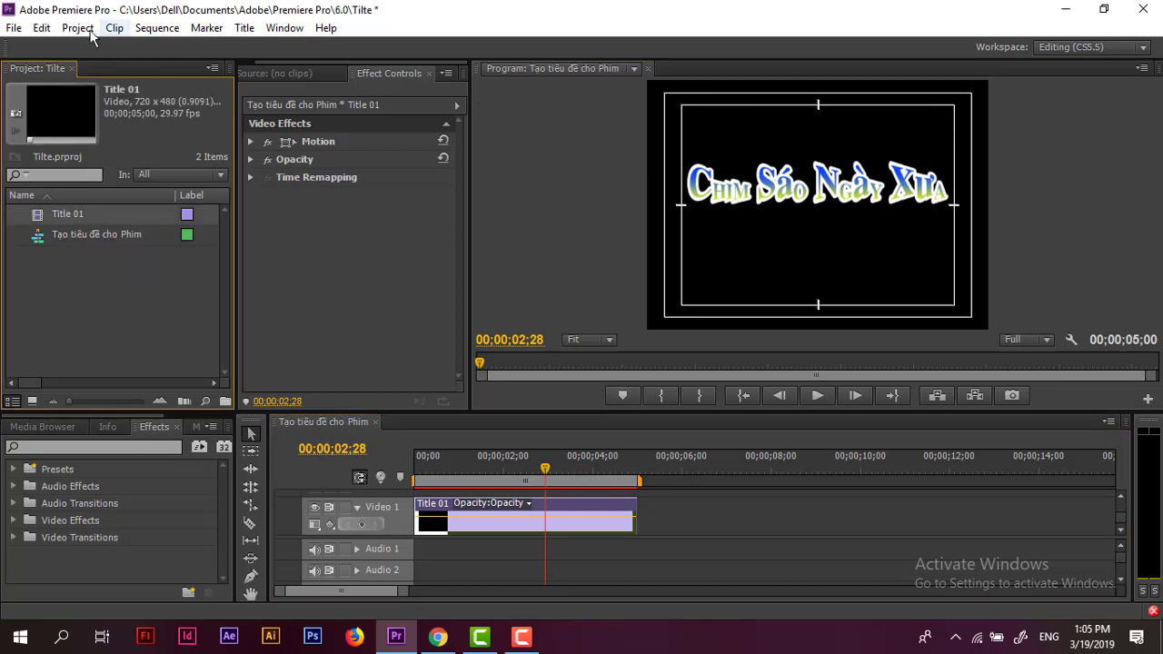
- Create a new Default Still title named Title 02, ready for adding text
left_click(243, 29)
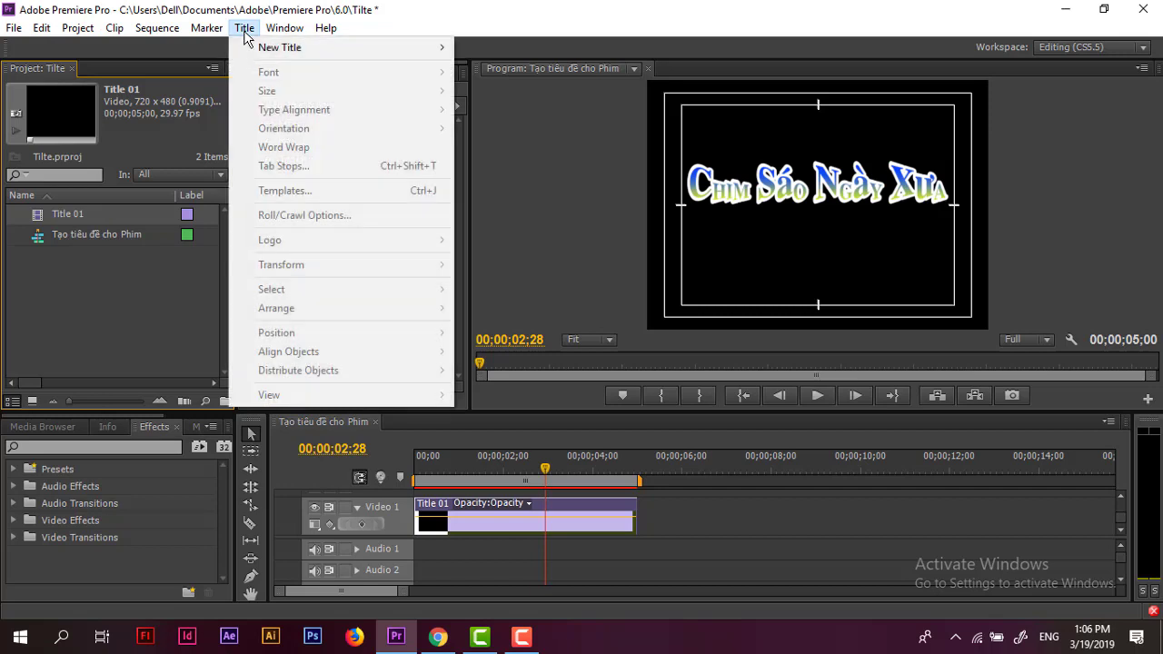
mouse_move(270, 53)
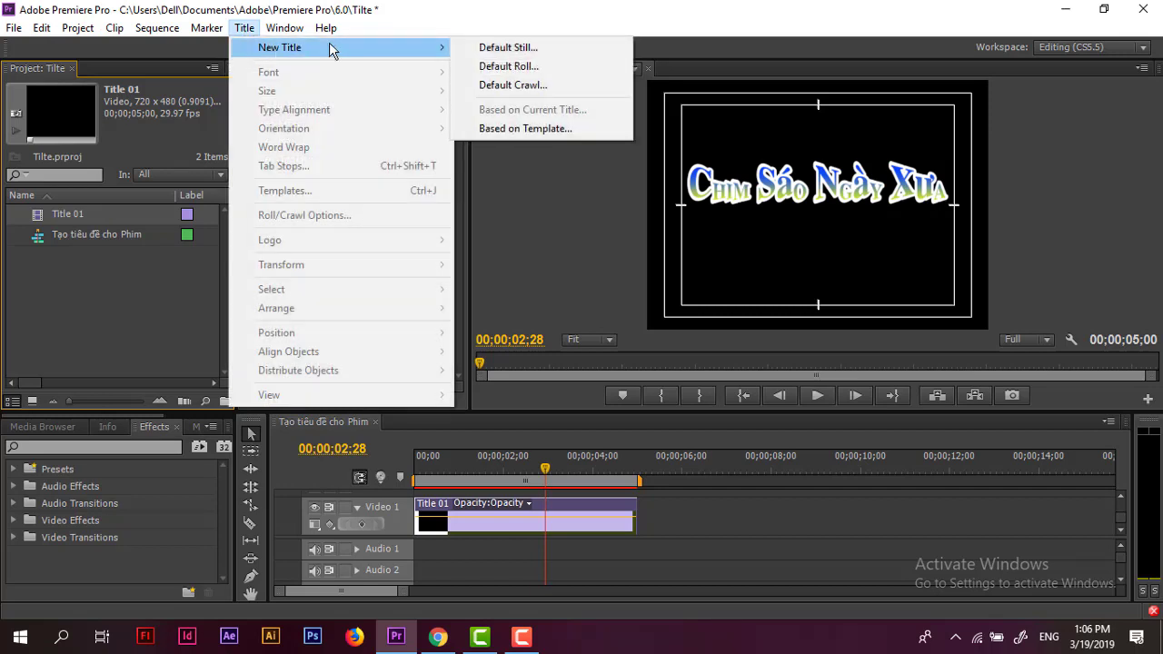
left_click(543, 50)
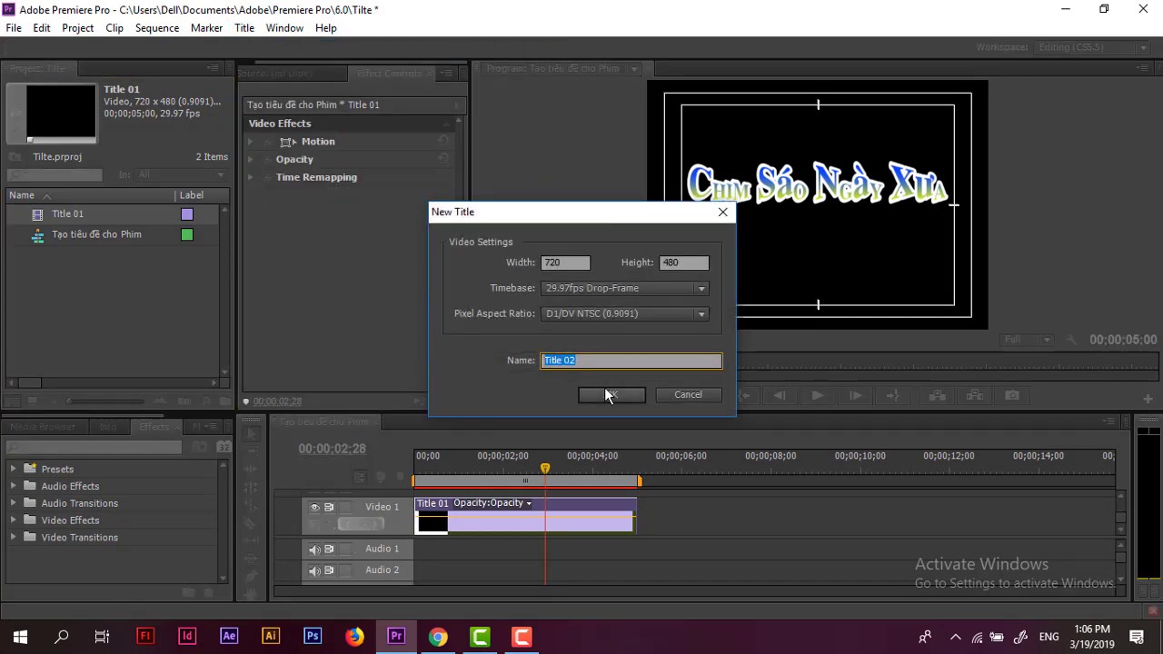
left_click(618, 396)
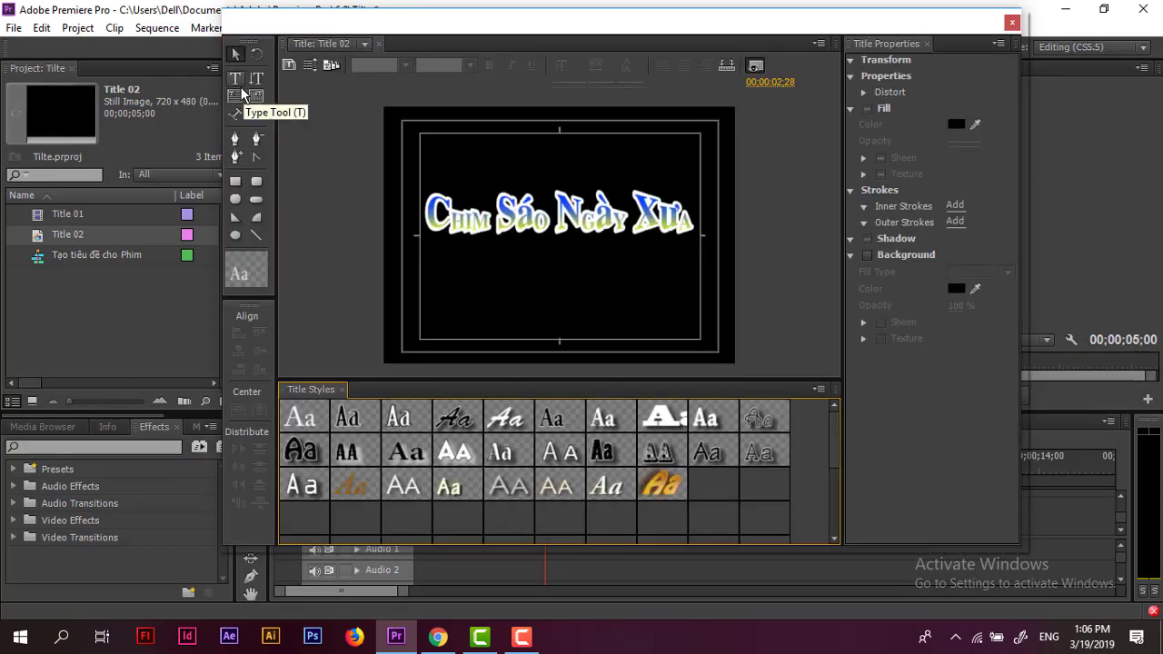
left_click(243, 88)
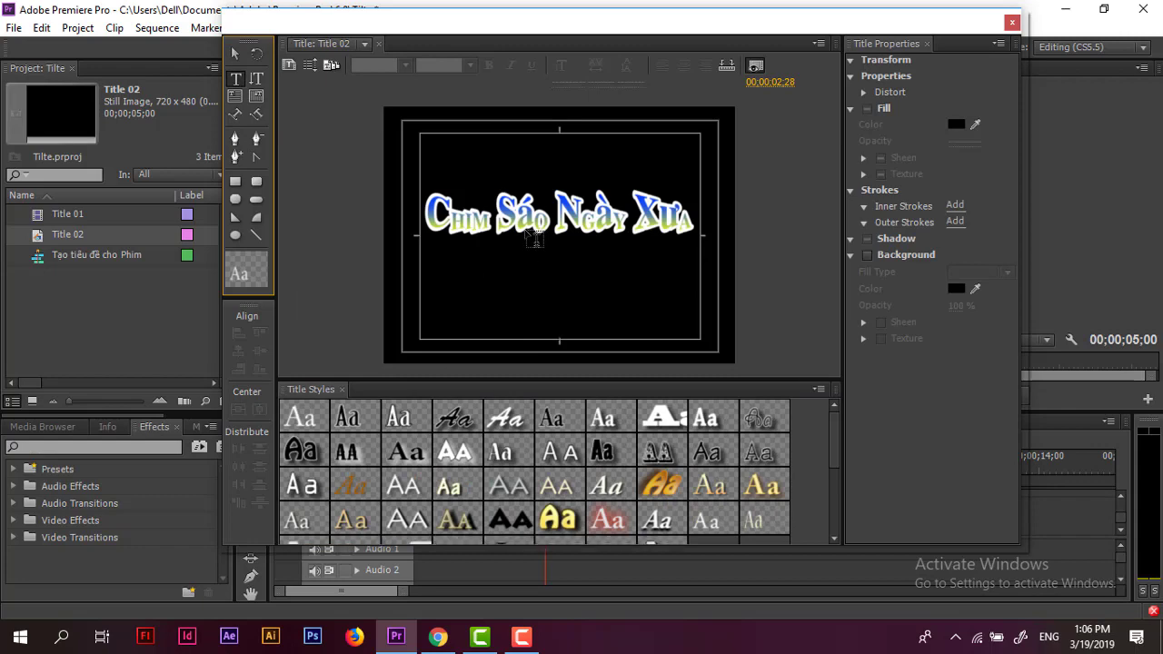
- Type the subtitle 'Em của ngày hôm qua' below the main title and shift it left
left_click_drag(681, 39, 444, 57)
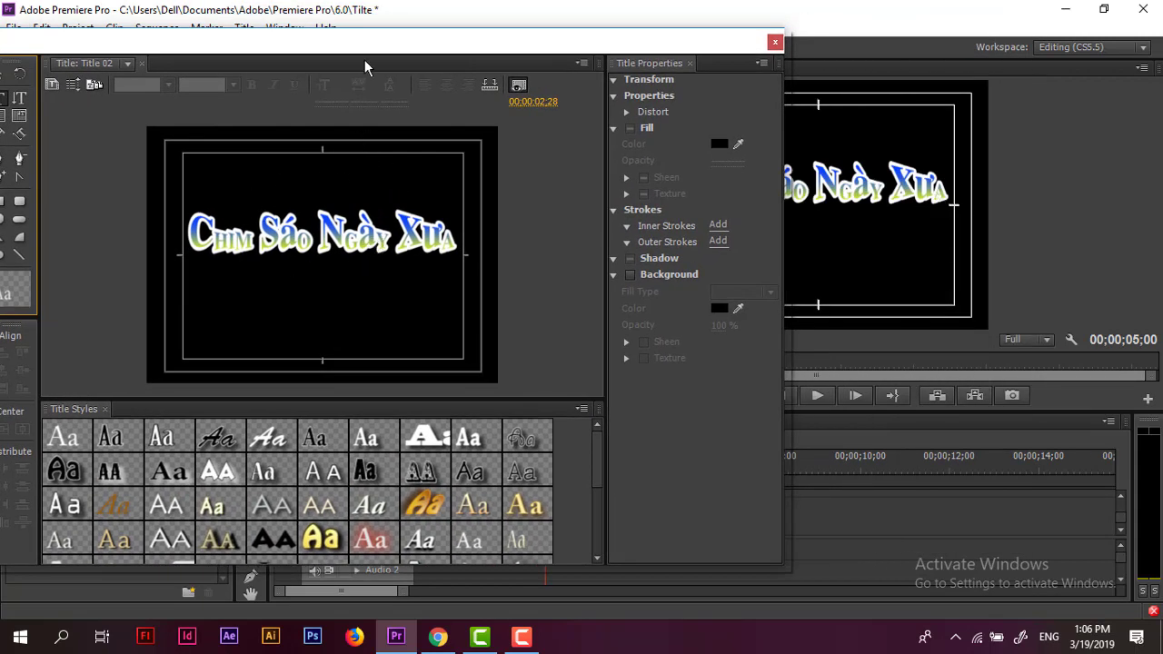
left_click_drag(372, 52, 671, 43)
left_click(515, 282)
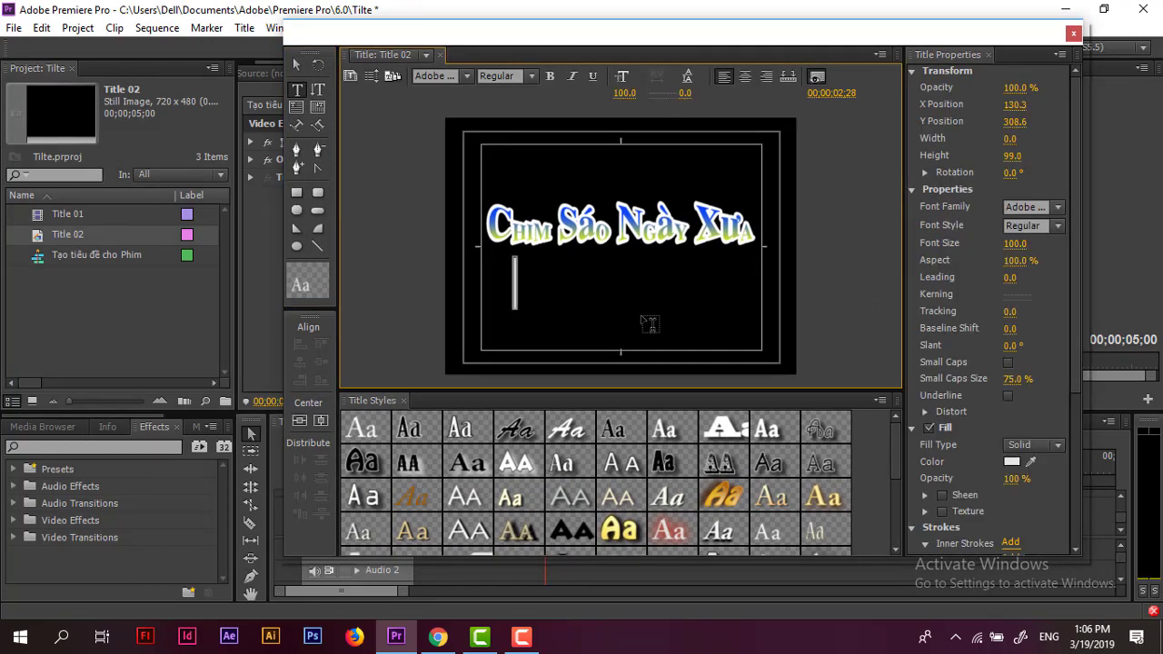
type("Em")
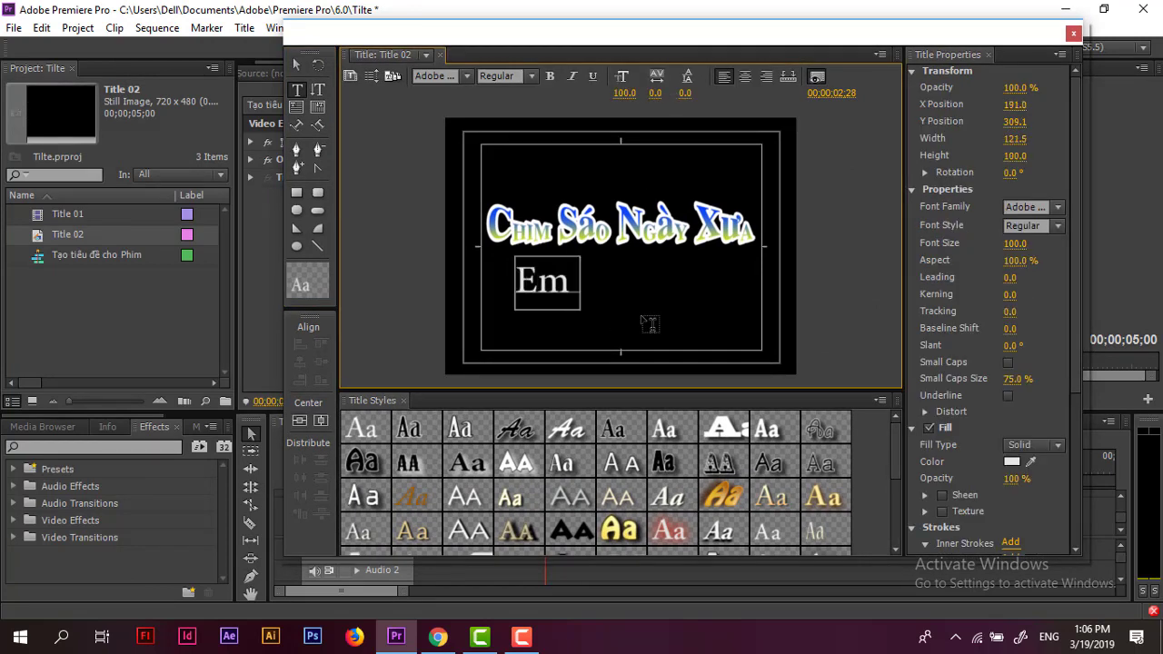
type(" cuar")
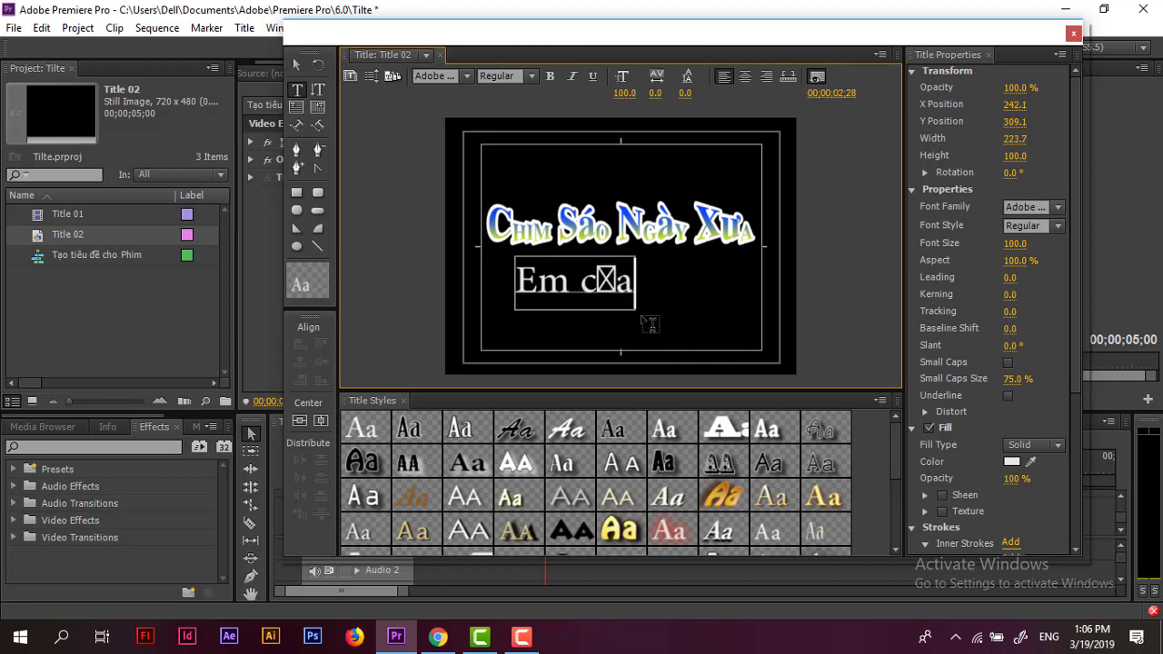
type(" ngayf")
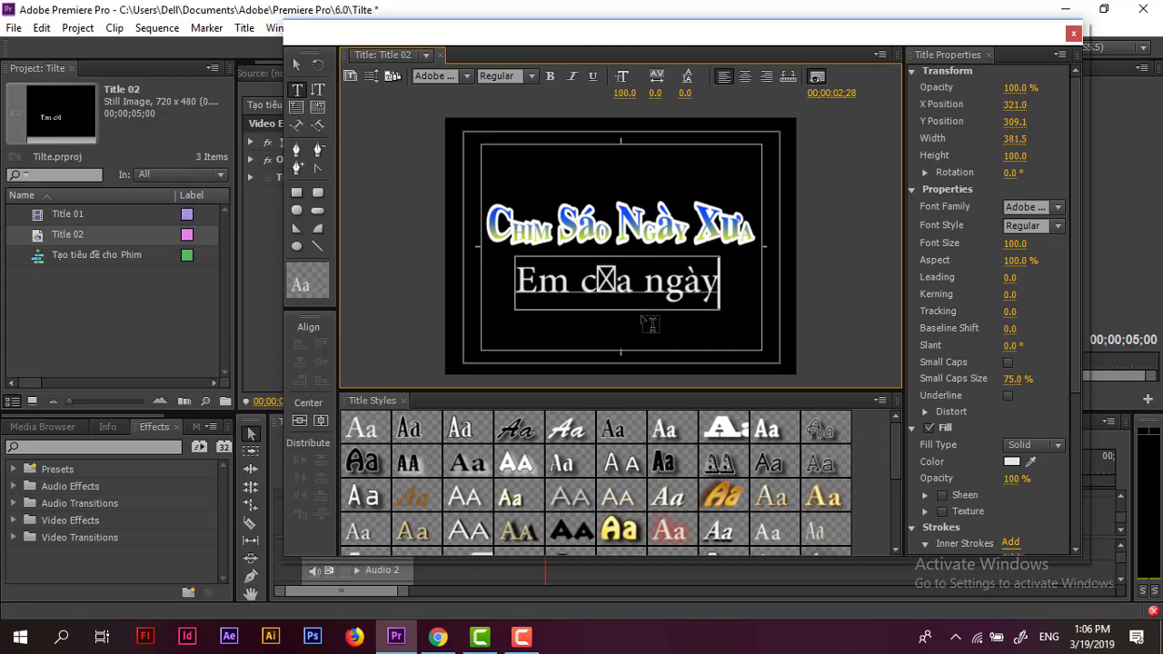
type(" hoom")
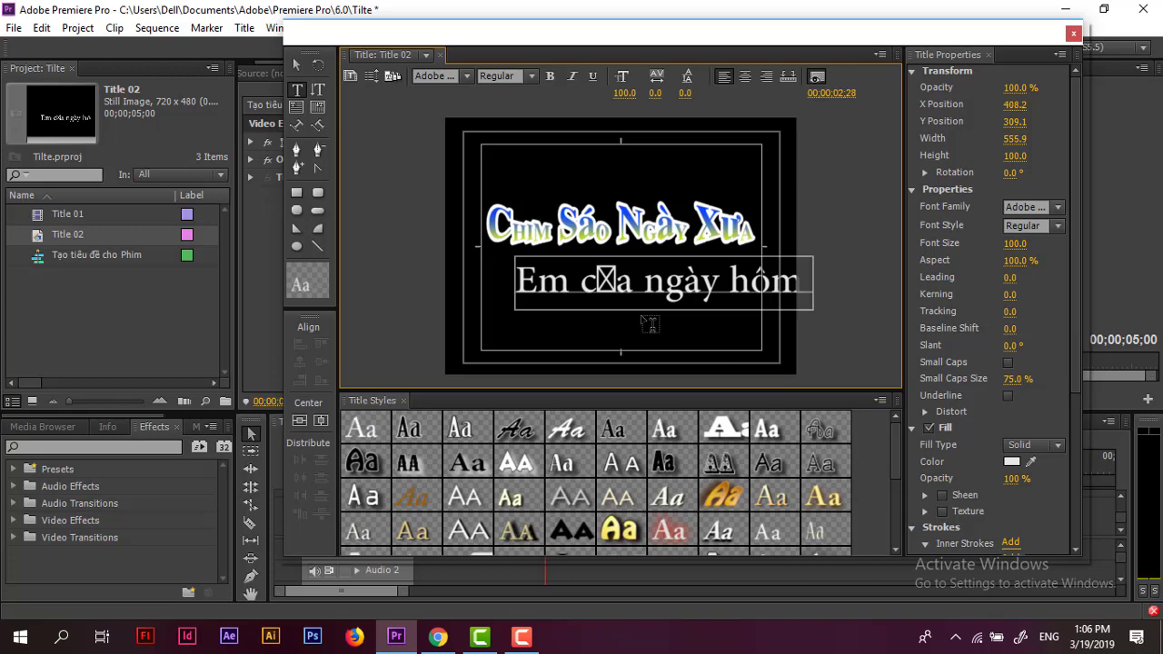
type(" qua")
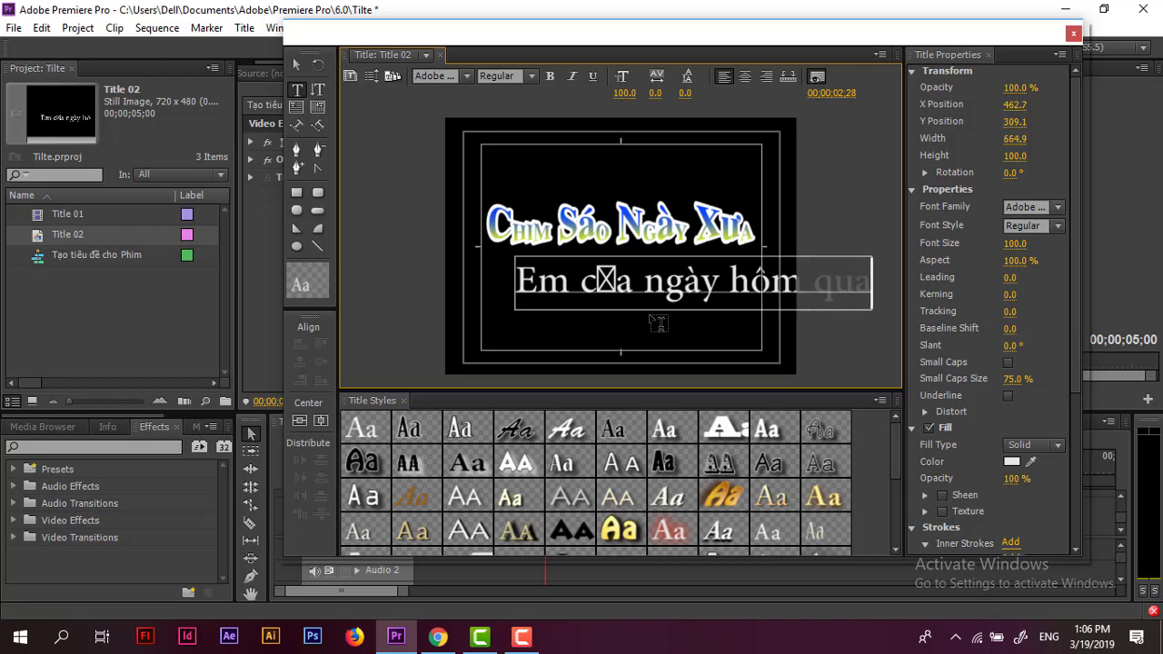
left_click(296, 64)
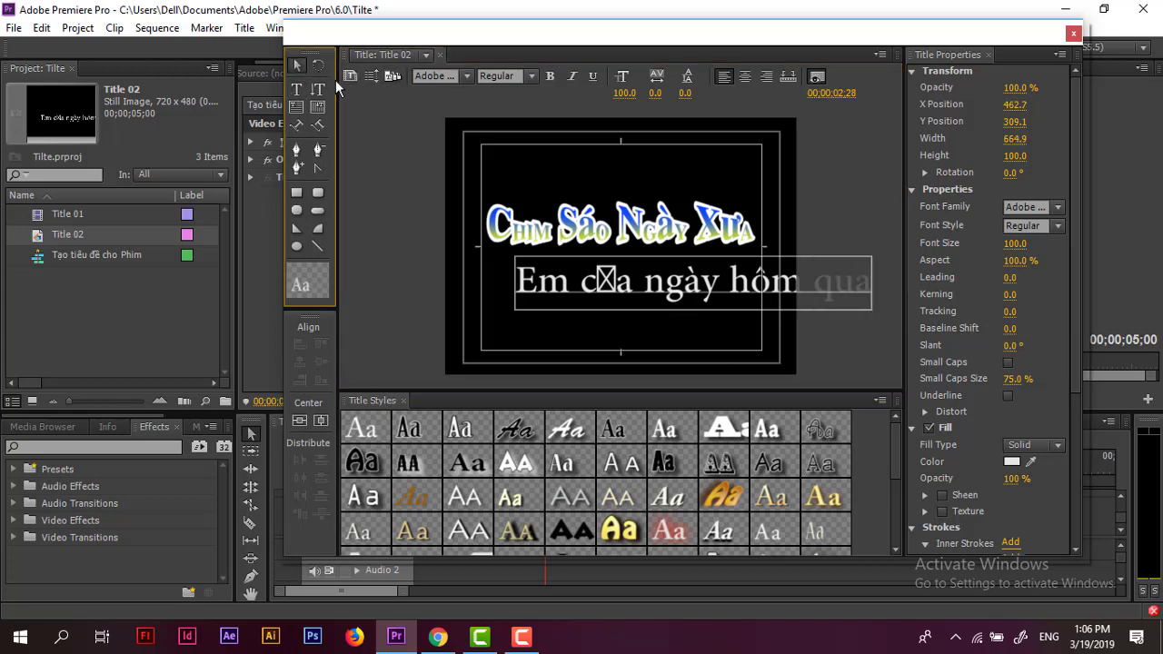
left_click_drag(609, 290, 554, 297)
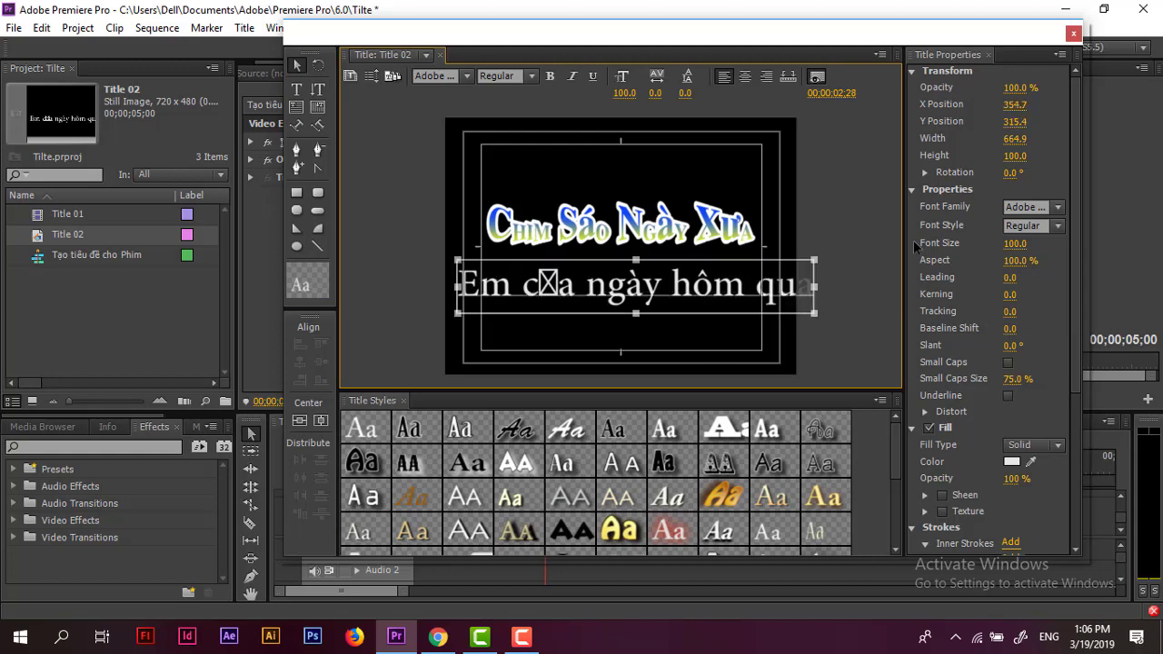
- Browse the font family list and try VNI-Thufap1 on the subtitle
left_click(1058, 208)
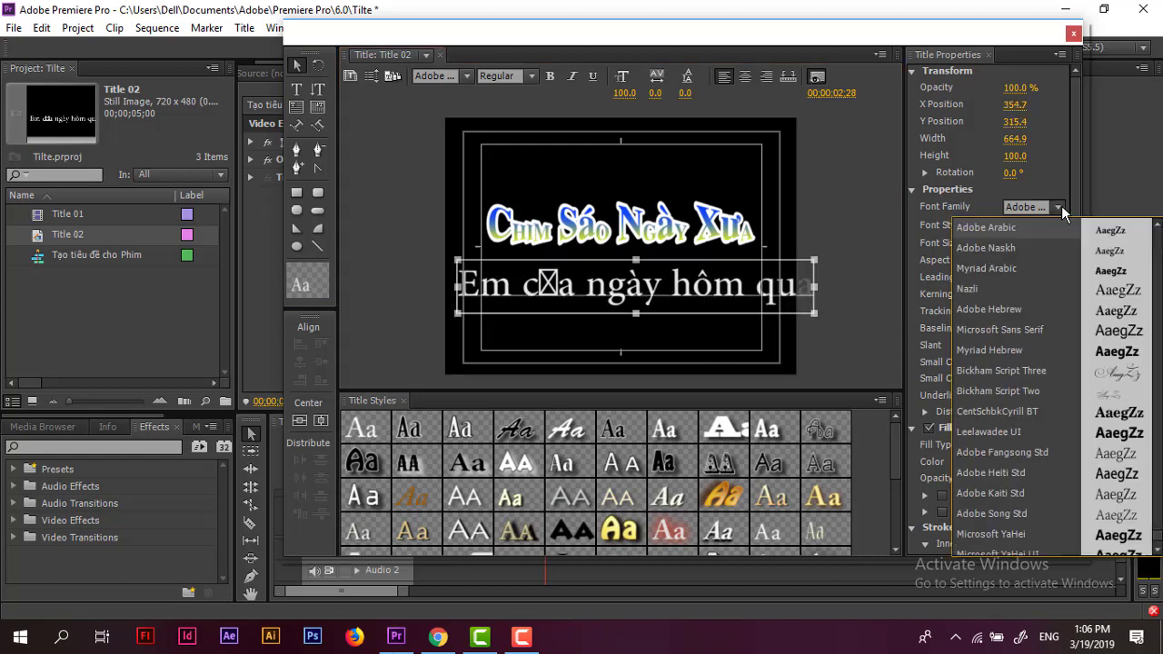
scroll(1036, 393, "down", 1)
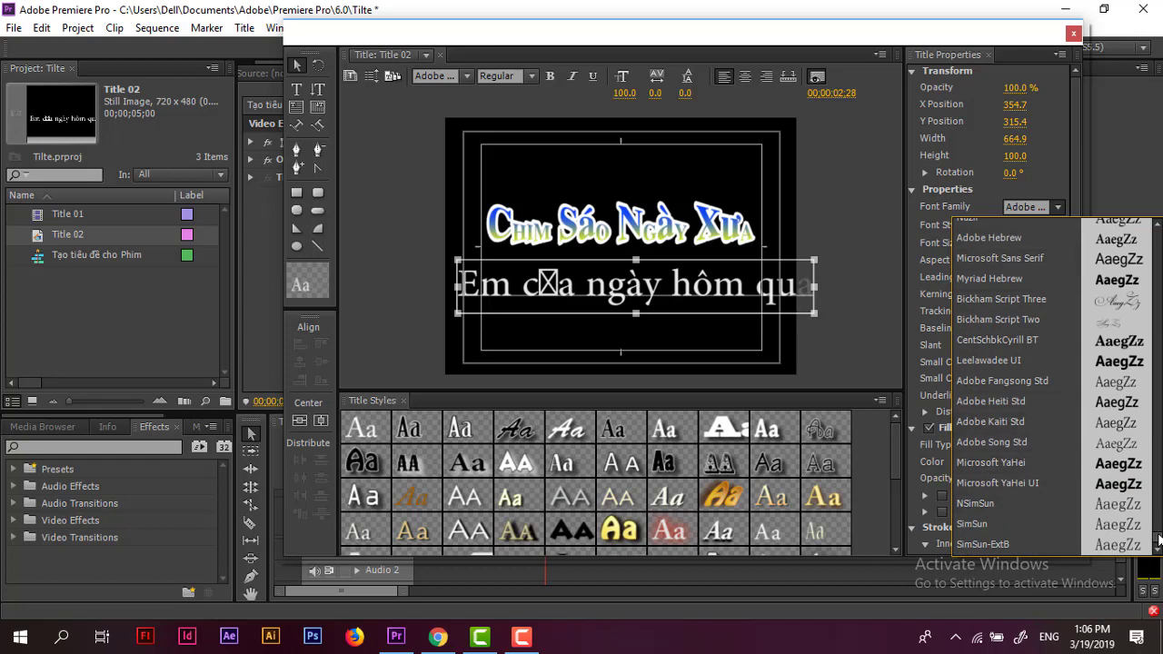
scroll(1150, 404, "up", 1)
scroll(1152, 399, "up", 1)
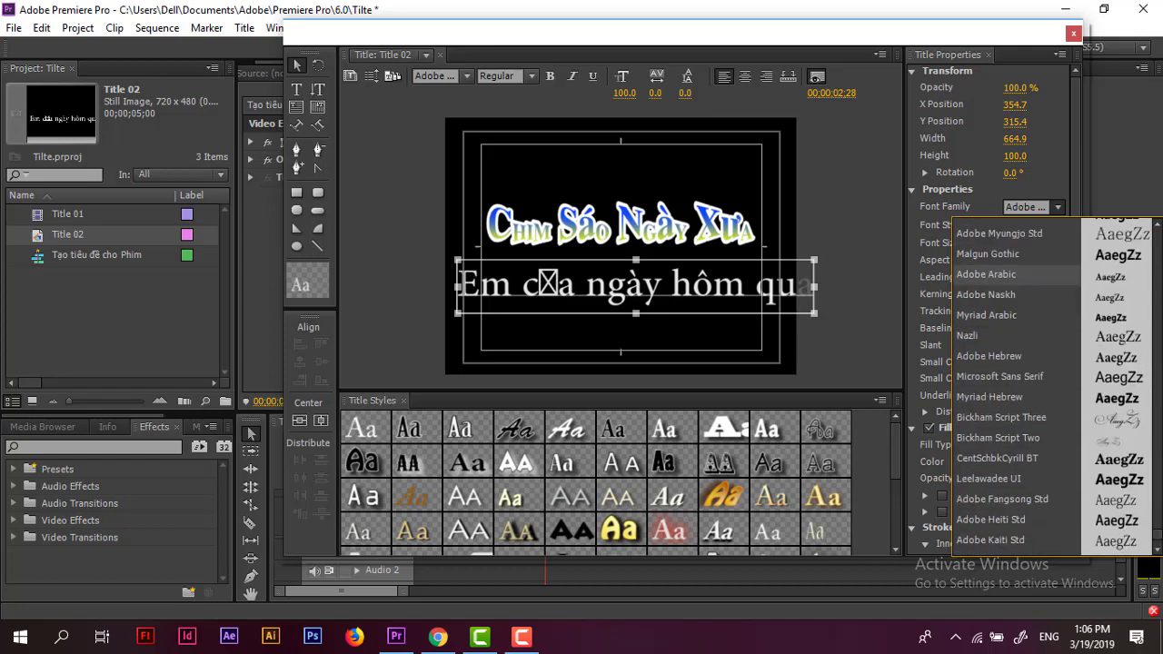
scroll(988, 430, "down", 10)
scroll(1021, 445, "down", 10)
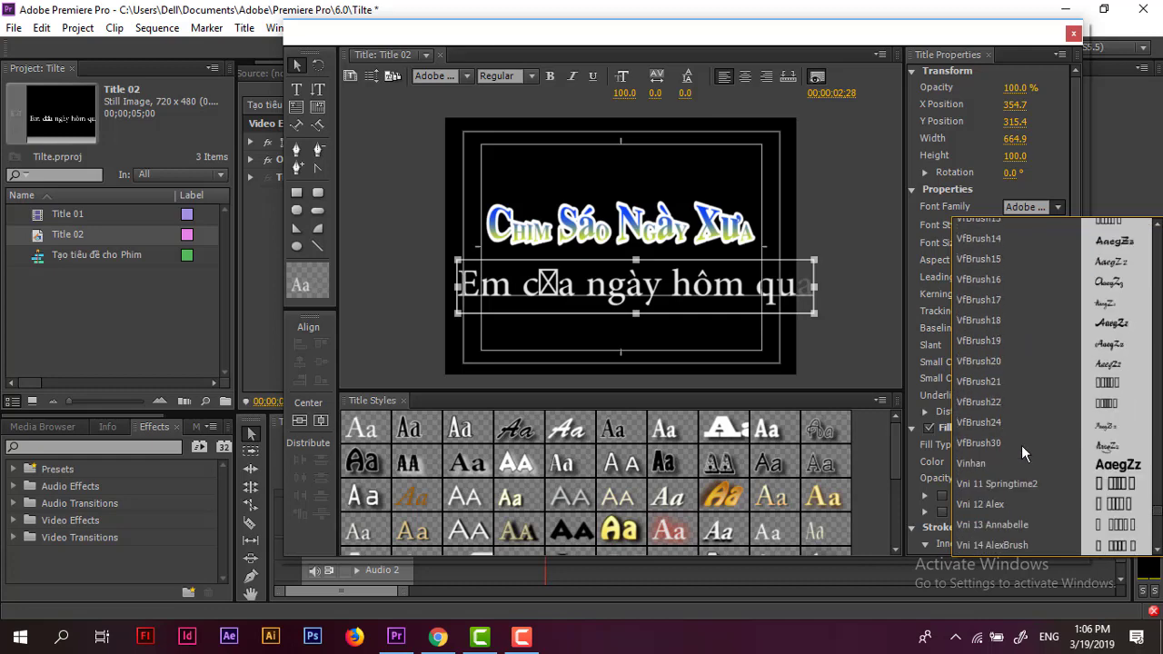
scroll(1022, 400, "down", 5)
scroll(1013, 400, "down", 2)
scroll(1001, 287, "up", 6)
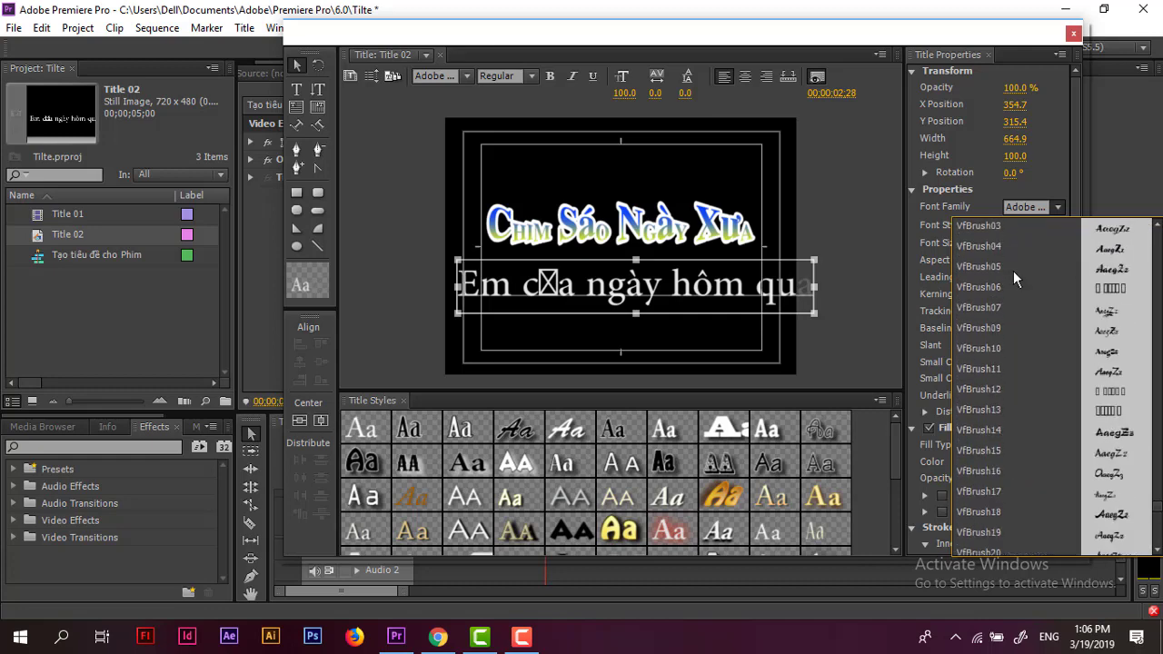
scroll(1013, 271, "up", 4)
scroll(1000, 264, "up", 4)
scroll(1001, 265, "up", 5)
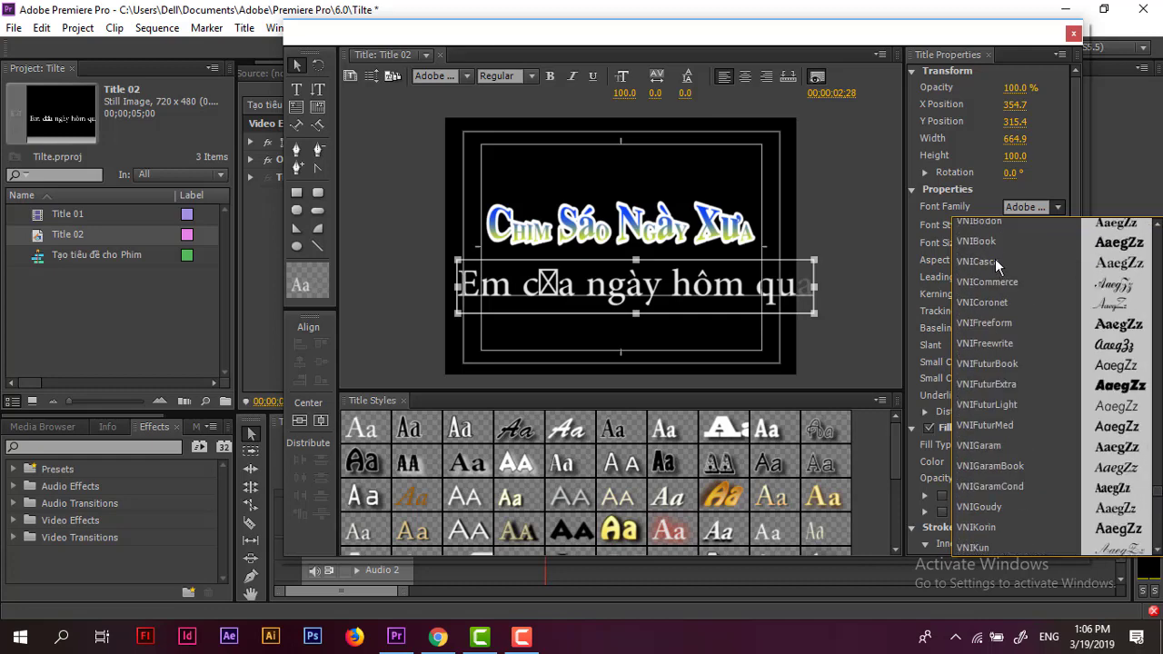
scroll(995, 258, "up", 3)
scroll(1044, 246, "up", 4)
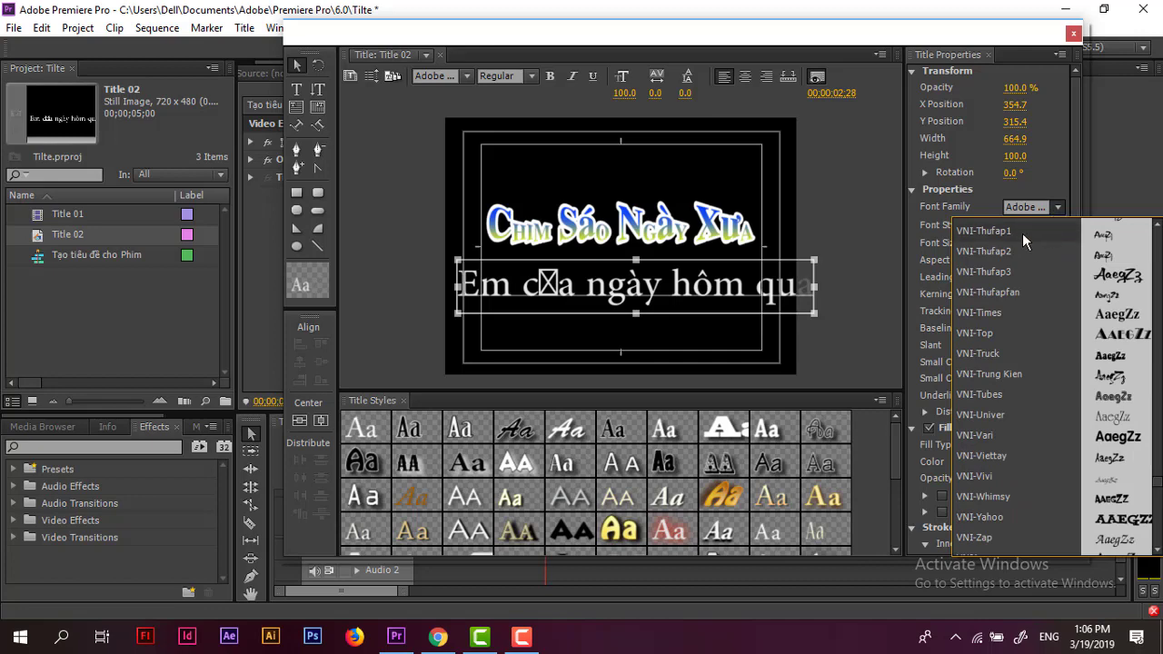
left_click(1022, 232)
- Apply the UTM Erie Black font to the subtitle
left_click(1058, 207)
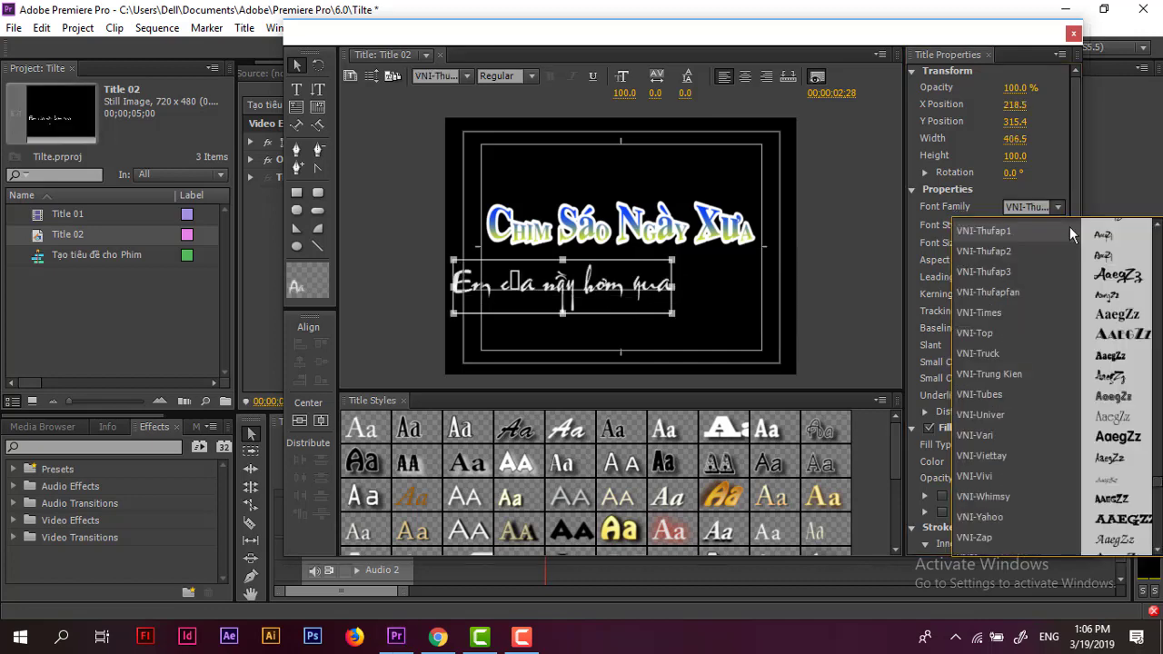
scroll(1045, 237, "up", 1)
scroll(1045, 236, "up", 2)
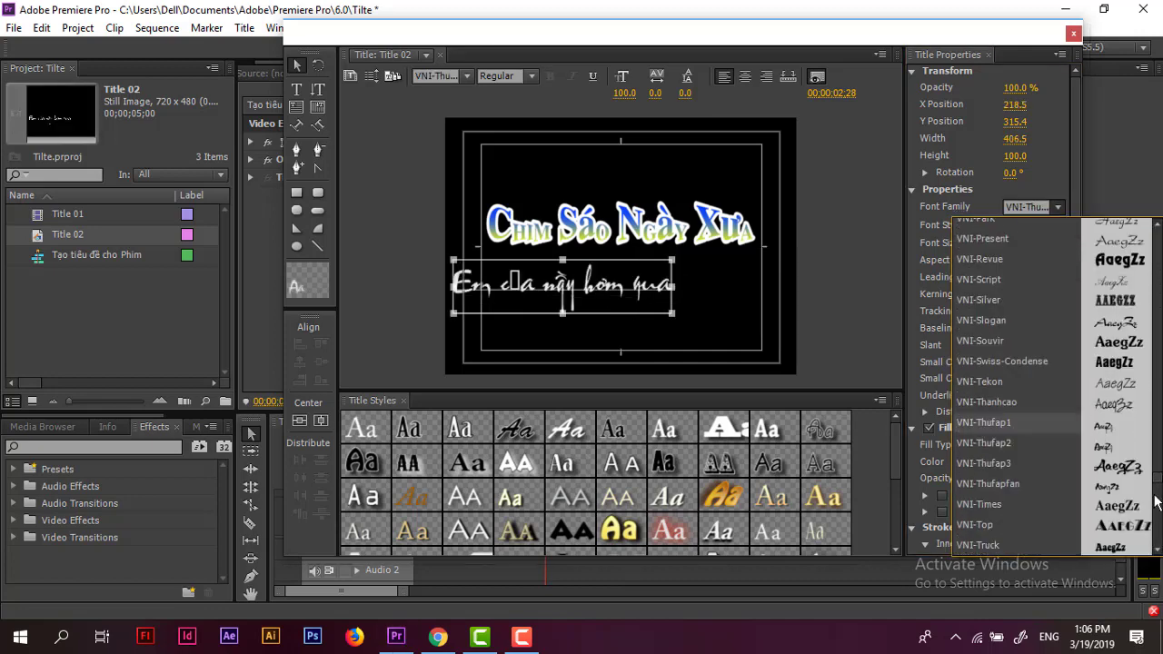
left_click_drag(1156, 502, 1156, 375)
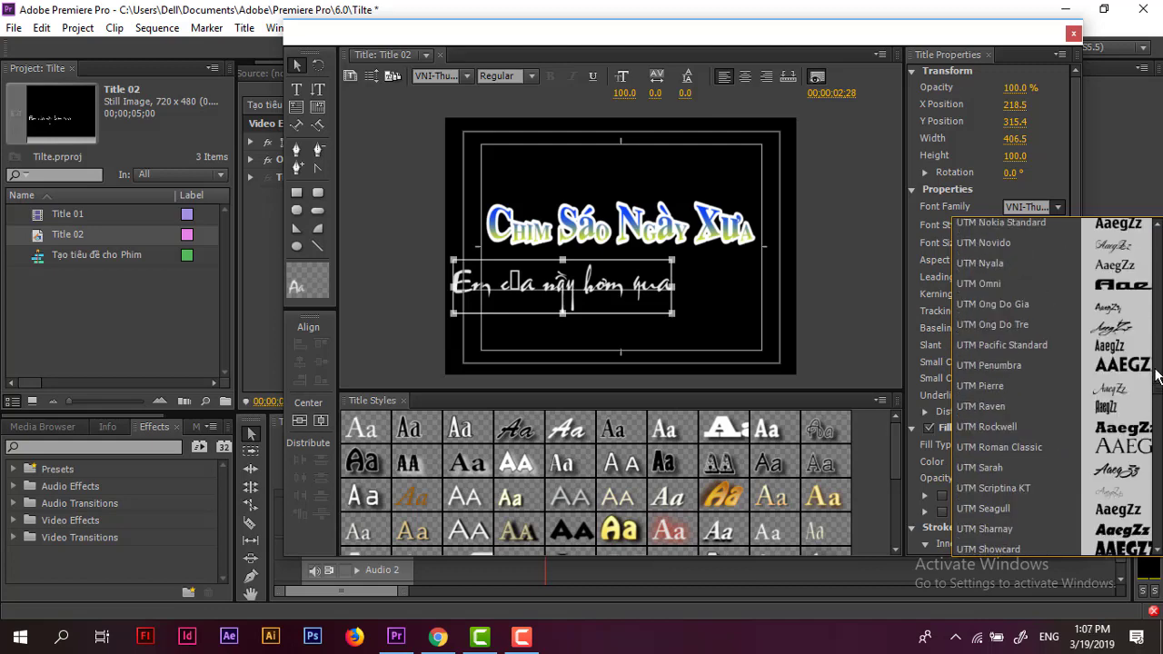
scroll(1023, 341, "up", 5)
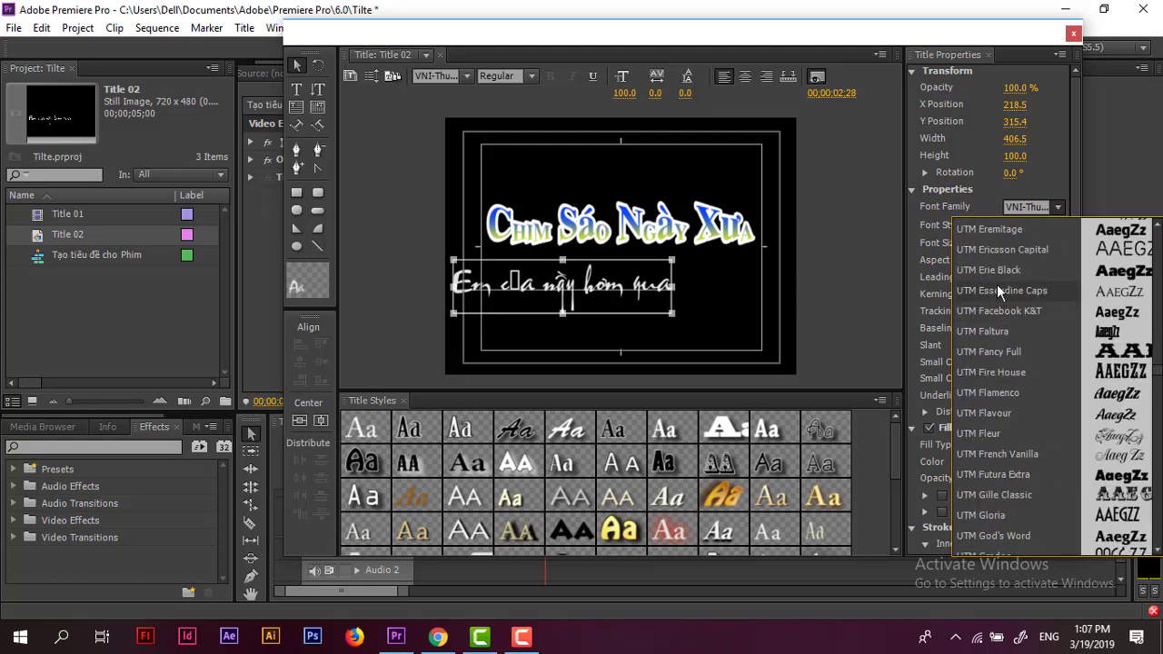
left_click(995, 277)
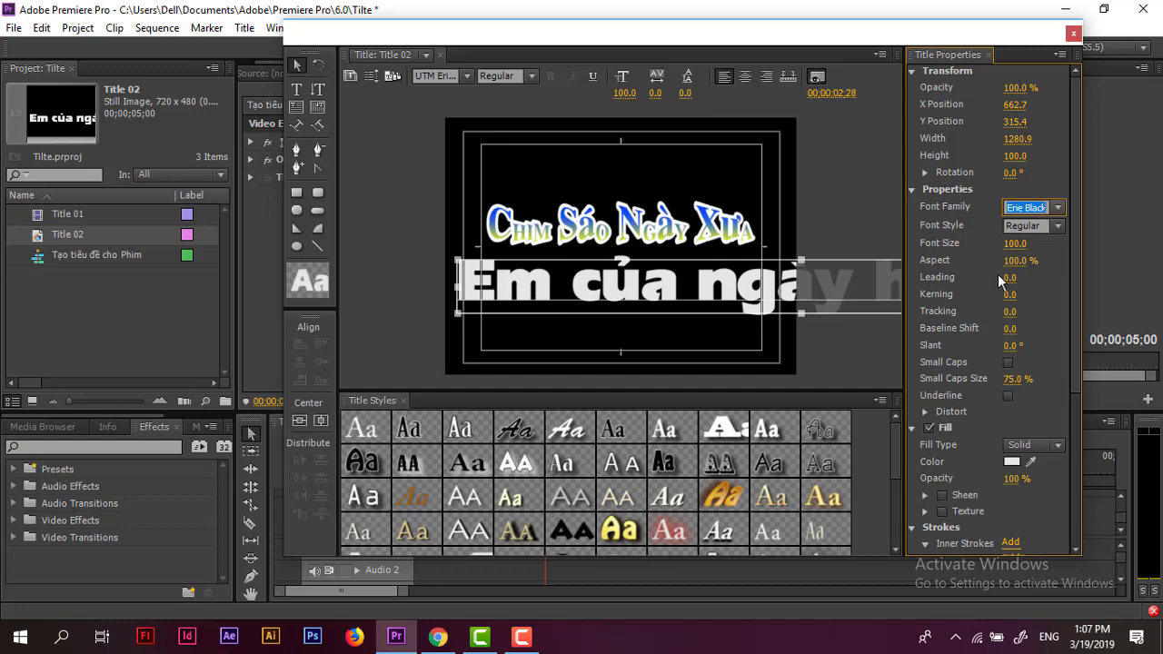
- Shrink the subtitle to font size 33 and place it beneath the main title
left_click_drag(1021, 249, 981, 243)
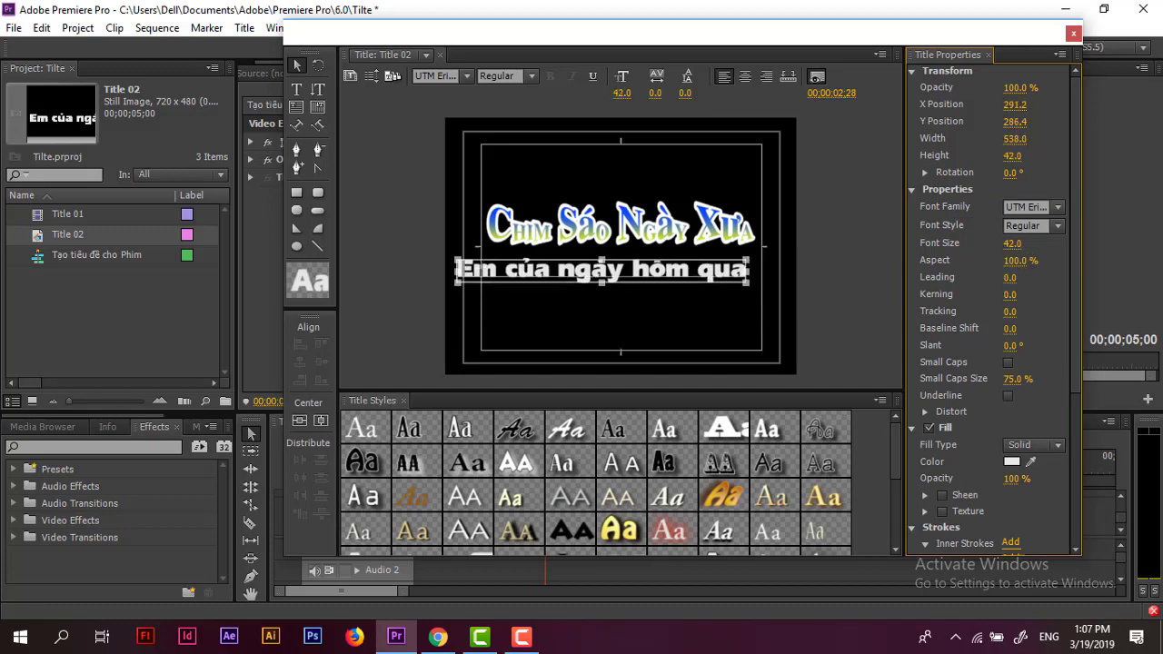
left_click_drag(627, 277, 652, 287)
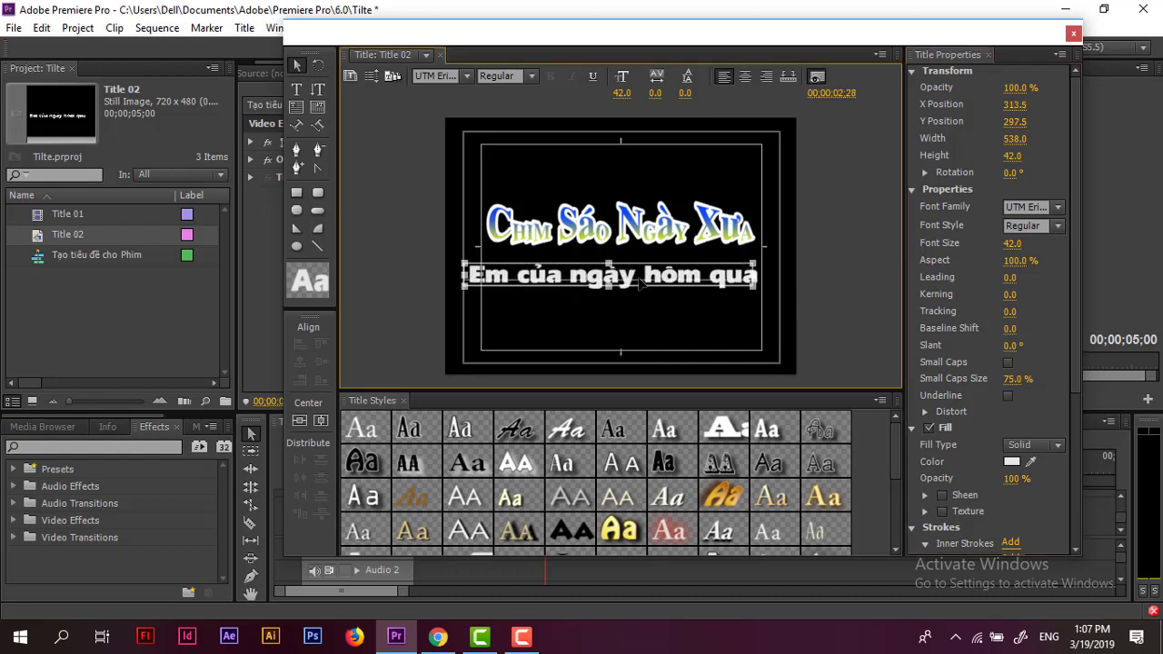
left_click(1013, 257)
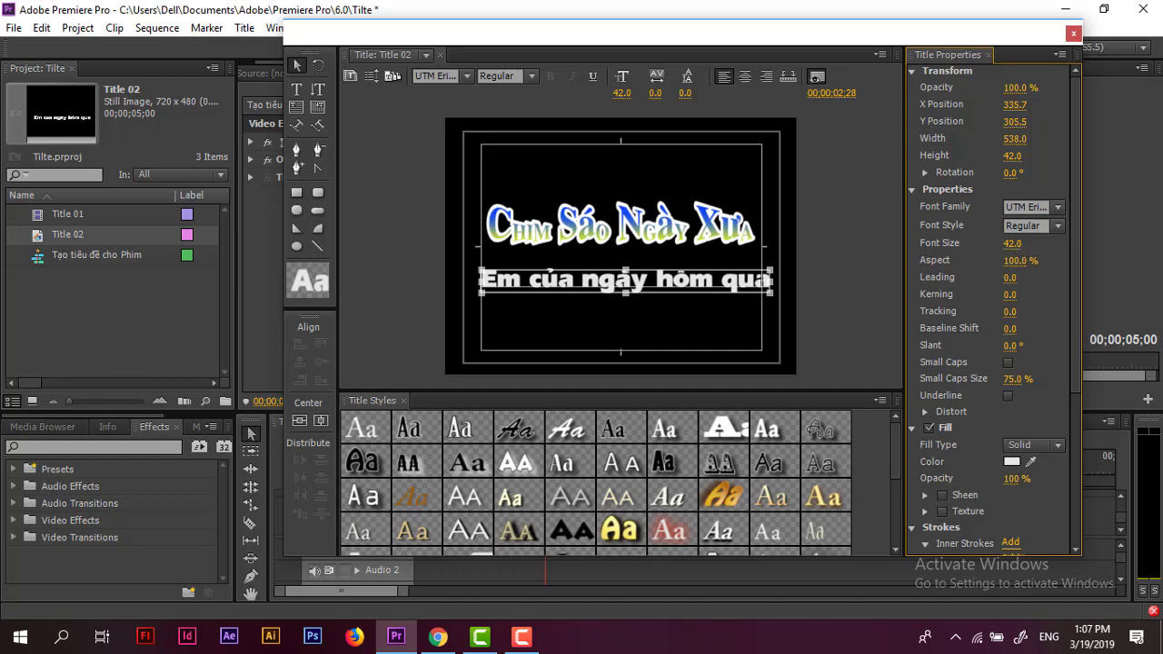
left_click_drag(1012, 242, 806, 265)
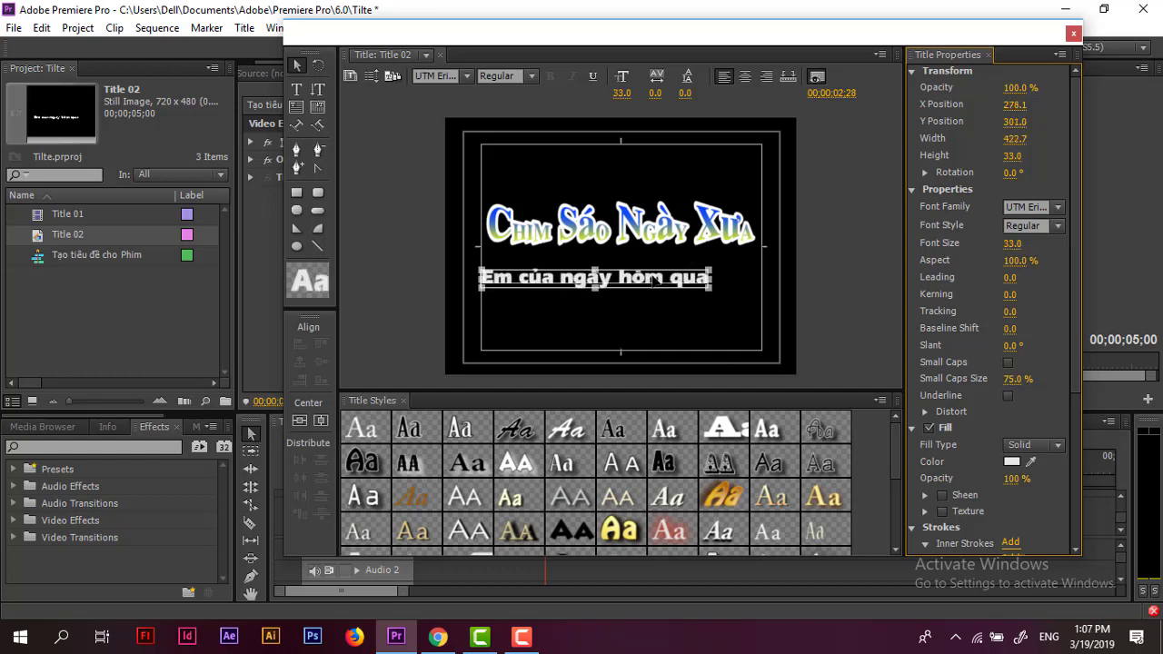
left_click_drag(652, 280, 683, 308)
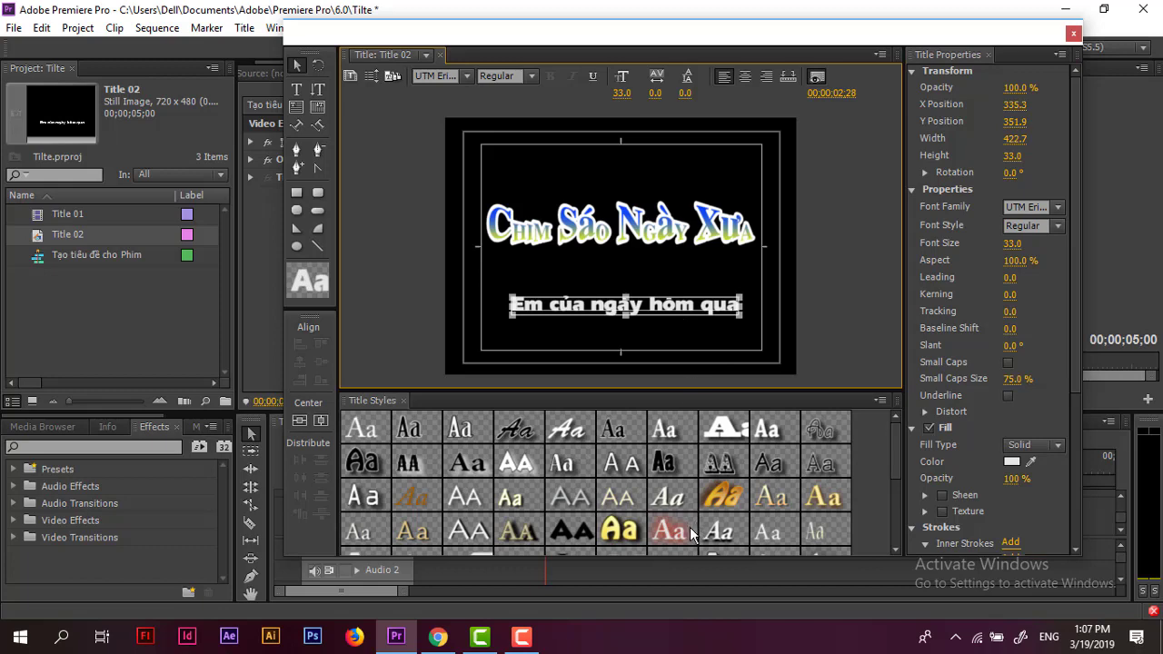
- Colour the subtitle fill bright green (00FA00)
left_click(1011, 461)
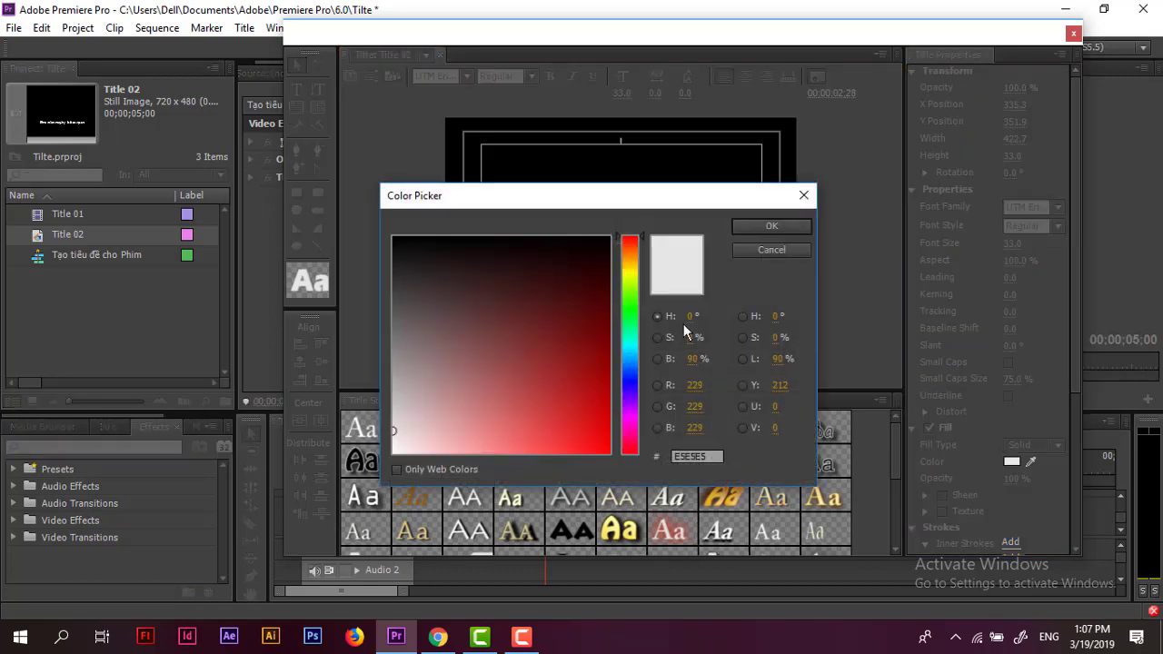
left_click(629, 309)
left_click_drag(562, 419, 634, 443)
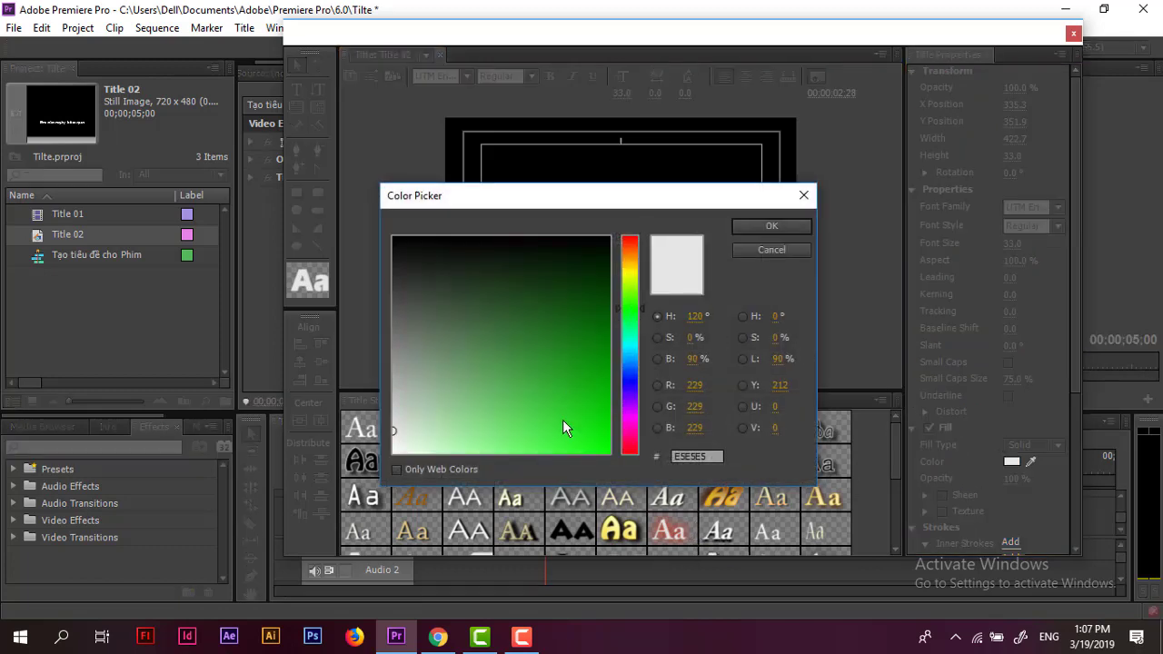
left_click(758, 229)
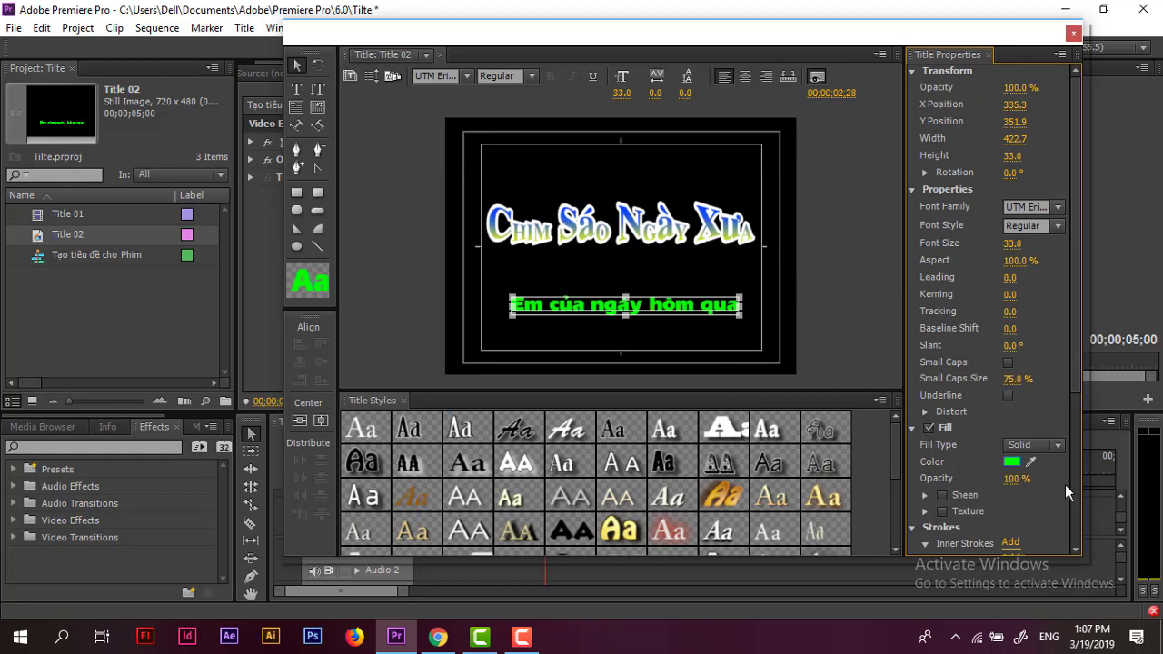
scroll(1077, 399, "down", 4)
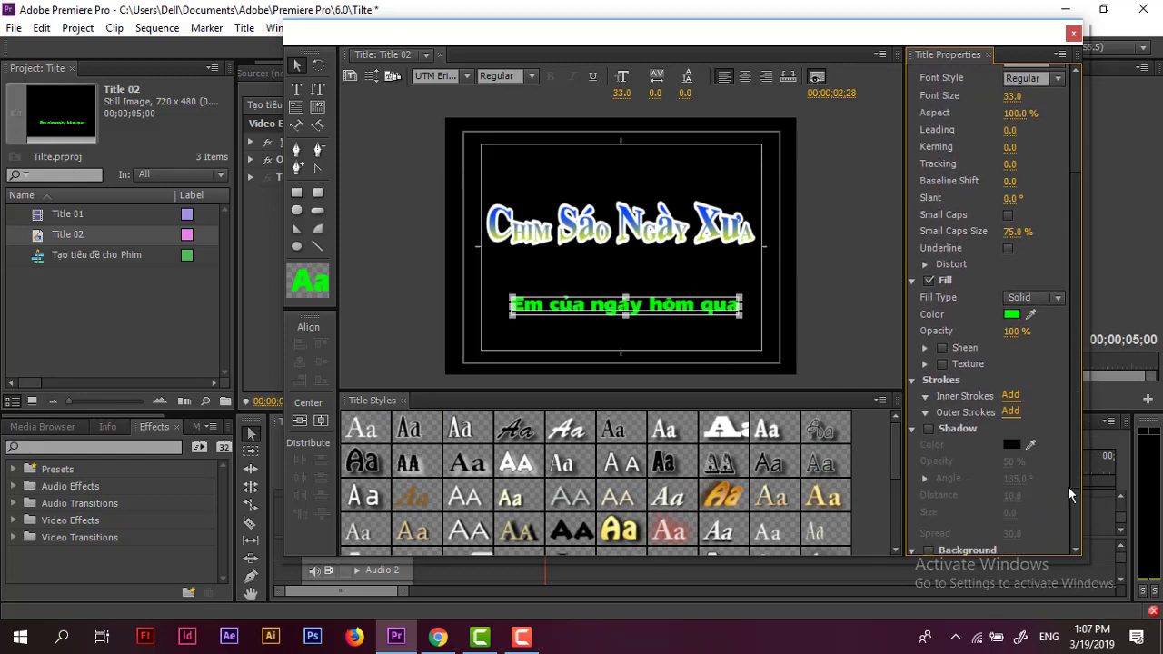
- Add an outer stroke to the subtitle, first coloured bright yellow
scroll(1067, 486, "down", 1)
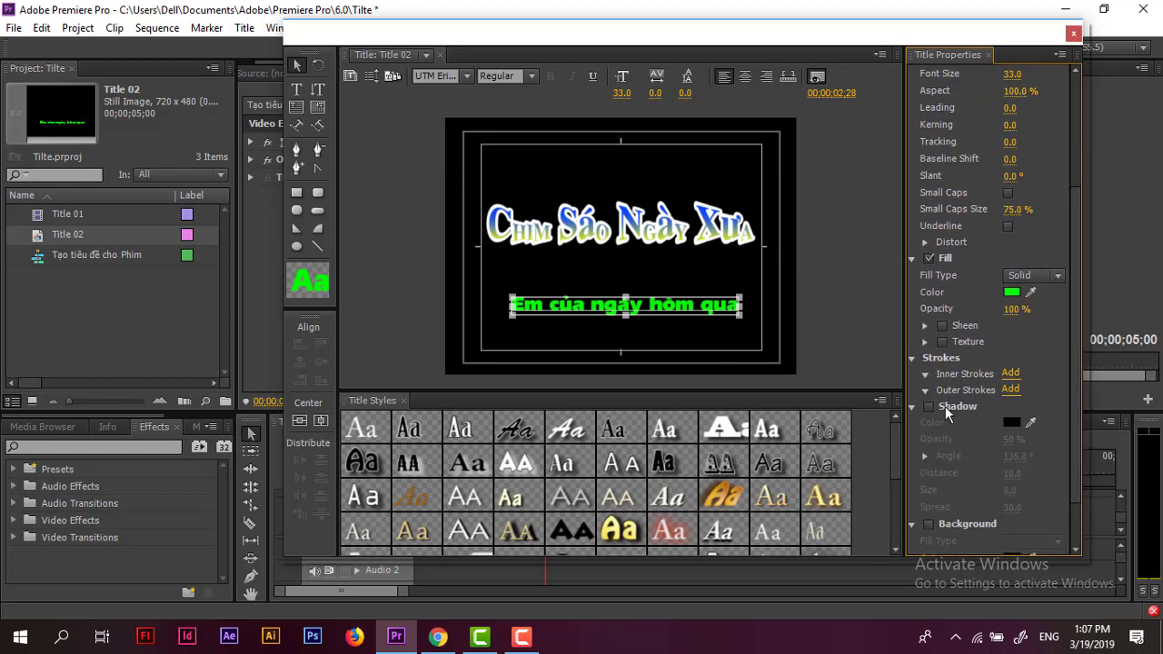
left_click(1008, 389)
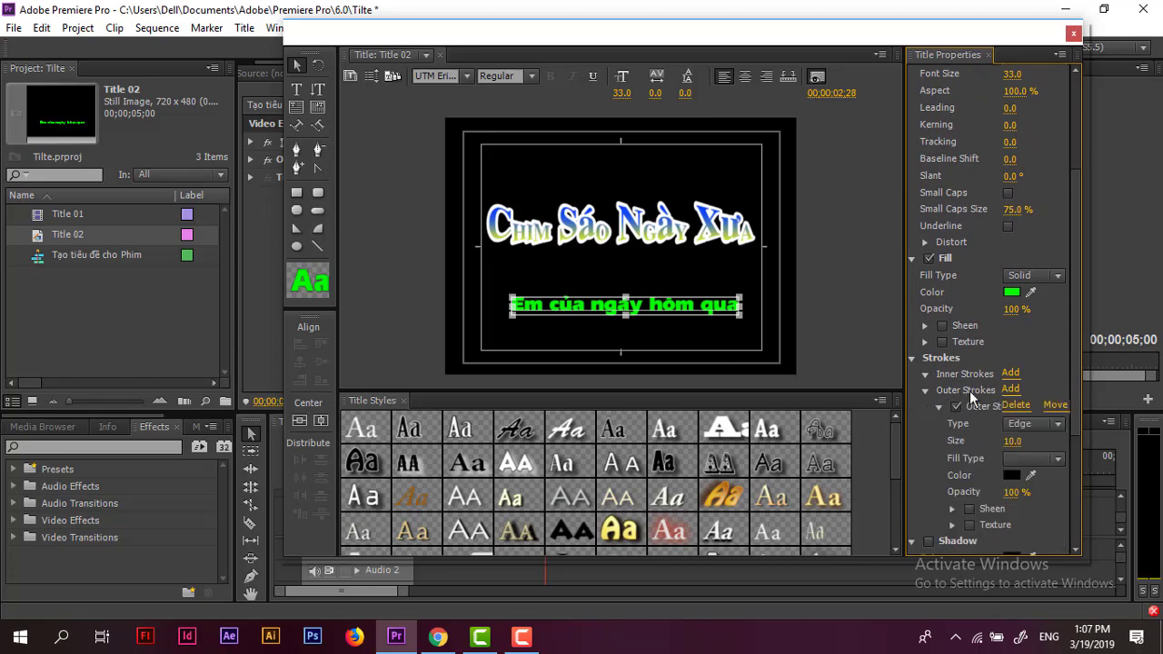
left_click(1012, 476)
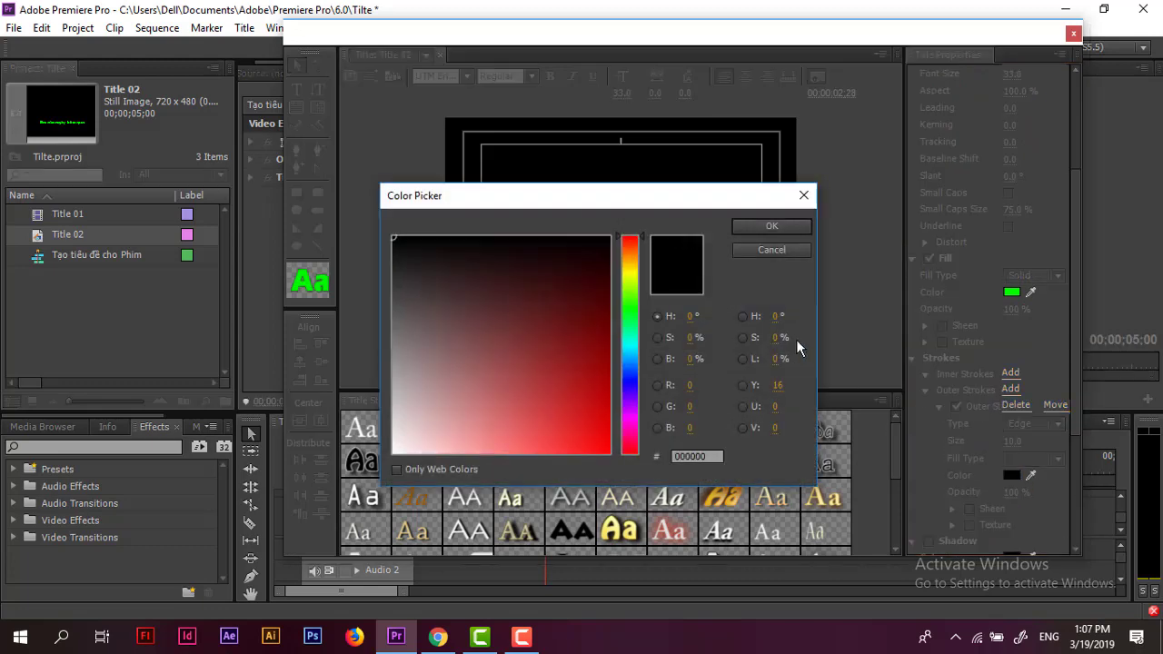
left_click(628, 274)
left_click(597, 435)
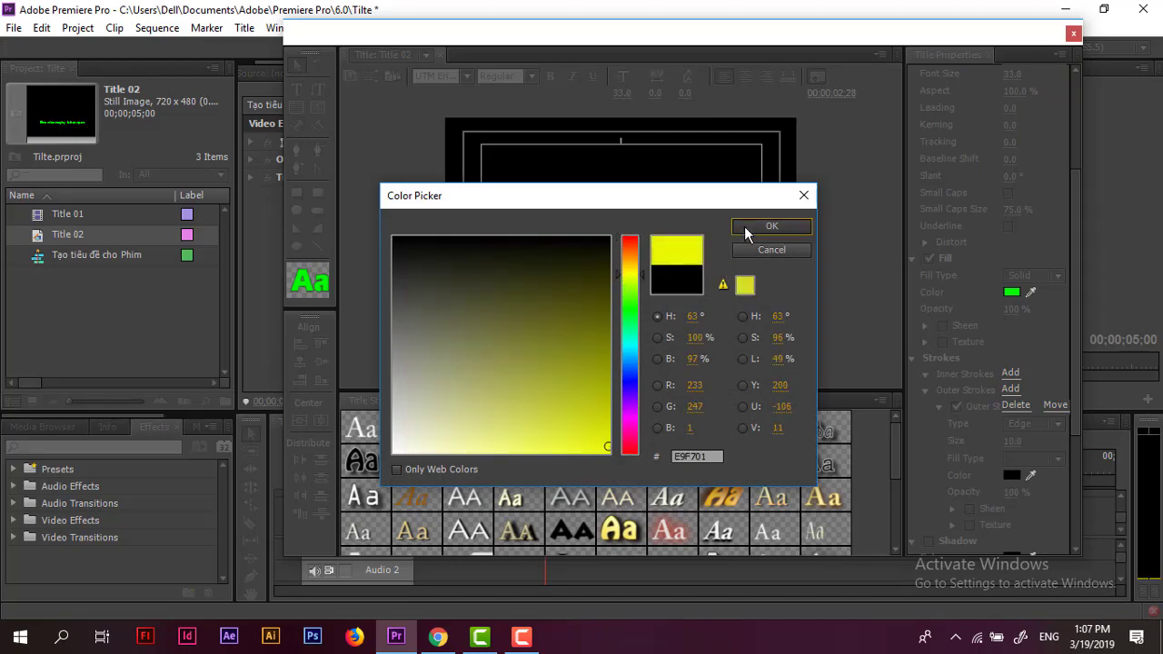
left_click(754, 227)
- Change the outer stroke colour to white and thicken it to size 140
left_click(1013, 476)
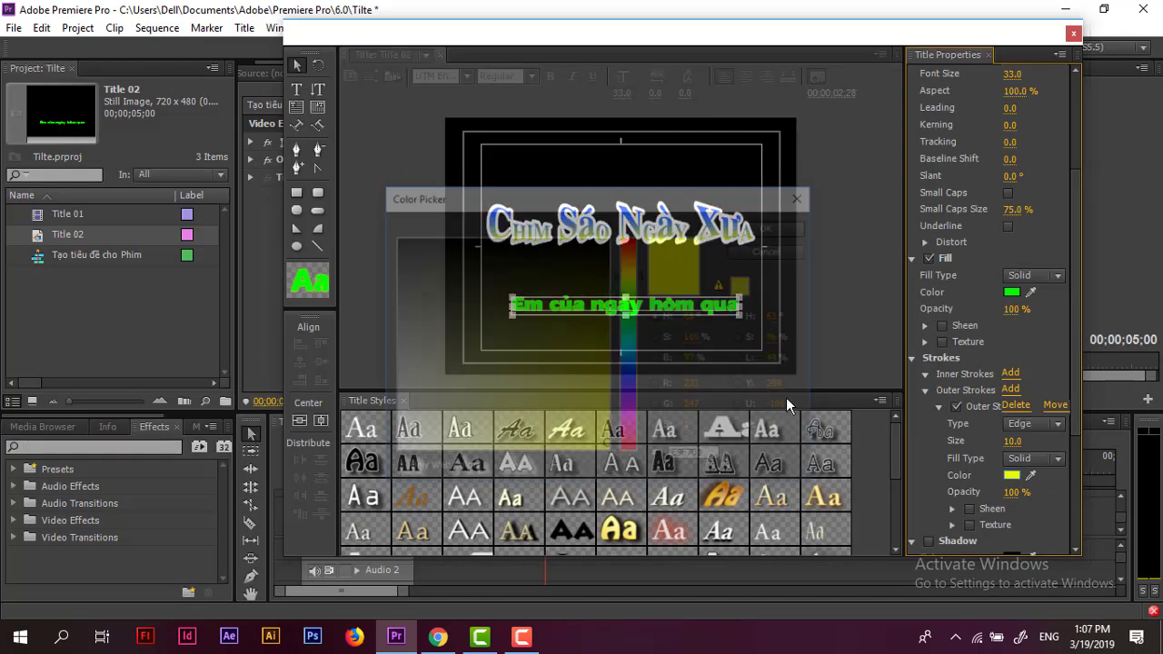
left_click_drag(421, 299, 396, 469)
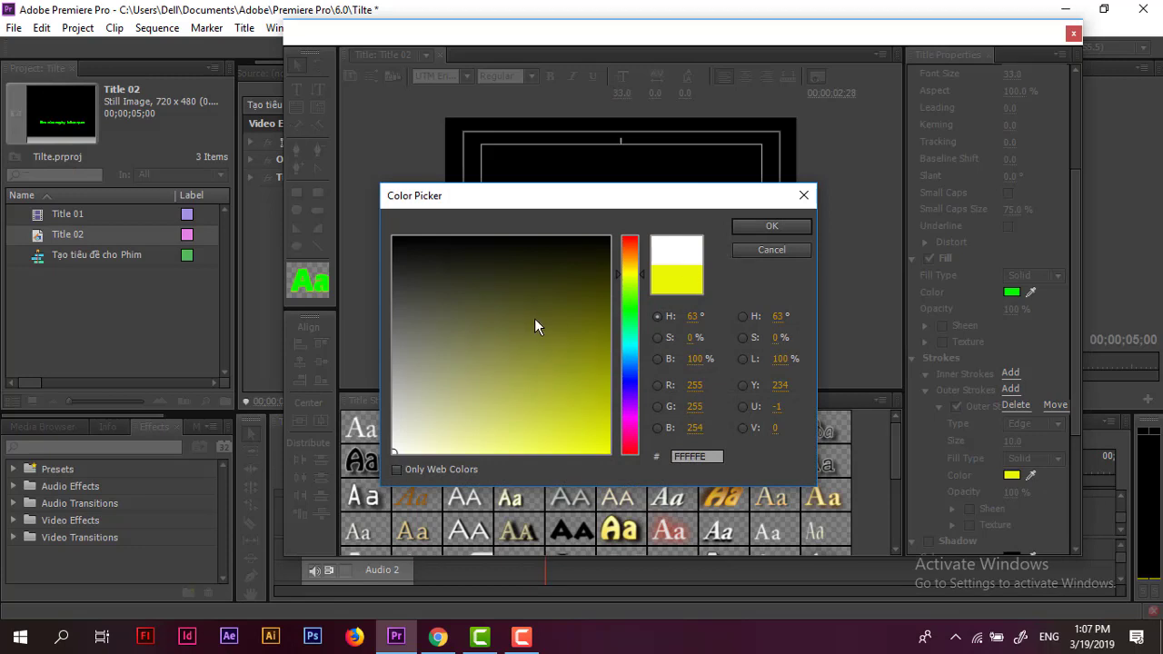
left_click(559, 292)
left_click(574, 329)
left_click(565, 356)
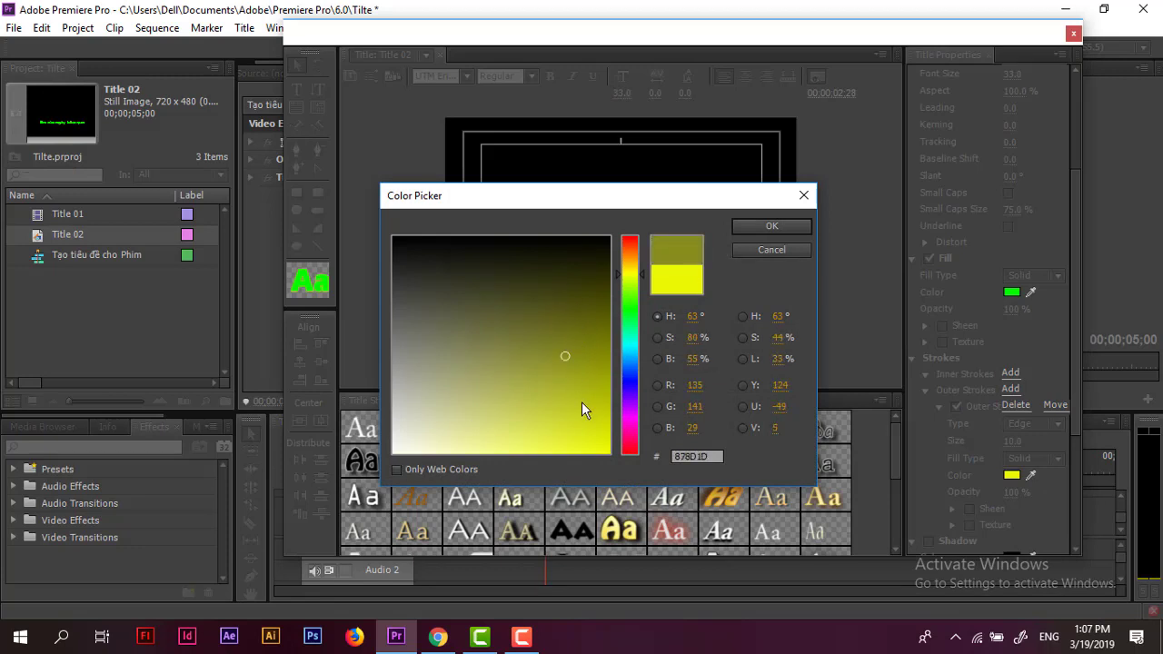
left_click(582, 404)
left_click(587, 352)
left_click_drag(604, 424, 585, 441)
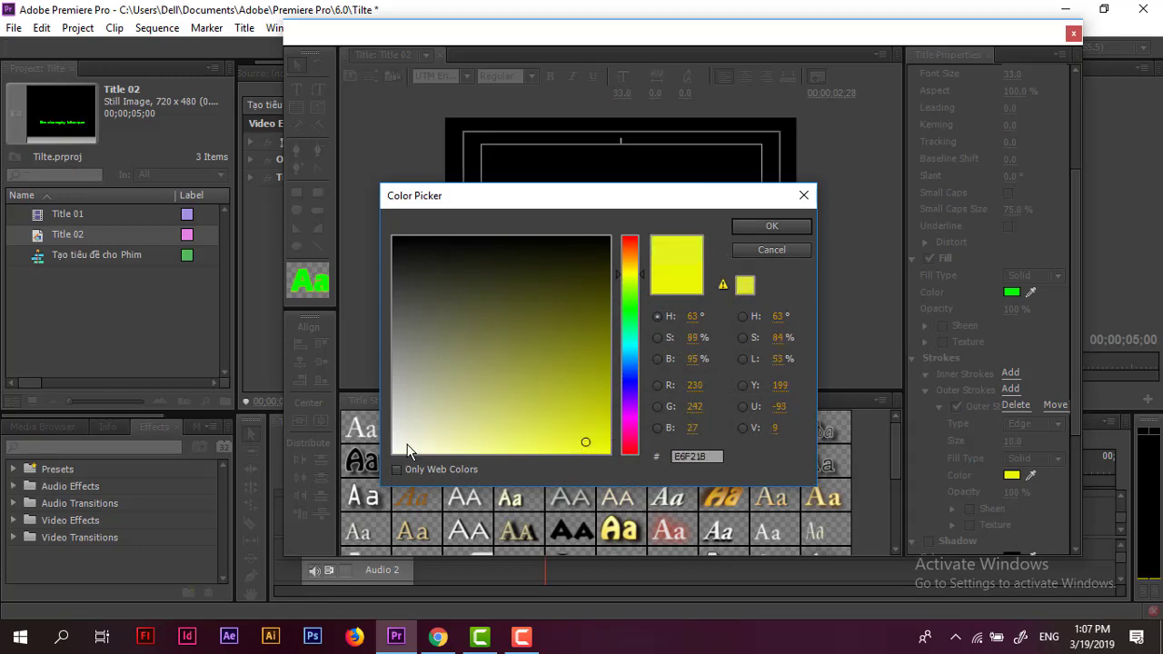
left_click_drag(407, 447, 392, 456)
left_click(771, 225)
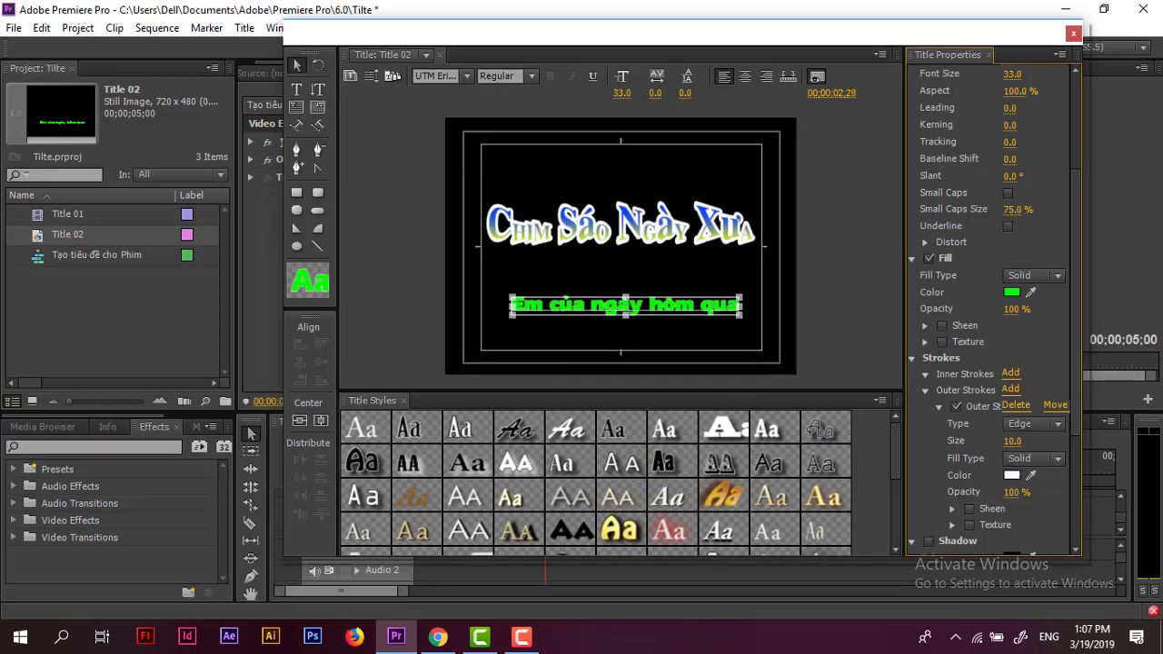
left_click_drag(1011, 441, 1045, 440)
mouse_move(1011, 441)
left_mouse_down()
mouse_move(1054, 440)
mouse_move(1035, 441)
left_mouse_up()
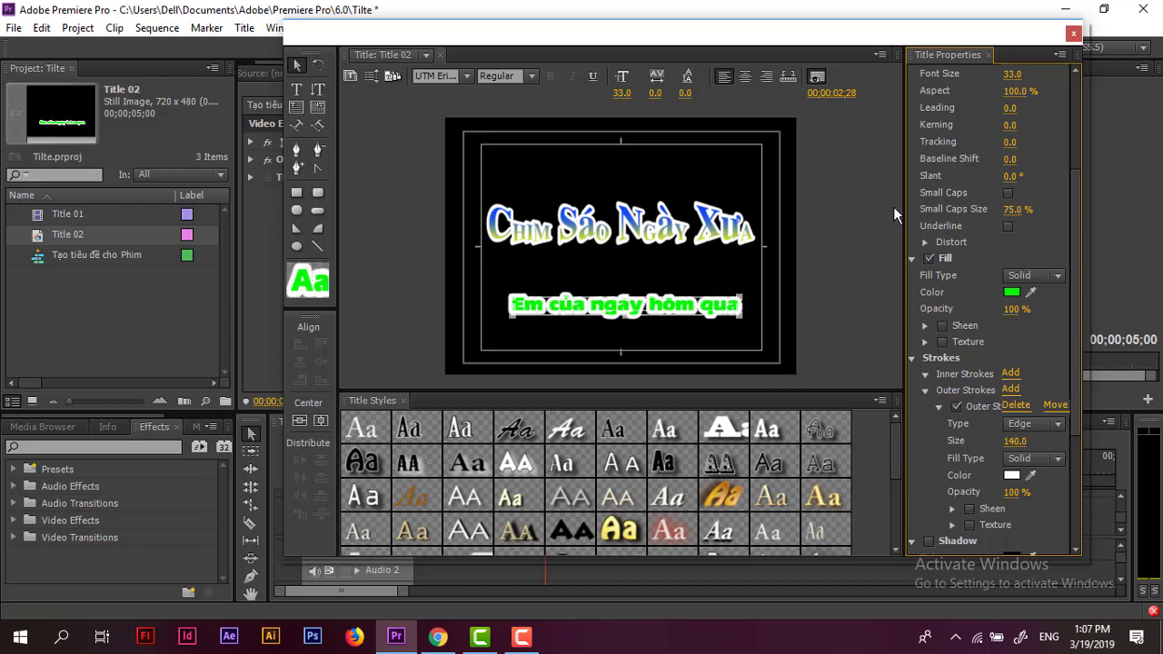
- Close the title designer to get back to the editing workspace with Title 02 in the project
left_click(1074, 34)
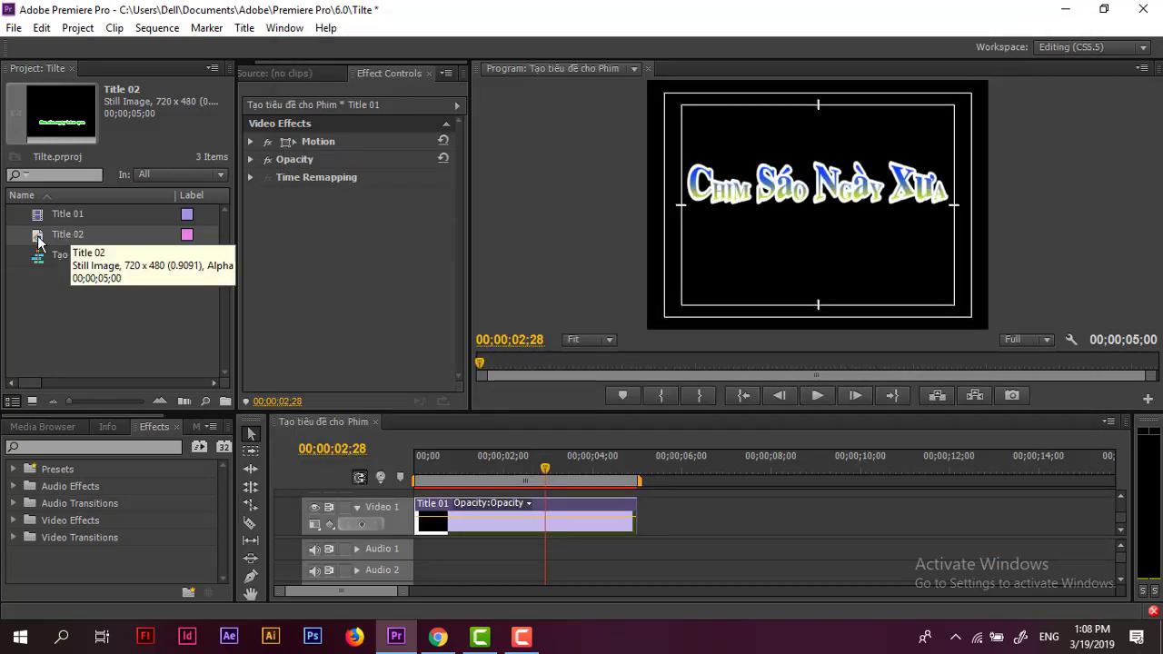
- Place Title 02 right after Title 01 on Video 1 and preview both titles
left_click_drag(37, 238, 641, 527)
mouse_move(547, 468)
left_mouse_down()
mouse_move(671, 471)
mouse_move(528, 474)
left_mouse_up()
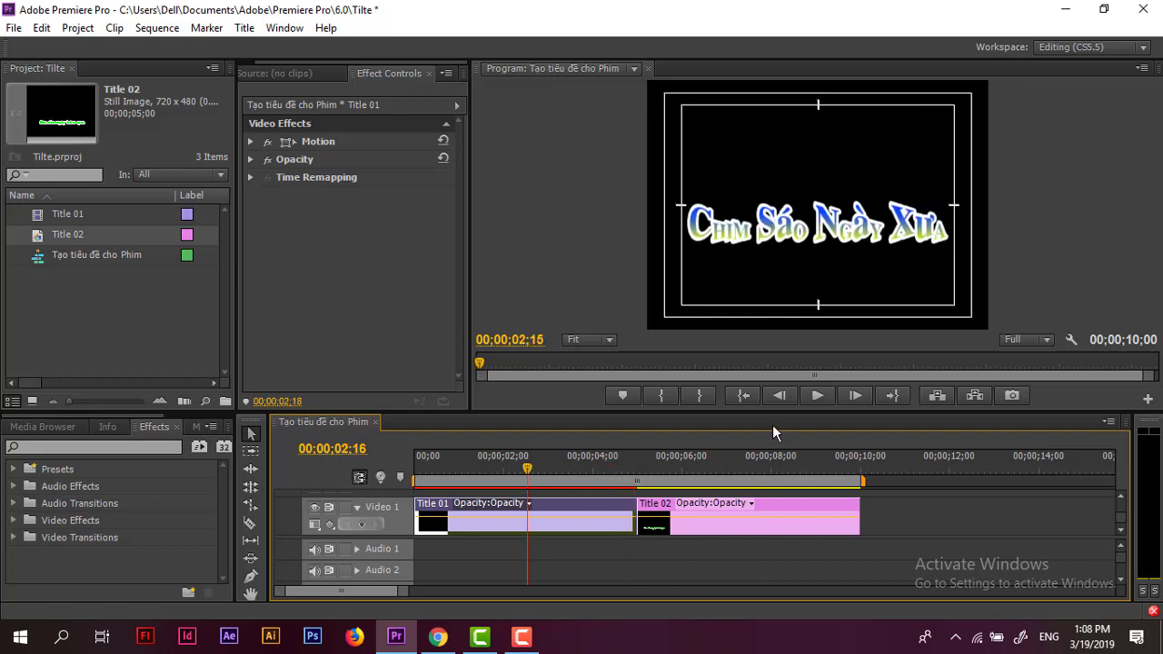
left_click(817, 396)
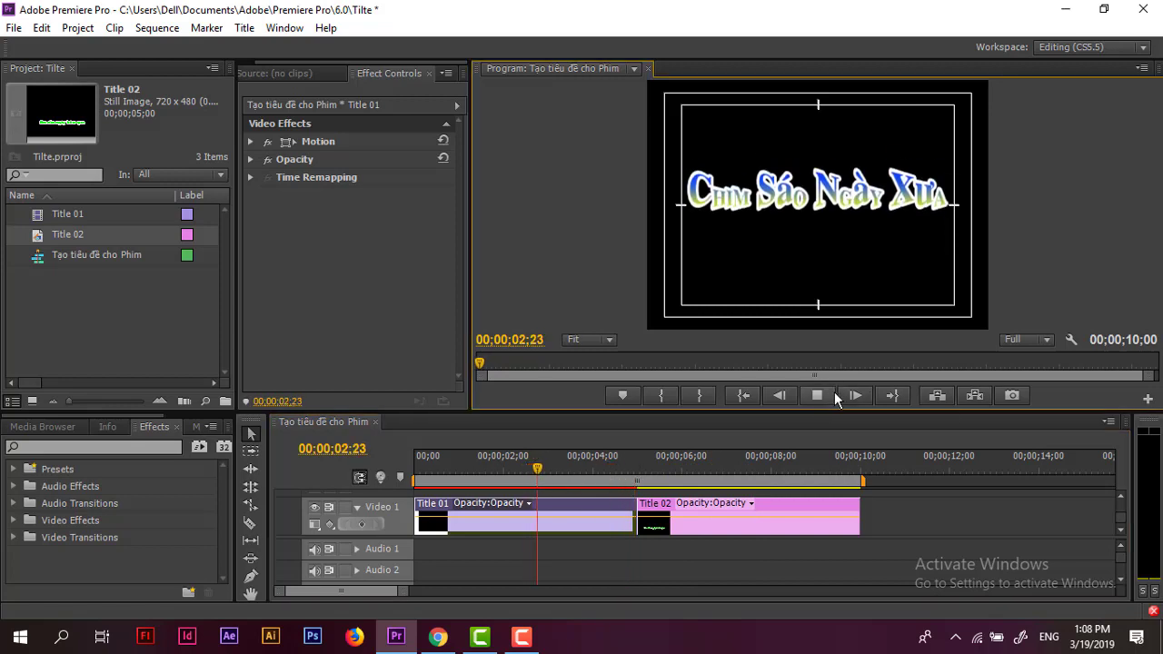
left_click(709, 482)
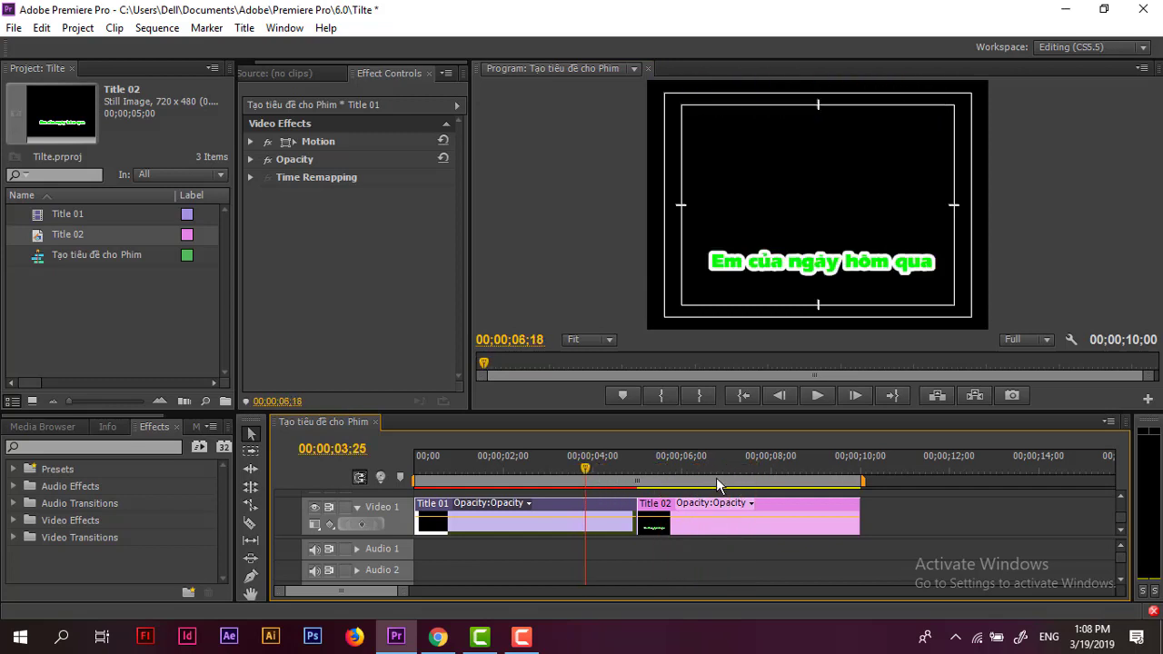
- Scrub to about the 7-second mark and reopen the Title 02 clip in the title editor
left_click_drag(736, 482, 768, 481)
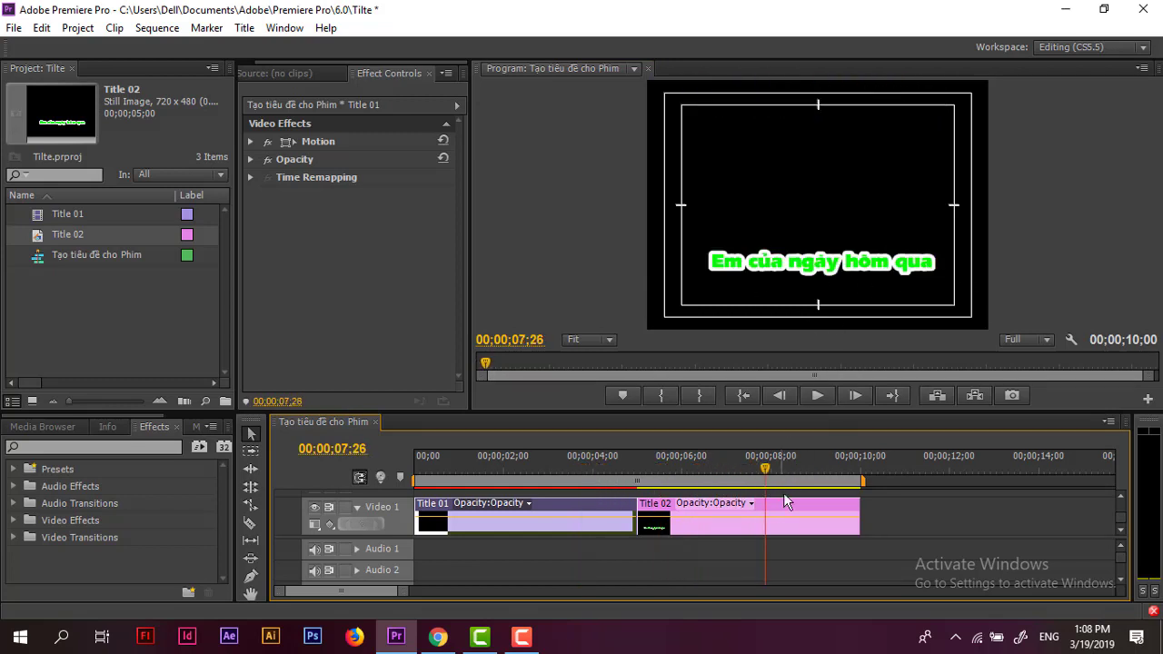
left_click(787, 531)
double_click(787, 526)
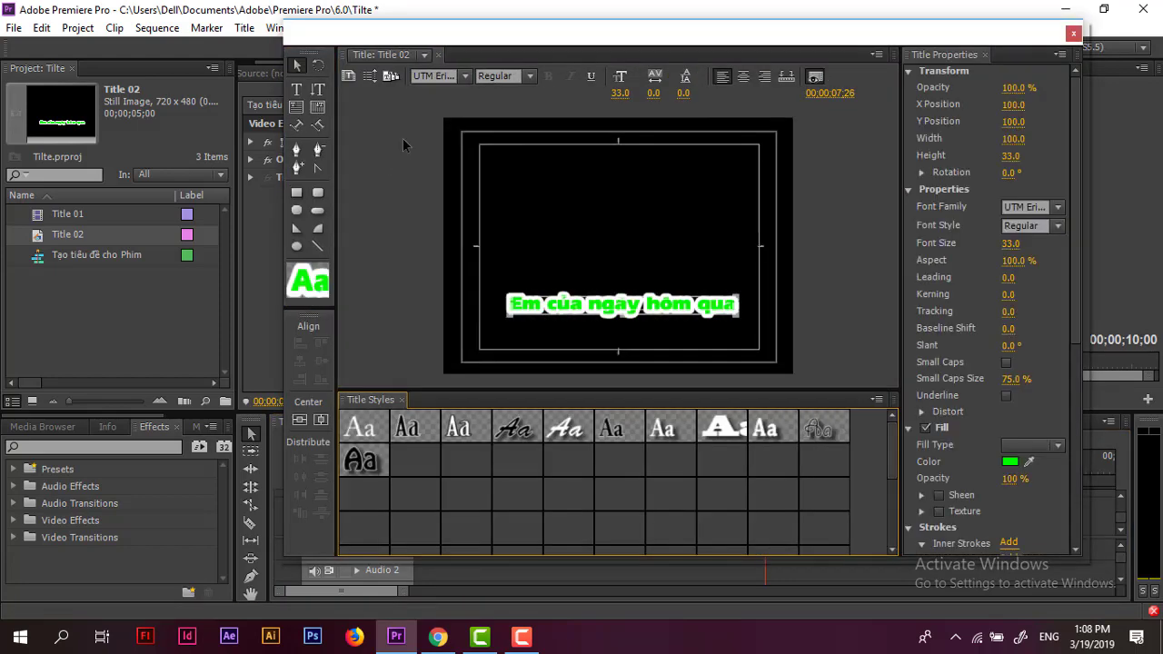
- Set Title 02 to Crawl Left, starting and ending off screen
left_click(371, 79)
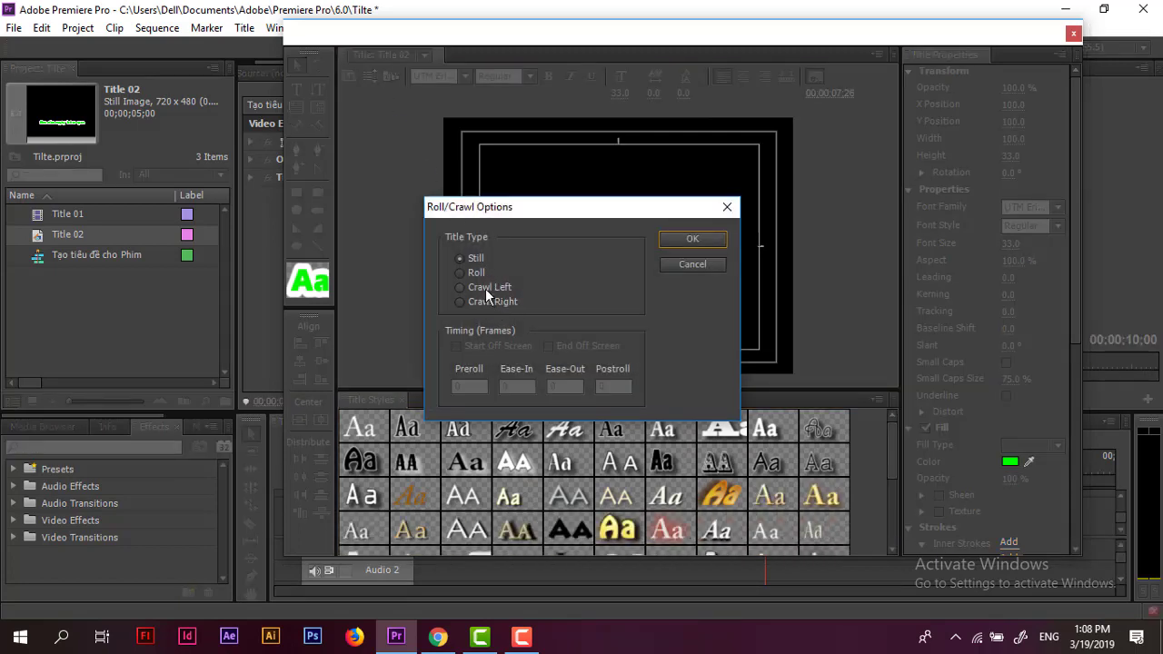
left_click(486, 288)
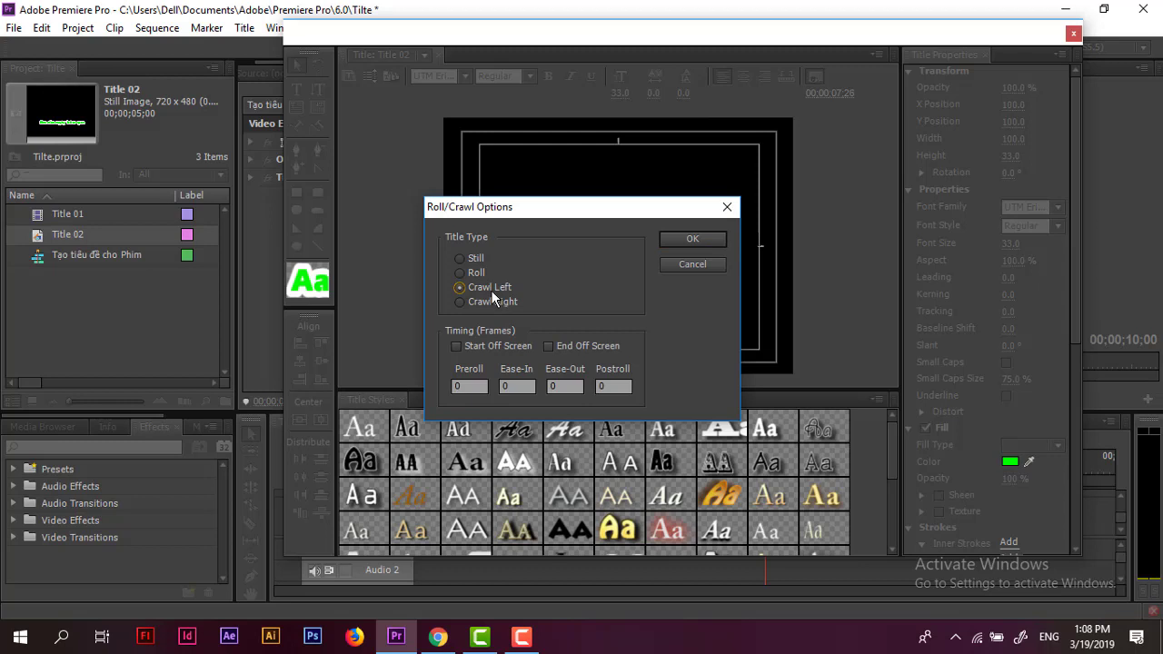
left_click(457, 346)
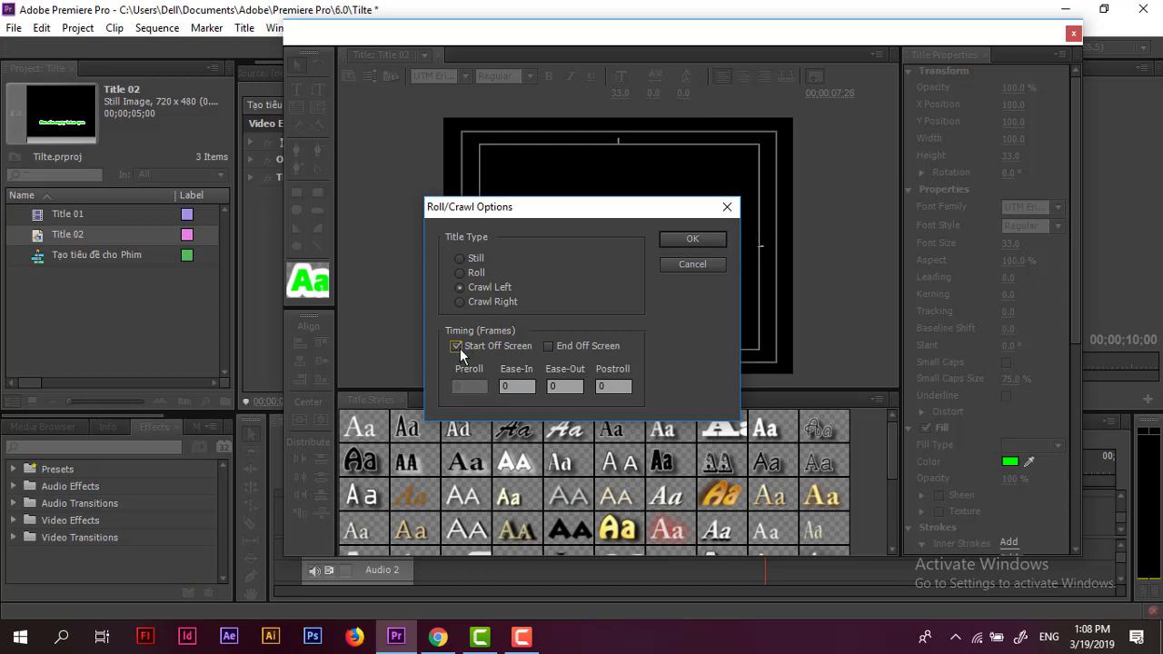
left_click(548, 346)
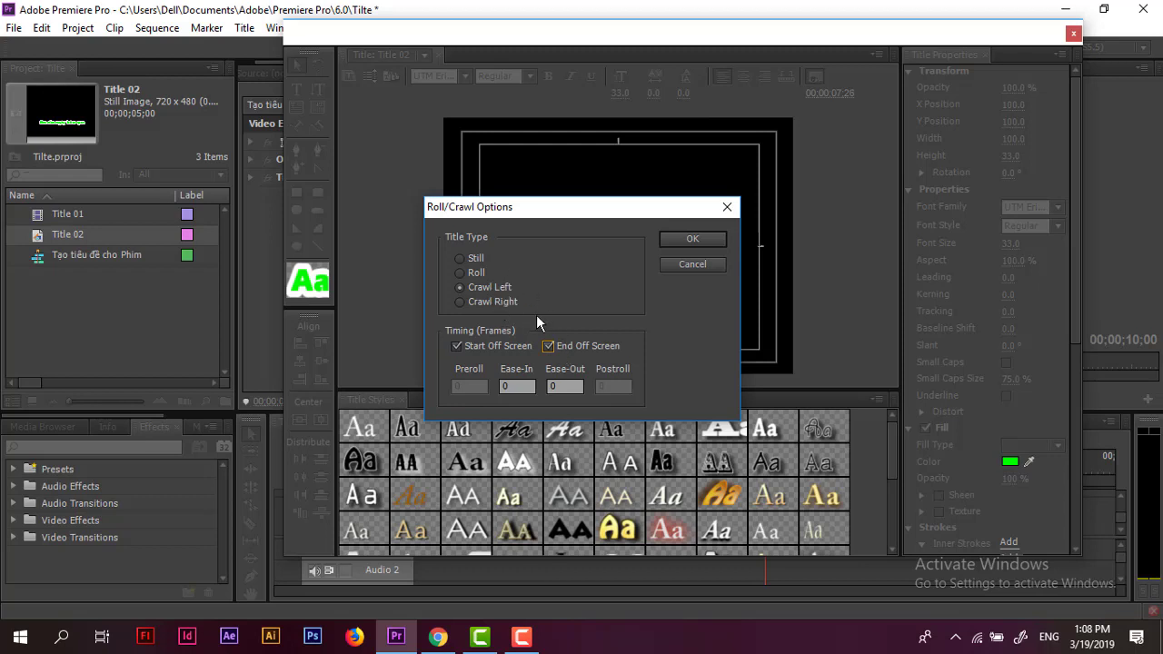
left_click(682, 241)
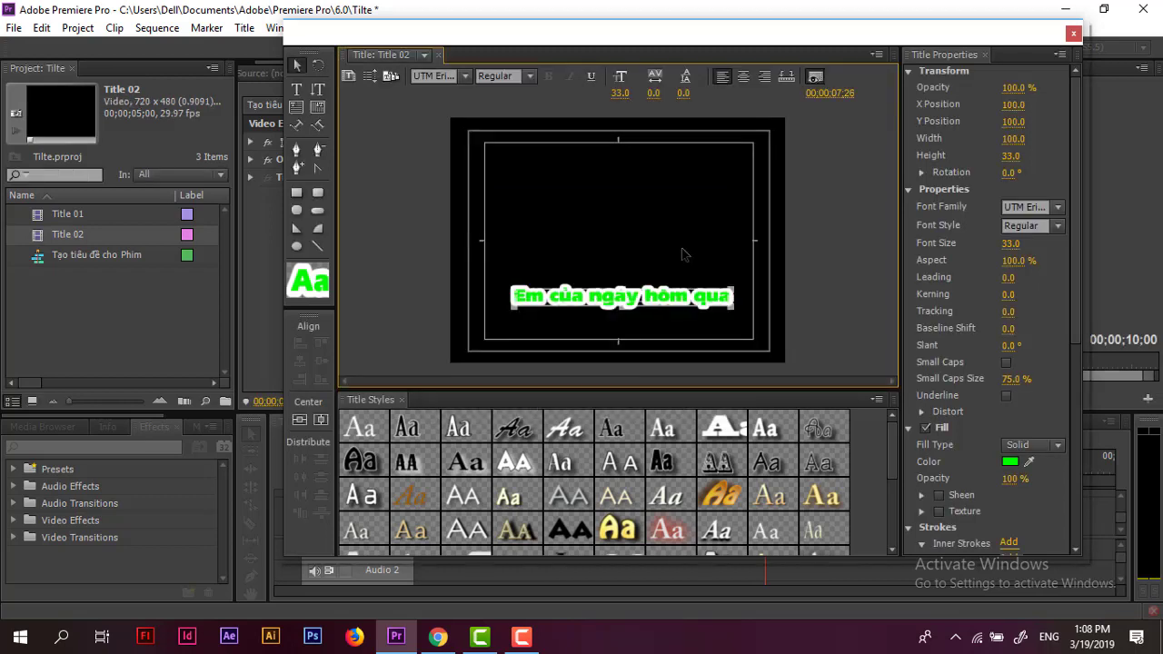
- Close the title editor, then scrub and play the sequence to check the subtitle crawling left
left_click(1073, 34)
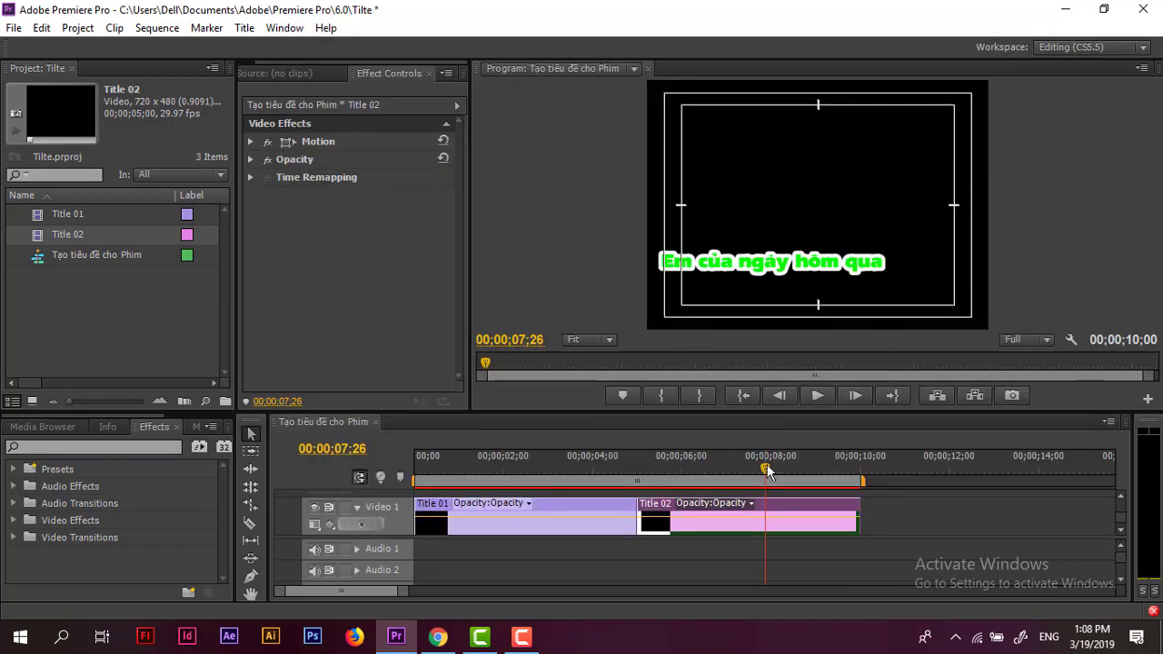
left_click_drag(767, 467, 553, 468)
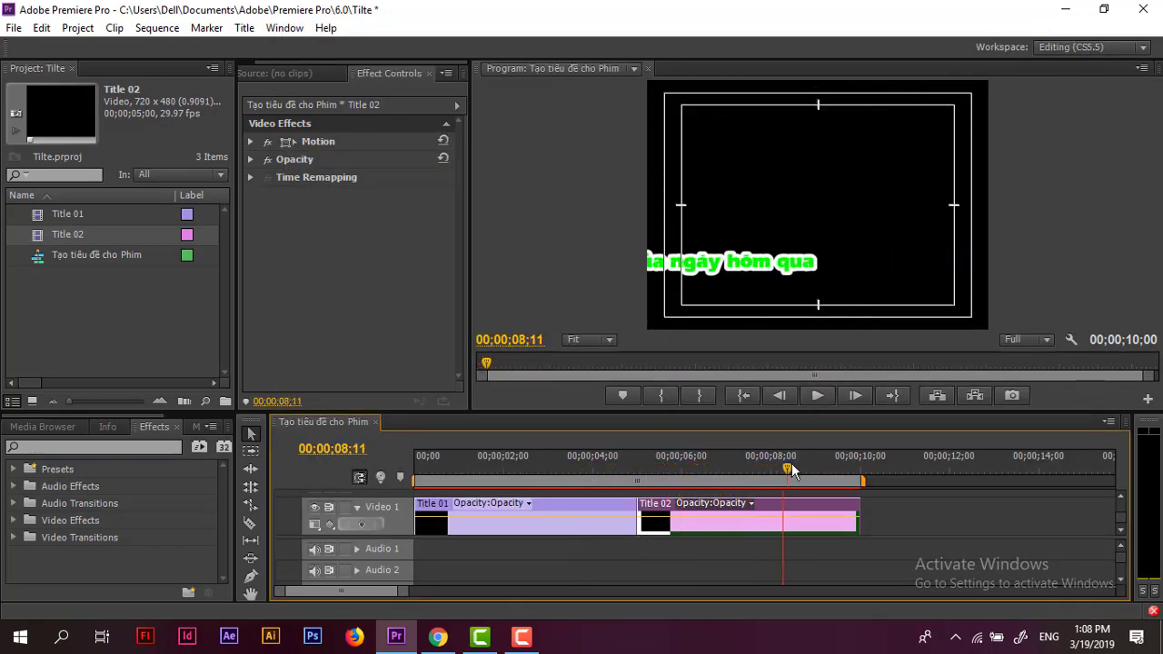
left_click(820, 400)
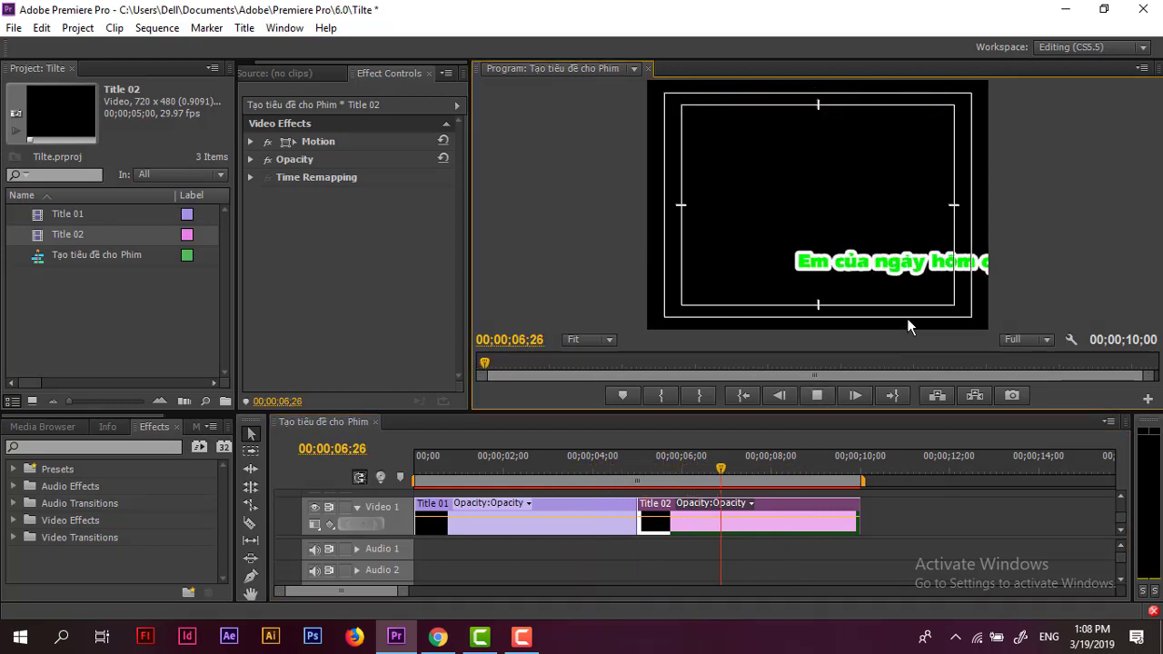
left_click(827, 469)
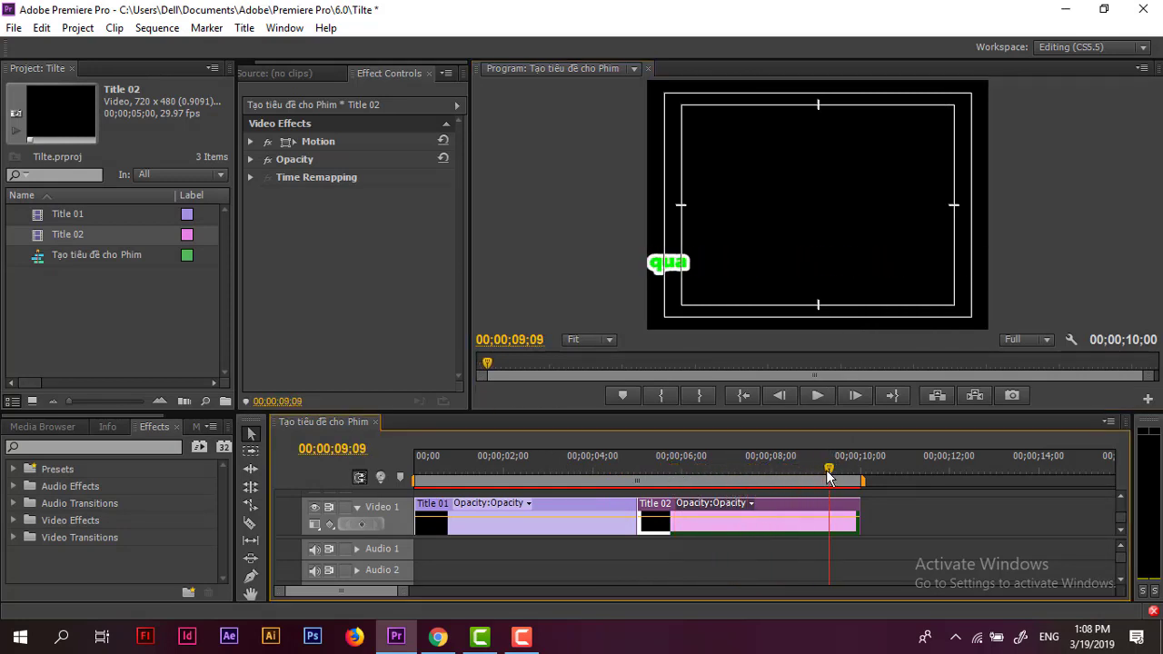
mouse_move(828, 473)
left_mouse_down()
mouse_move(524, 474)
mouse_move(821, 455)
mouse_move(740, 463)
left_mouse_up()
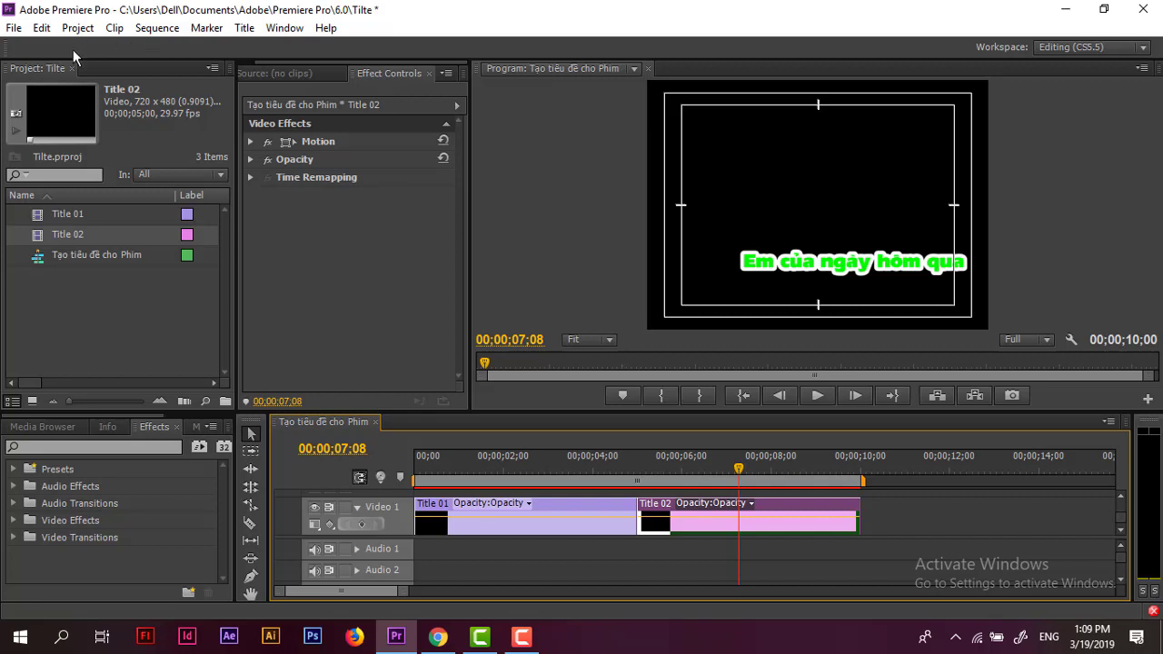
- Create a new Default Still title, keeping the name Title 03
left_click(245, 28)
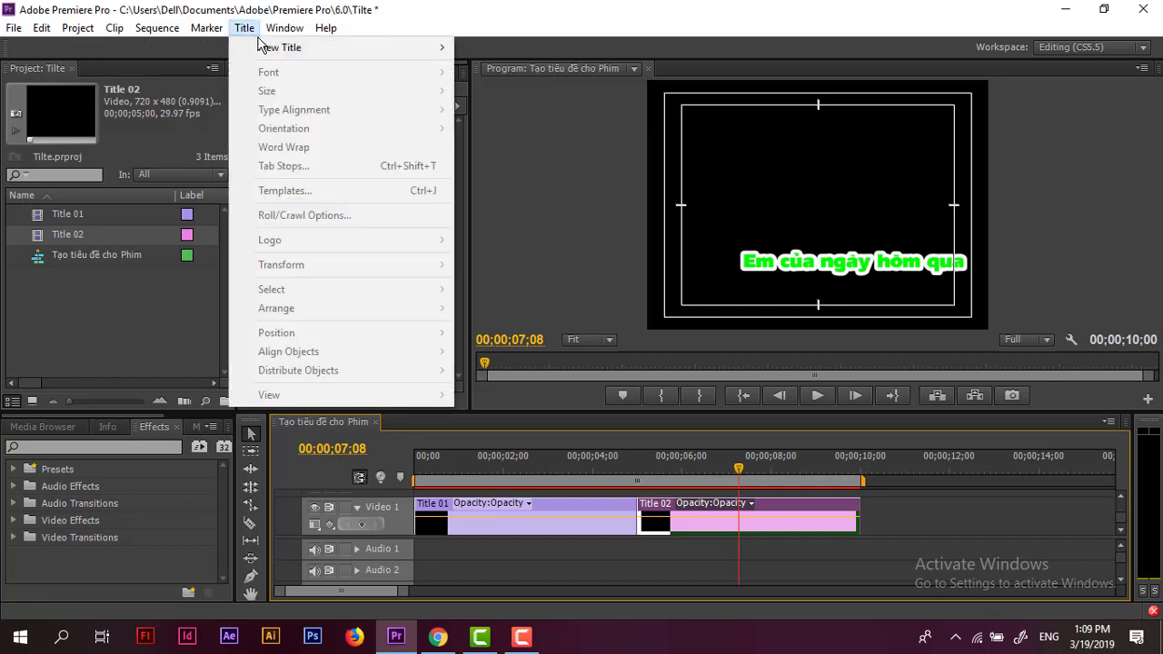
mouse_move(393, 50)
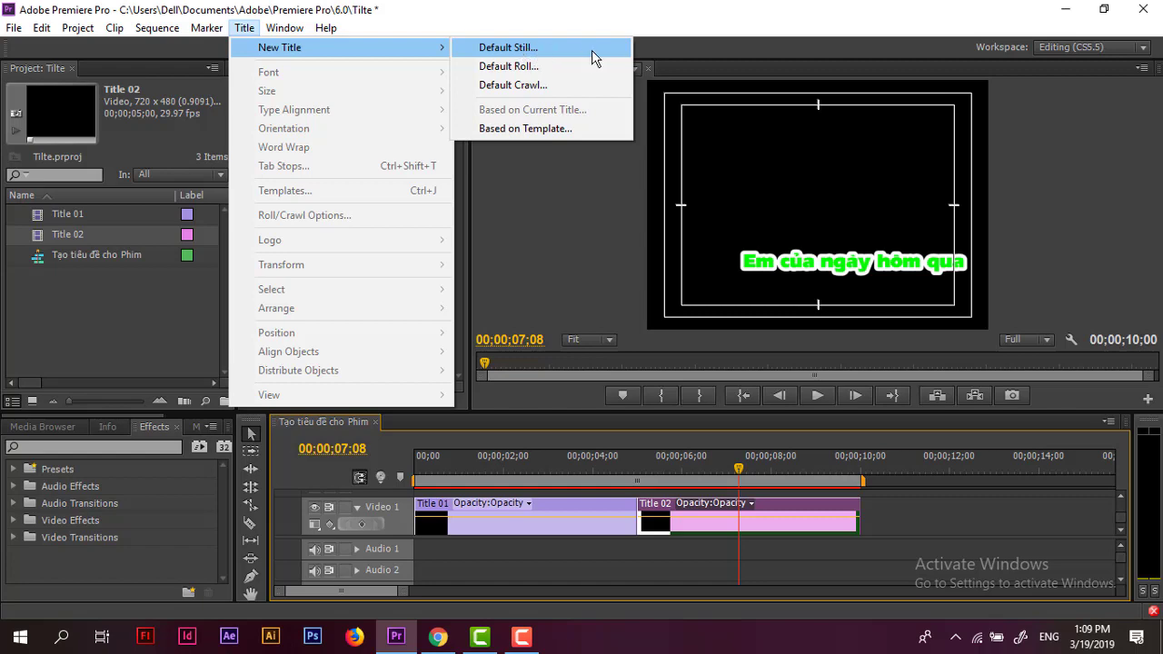
left_click(551, 52)
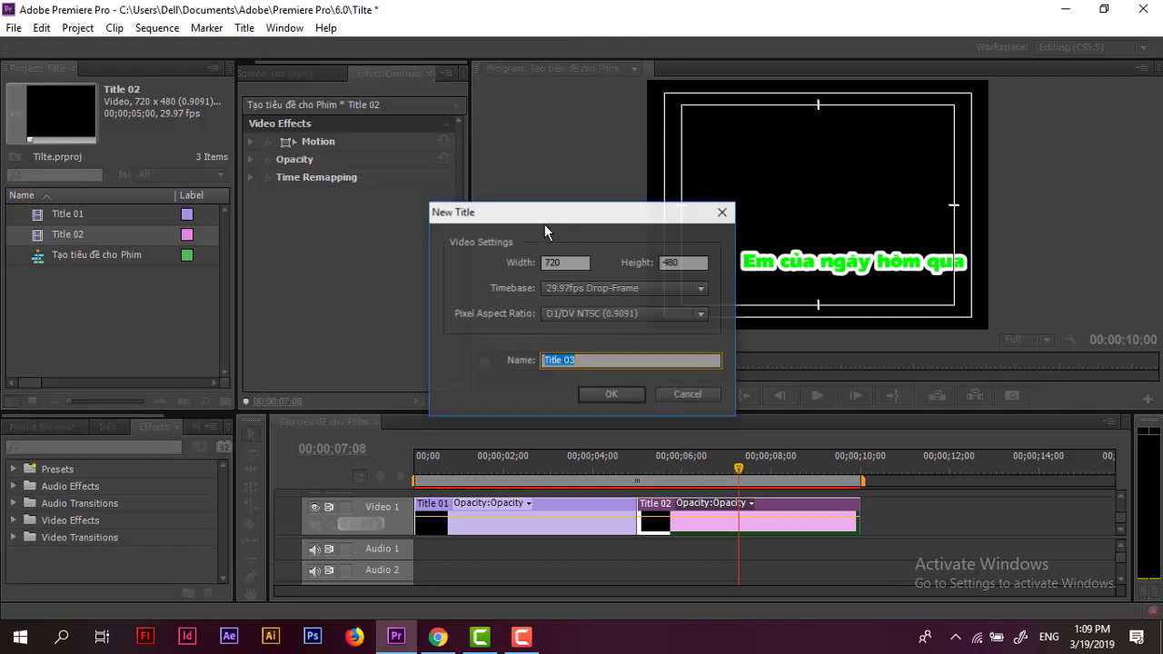
left_click(598, 390)
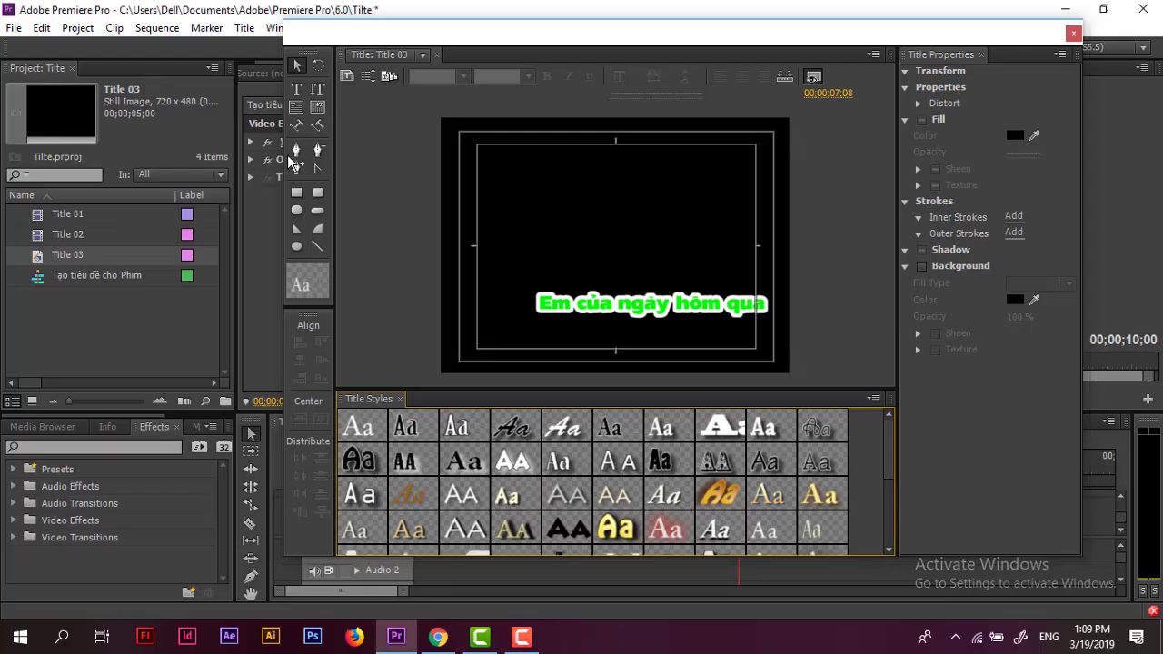
- Draw a closed heart-shaped path with the Pen tool
left_click(296, 150)
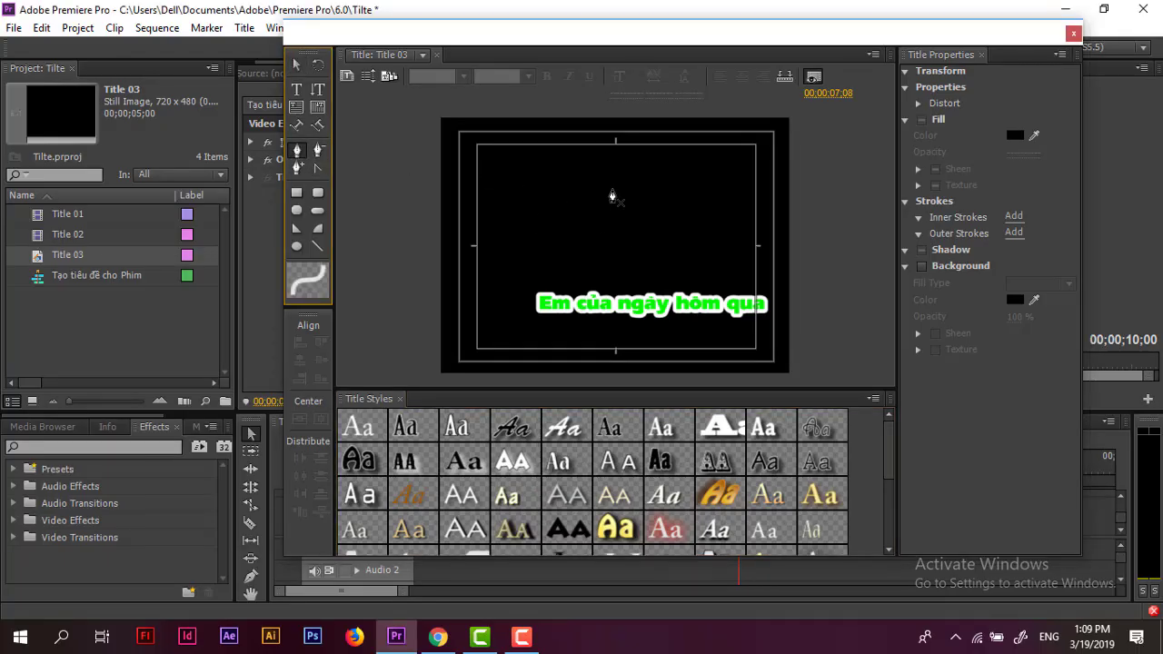
left_click(612, 198)
left_click_drag(541, 171, 543, 210)
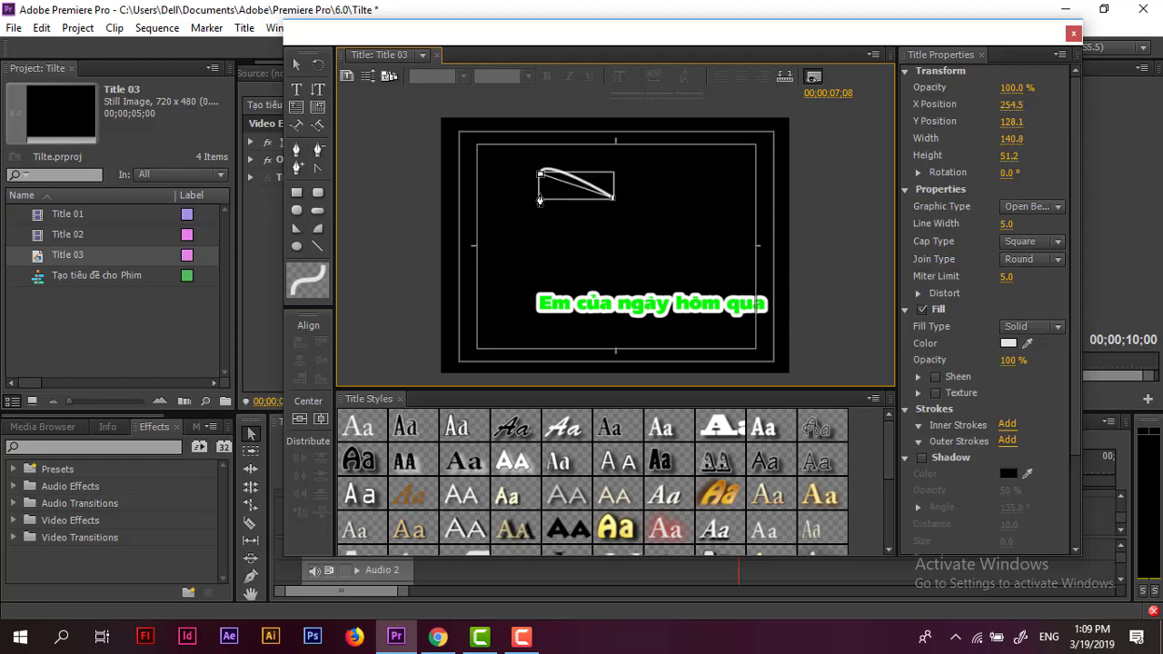
left_click(617, 271)
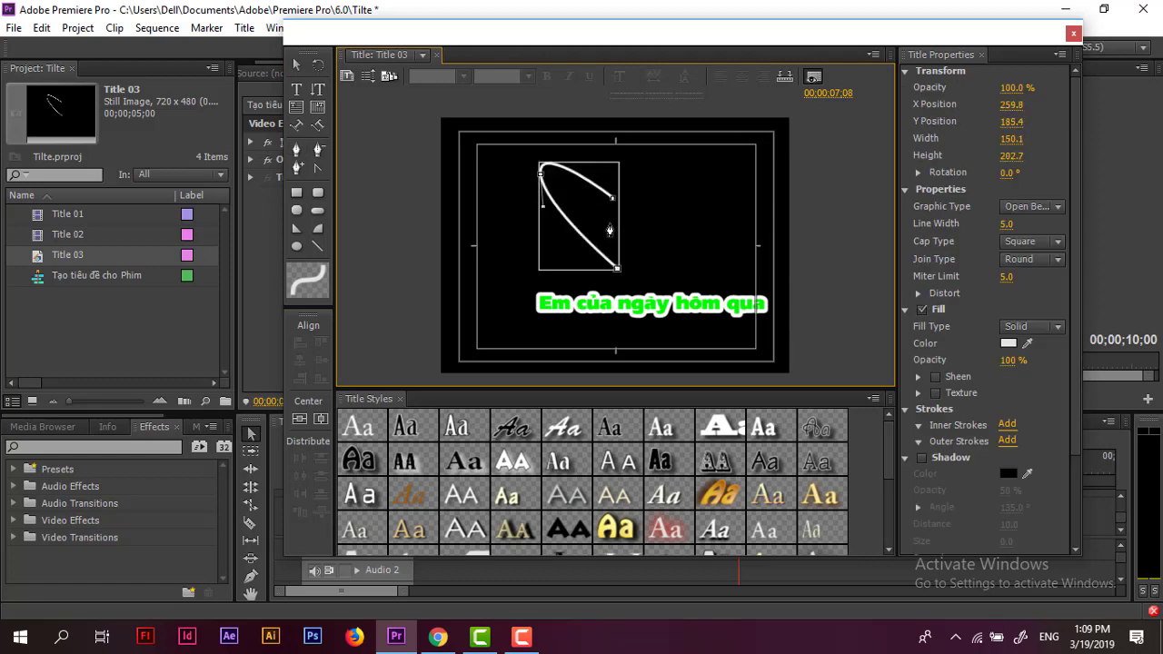
left_click_drag(612, 199, 743, 151)
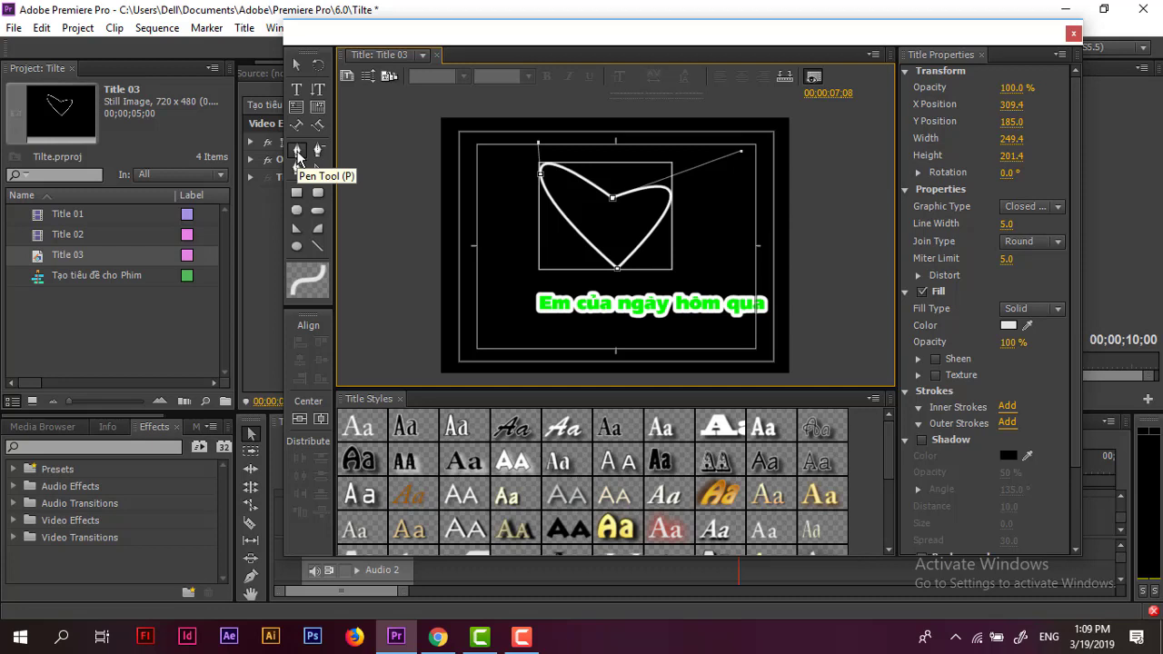
- Adjust the heart's centre dip, bottom tip and left curve anchors
left_click(297, 156)
left_click_drag(612, 198, 605, 188)
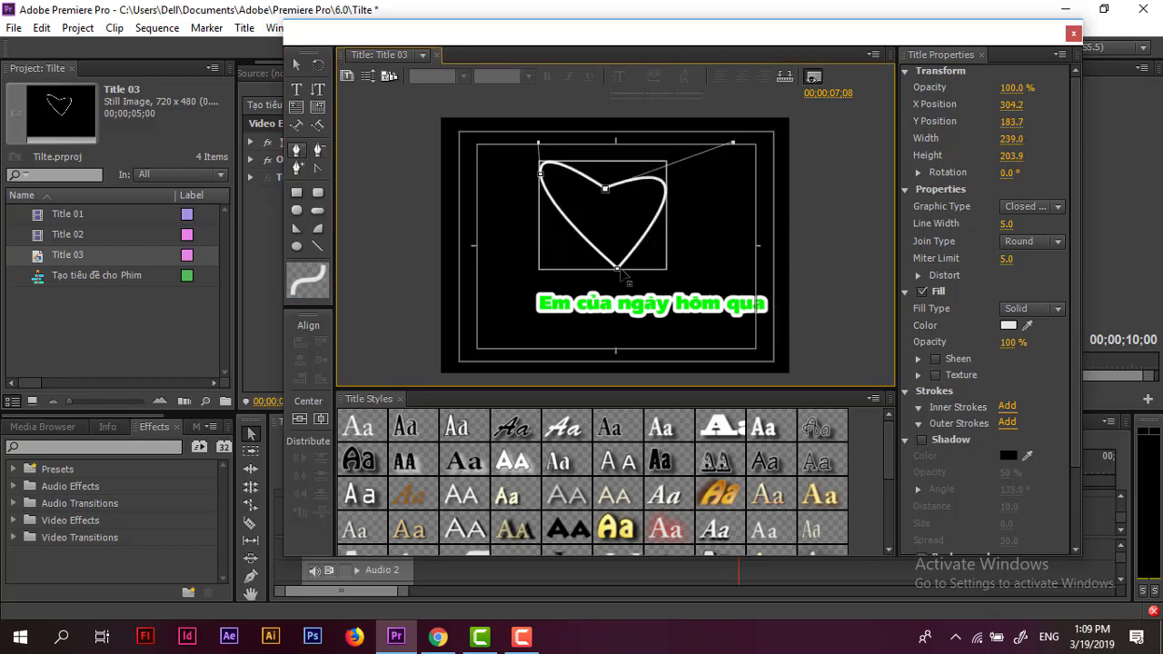
left_click_drag(618, 269, 610, 277)
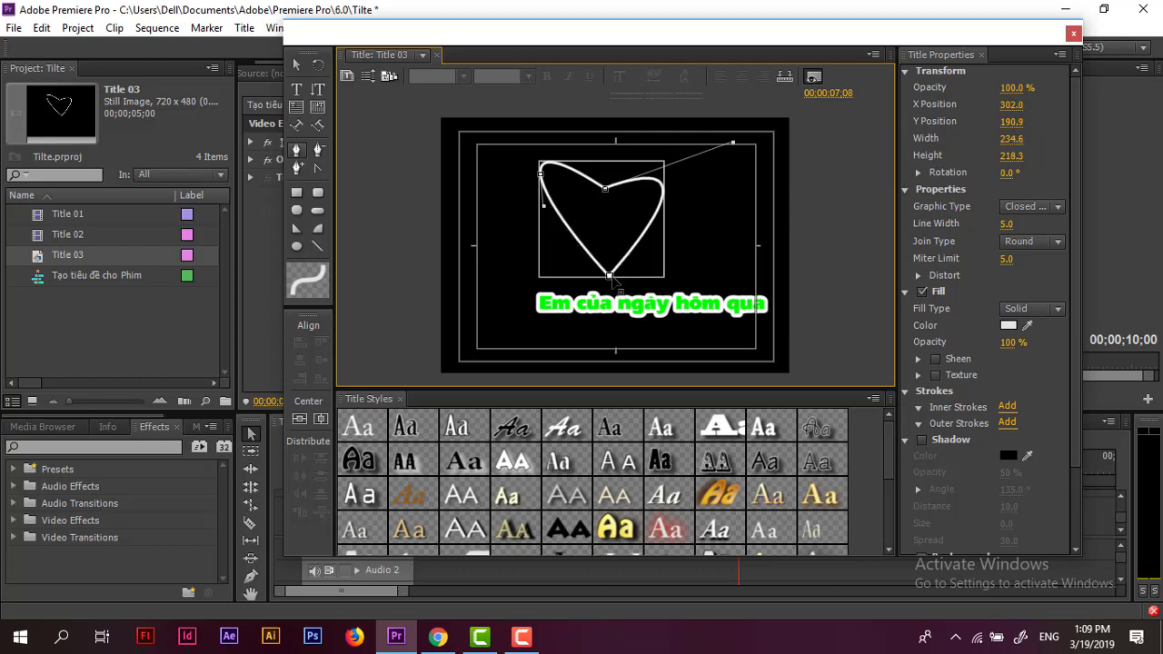
left_click_drag(545, 207, 544, 231)
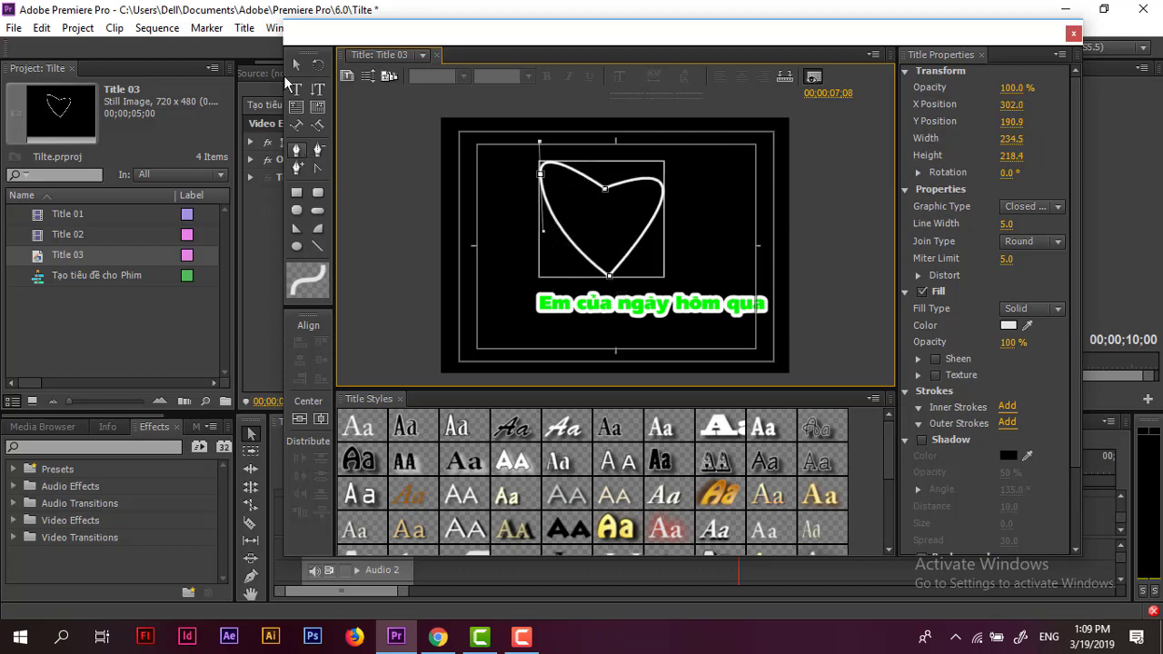
left_click(296, 71)
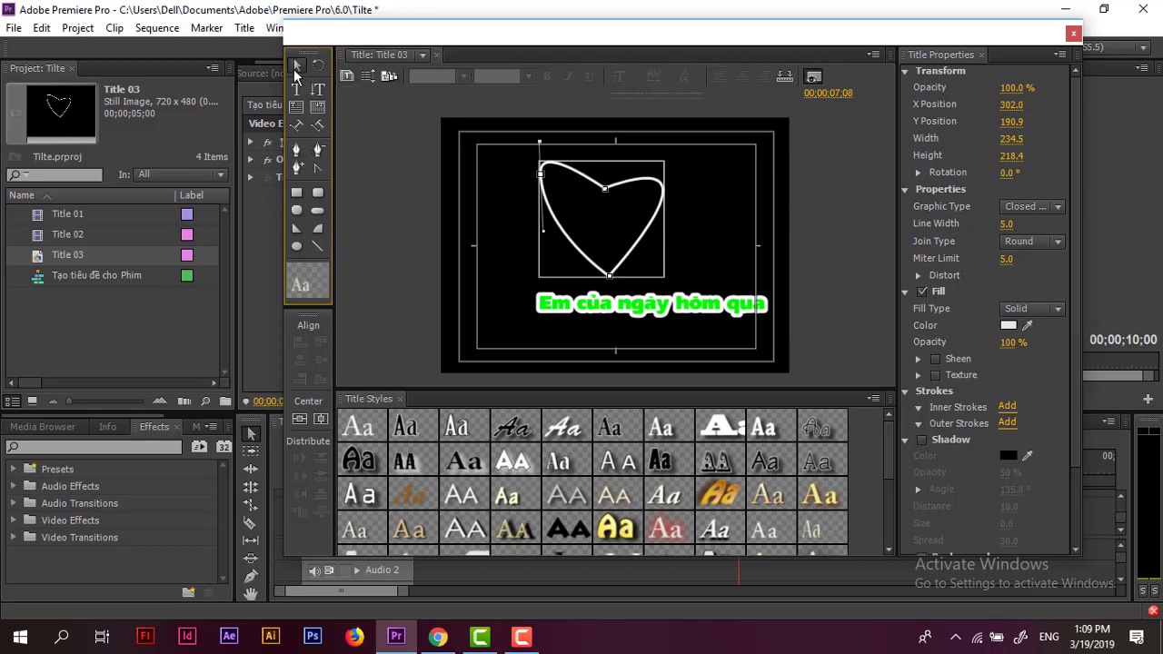
- Move the heart right, then add an anchor on its left side and reshape it
mouse_move(561, 229)
left_mouse_down()
mouse_move(591, 223)
mouse_move(589, 235)
left_mouse_up()
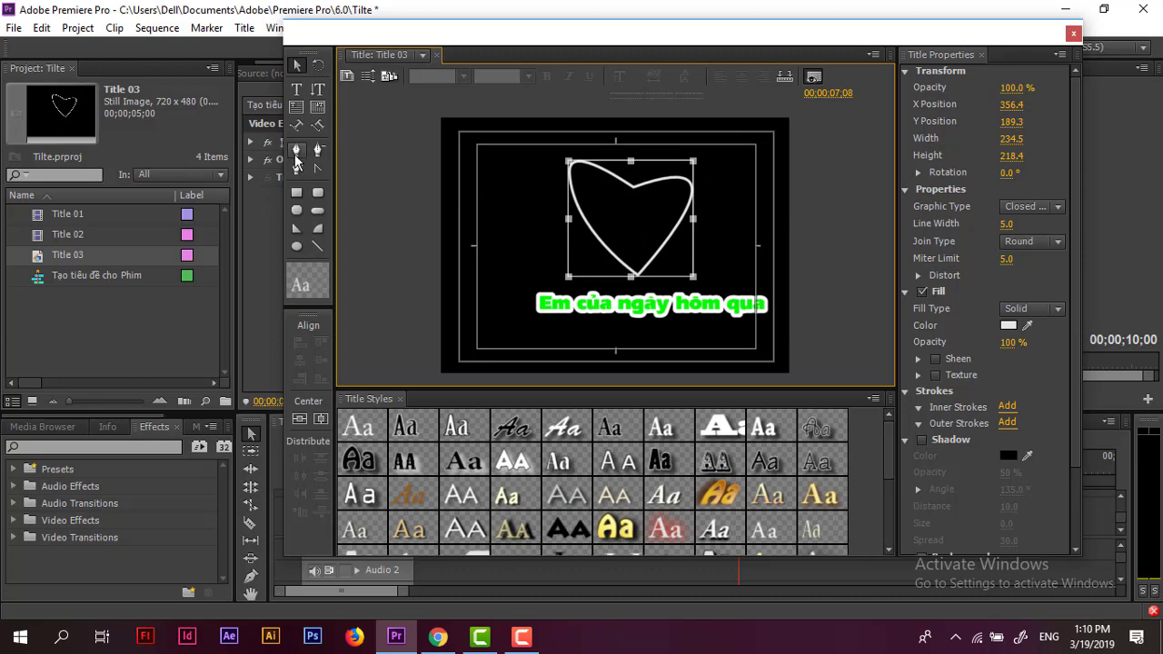
left_click(296, 149)
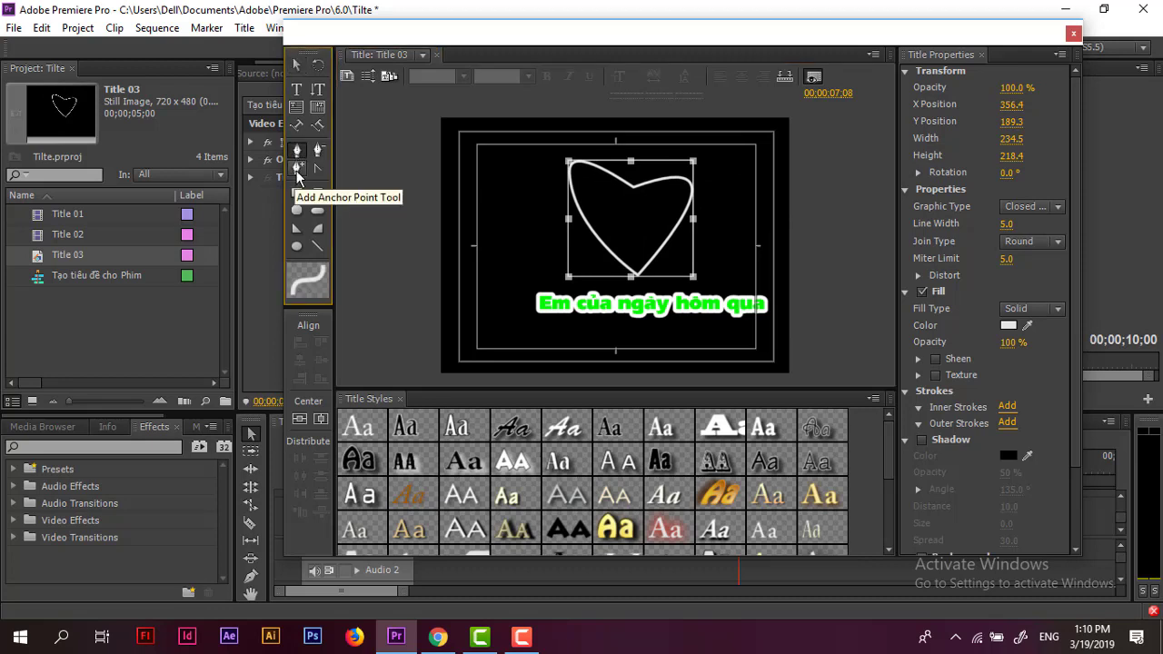
left_click(297, 168)
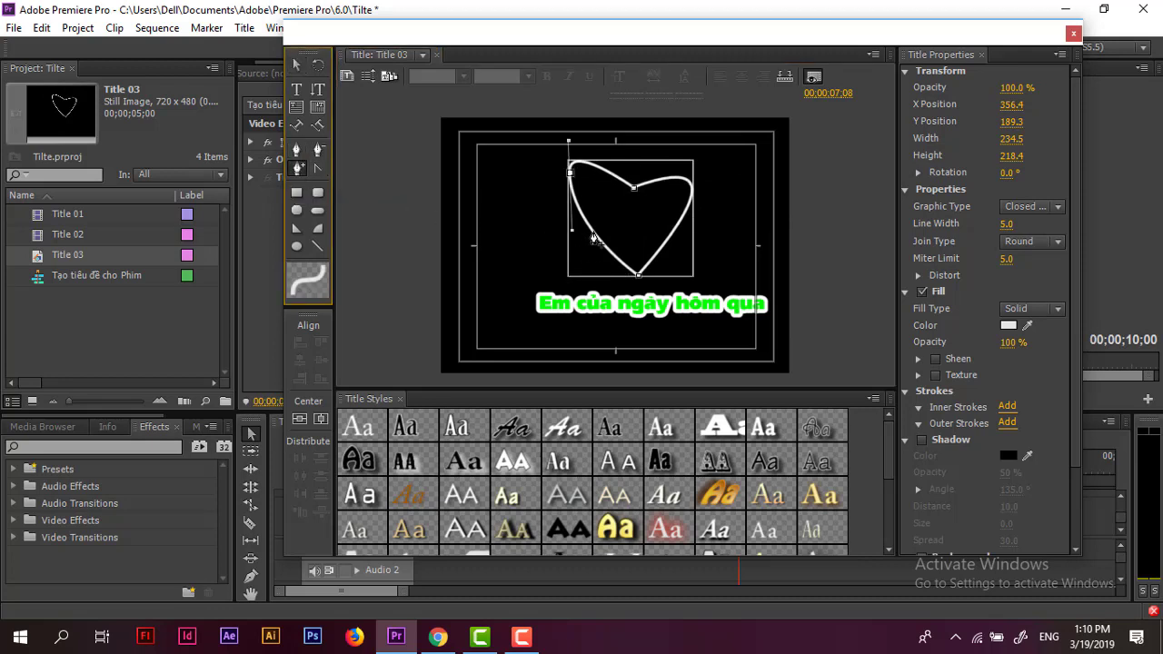
left_click(593, 231)
left_click(296, 149)
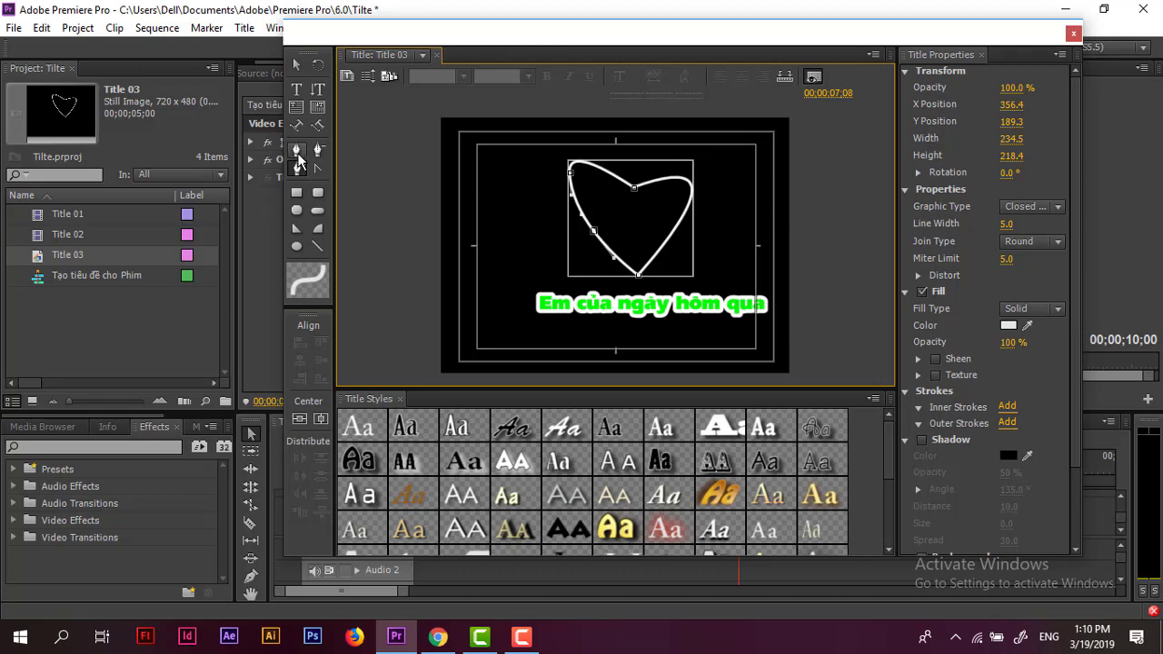
left_click_drag(593, 231, 592, 224)
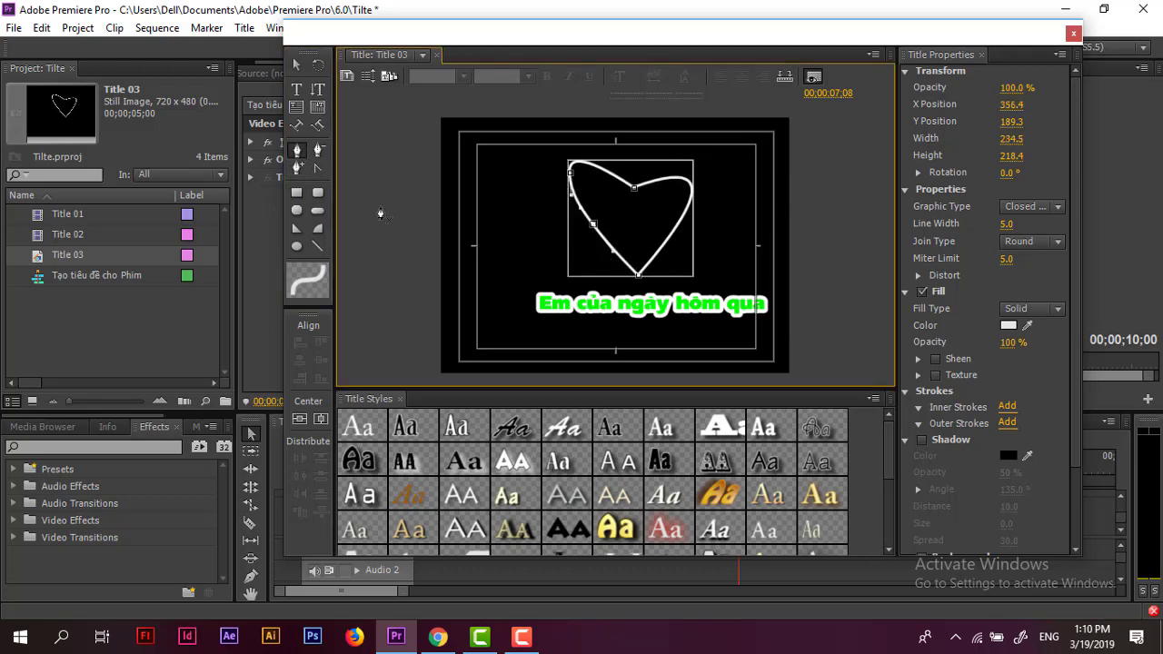
- Delete the extra left anchor and reshape the curve of the heart's left lobe
left_click(319, 153)
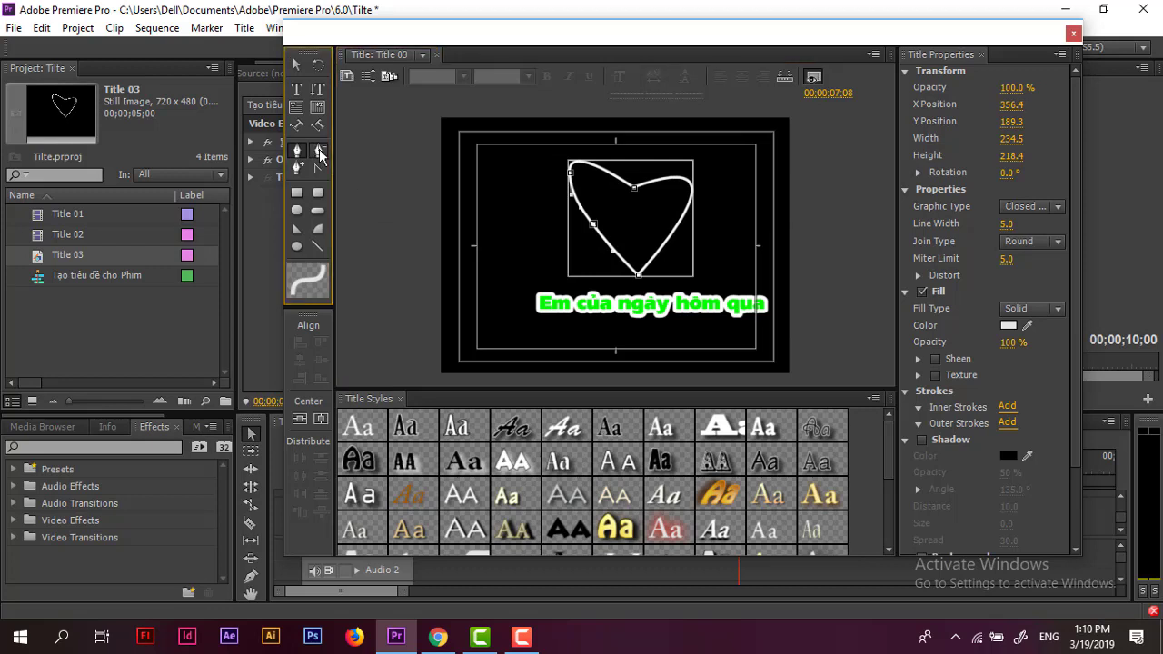
left_click(592, 225)
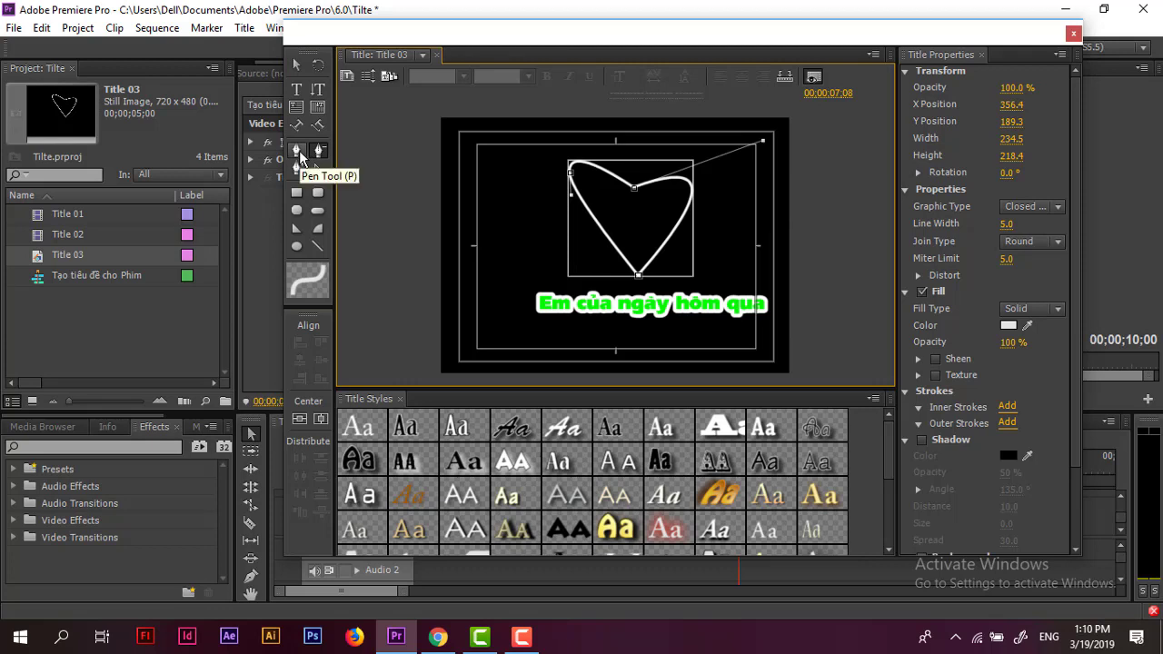
left_click(298, 153)
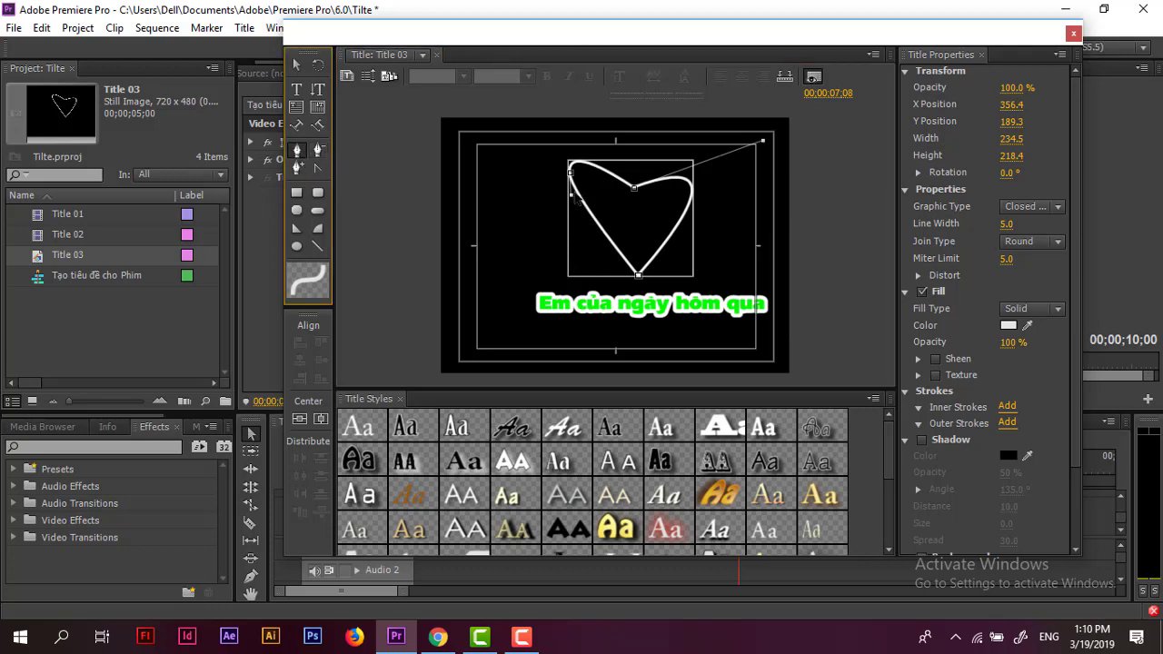
left_click(572, 202)
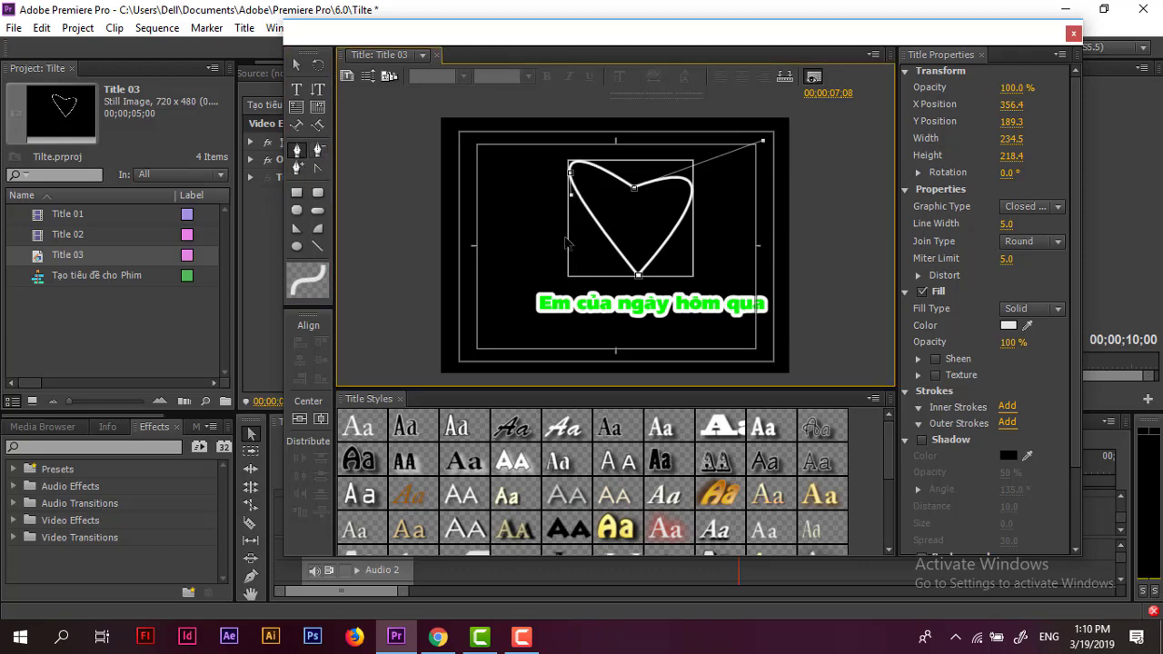
left_click_drag(572, 201, 564, 235)
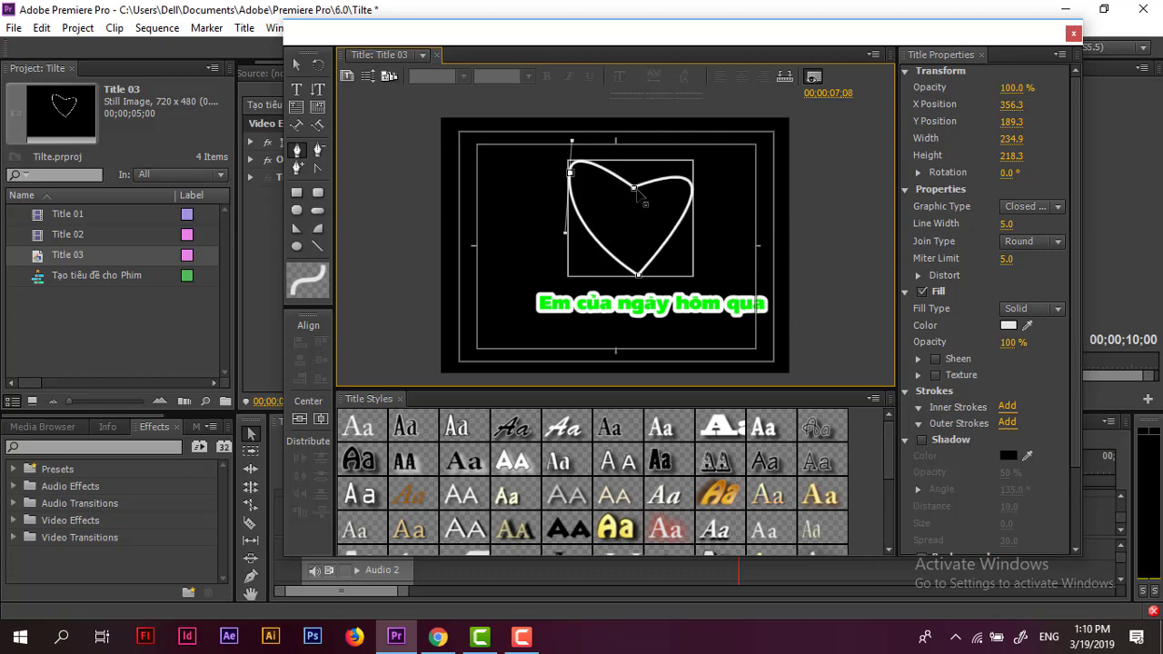
key("v")
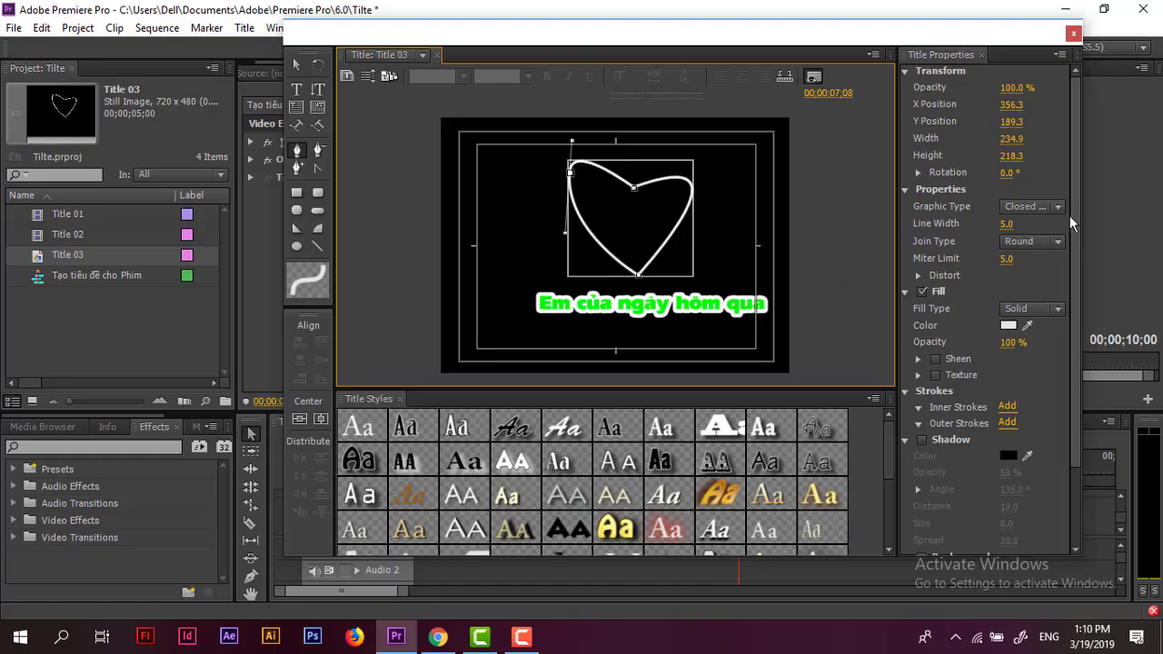
- Make the heart a Filled Bezier shape with a solid red fill
left_click(1056, 207)
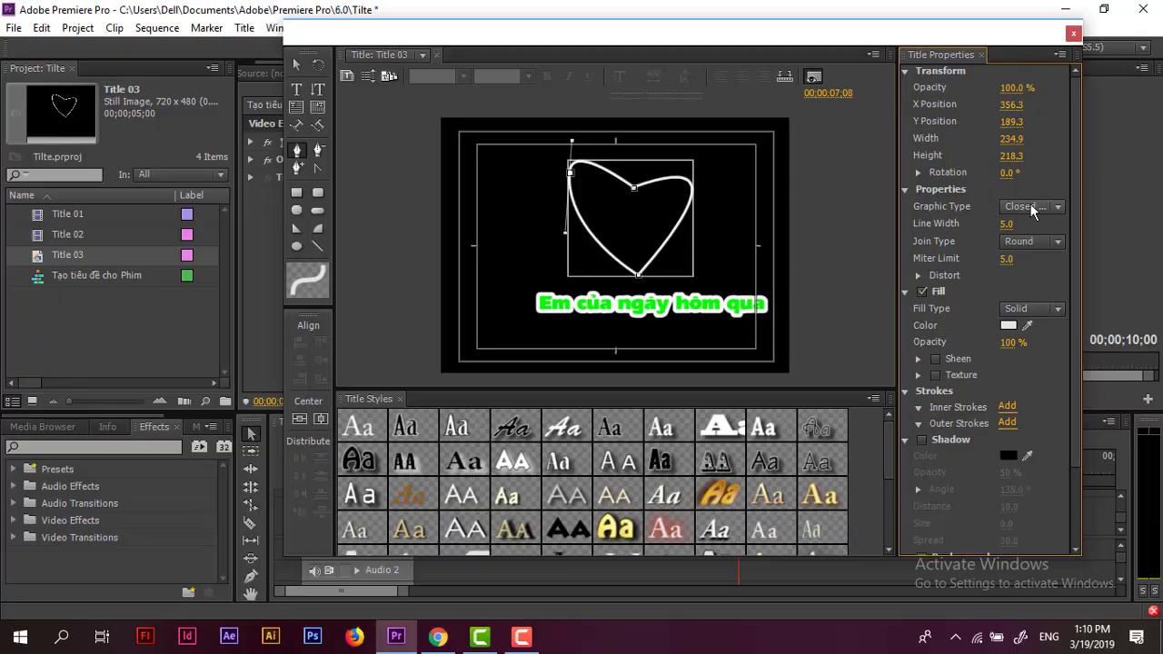
left_click(1029, 207)
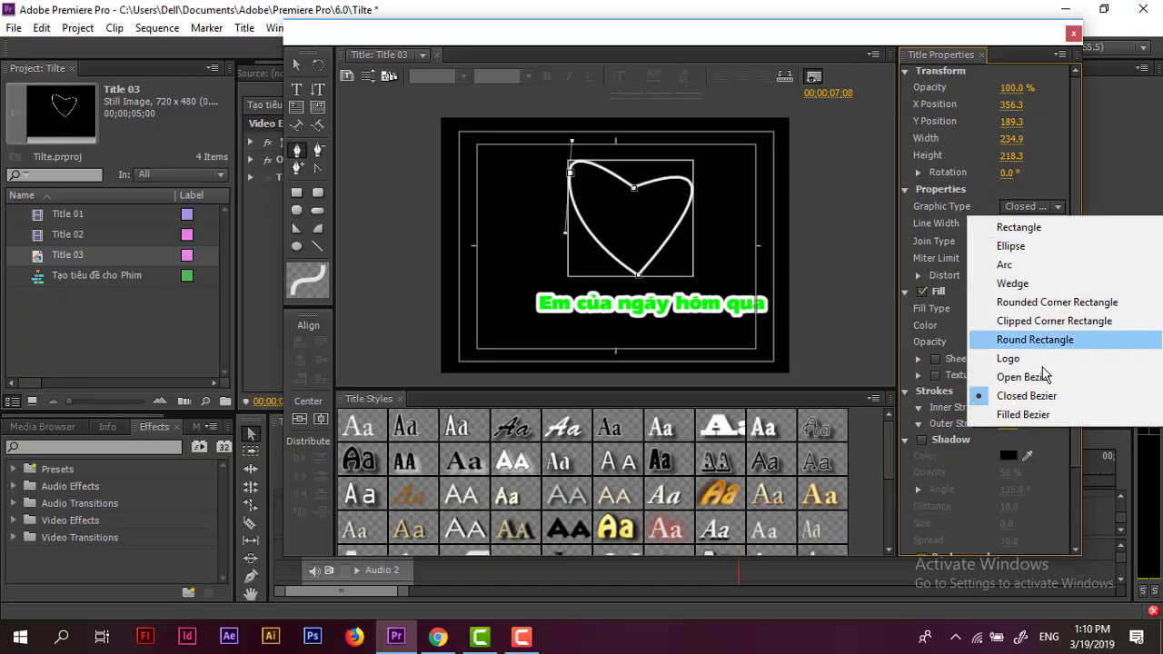
left_click(1036, 415)
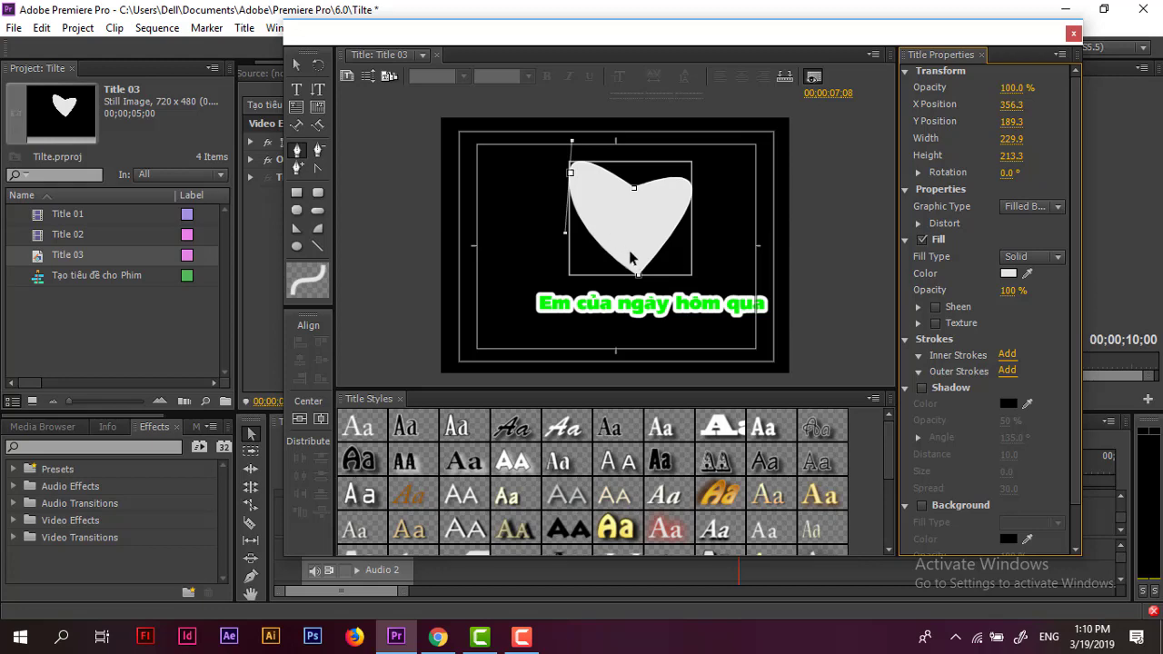
left_click(1008, 273)
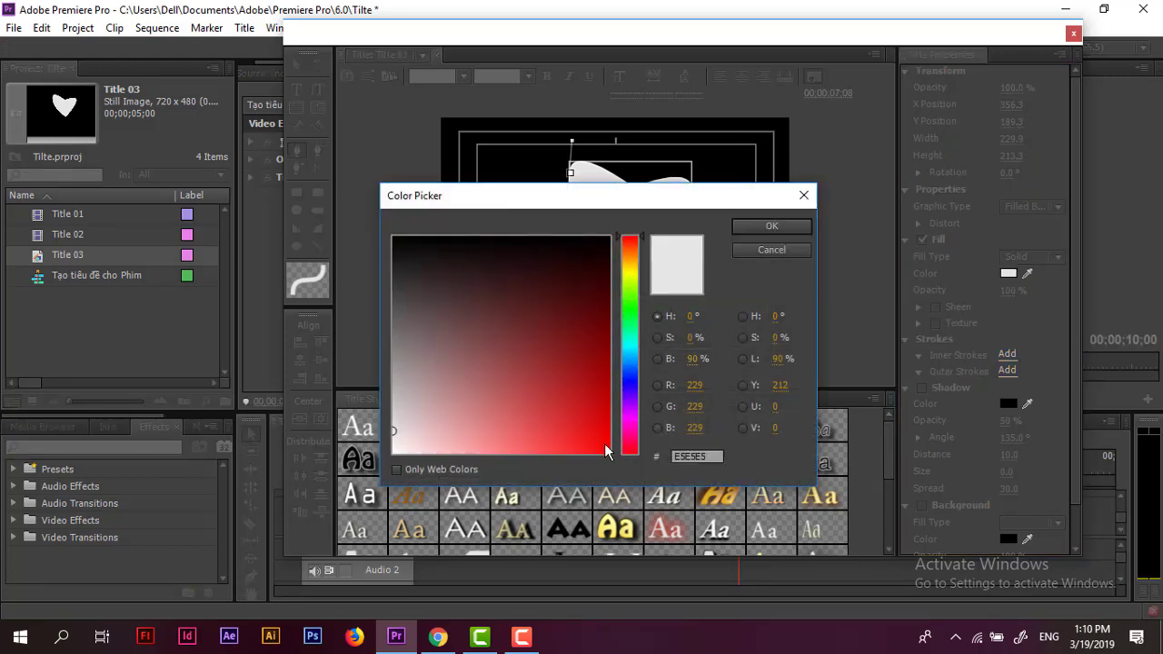
left_click(607, 452)
left_click(769, 227)
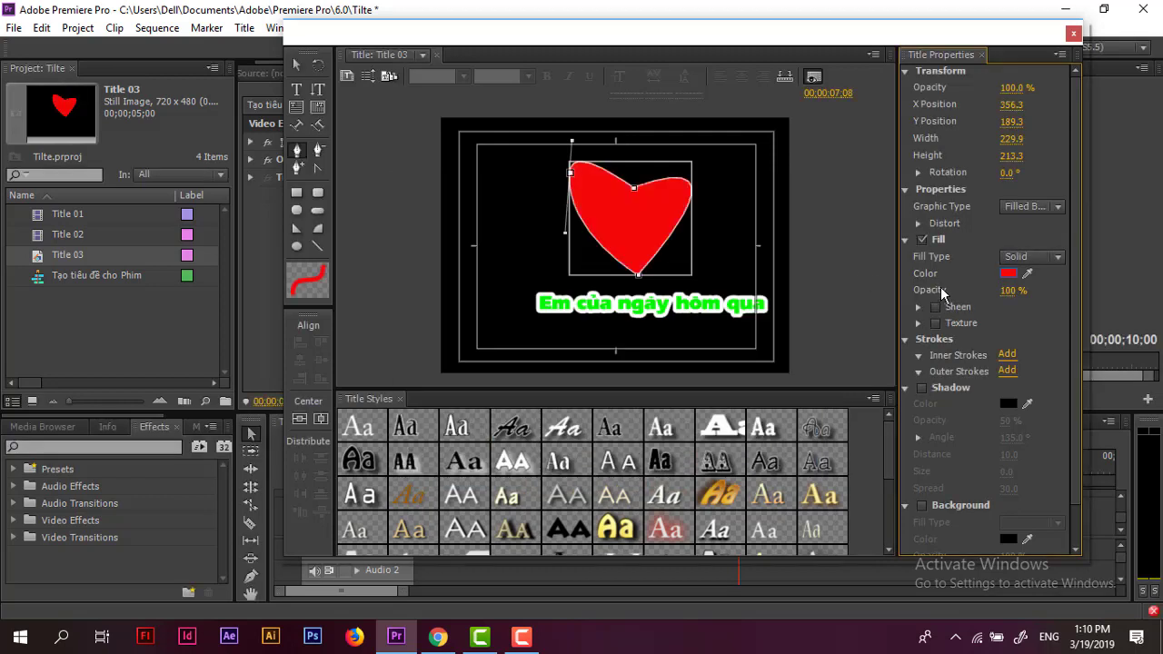
- Enable a white sheen on the heart at 65% opacity and size 67
left_click(935, 307)
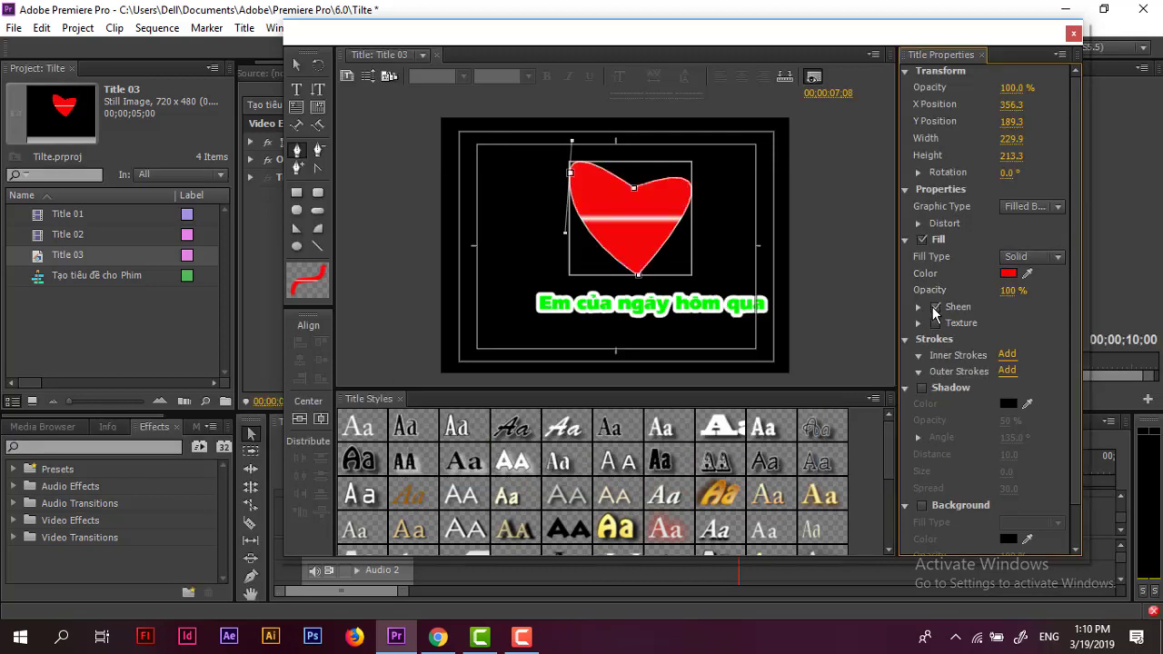
left_click(919, 307)
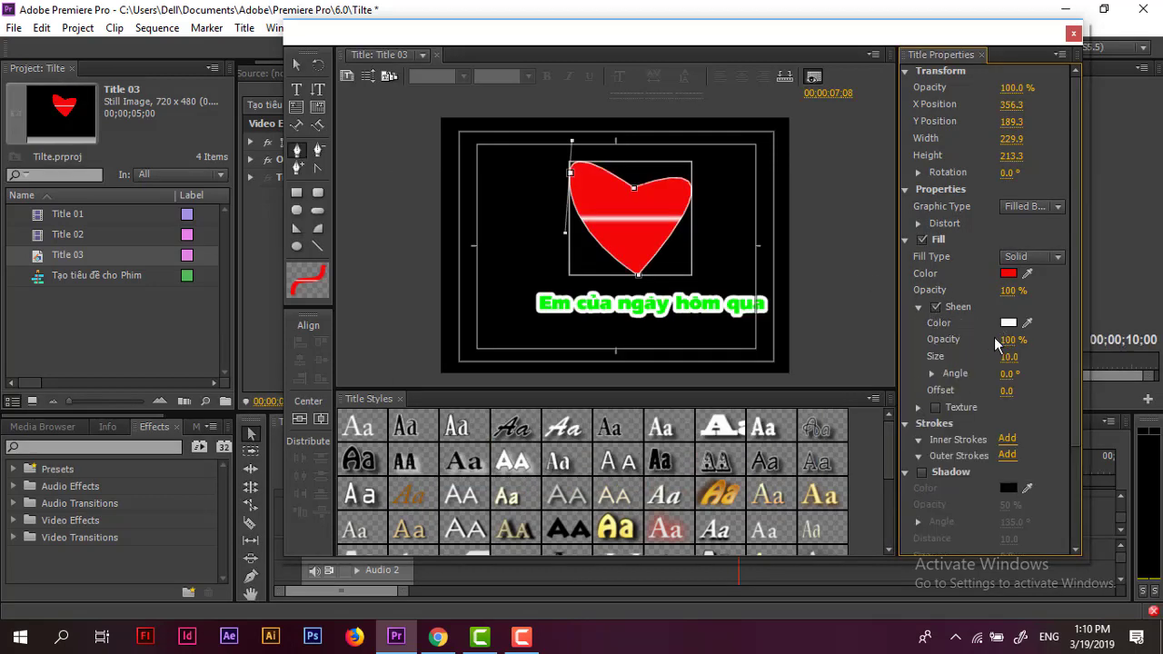
mouse_move(1008, 340)
left_mouse_down()
mouse_move(992, 339)
mouse_move(1053, 357)
mouse_move(1011, 357)
left_mouse_up()
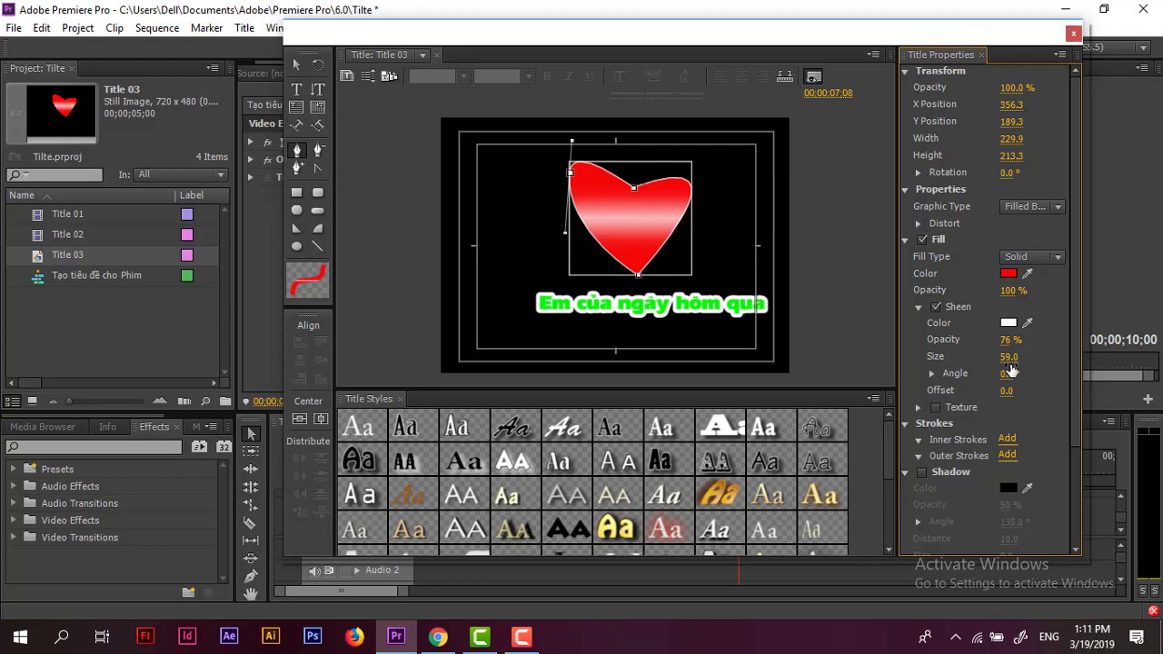
left_click_drag(1015, 347, 963, 338)
left_click_drag(1009, 339, 1026, 338)
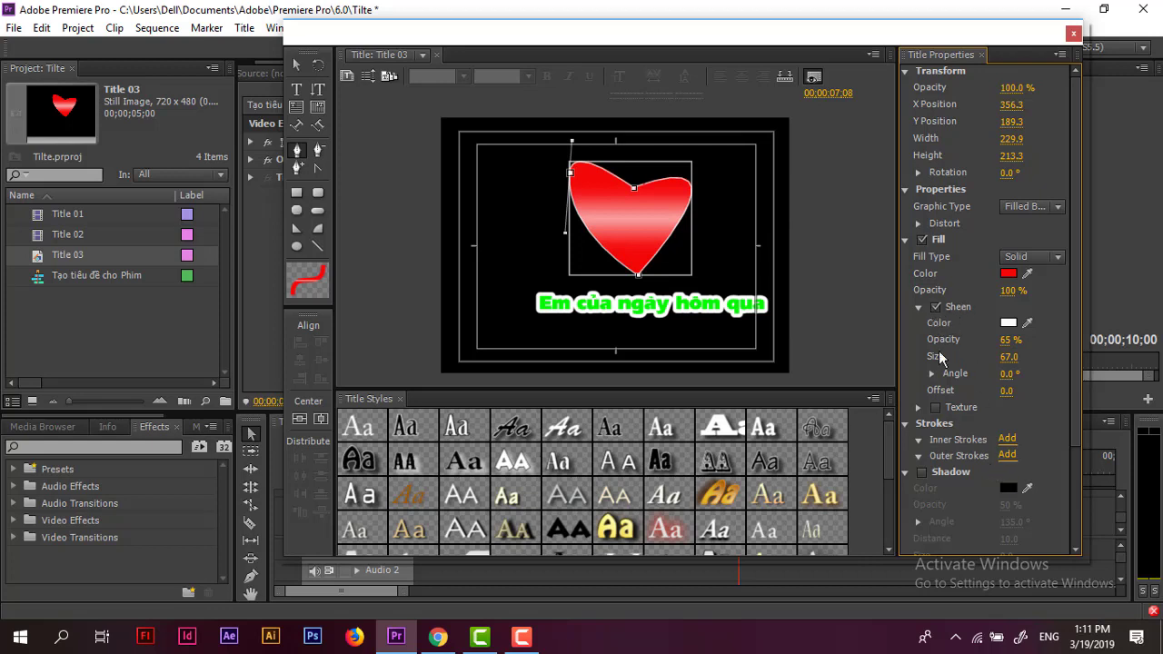
left_click(918, 307)
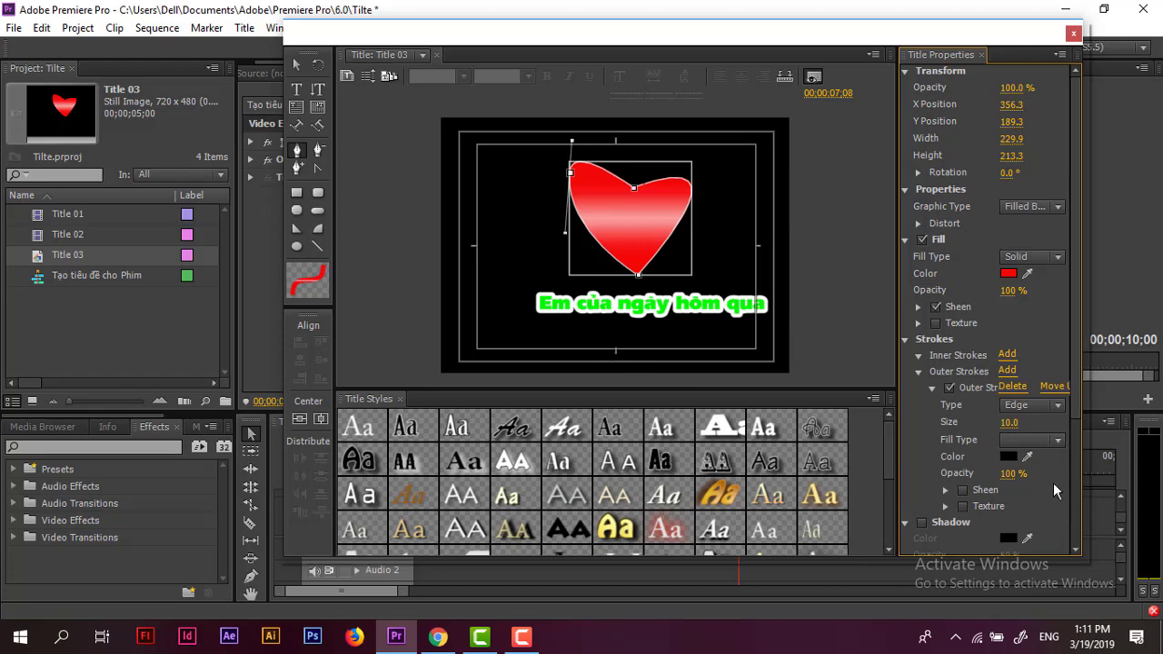
- Give the heart's outer stroke a near-white colour (F7F1F1) at size 7.0
left_click(1007, 456)
left_click(397, 451)
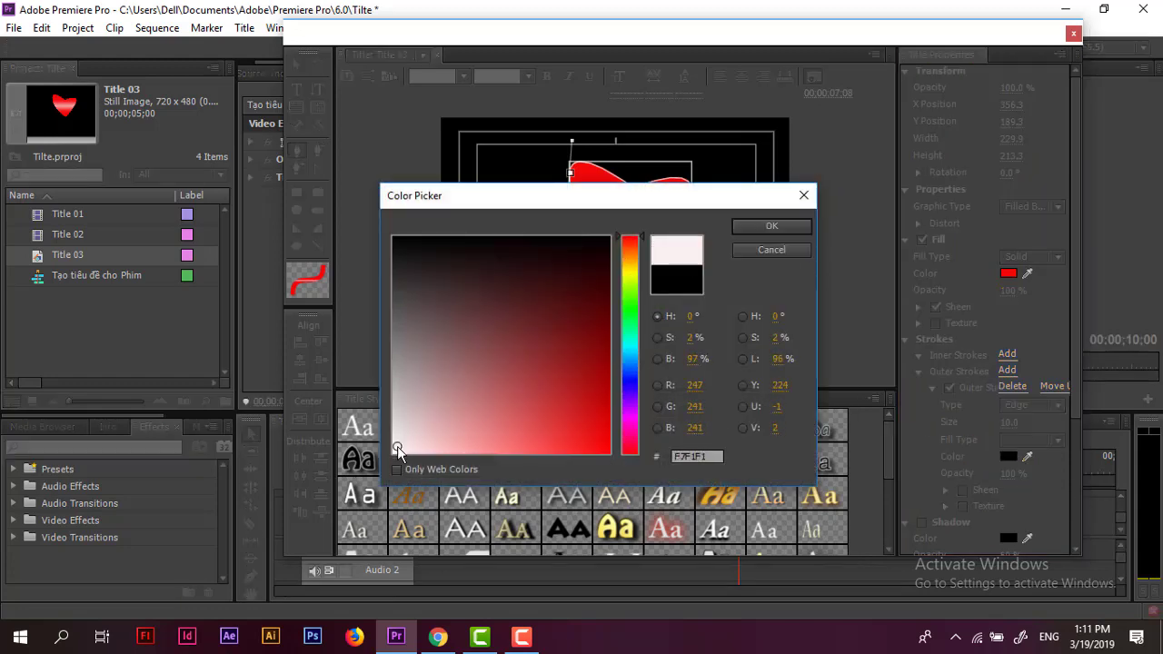
left_click(741, 228)
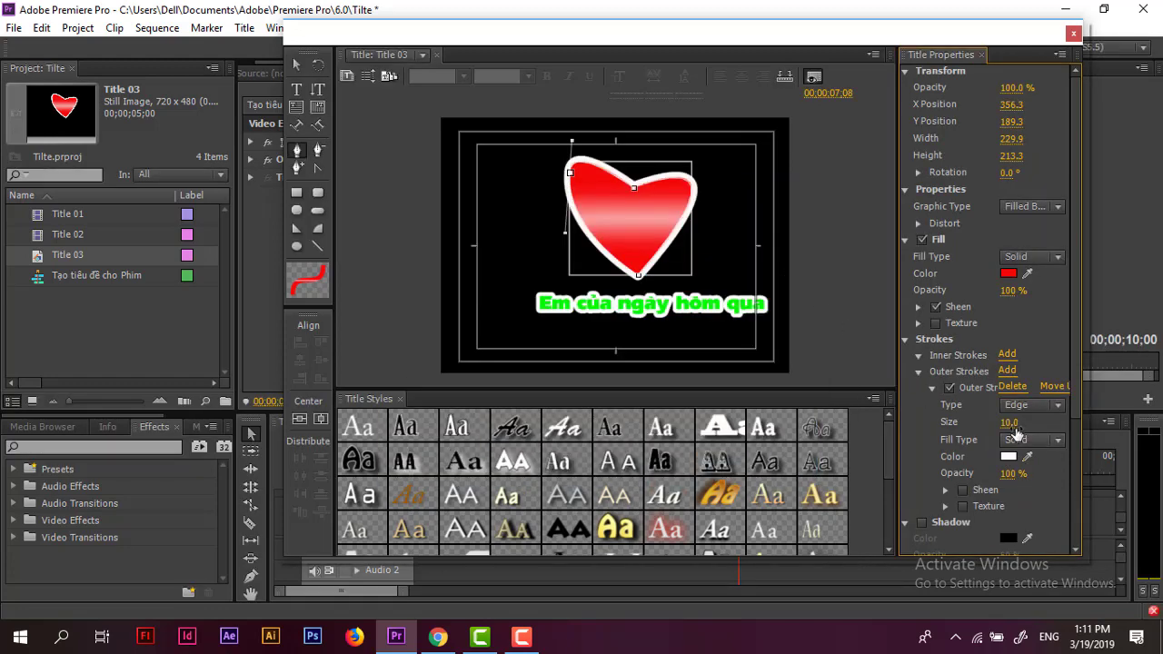
left_click_drag(1009, 422, 1077, 486)
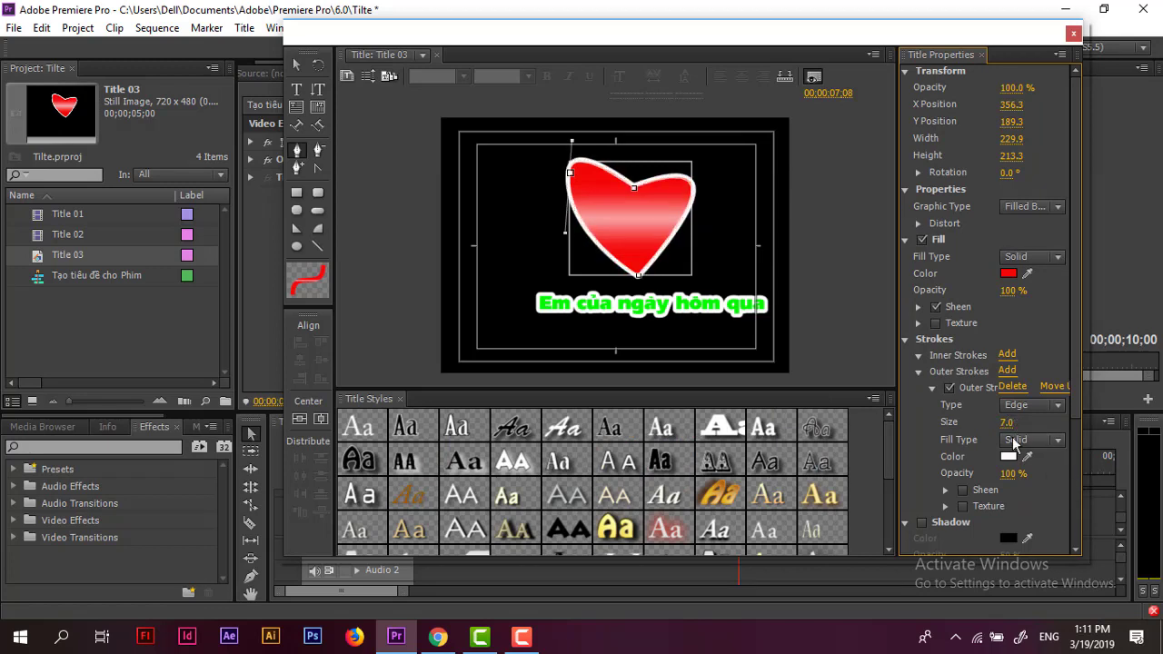
left_click(922, 523)
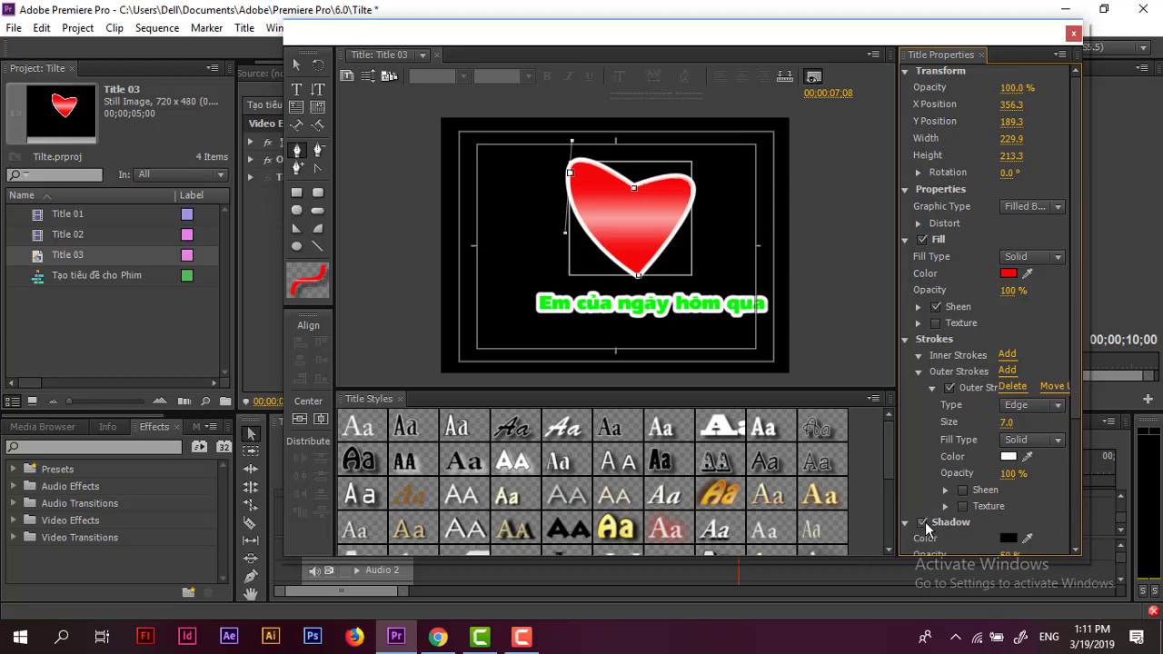
left_click(922, 523)
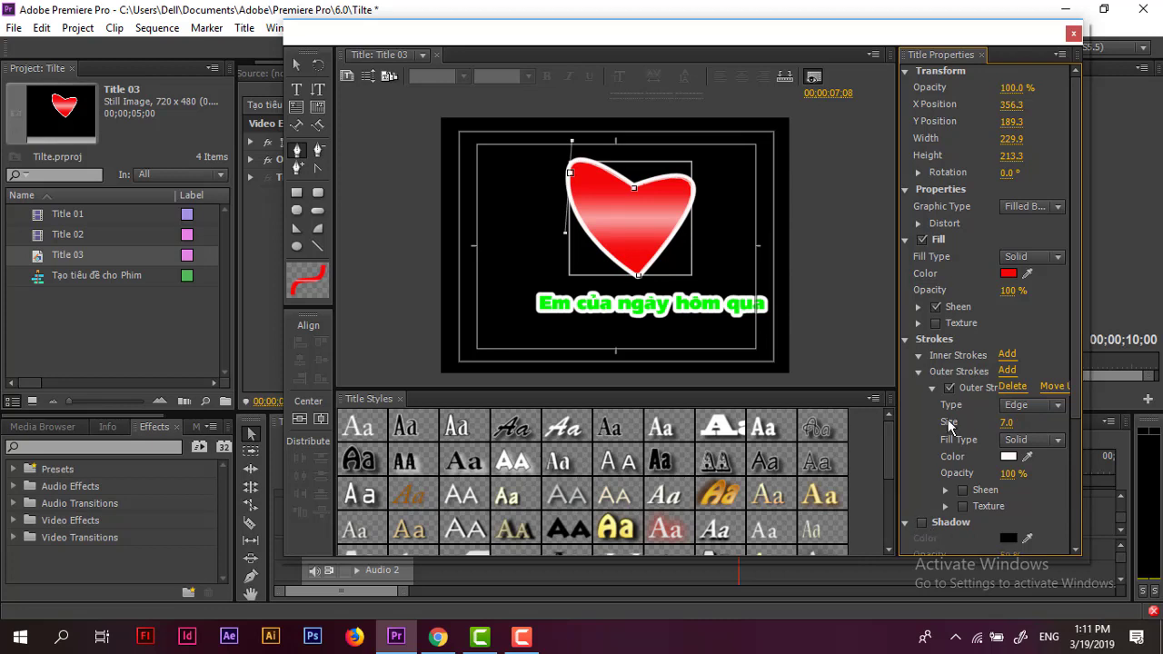
left_click(918, 372)
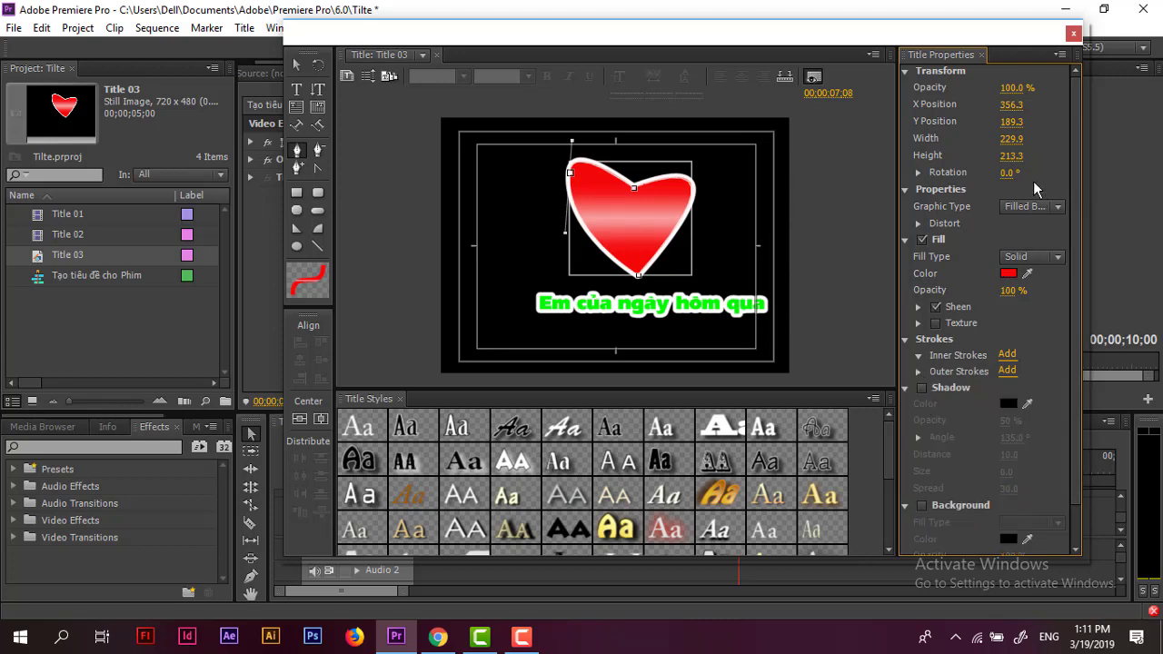
- Tilt the heart to 353° and enlarge it to about 238.9 by 221.3
left_click_drag(1008, 171, 1027, 157)
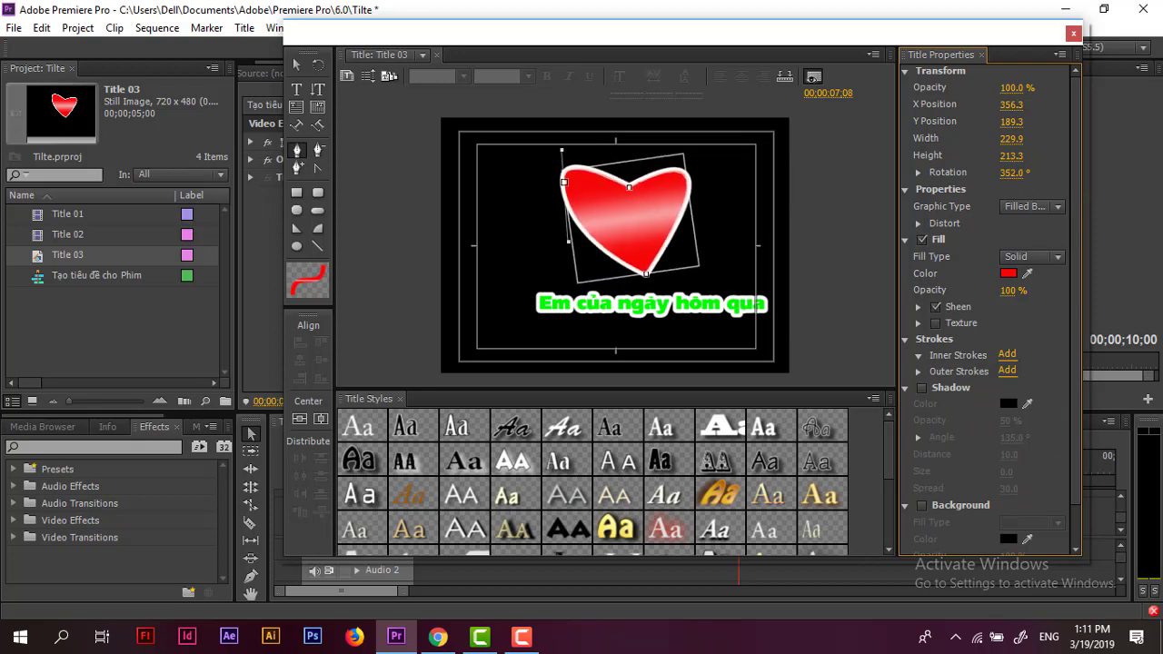
mouse_move(1016, 156)
left_mouse_down()
mouse_move(1035, 157)
mouse_move(1029, 139)
left_mouse_up()
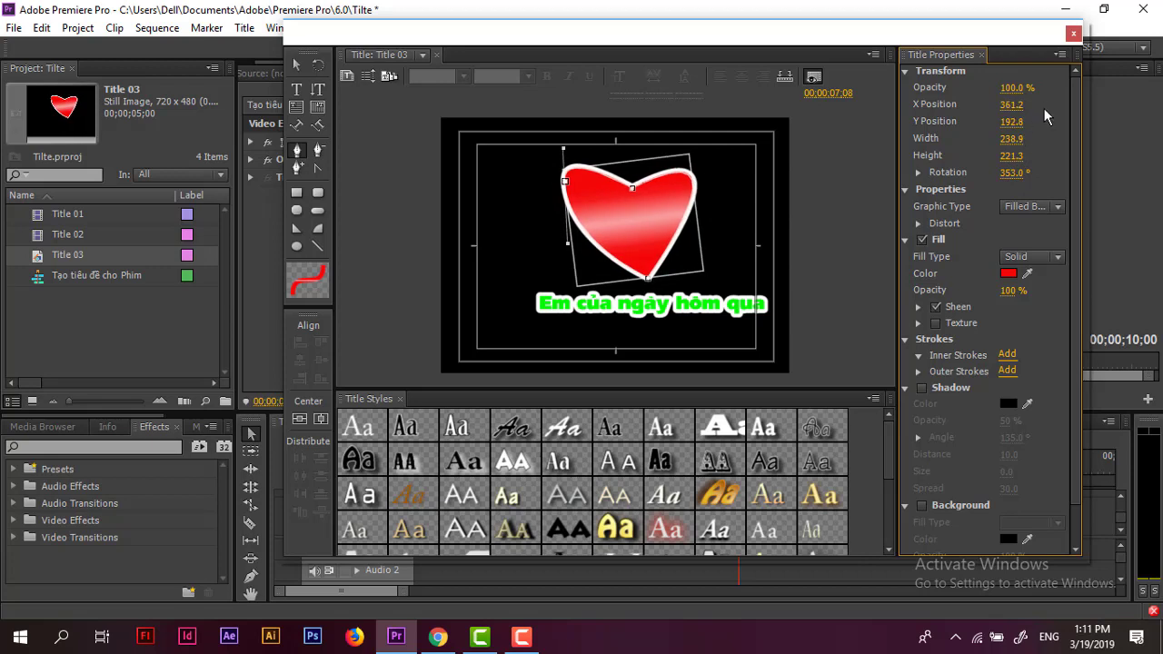
mouse_move(1019, 88)
left_mouse_down()
mouse_move(985, 88)
mouse_move(1044, 88)
left_mouse_up()
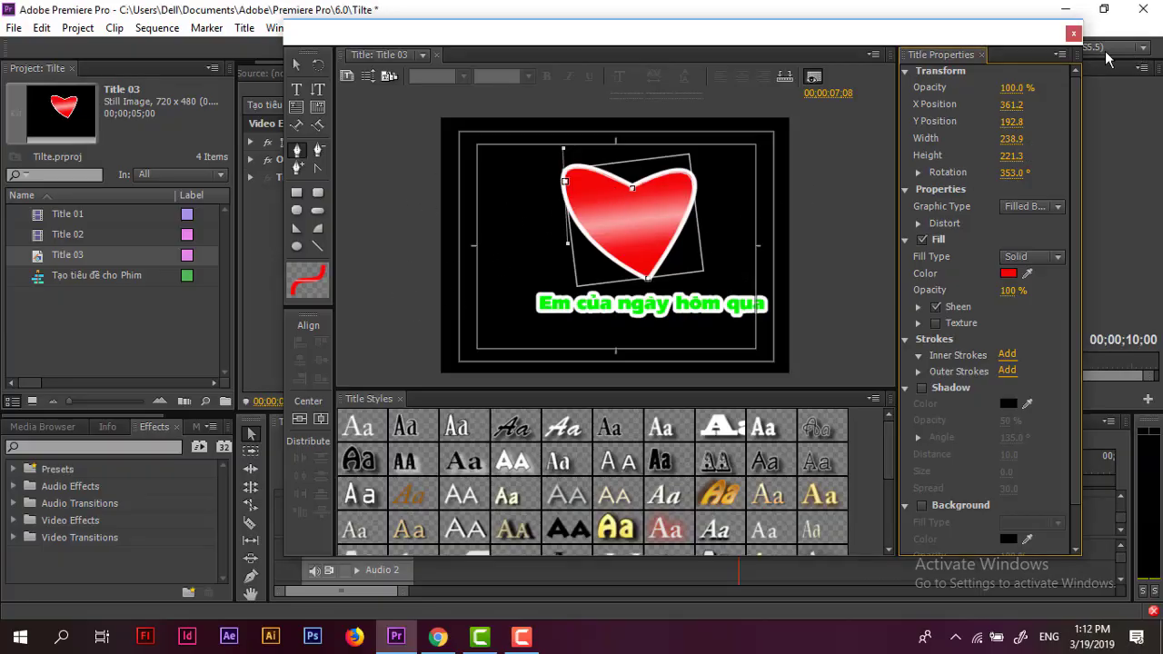
- Place Title 03 on Video 2, spanning 00;00 to 10;00 above both titles
left_click(1071, 35)
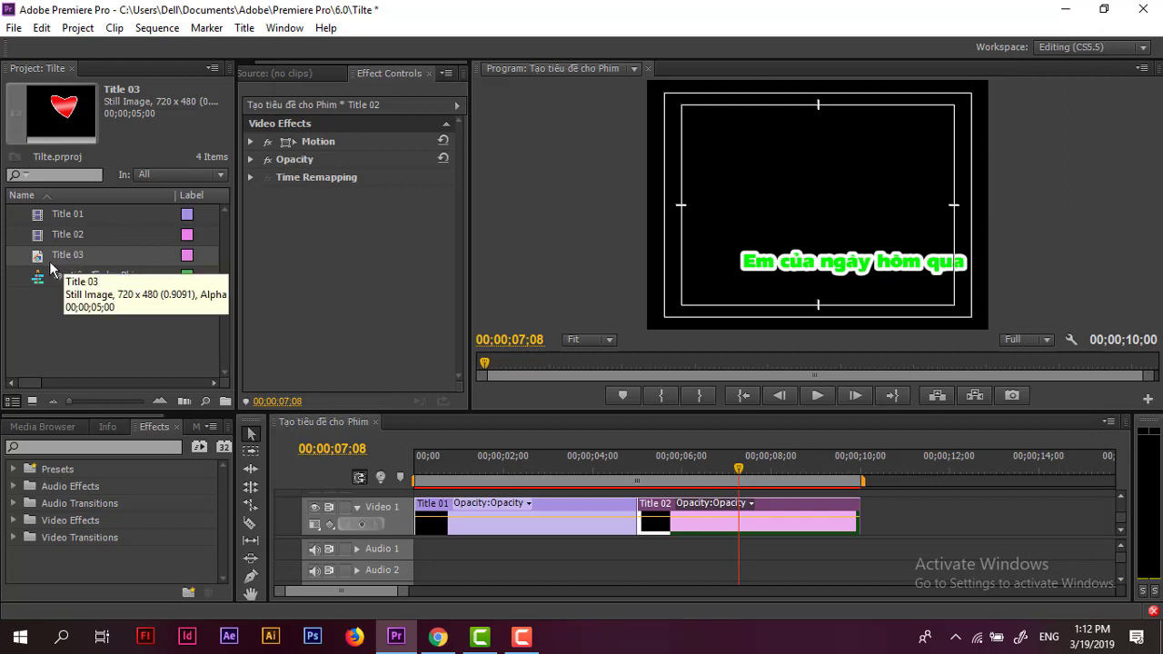
left_click(1120, 496)
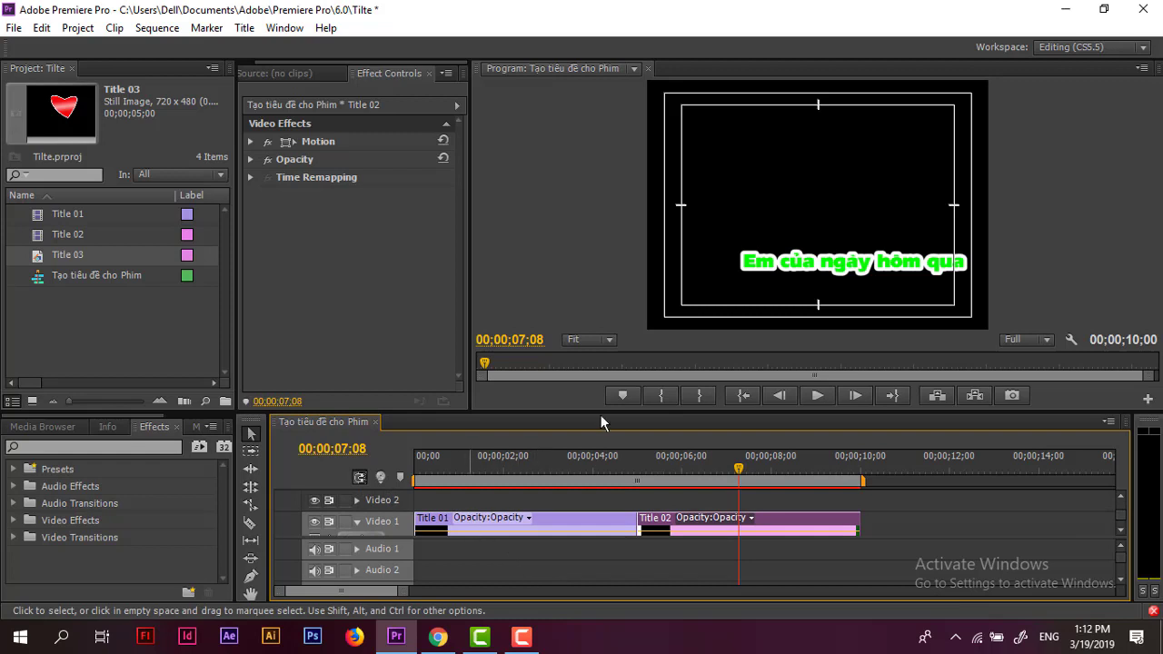
mouse_move(740, 469)
left_mouse_down()
mouse_move(568, 479)
mouse_move(742, 451)
left_mouse_up()
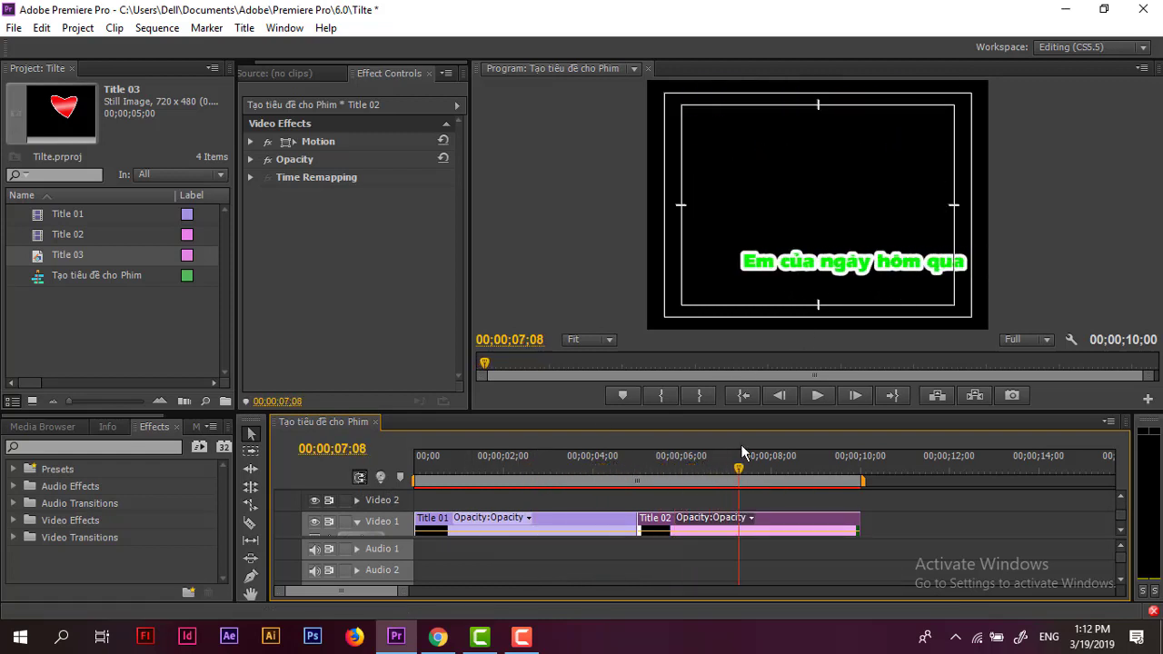
left_click_drag(50, 263, 538, 513)
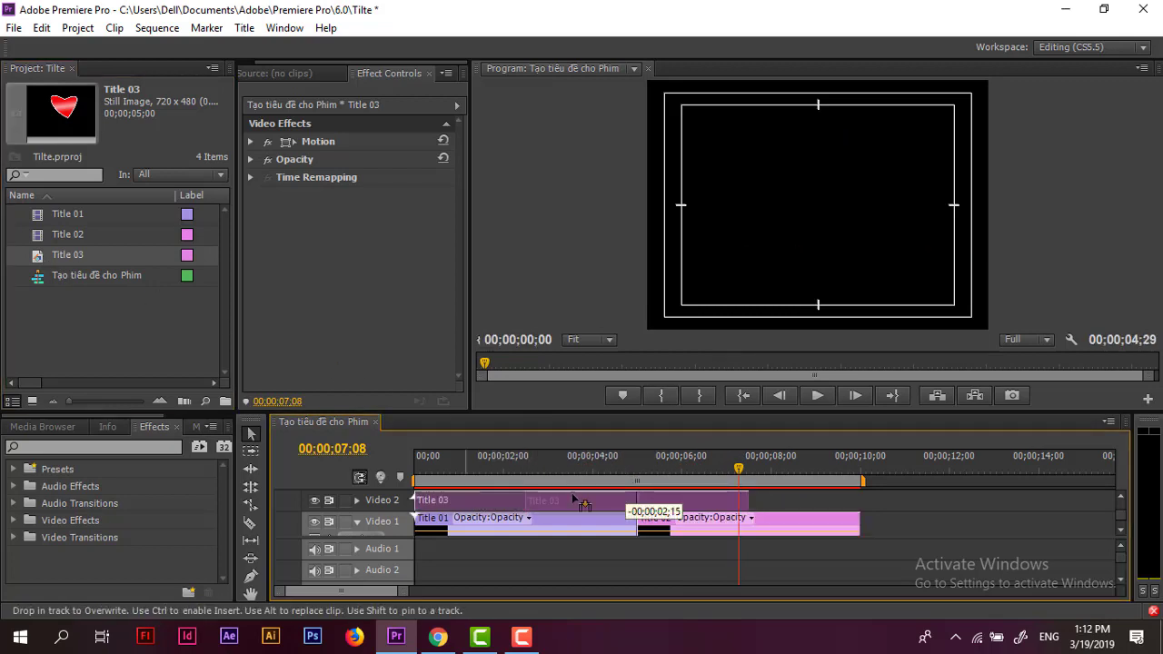
left_click_drag(630, 502, 520, 503)
left_click_drag(731, 497, 857, 499)
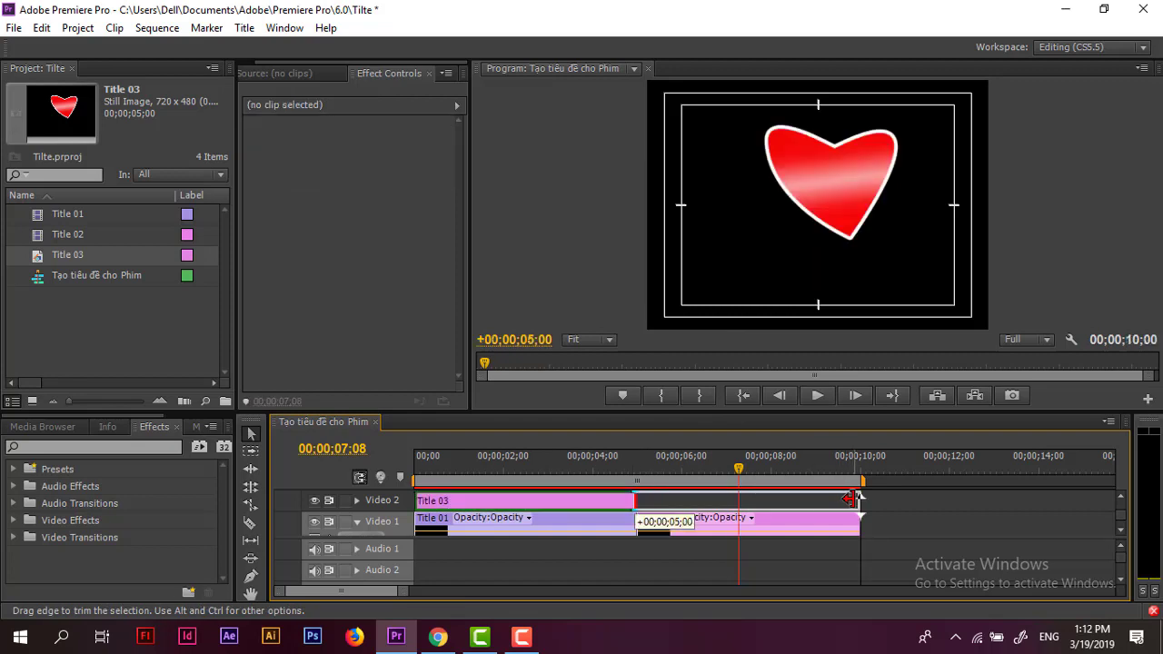
left_click_drag(740, 477, 588, 475)
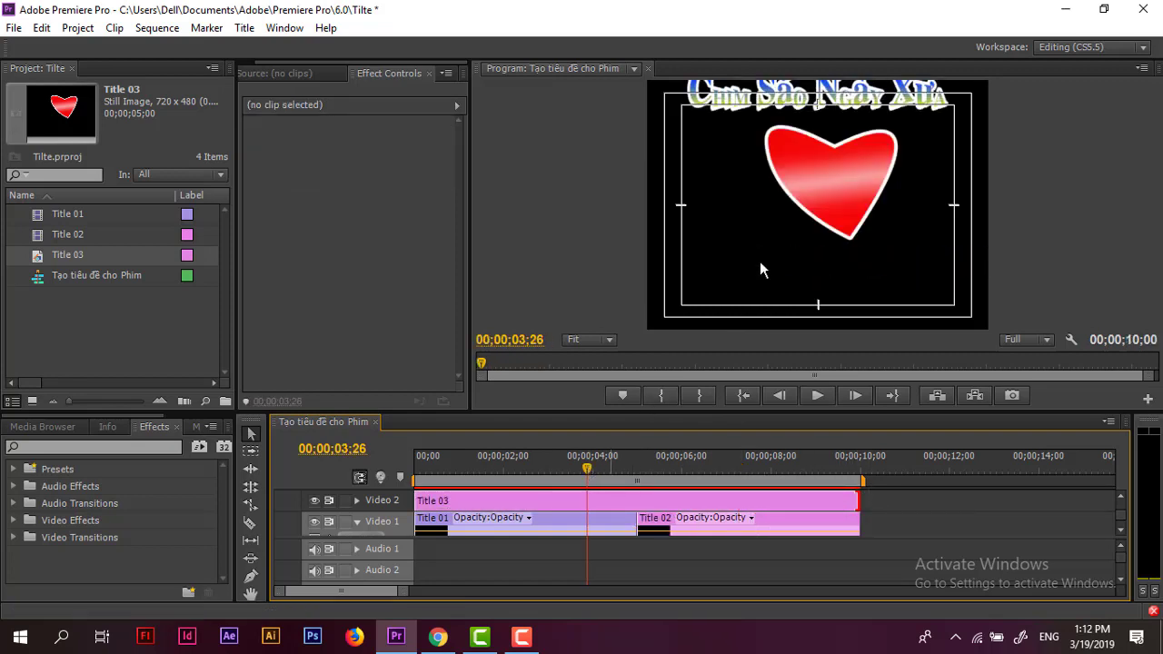
- Scale the Title 03 heart down and drag it to the frame's top-right corner
left_click(557, 502)
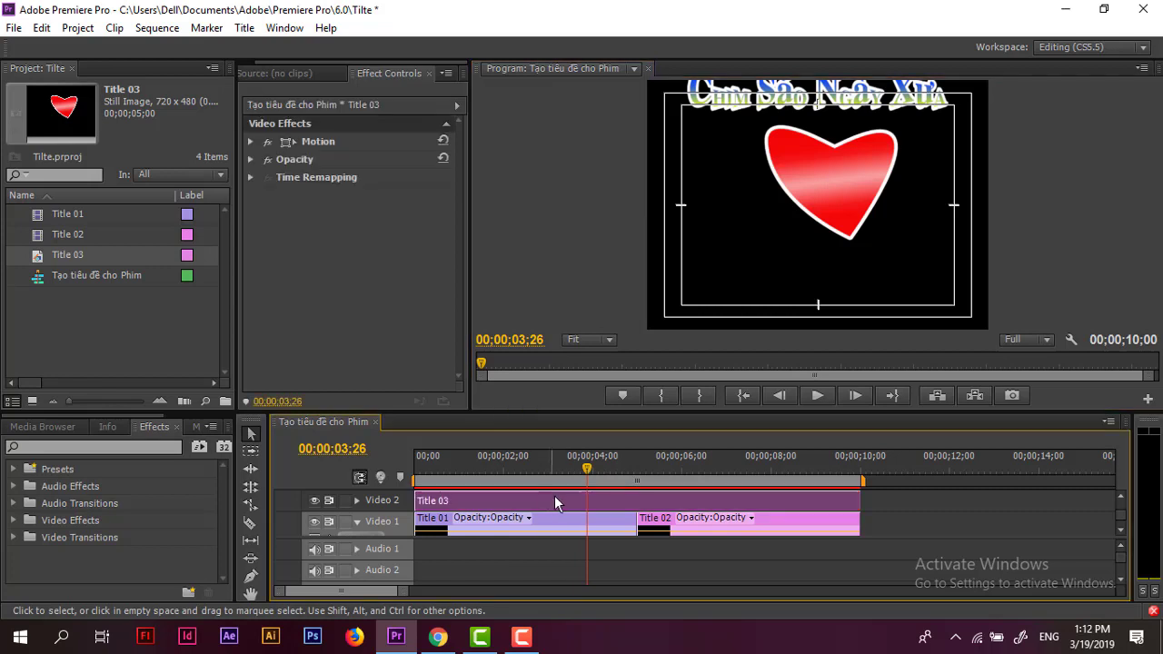
left_click(359, 142)
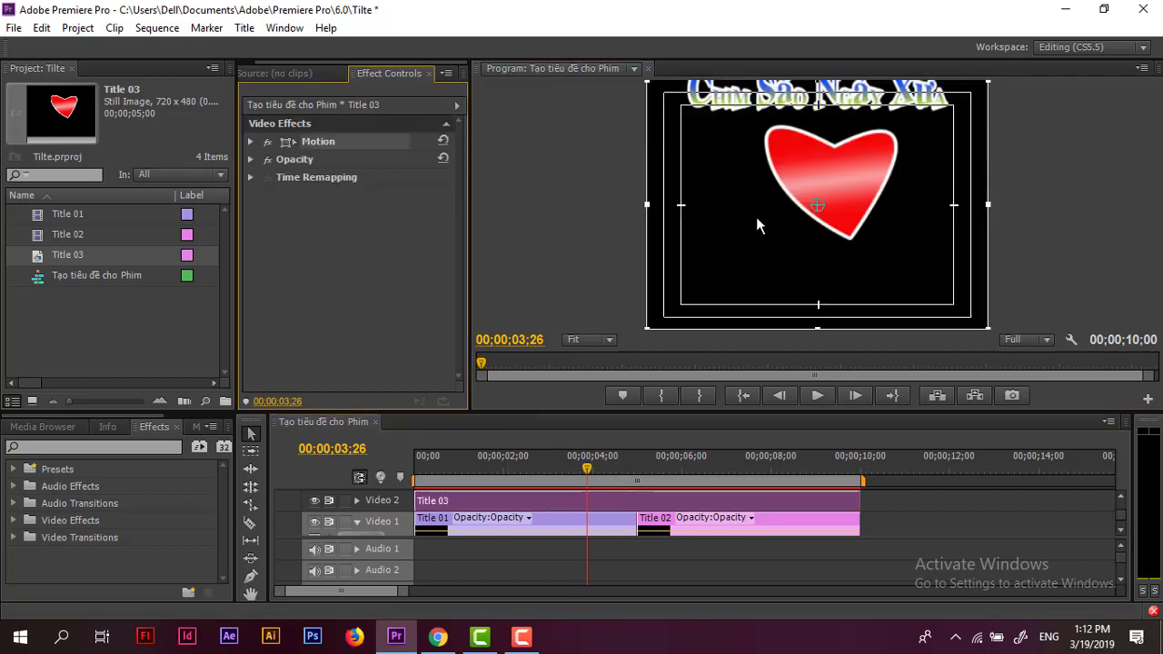
left_click_drag(646, 327, 711, 275)
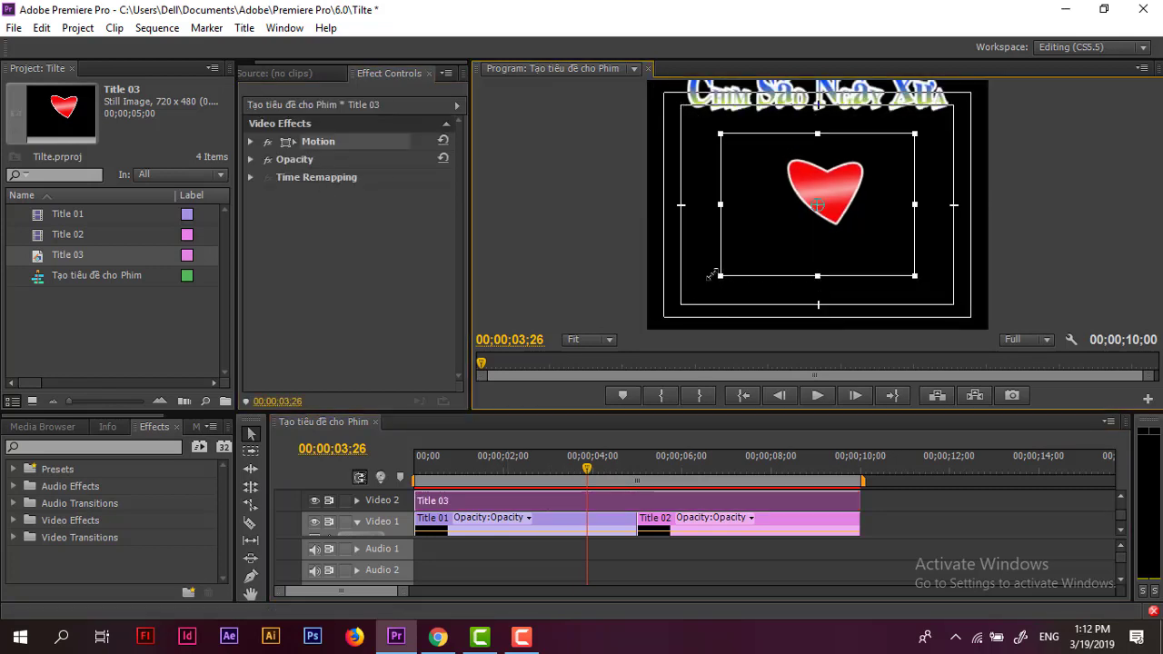
left_click_drag(822, 208, 897, 160)
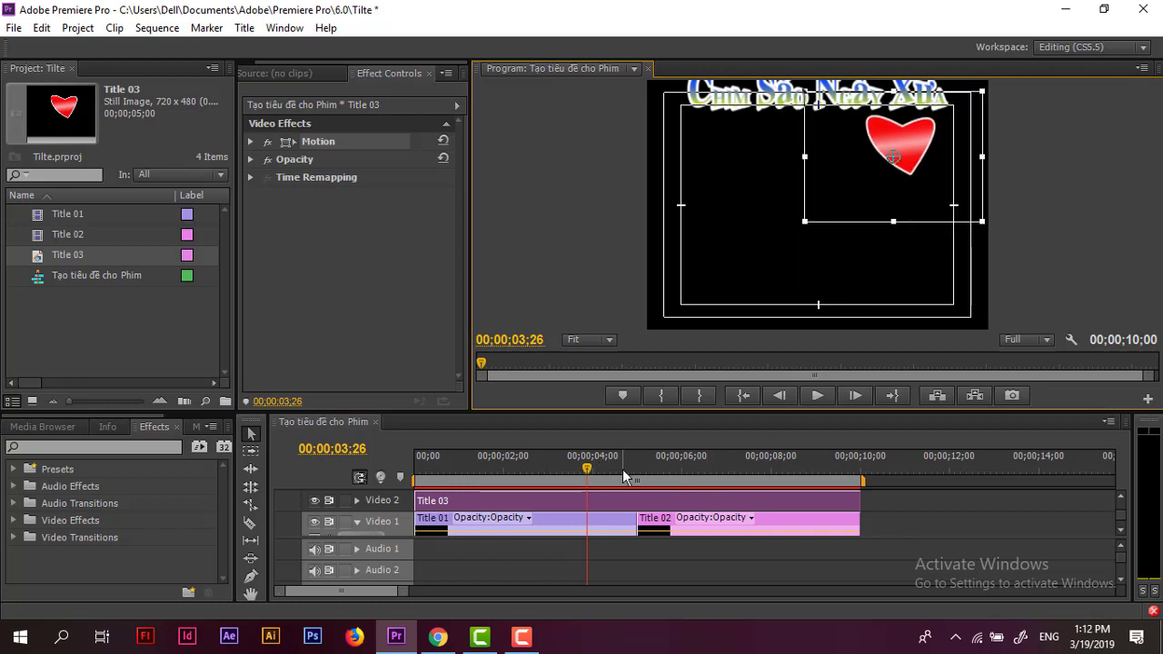
- Return the playhead to the first frames and enlarge the Program monitor preview
left_click(437, 477)
left_click_drag(434, 491, 434, 481)
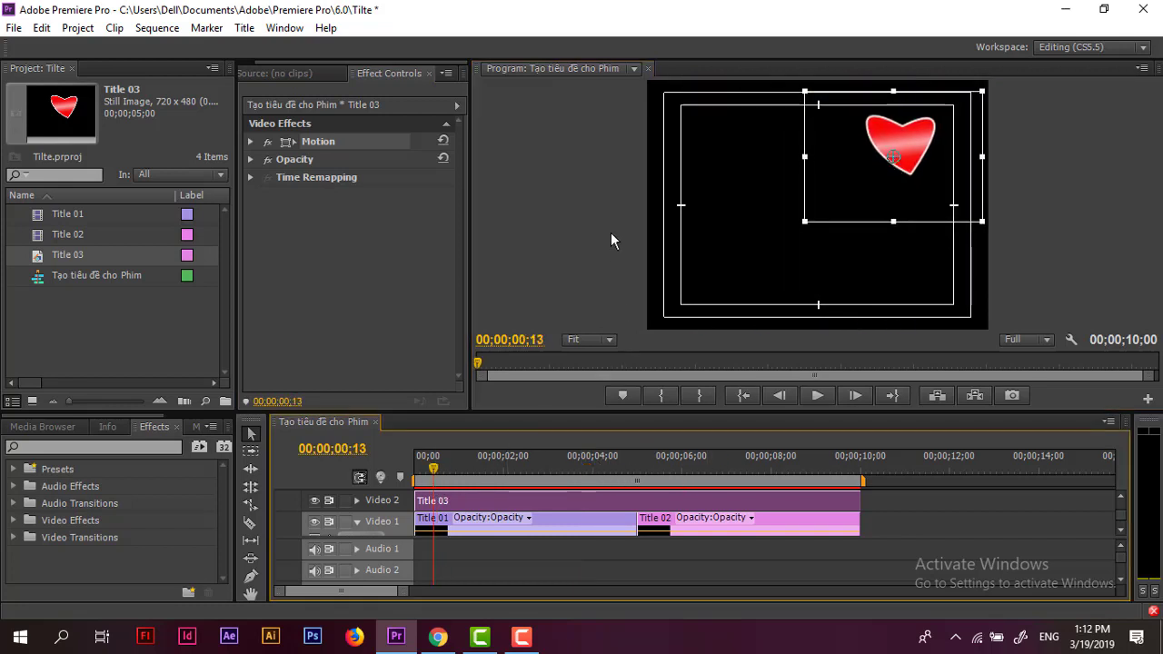
left_click(611, 234)
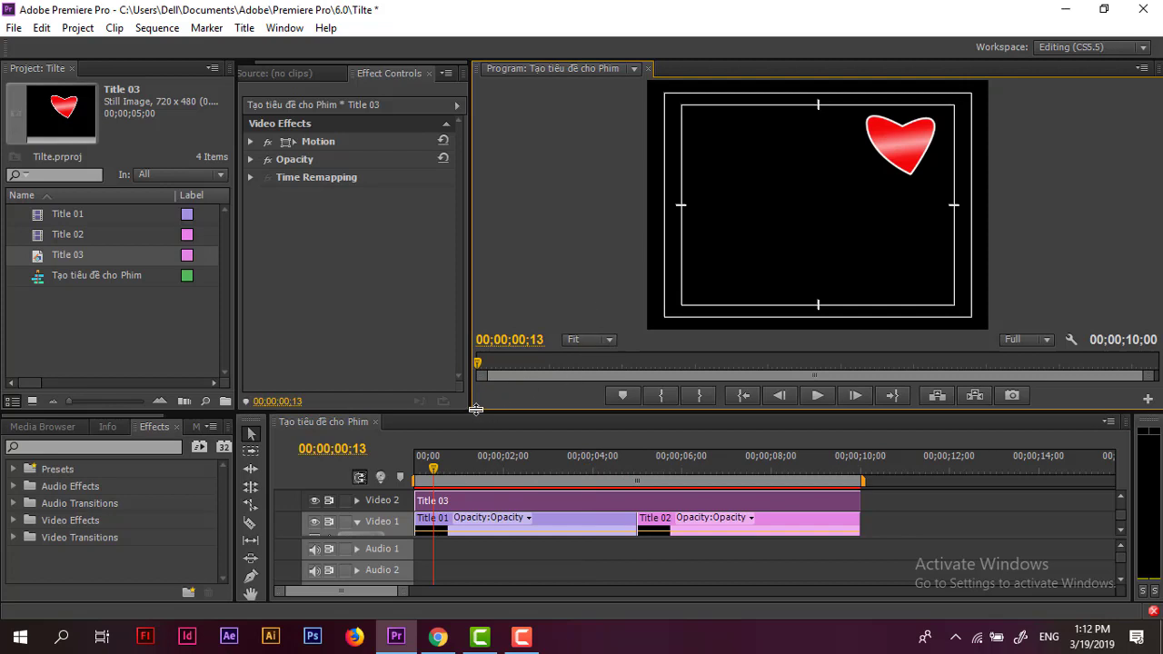
left_click_drag(475, 409, 474, 447)
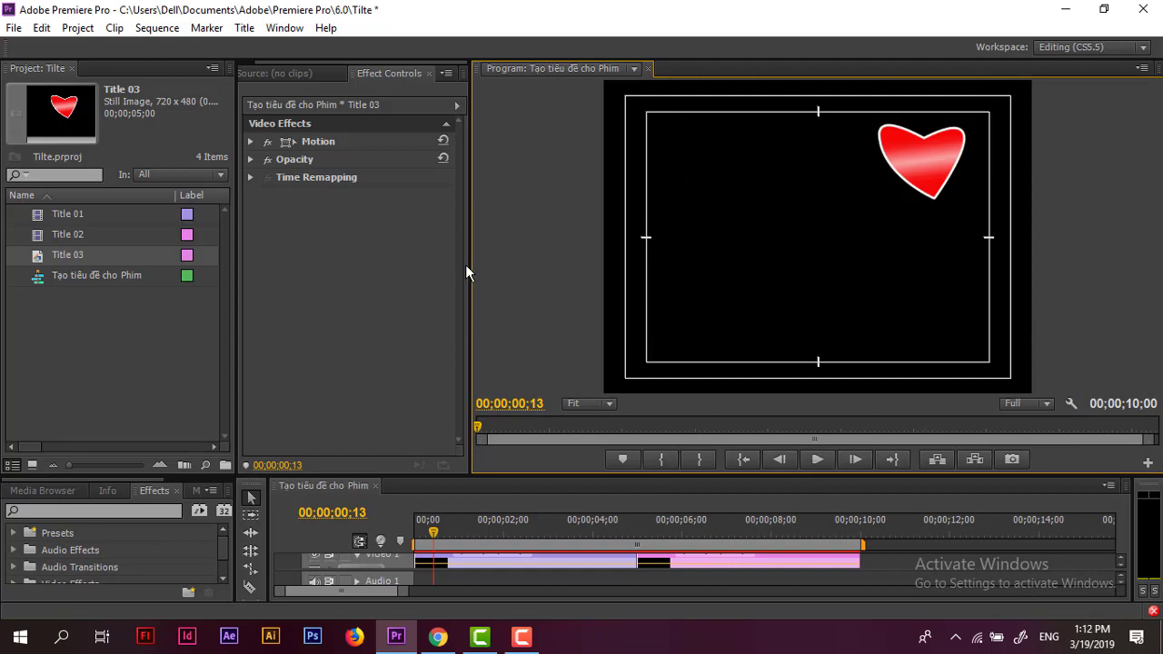
left_click_drag(467, 264, 384, 268)
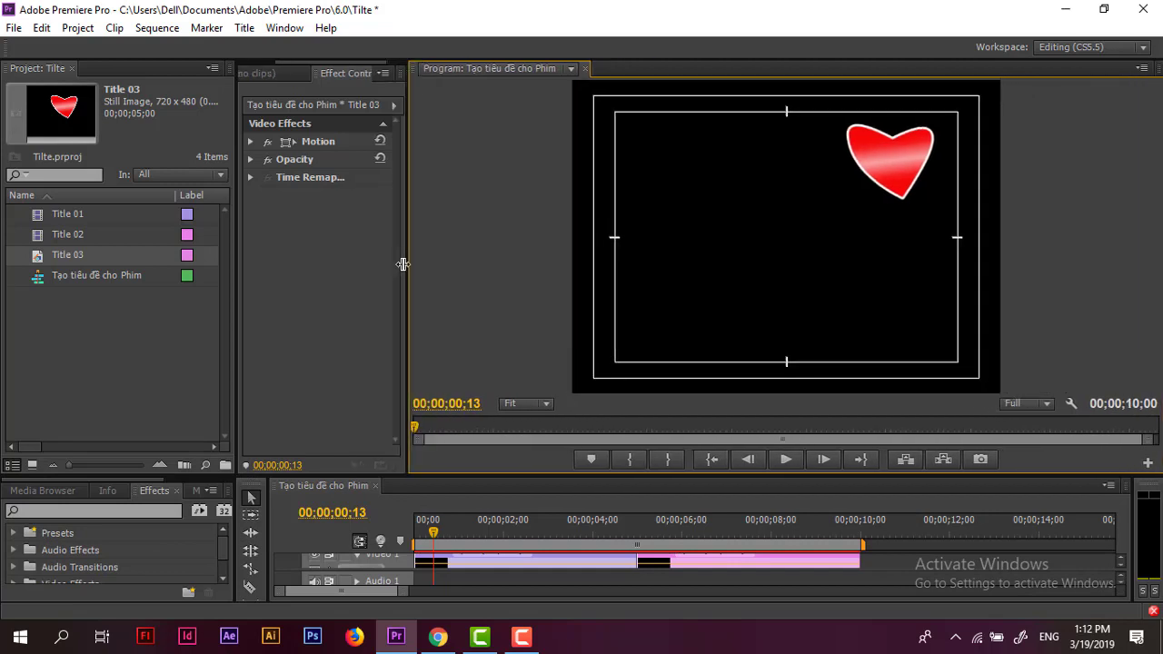
- Play the sequence and scrub to about 8 seconds to see the heart with the subtitle
left_click(772, 460)
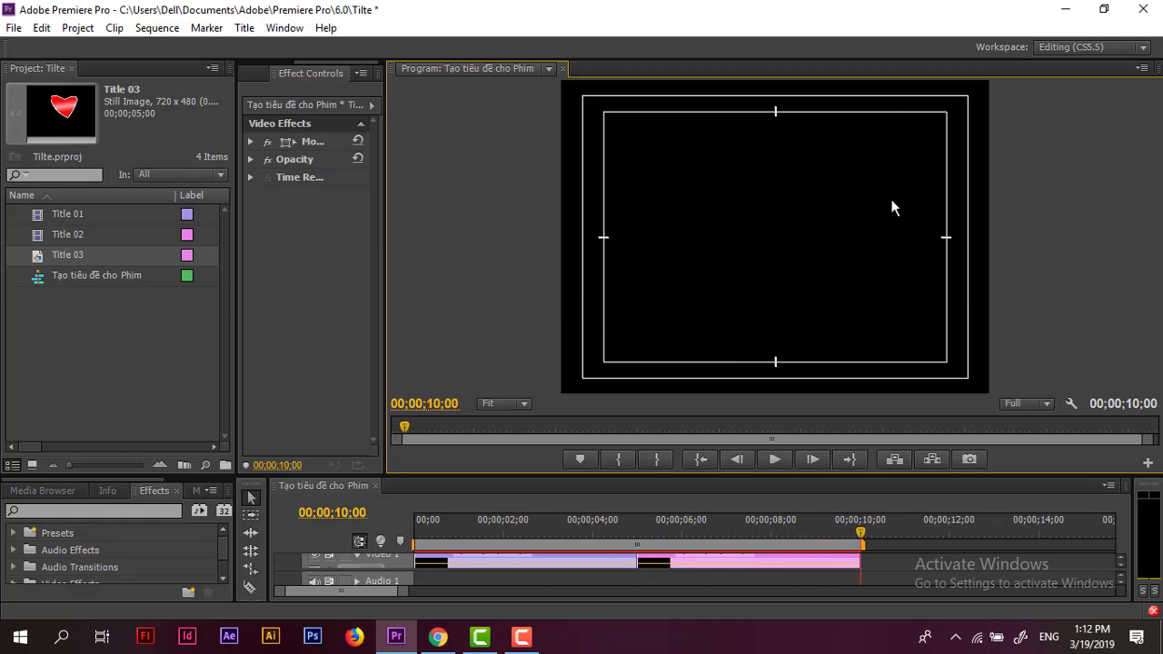
left_click_drag(875, 532, 794, 508)
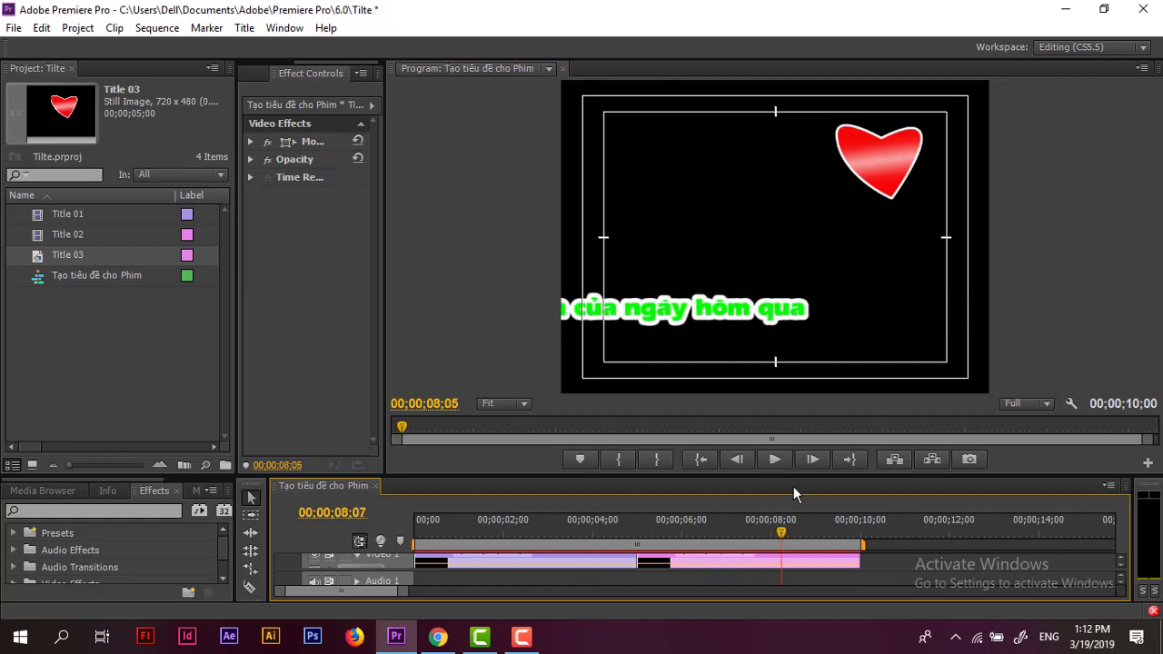
- Set the heart's Motion to position 534.2, 160.5 and scale 64.2, then replay from the start
left_click_drag(383, 181, 572, 183)
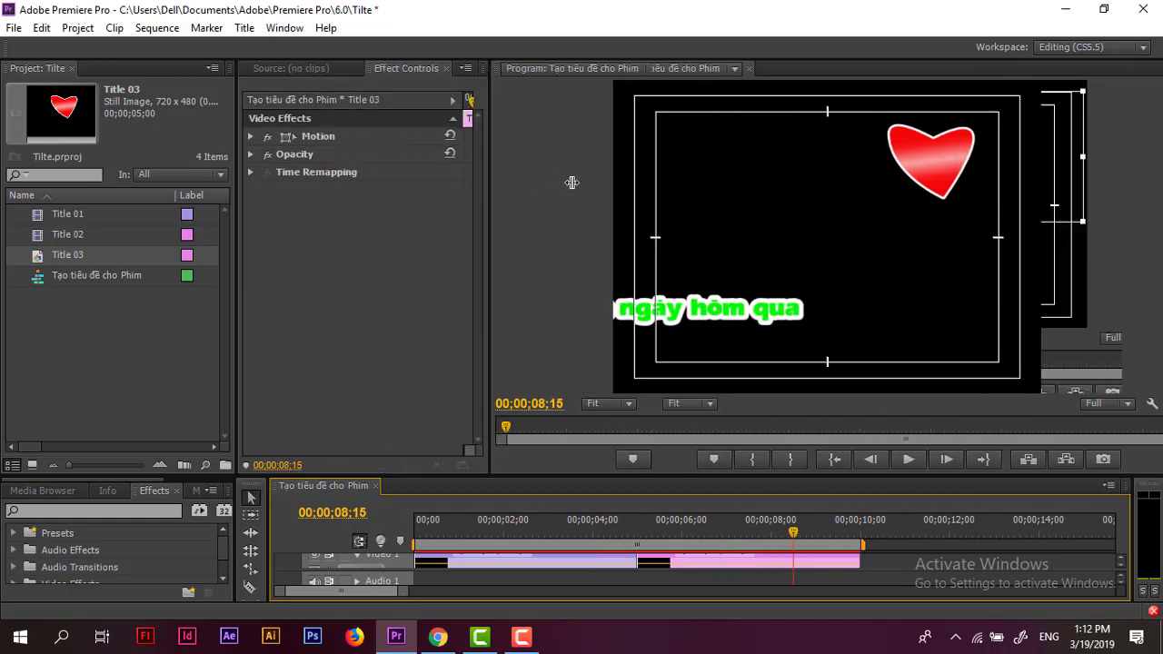
left_click(344, 135)
left_click(250, 136)
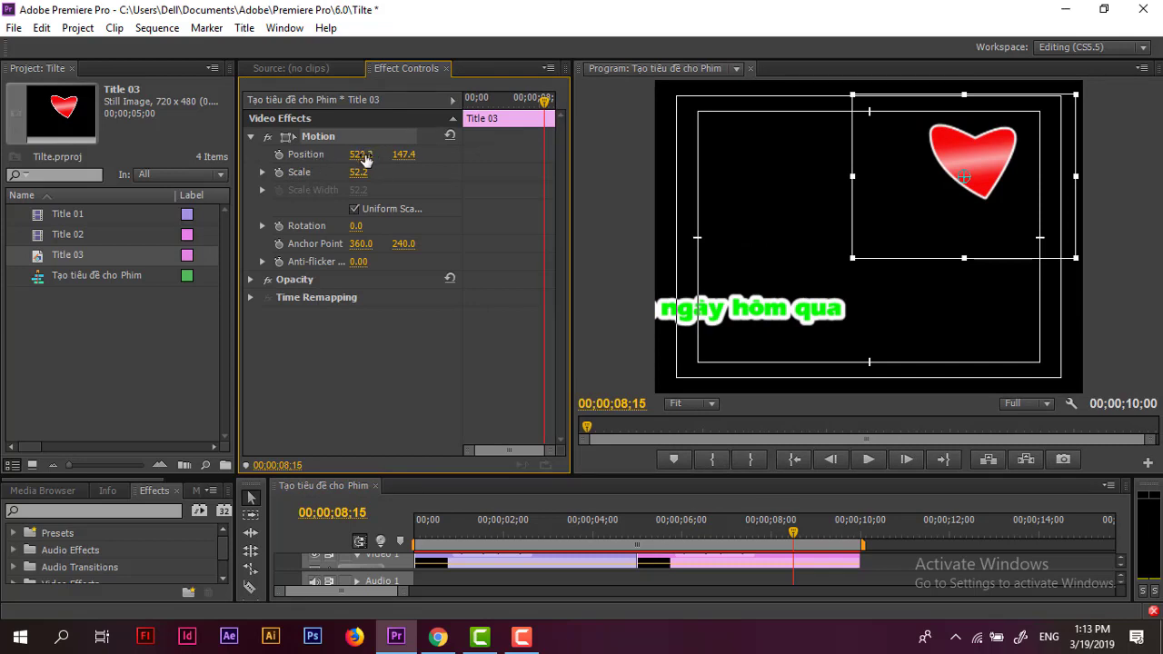
mouse_move(361, 154)
left_mouse_down()
mouse_move(411, 155)
mouse_move(349, 155)
left_mouse_up()
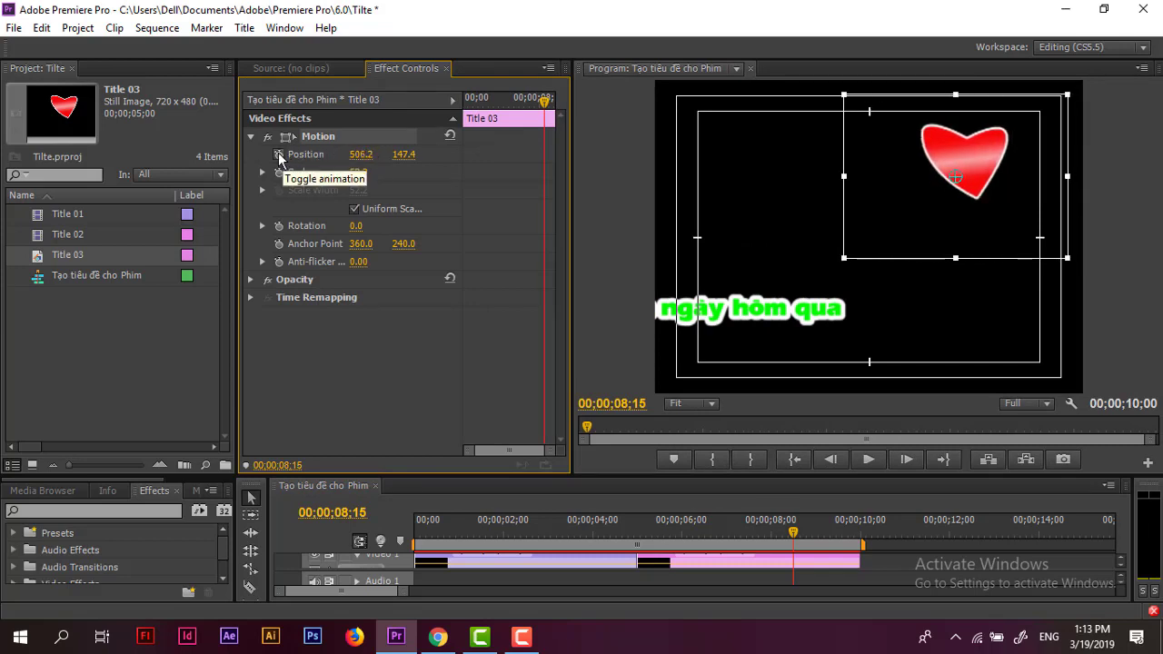
mouse_move(361, 155)
left_mouse_down()
mouse_move(389, 155)
mouse_move(407, 196)
mouse_move(369, 171)
left_mouse_up()
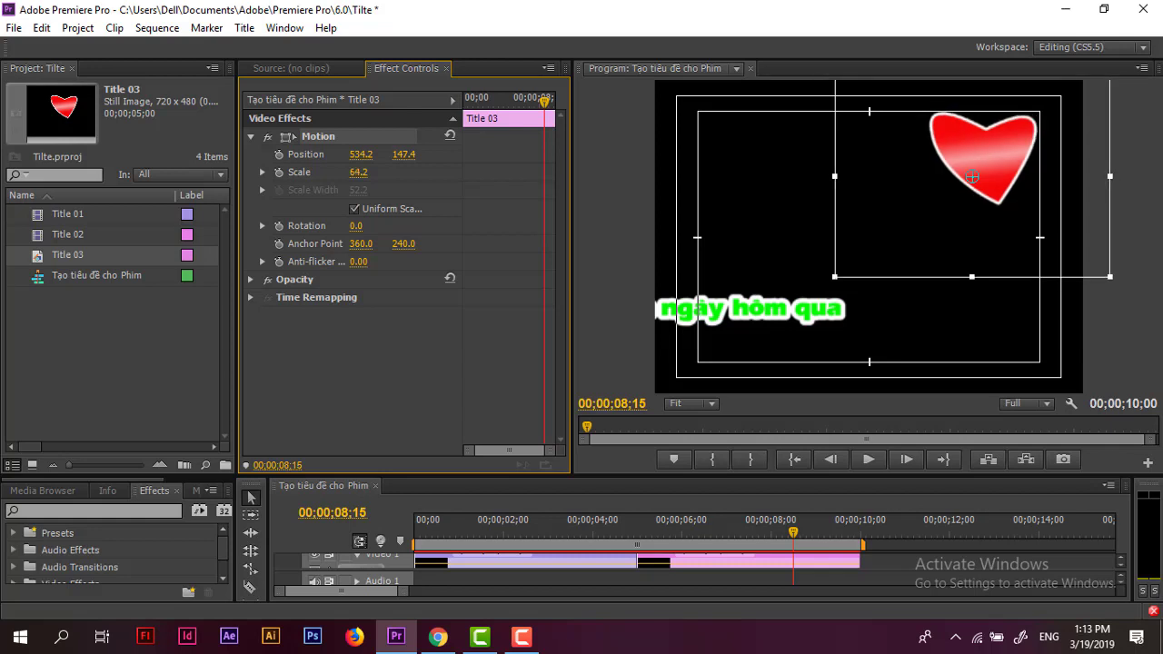
left_click_drag(1014, 161, 1014, 171)
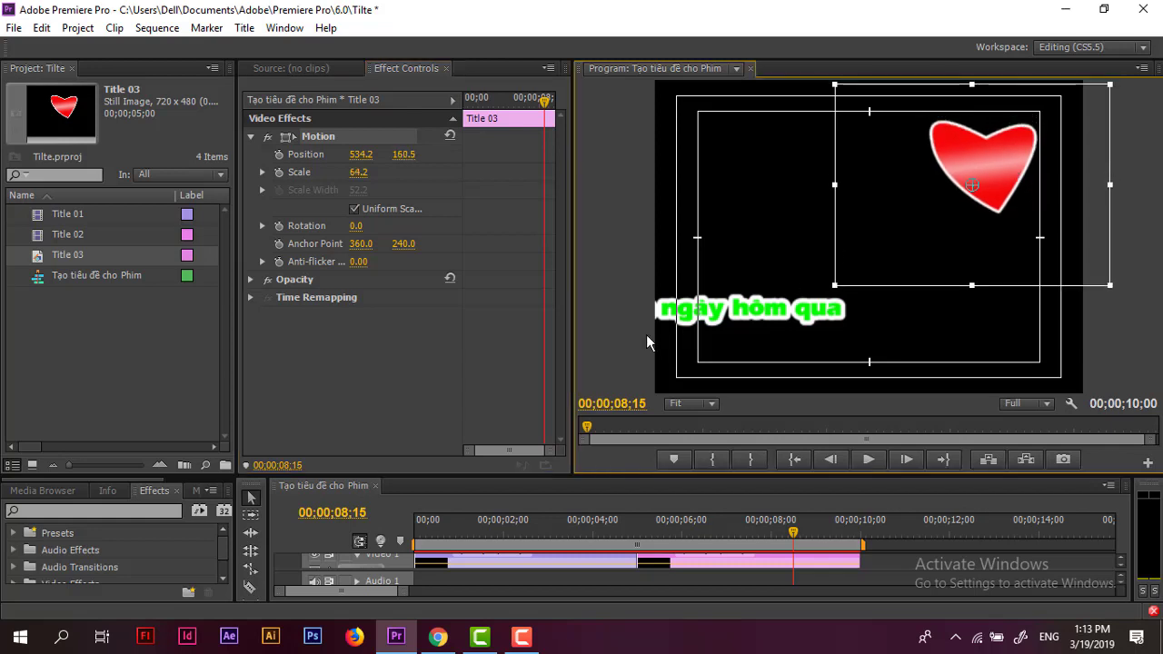
left_click_drag(789, 525, 430, 526)
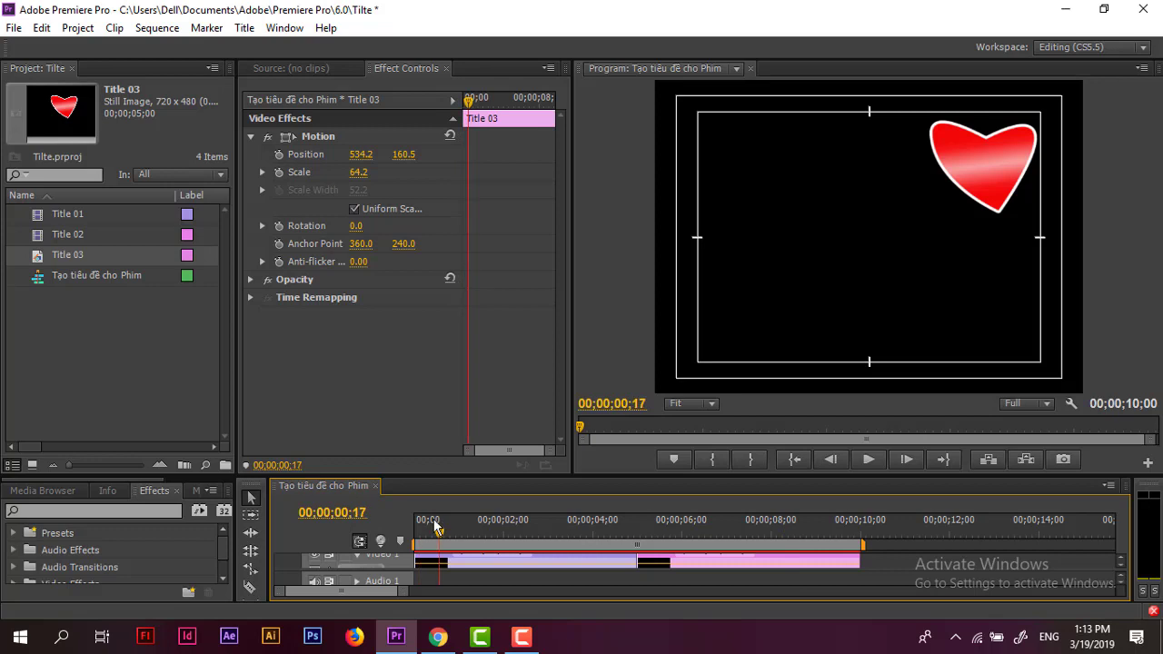
left_click(866, 458)
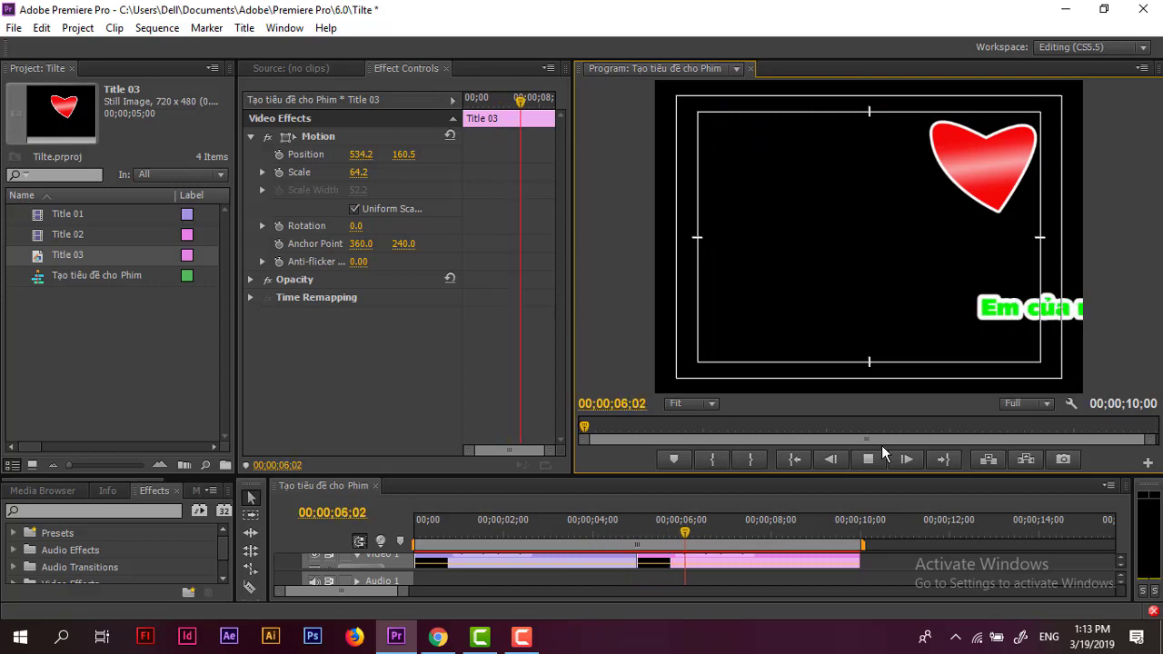
left_click(872, 458)
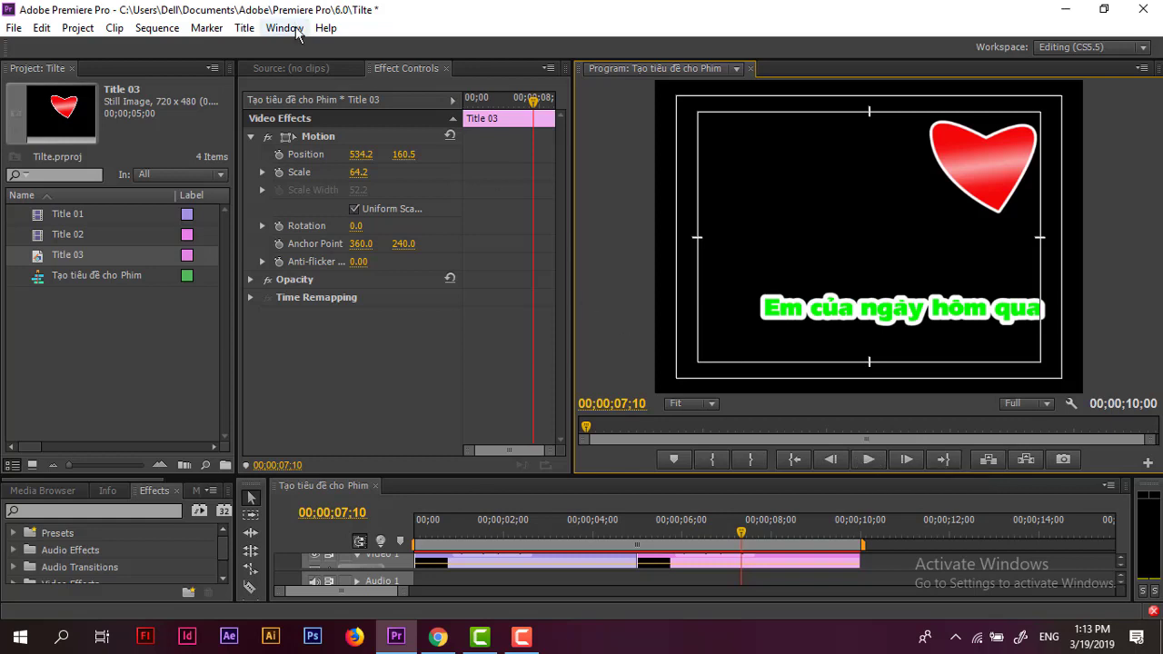
left_click(245, 27)
mouse_move(338, 51)
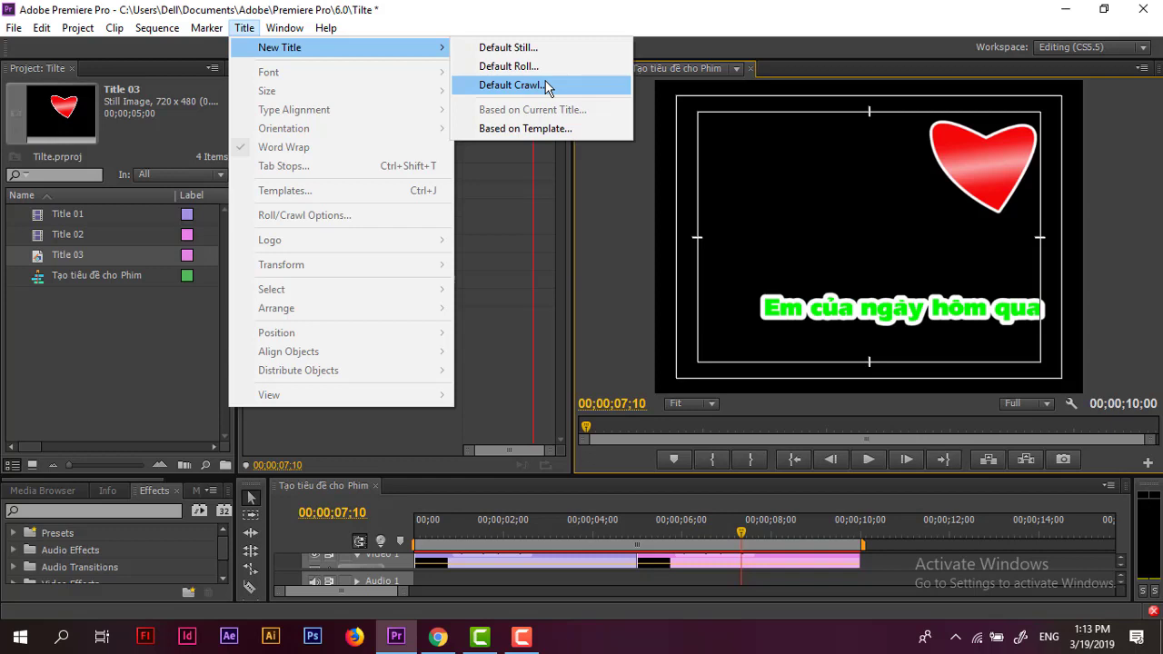
left_click(537, 258)
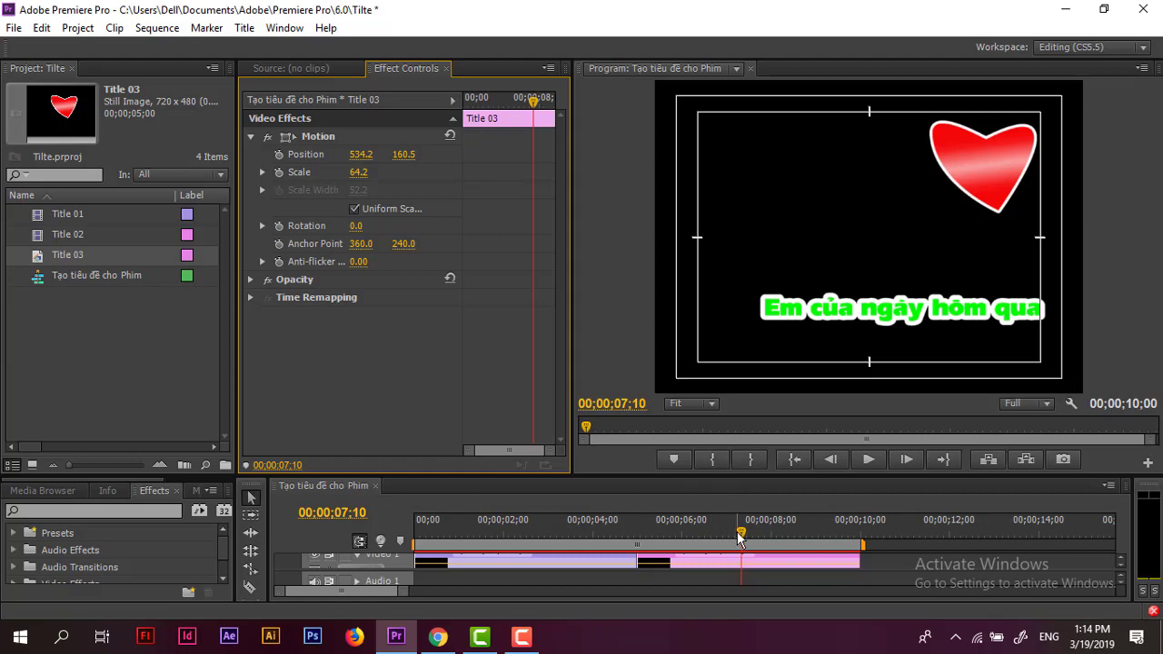
left_click_drag(740, 536, 536, 532)
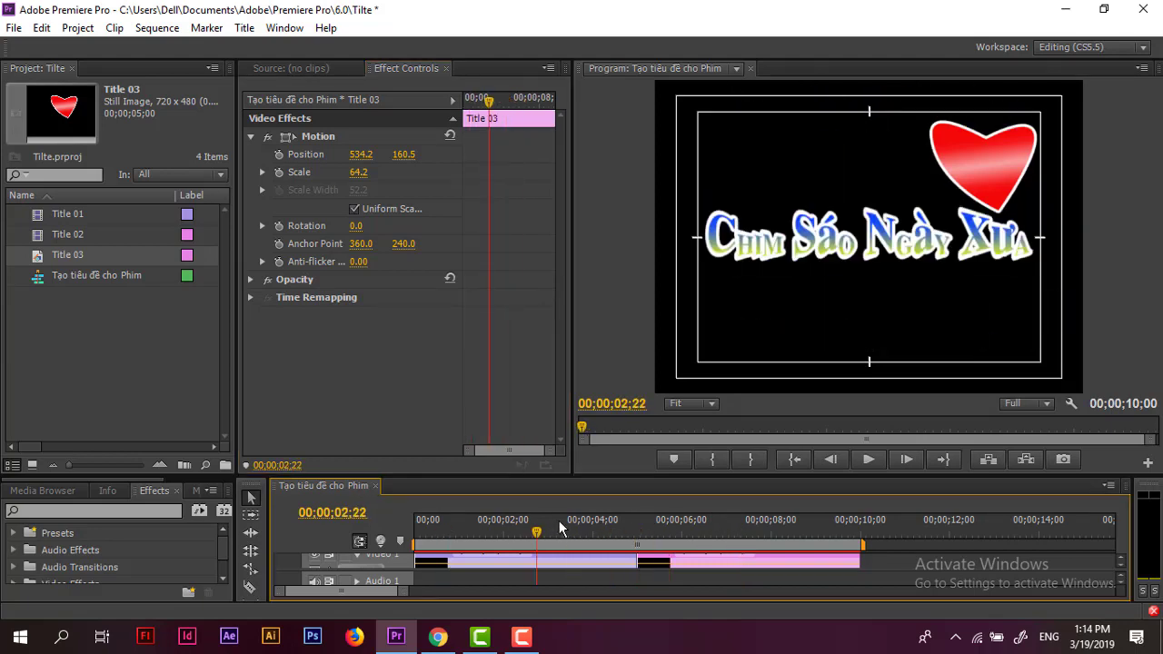
left_click(869, 459)
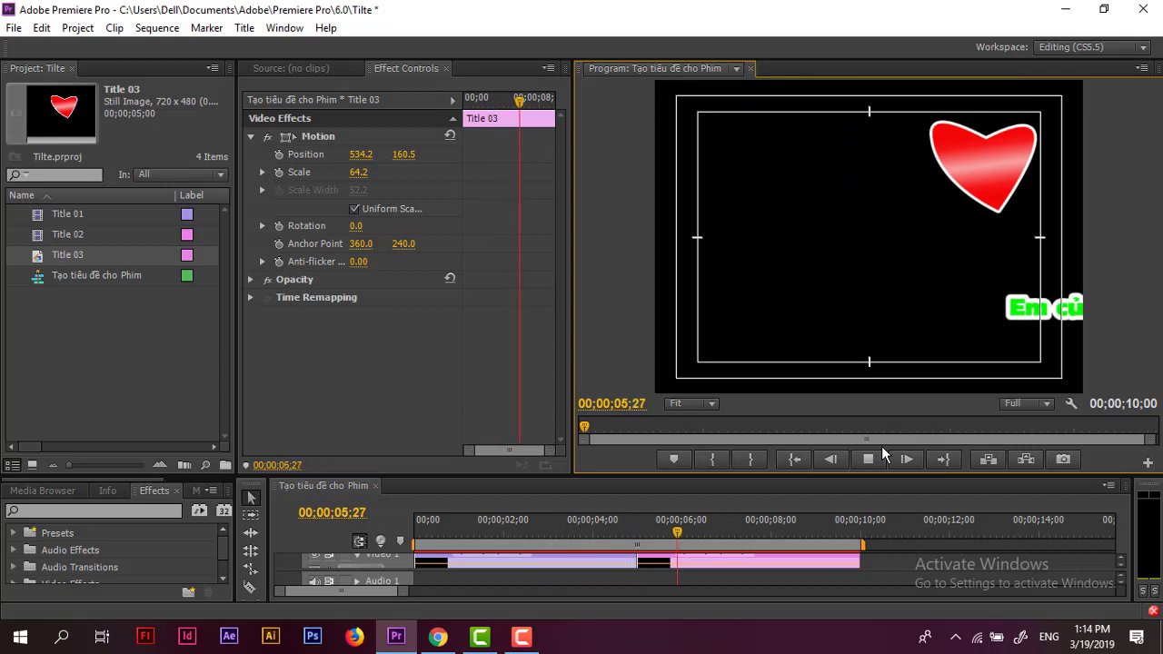
left_click(868, 459)
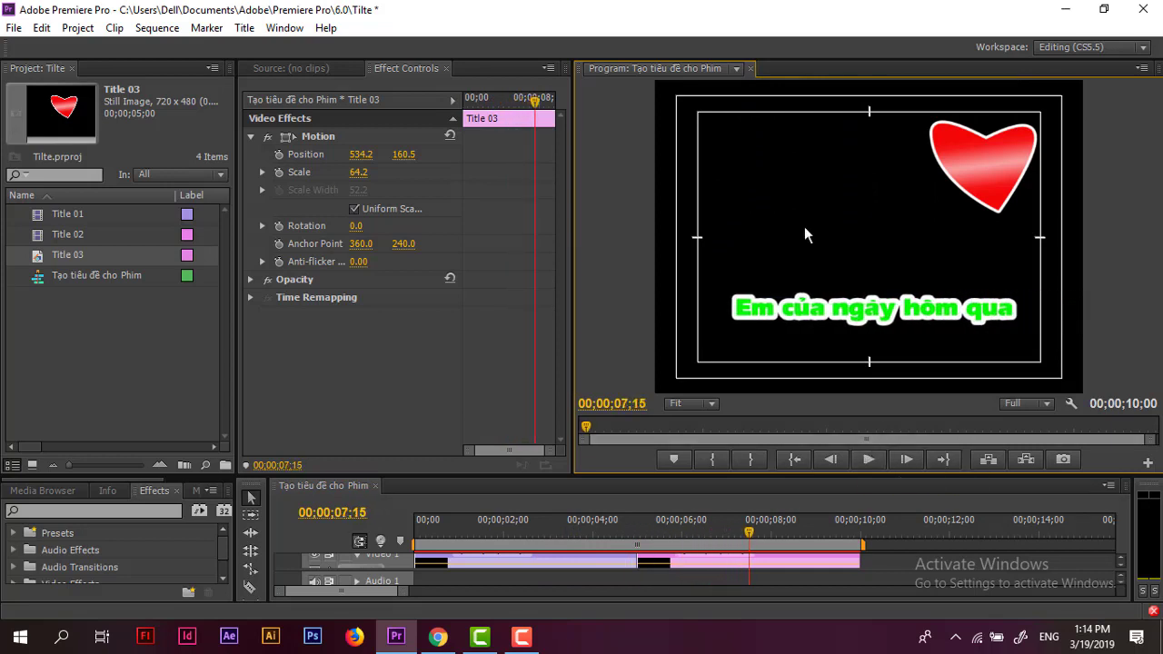
- Change Title 02's Roll/Crawl title type to Still and confirm
double_click(700, 563)
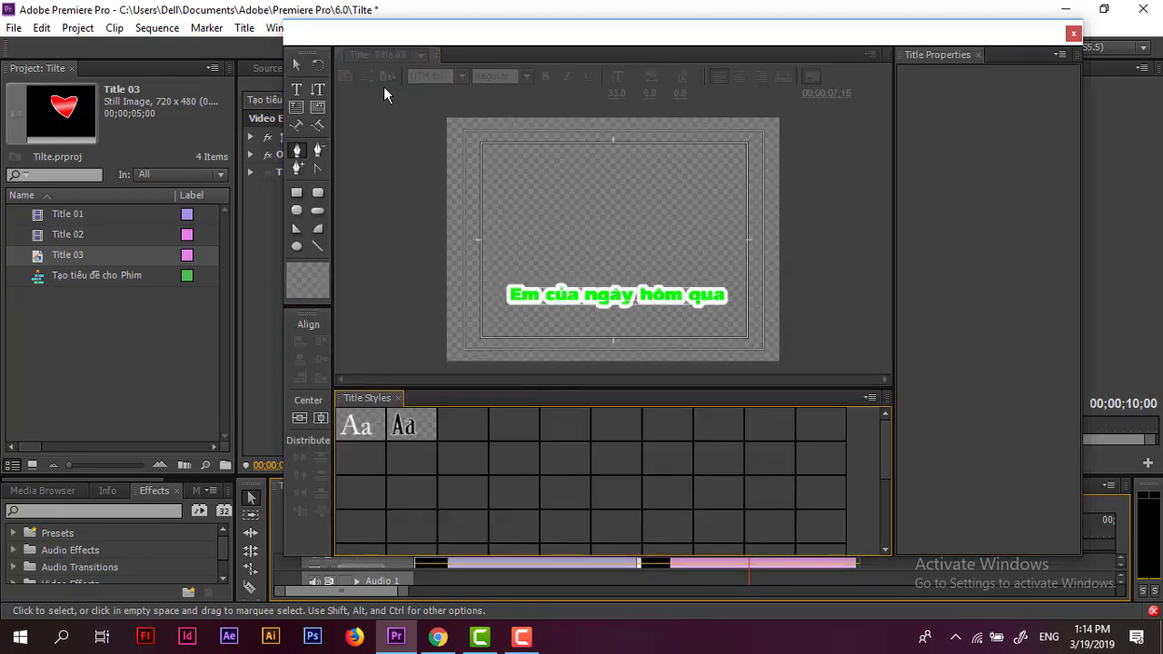
left_click(383, 82)
left_click_drag(518, 209, 759, 106)
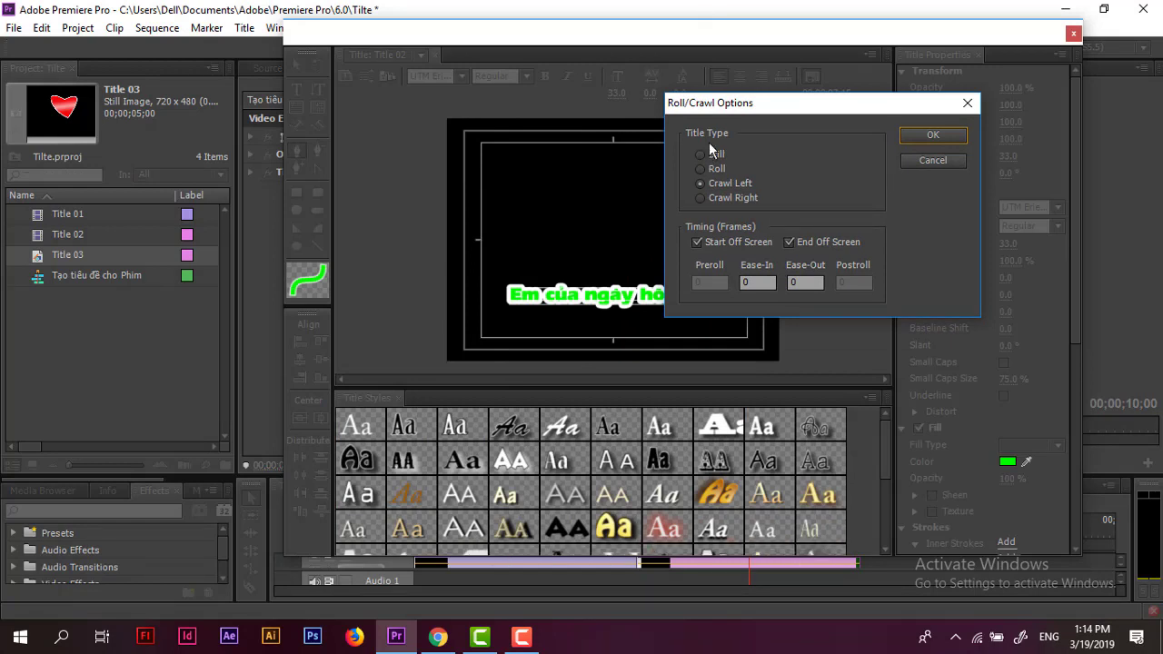
left_click(711, 154)
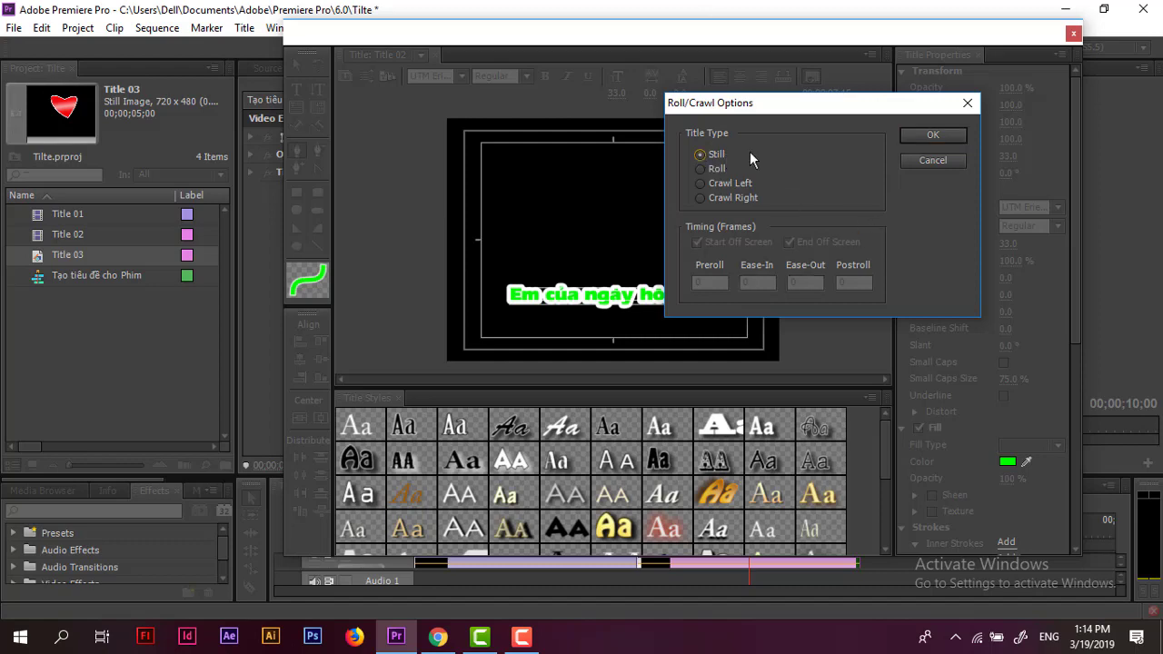
left_click(926, 137)
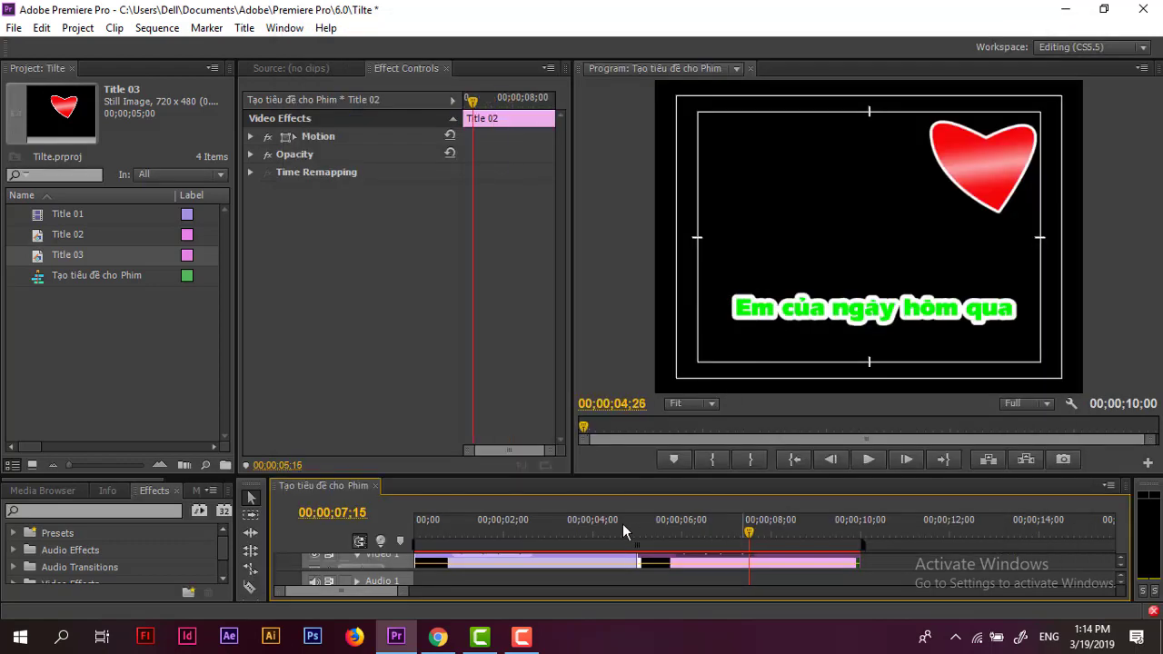
- Preview the sequence, then move the subtitle off the left edge to Position X -251
left_click(623, 523)
left_click(861, 459)
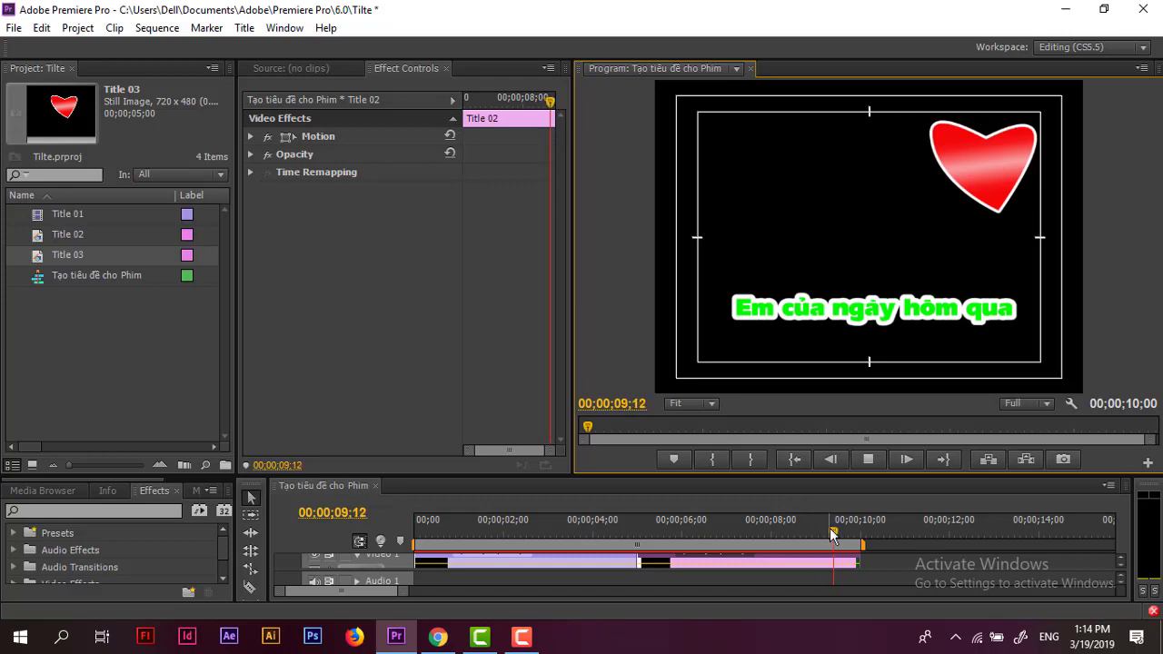
left_click_drag(713, 530, 722, 529)
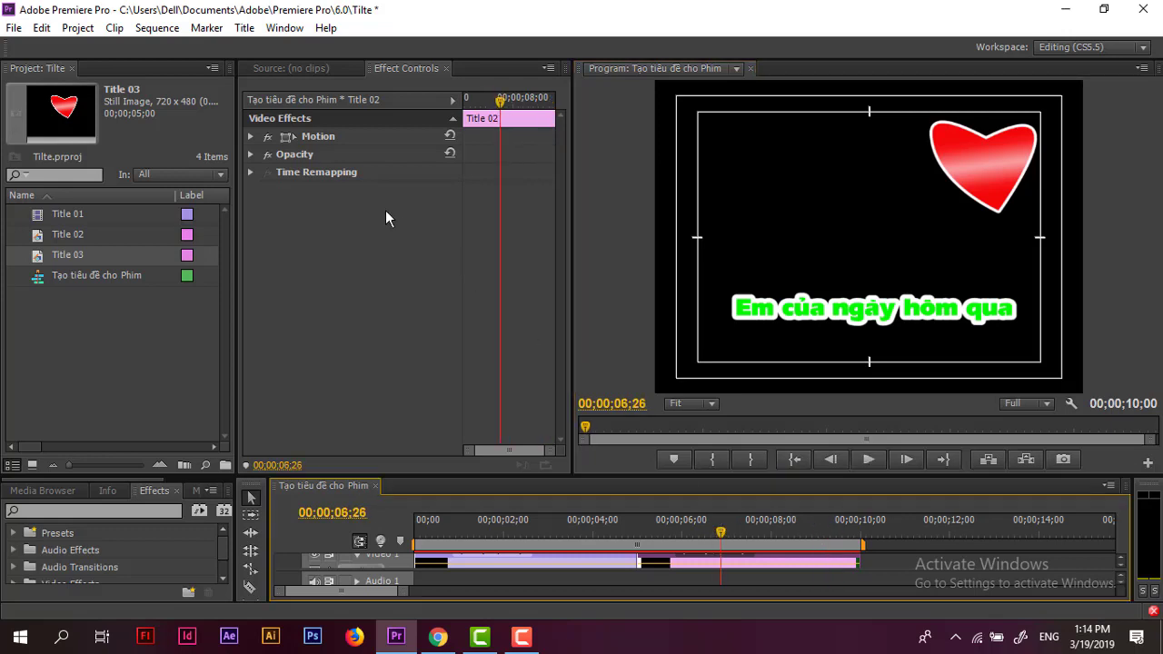
left_click(250, 136)
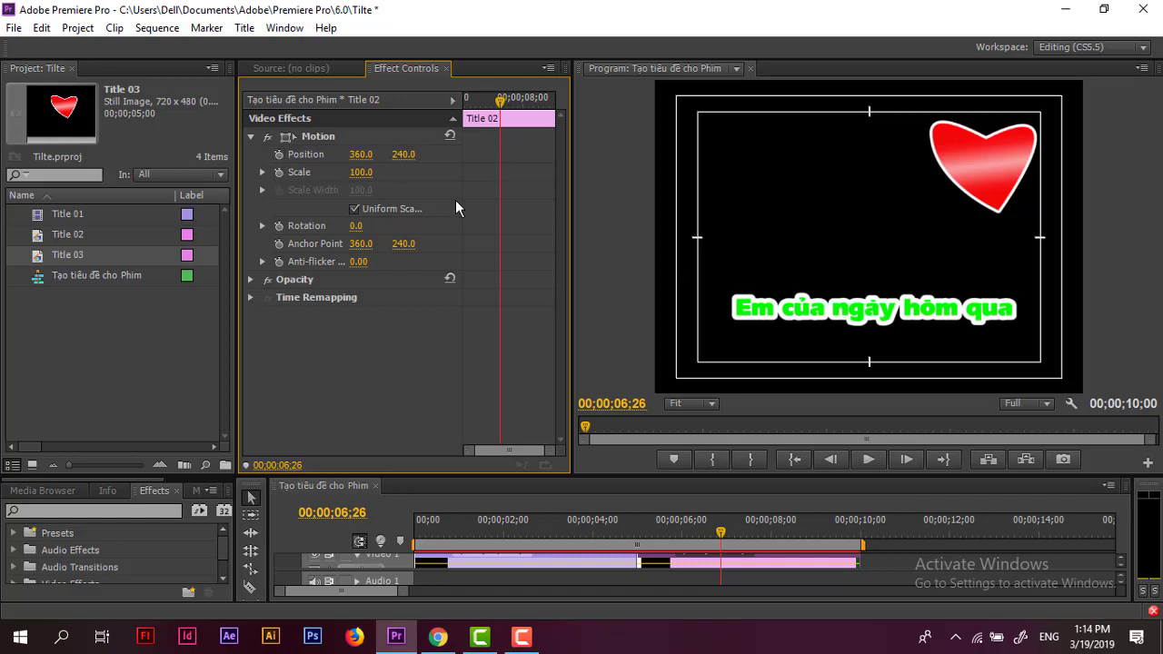
left_click_drag(361, 157, 354, 156)
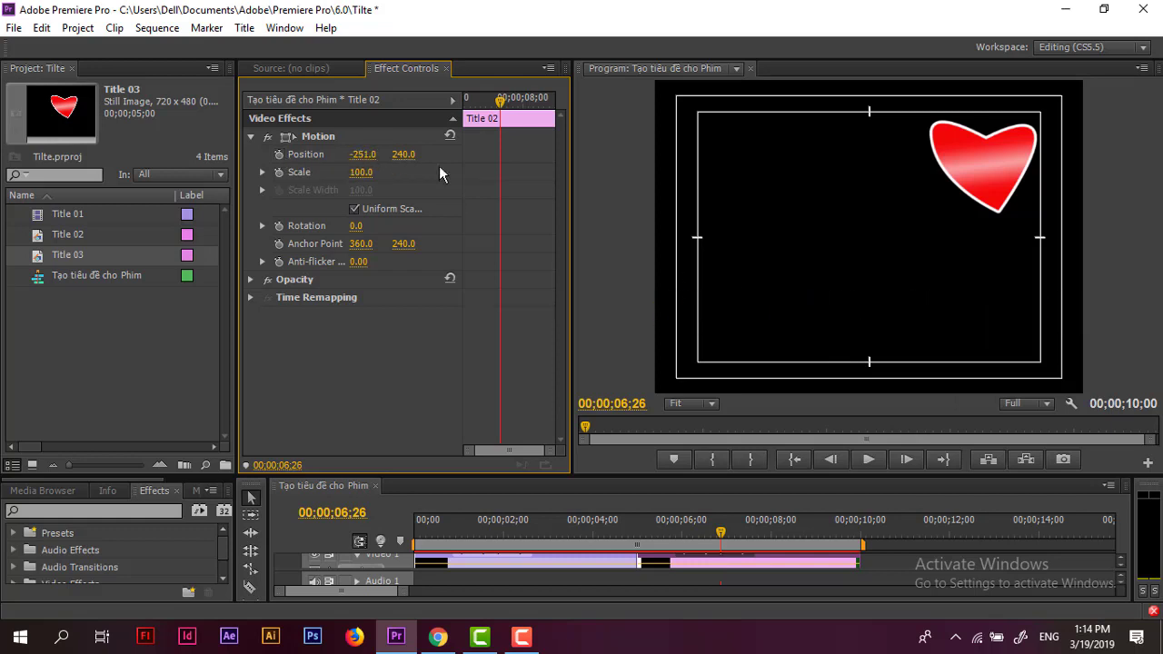
- Keyframe the subtitle's Position at 05;10, add a later keyframe at X 924, and play it back
mouse_move(500, 107)
left_mouse_down()
mouse_move(433, 134)
mouse_move(531, 107)
mouse_move(552, 116)
left_mouse_up()
left_click(280, 155)
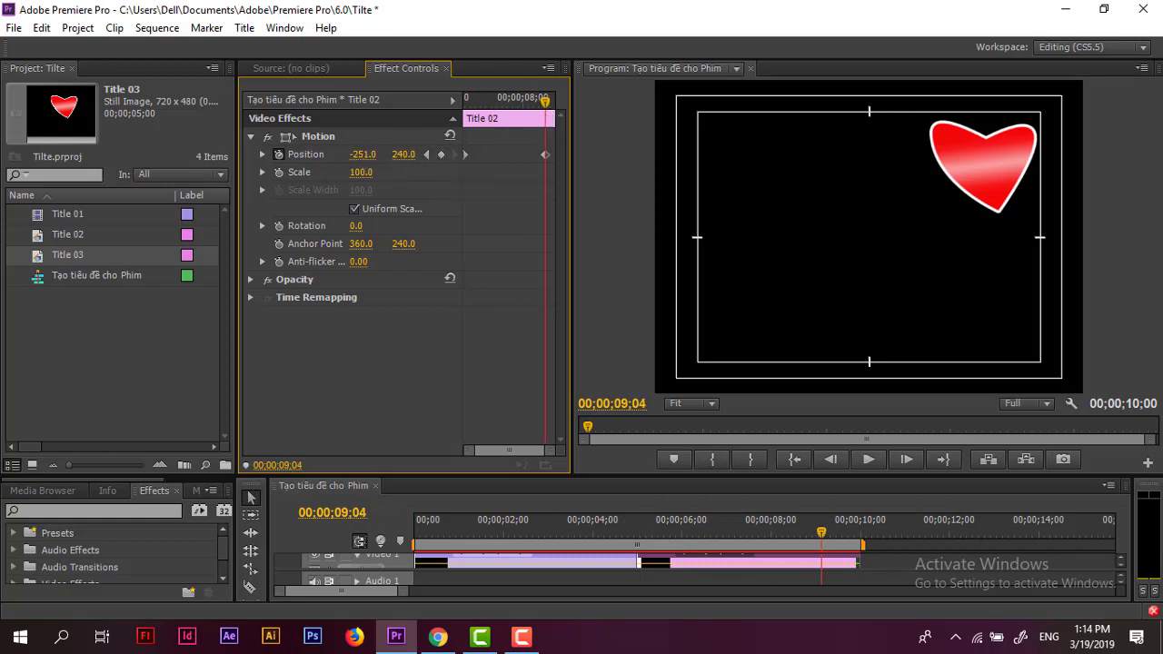
left_click_drag(362, 155, 617, 154)
left_click_drag(361, 155, 354, 224)
left_click(819, 478)
key("Up")
left_click(863, 456)
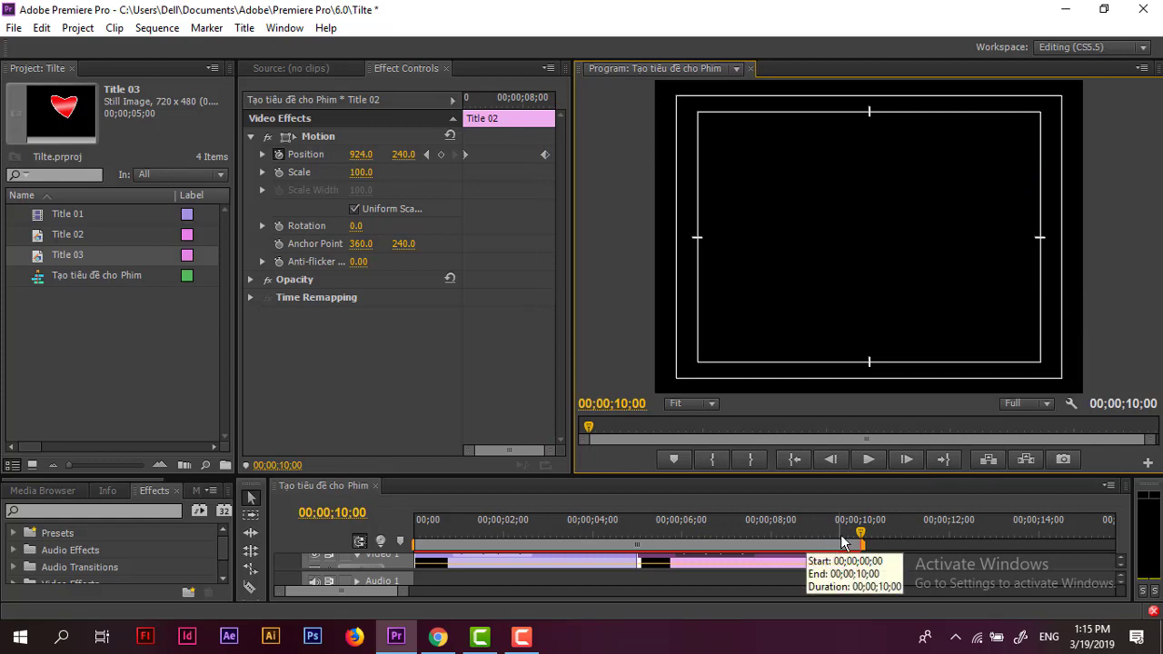
left_click_drag(850, 525, 716, 525)
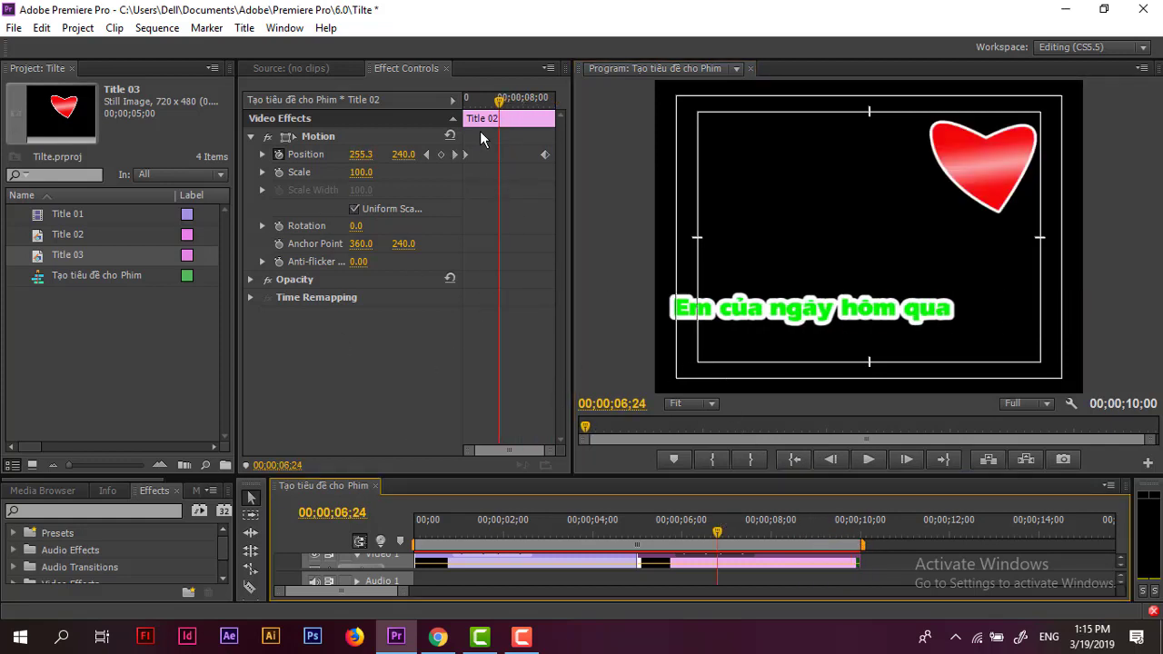
- Set Title 02's Roll/Crawl type to Crawl Right and close the Titler
double_click(696, 560)
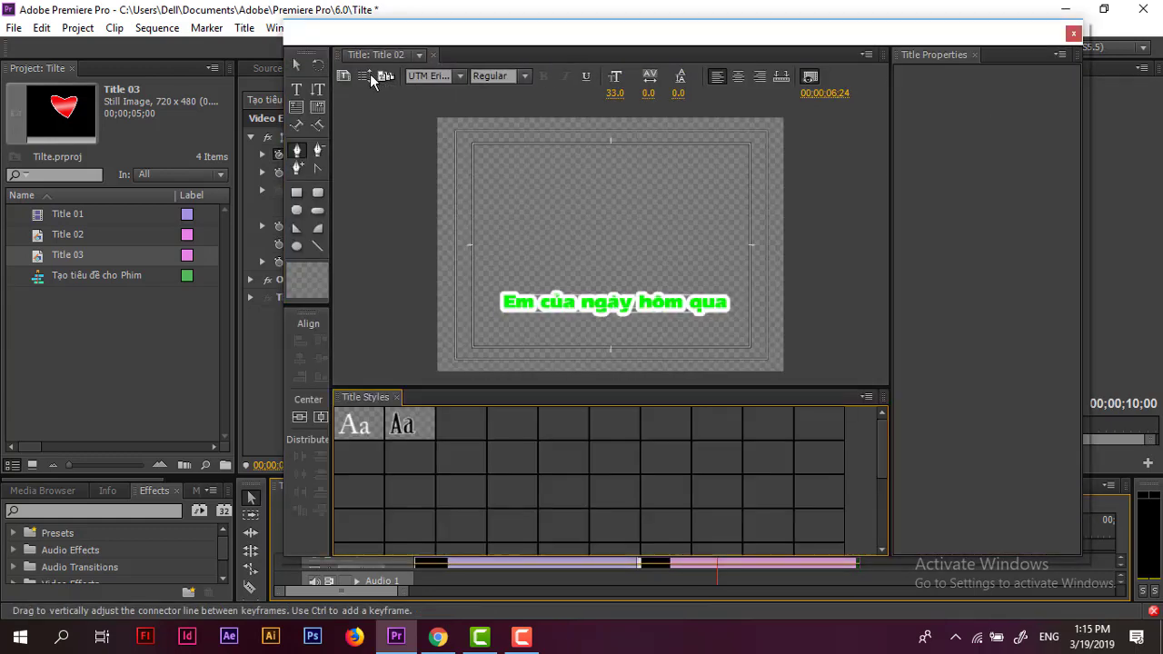
left_click(368, 75)
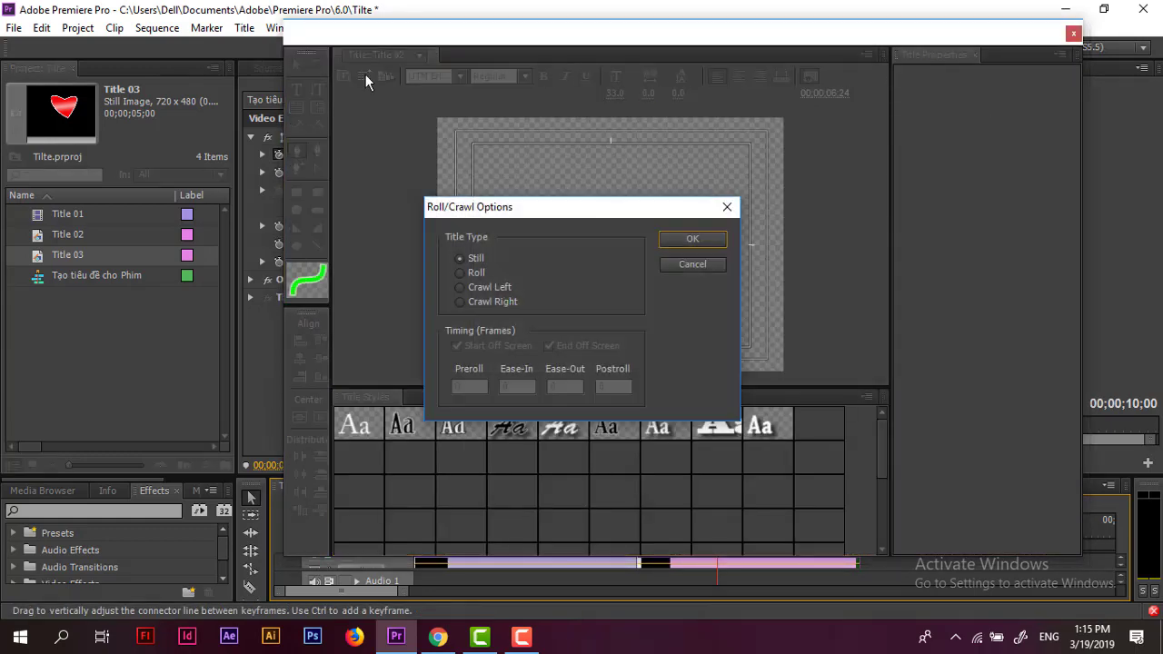
left_click(468, 286)
left_click(482, 304)
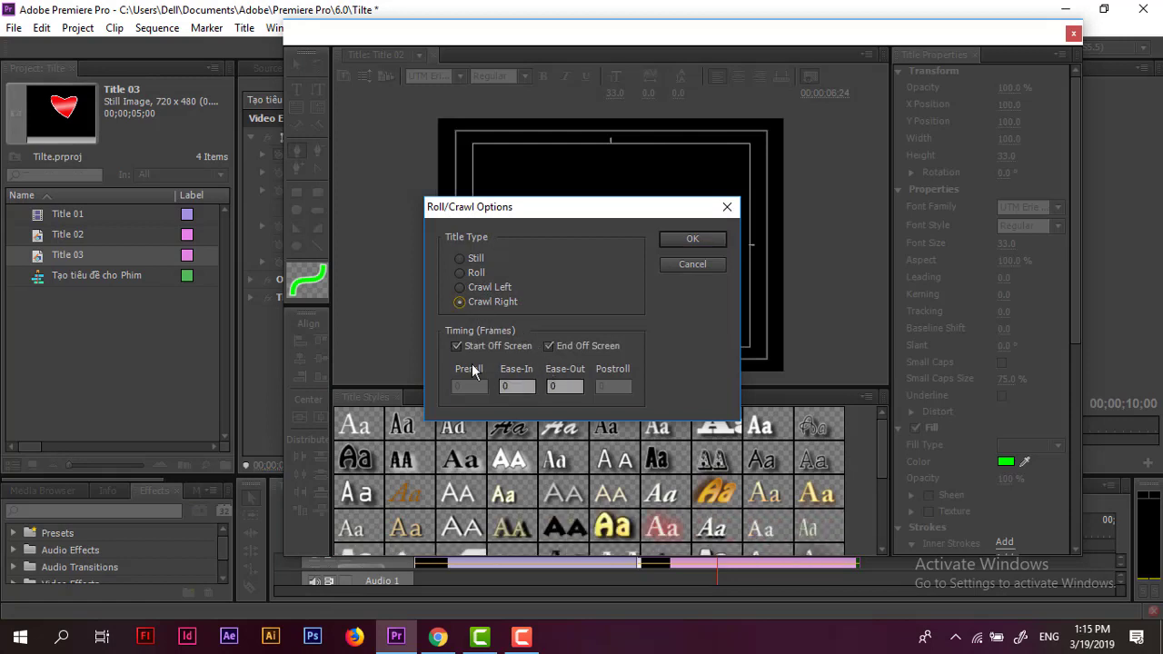
left_click(693, 238)
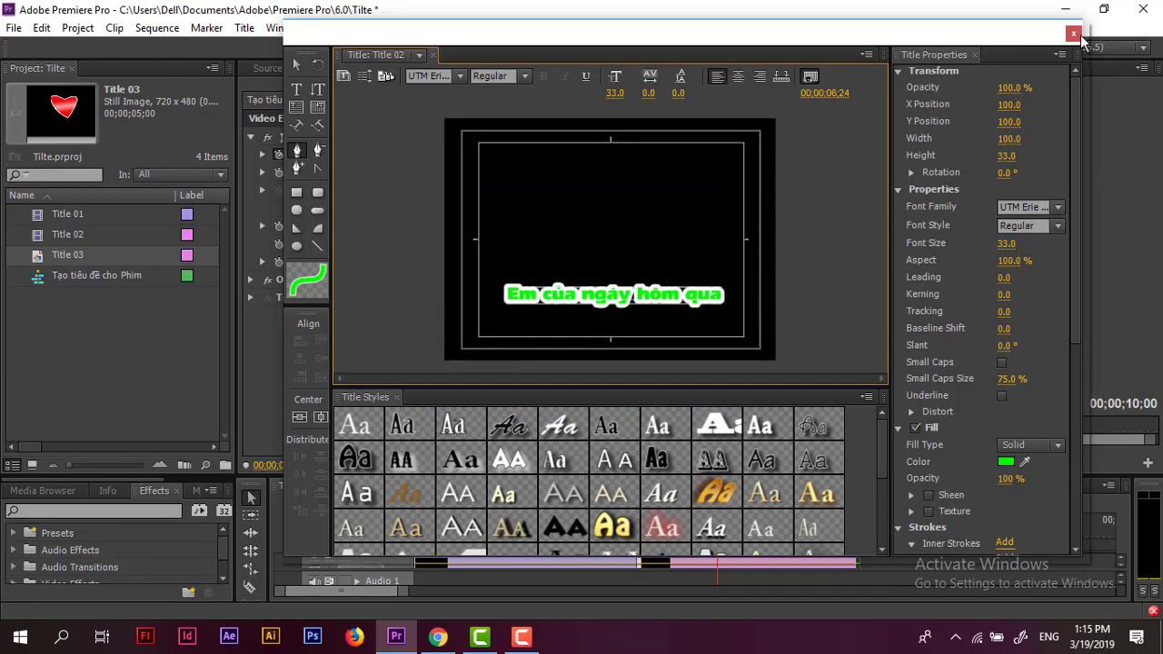
left_click(1073, 33)
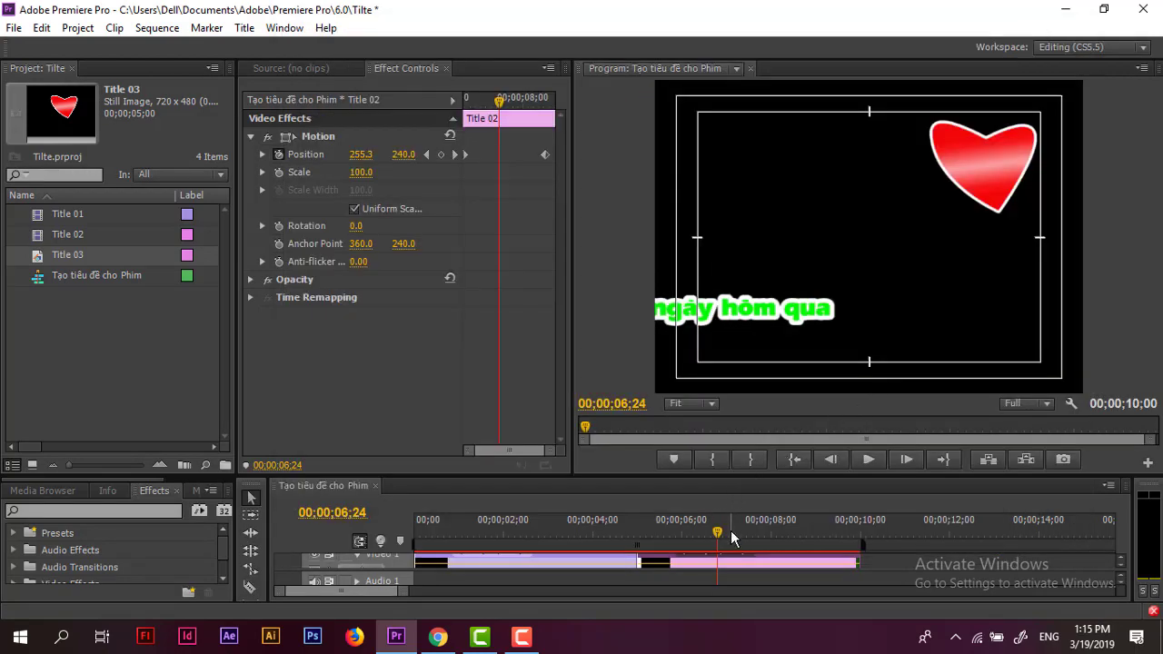
- Delete the subtitle's Position keyframes and play back the crawl beneath the heart
left_click_drag(731, 532, 798, 533)
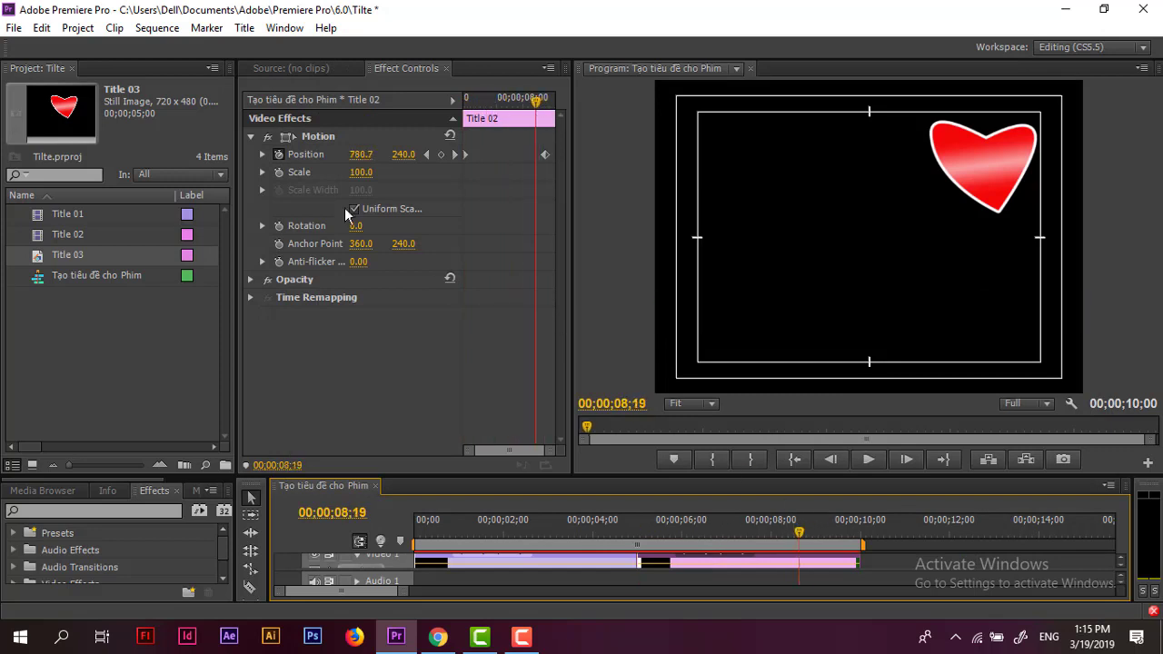
left_click(278, 155)
left_click(639, 340)
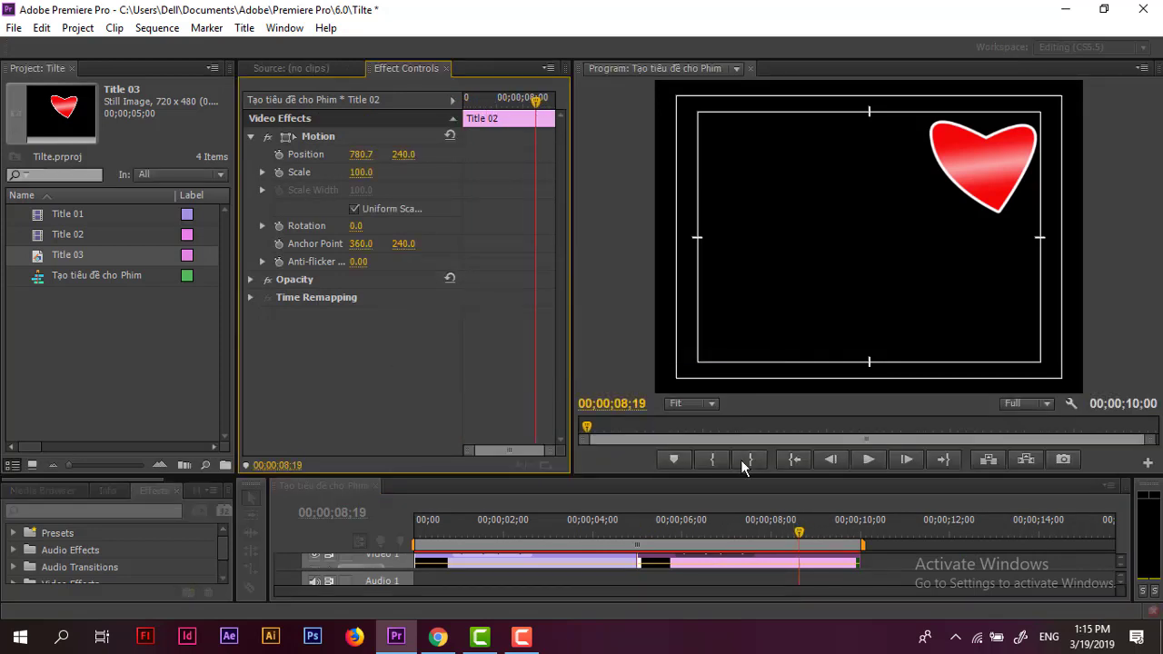
left_click_drag(799, 533, 623, 532)
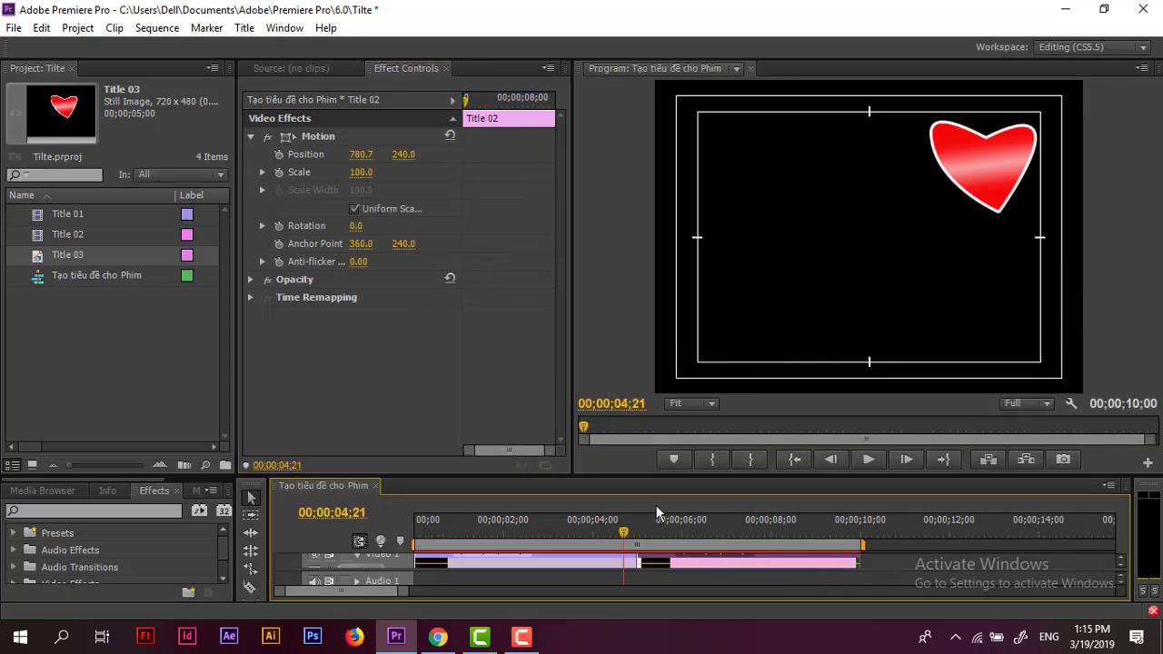
left_click(864, 462)
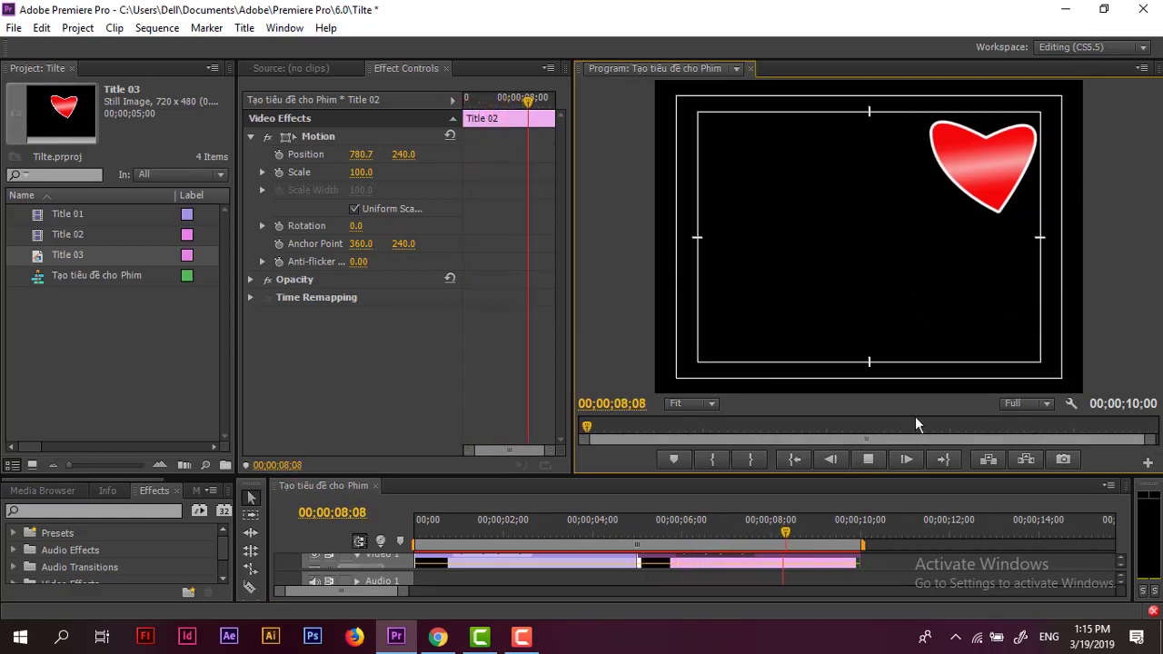
mouse_move(731, 525)
left_mouse_down()
mouse_move(649, 511)
mouse_move(763, 532)
left_mouse_up()
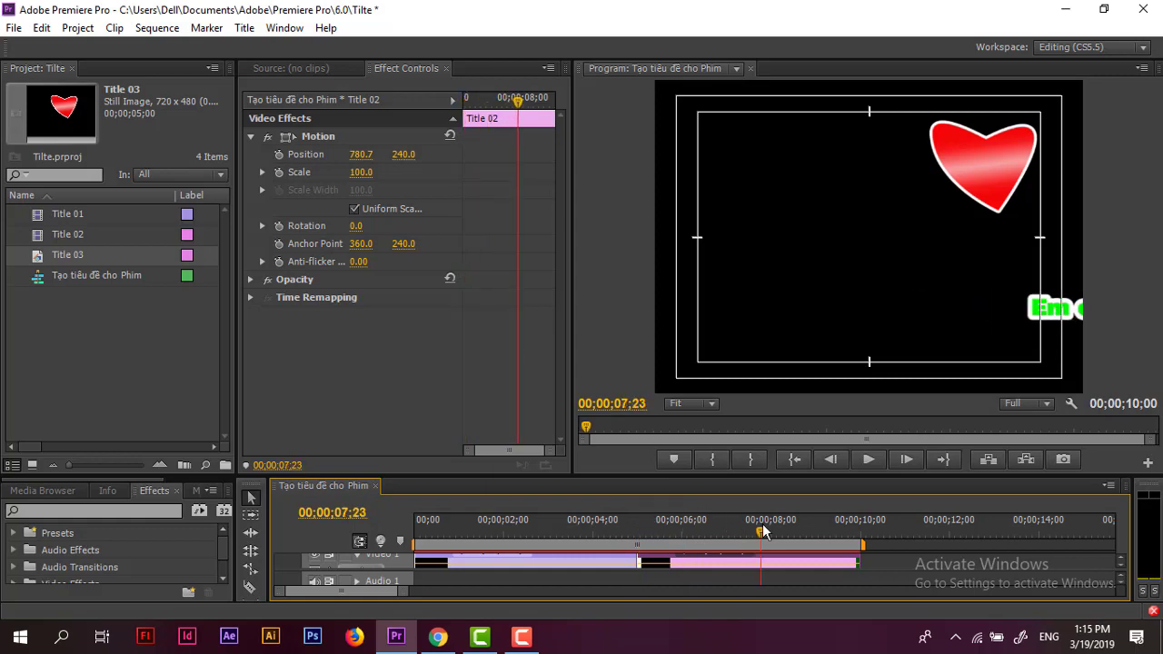
double_click(761, 563)
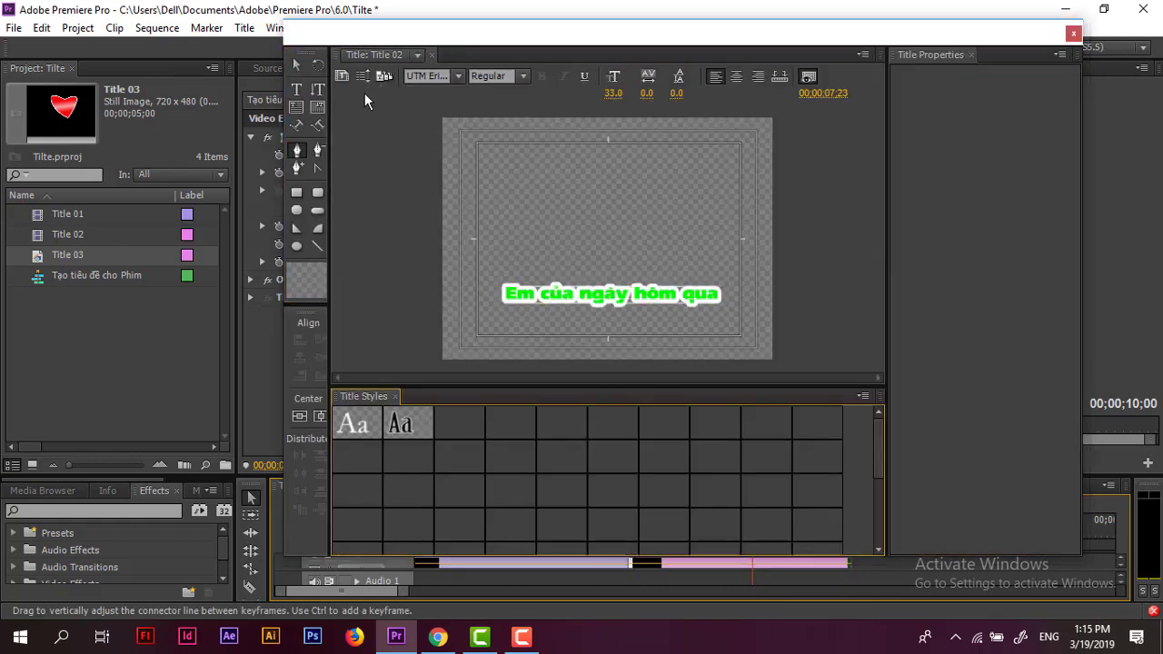
left_click(364, 82)
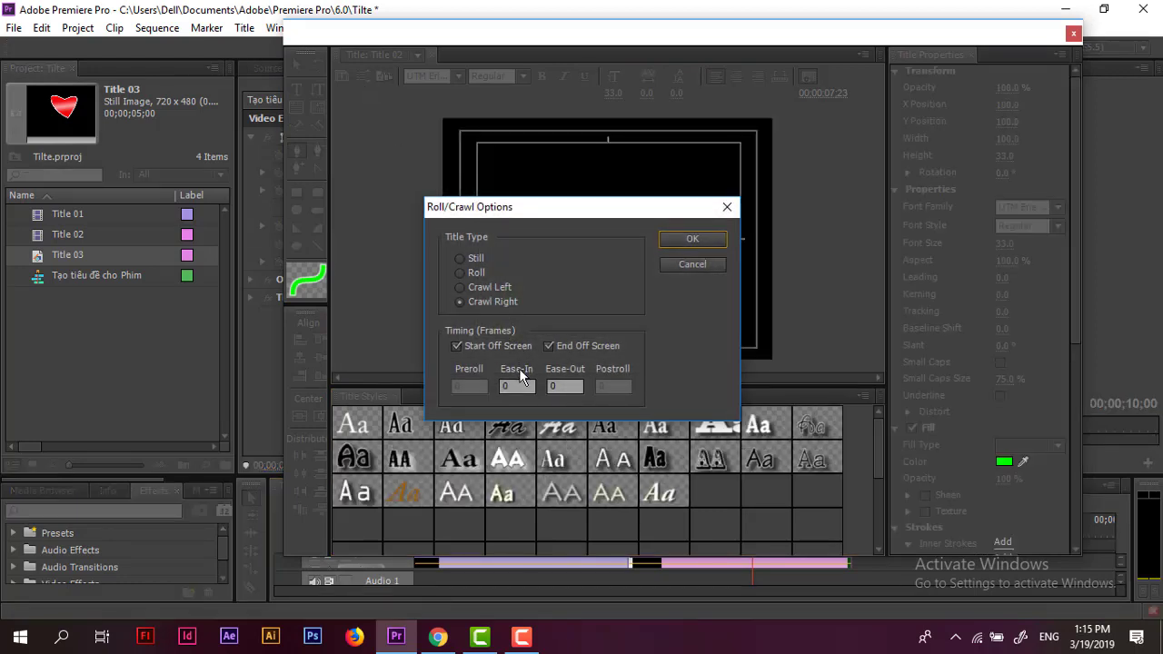
left_click(690, 239)
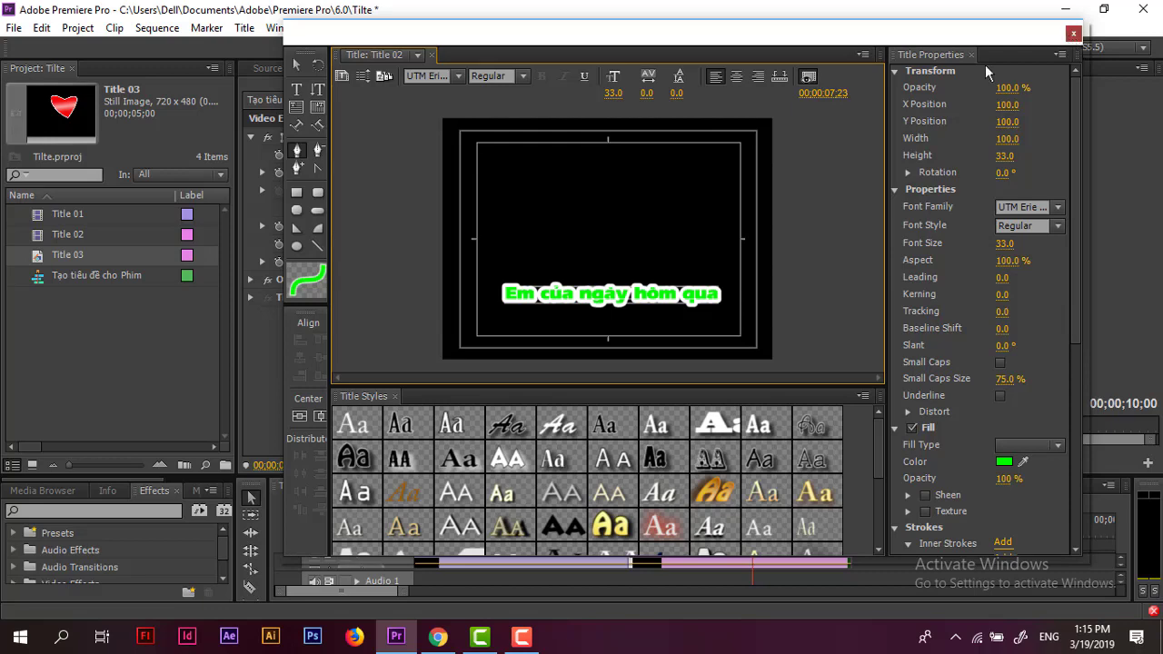
left_click(1073, 33)
left_click_drag(748, 535, 660, 518)
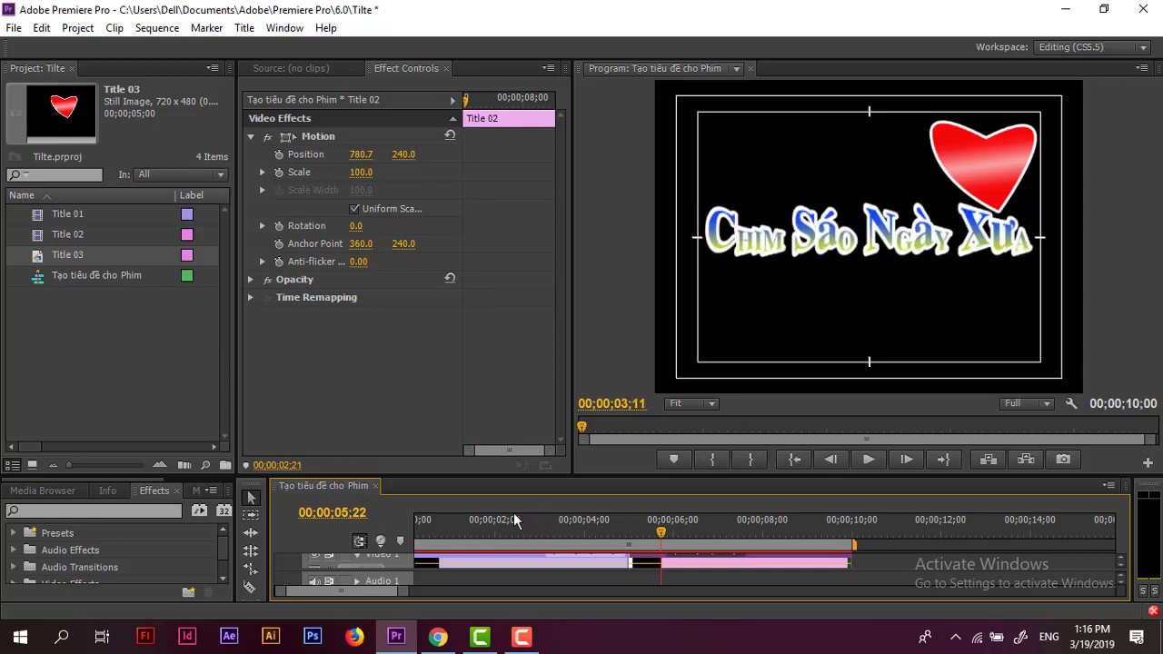
left_click_drag(664, 530, 458, 530)
key("space")
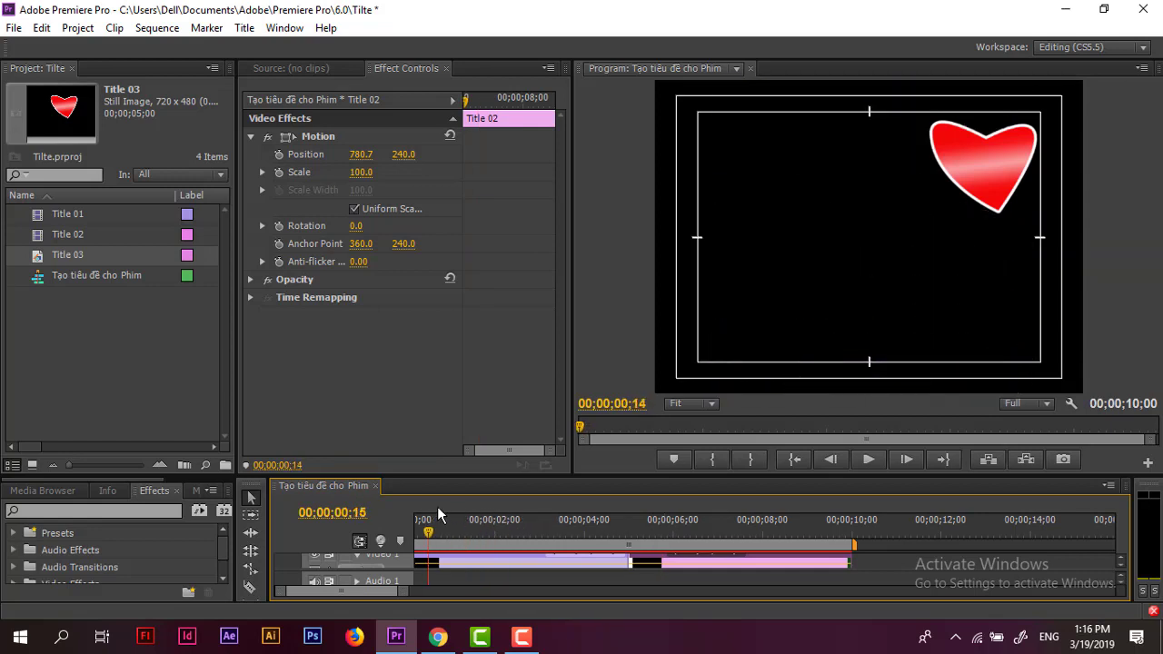
left_click_drag(563, 514, 738, 527)
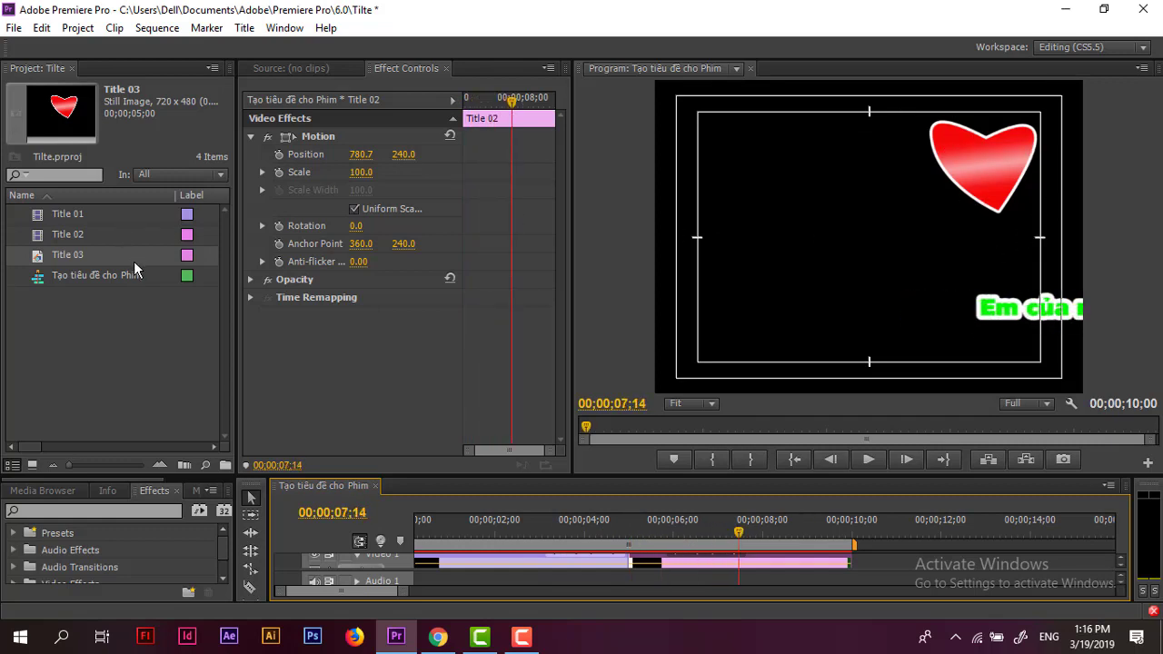
left_click(72, 216)
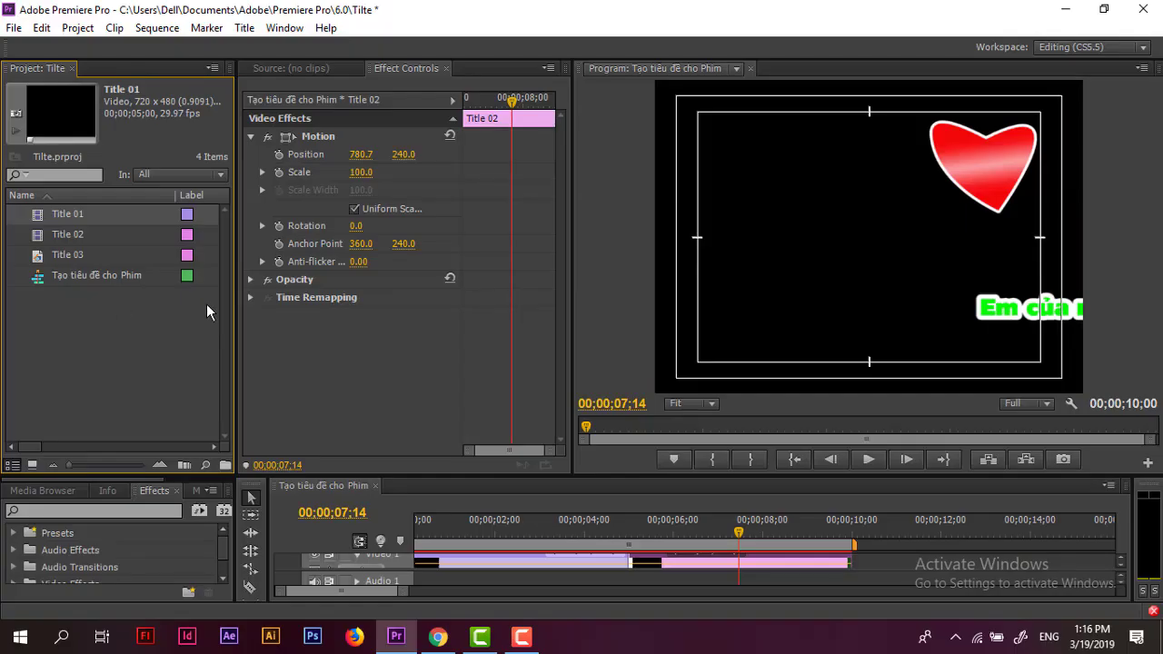
left_click(535, 645)
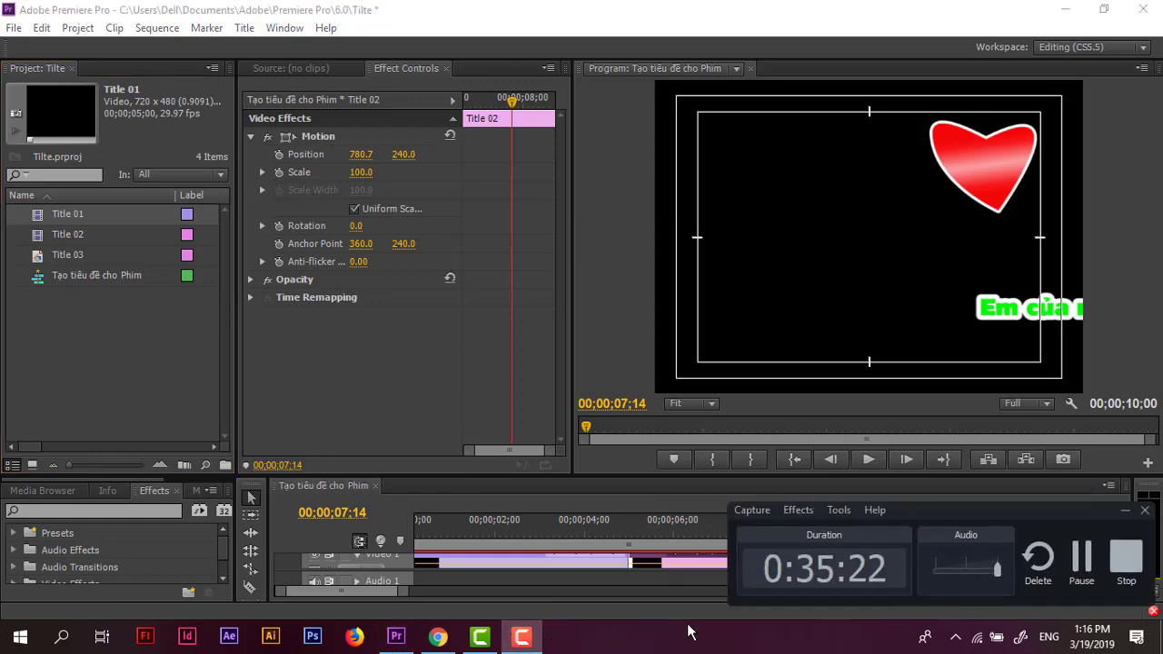